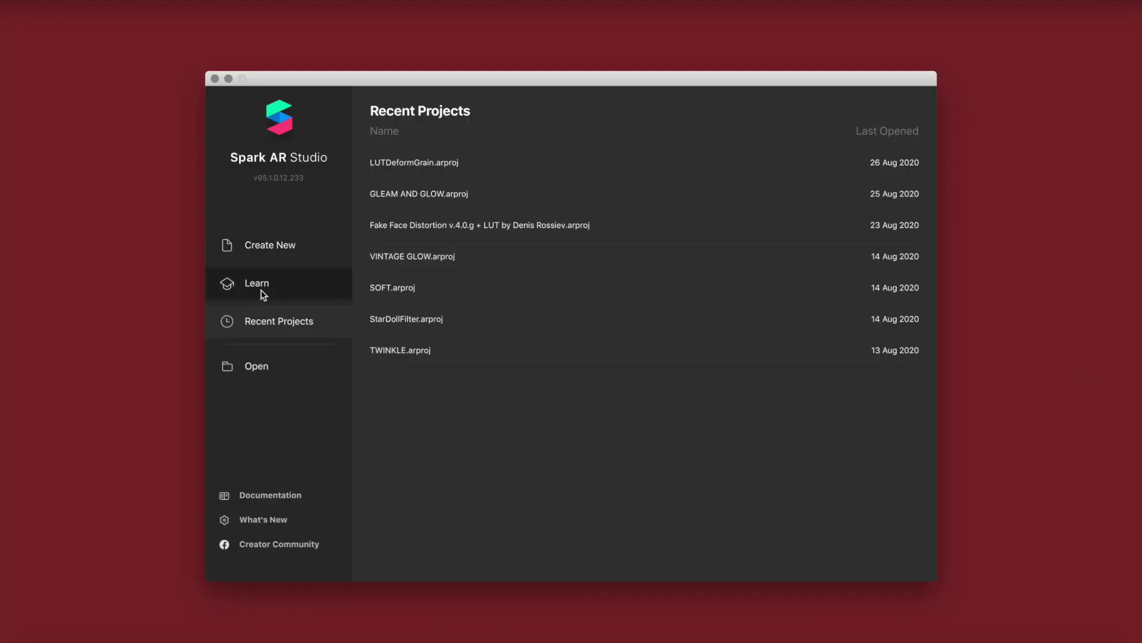
Step: Create a new project of the Face Tracking type and enlarge the device preview in the viewport
left_click(265, 255)
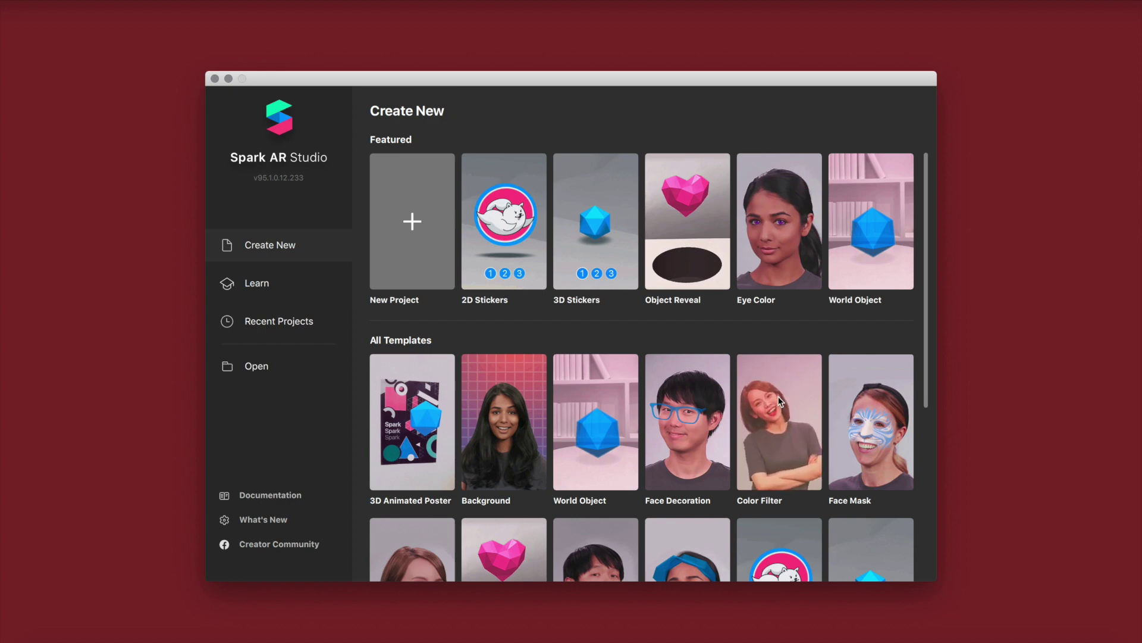
left_click(402, 230)
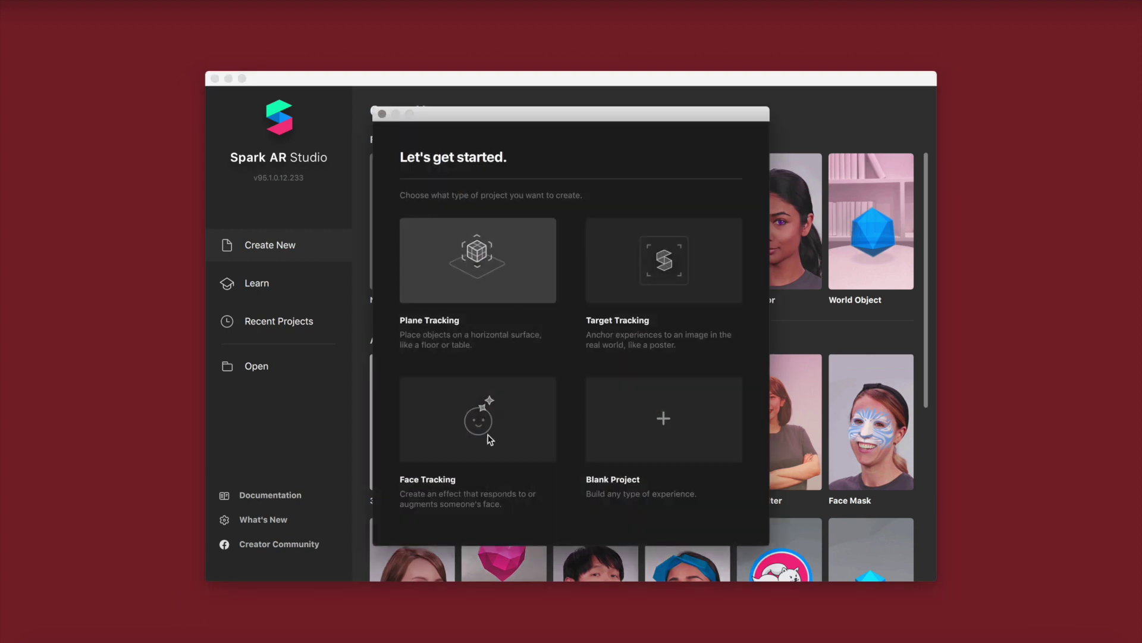
left_click(465, 432)
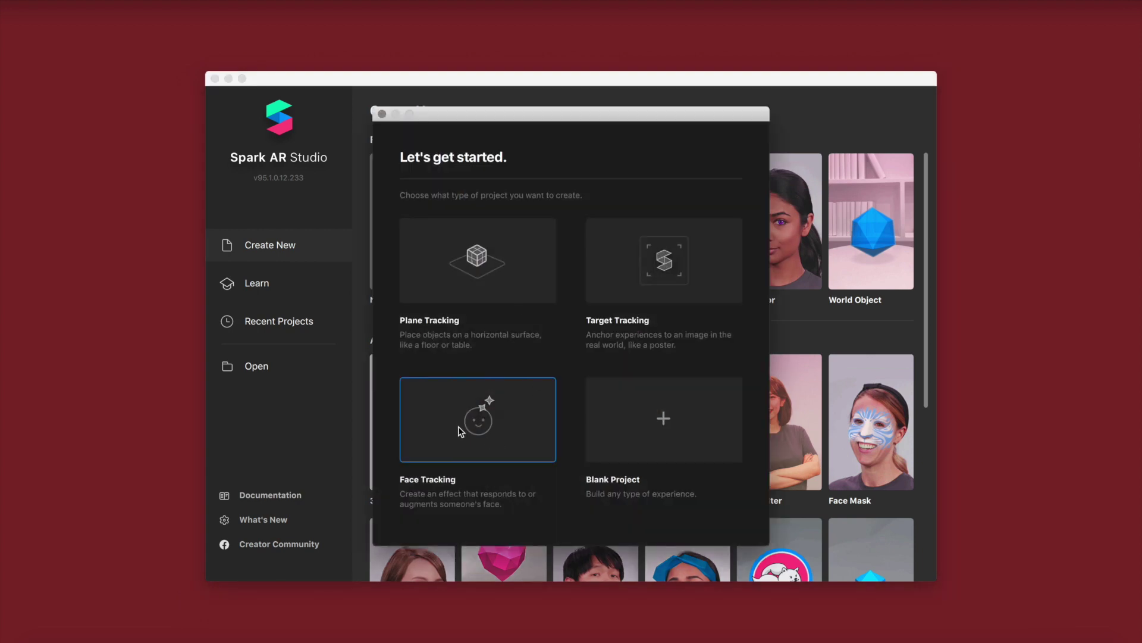
double_click(461, 428)
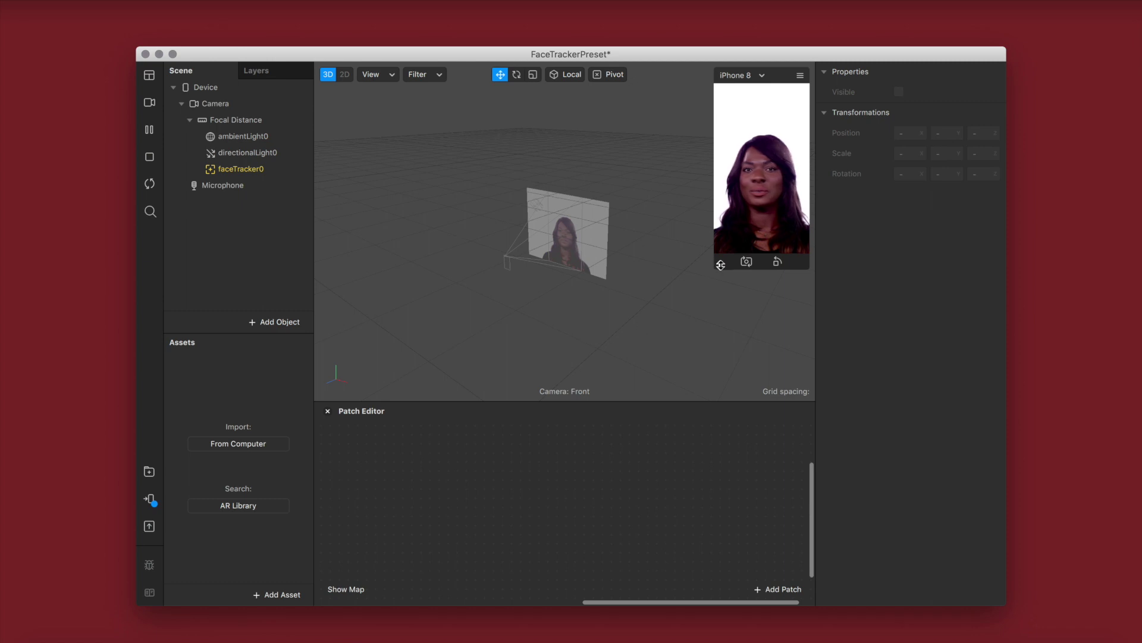
left_click_drag(714, 266, 578, 413)
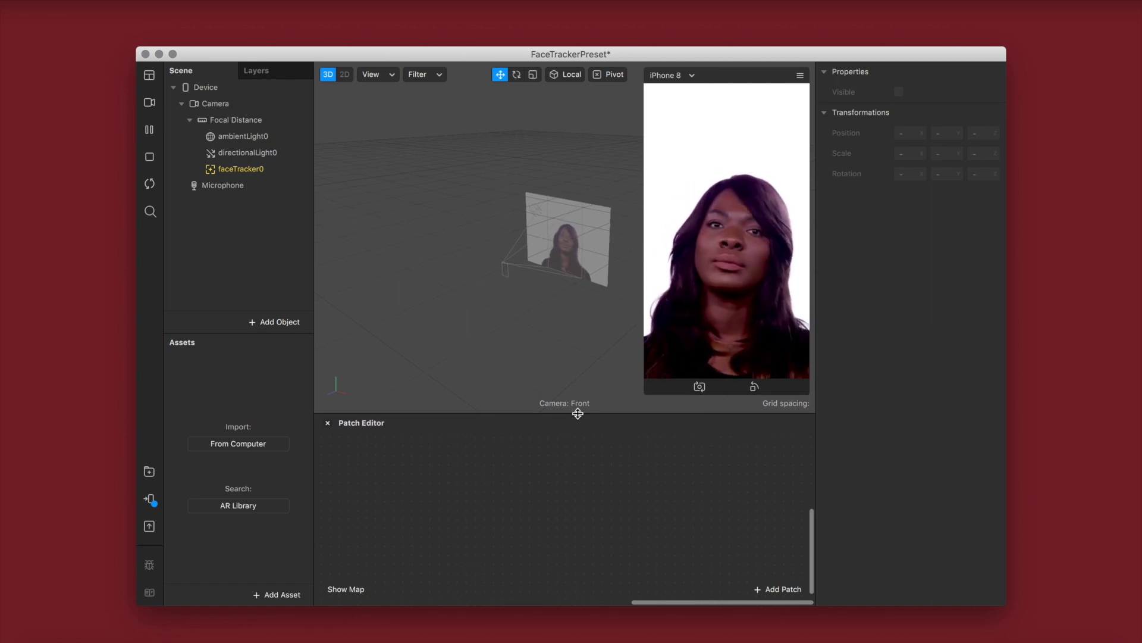
Step: Rename the scene's face tracker object as Face Tracker
double_click(262, 172)
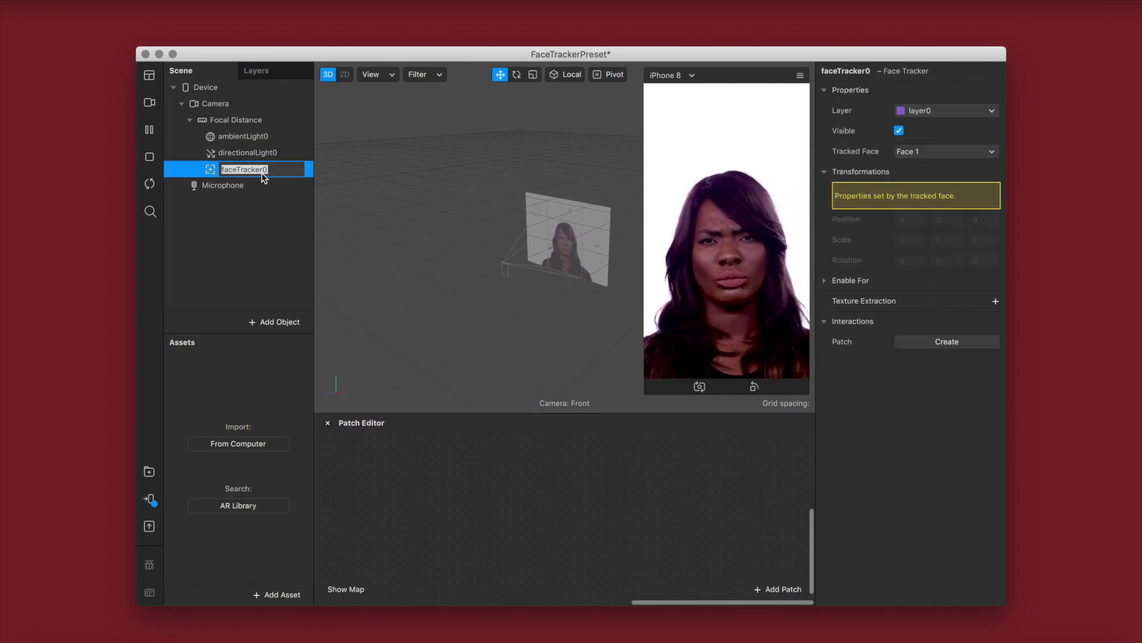
type("Face Tracker")
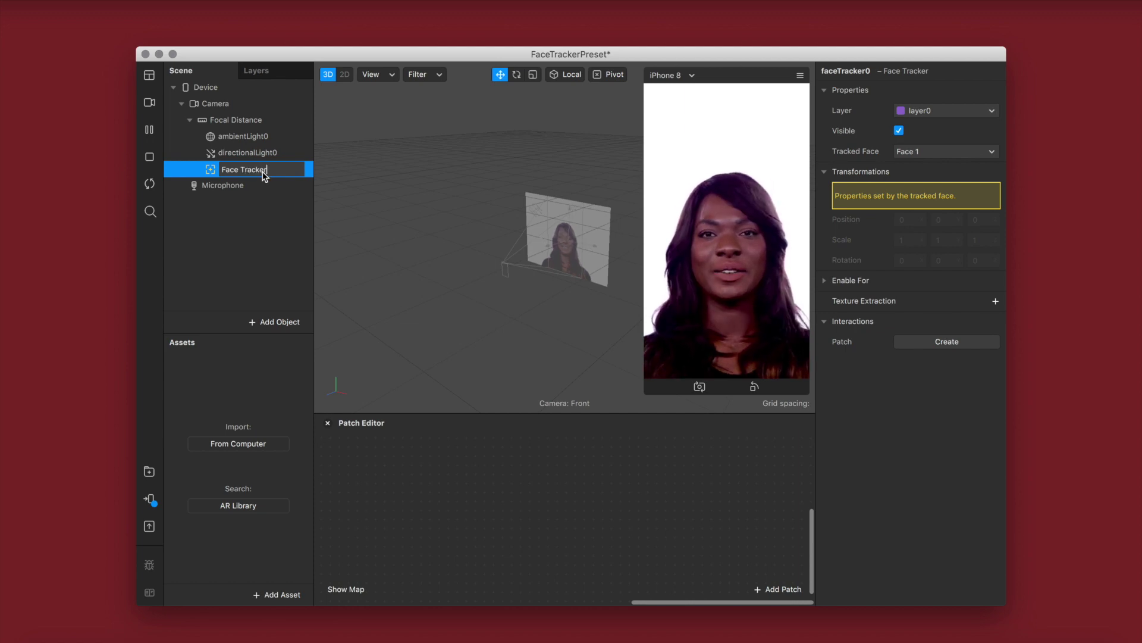
key("Return")
Step: Add a face mesh under the Face Tracker and name it Retouch
right_click(261, 171)
mouse_move(282, 183)
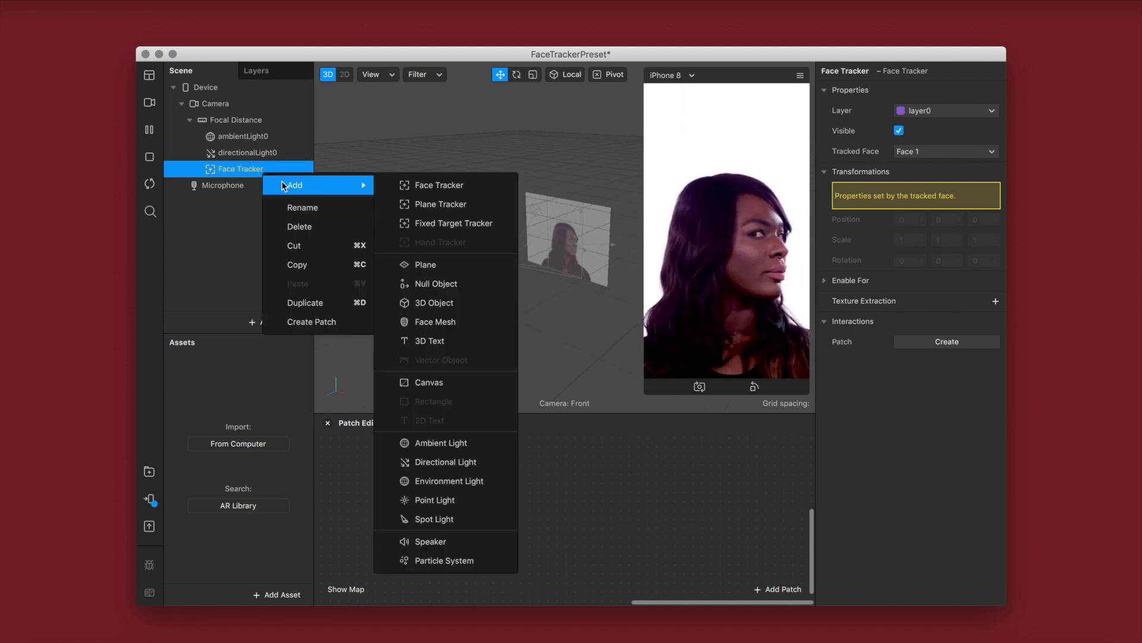
left_click(466, 322)
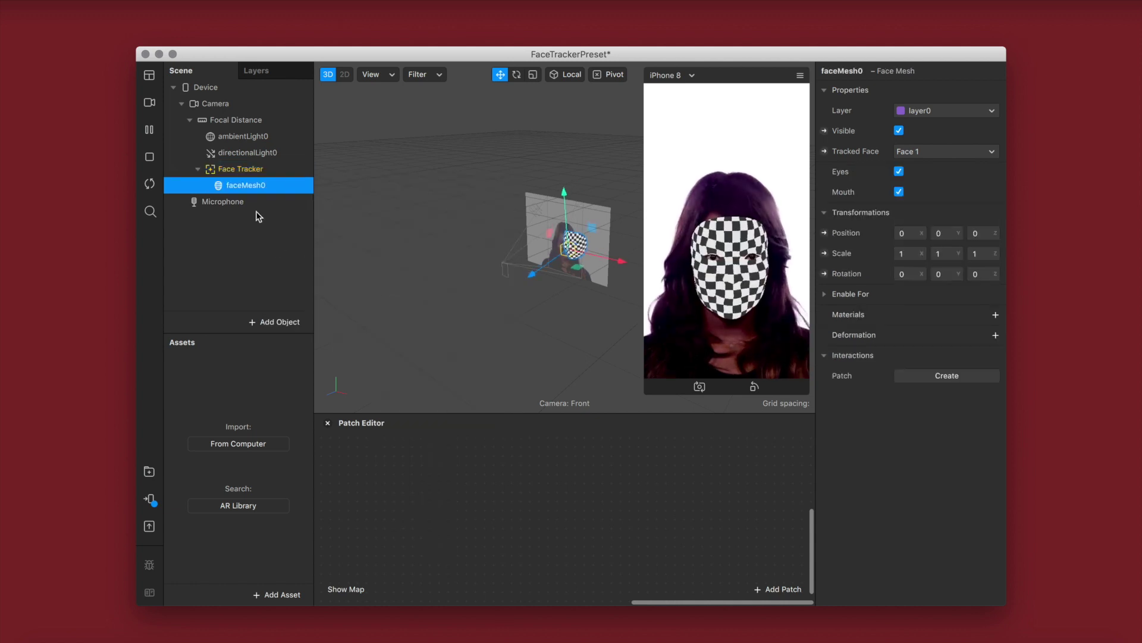
double_click(251, 185)
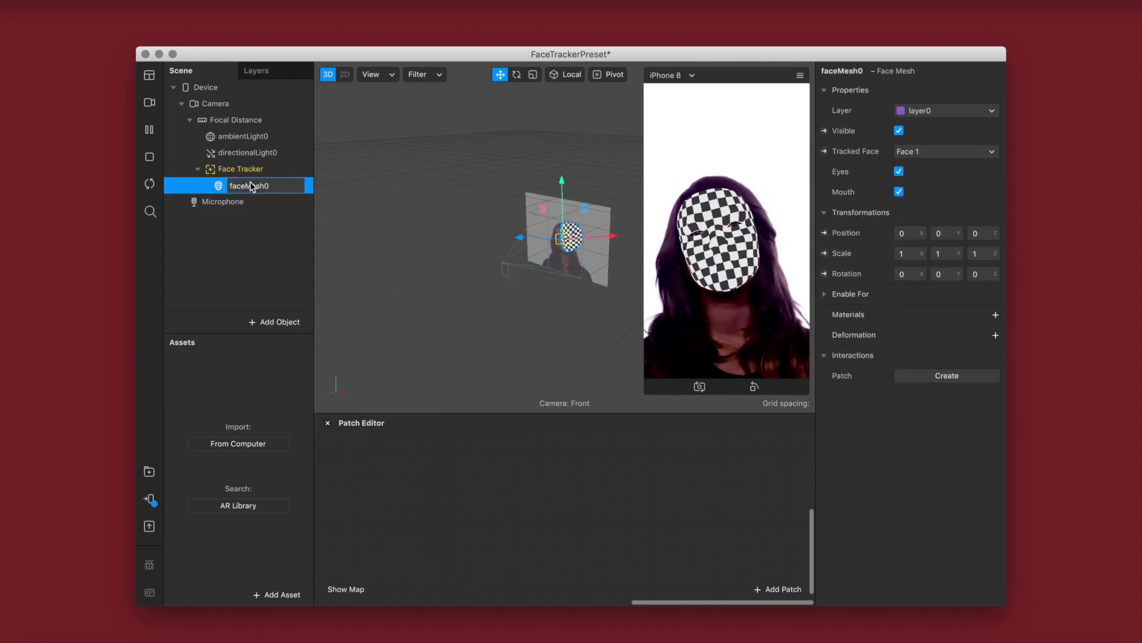
type("Retouch")
key("Return")
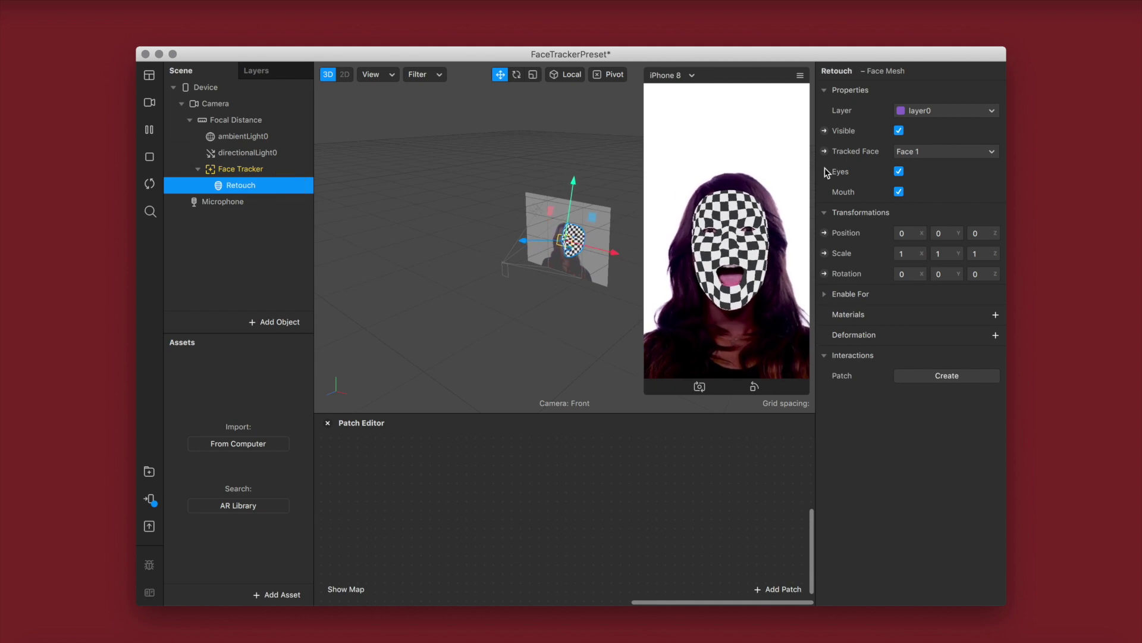
Step: Create a new material for the Retouch face mesh and name the material Retouch
left_click(996, 315)
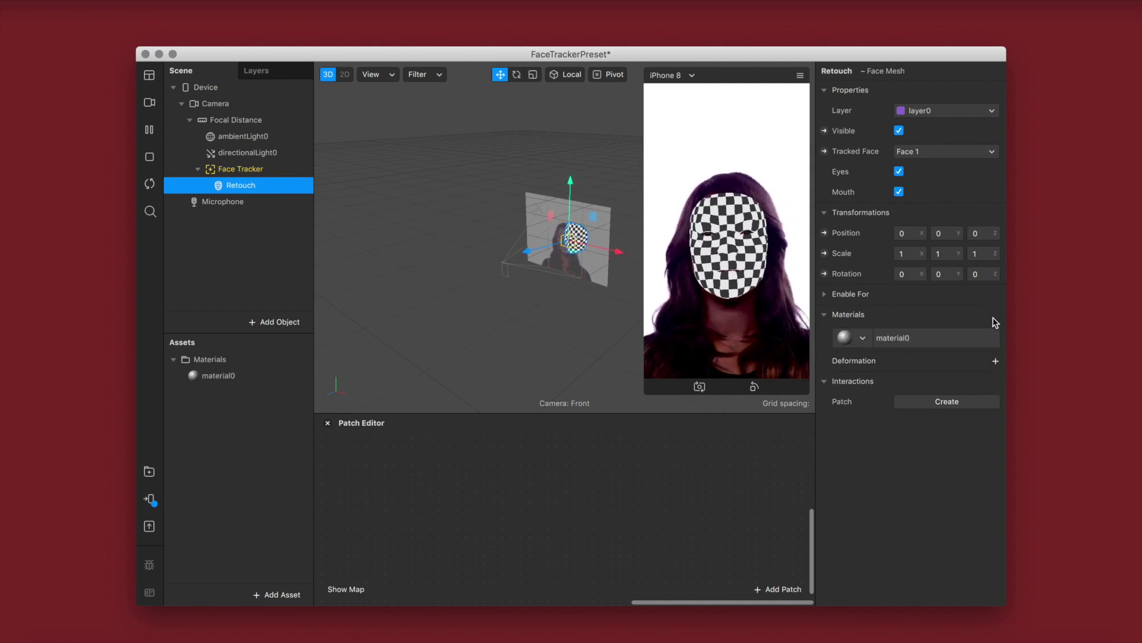
double_click(216, 376)
type("Retouch")
key("Return")
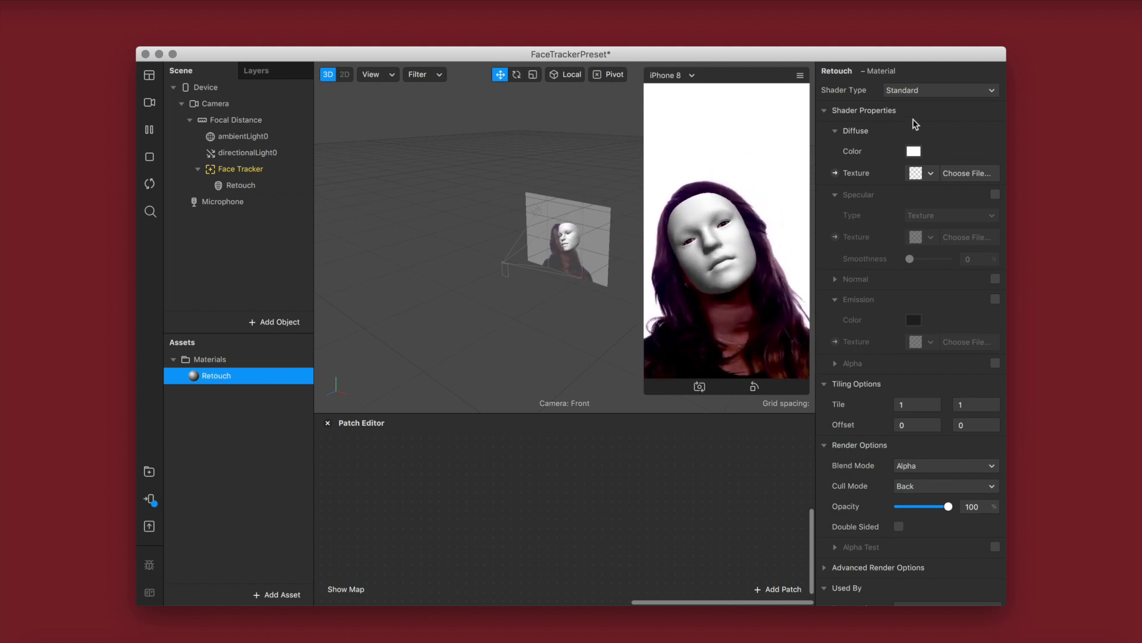
Step: Set the Retouch material's shader type to Retouching and turn off its Full Screen option
left_click(909, 91)
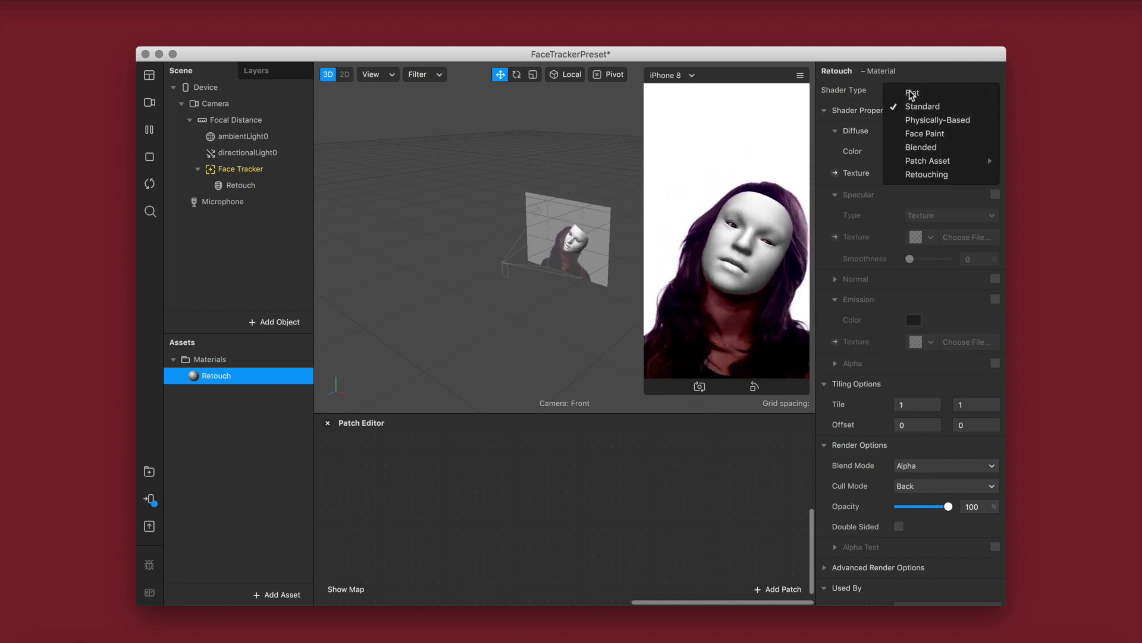
left_click(931, 176)
left_click(899, 131)
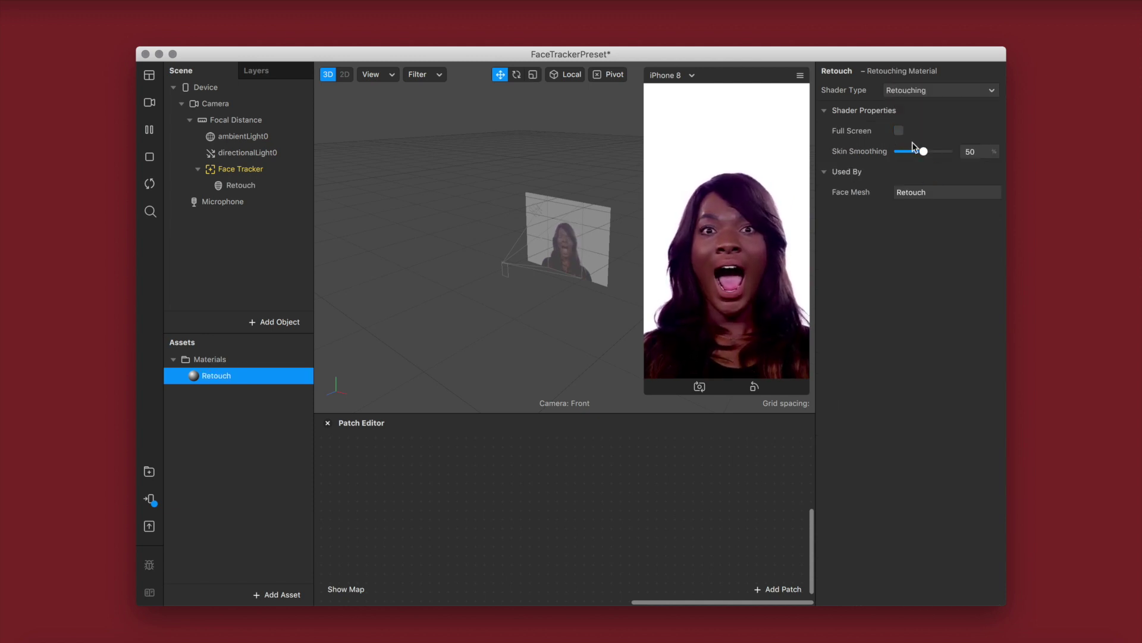
Step: Add a second face mesh under the Face Tracker and name it Face Copy
left_click(263, 168)
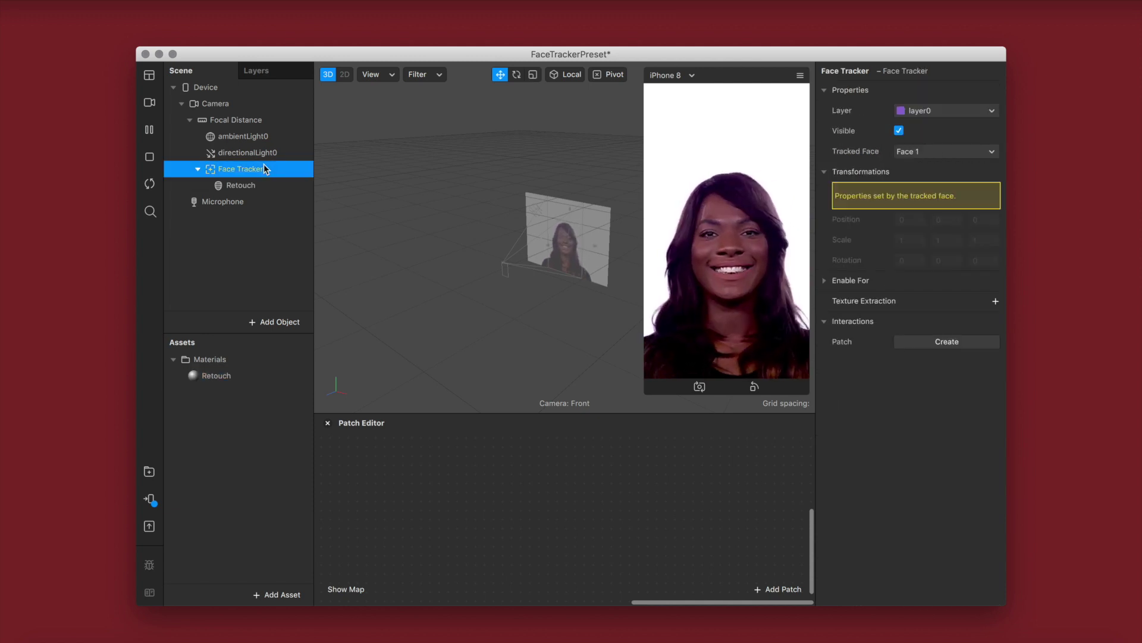
right_click(264, 168)
mouse_move(298, 180)
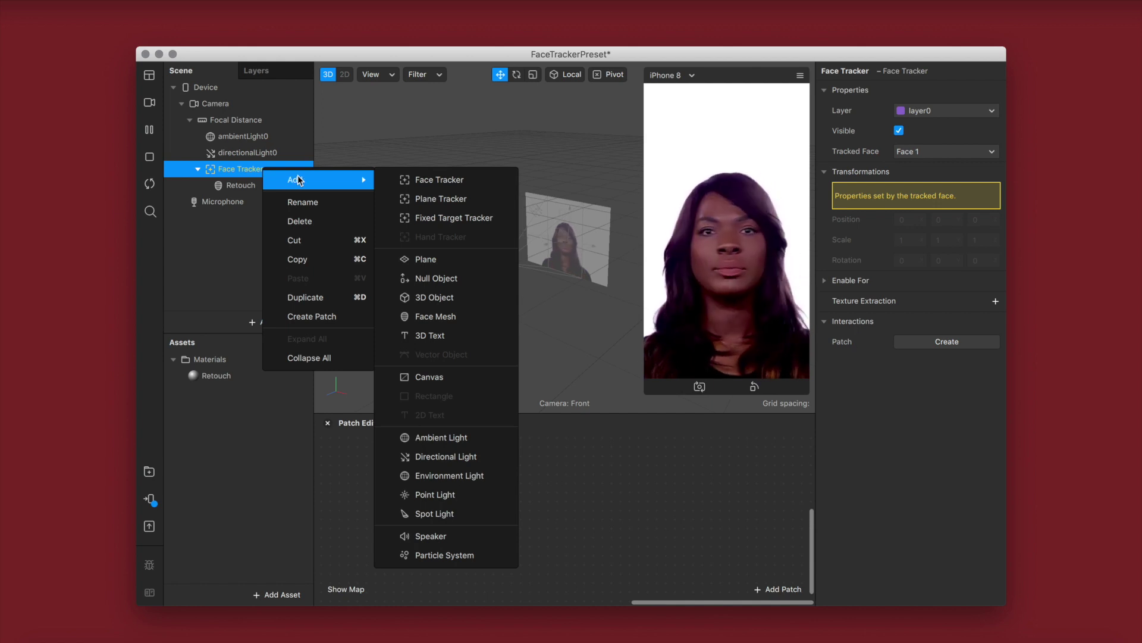
left_click(437, 316)
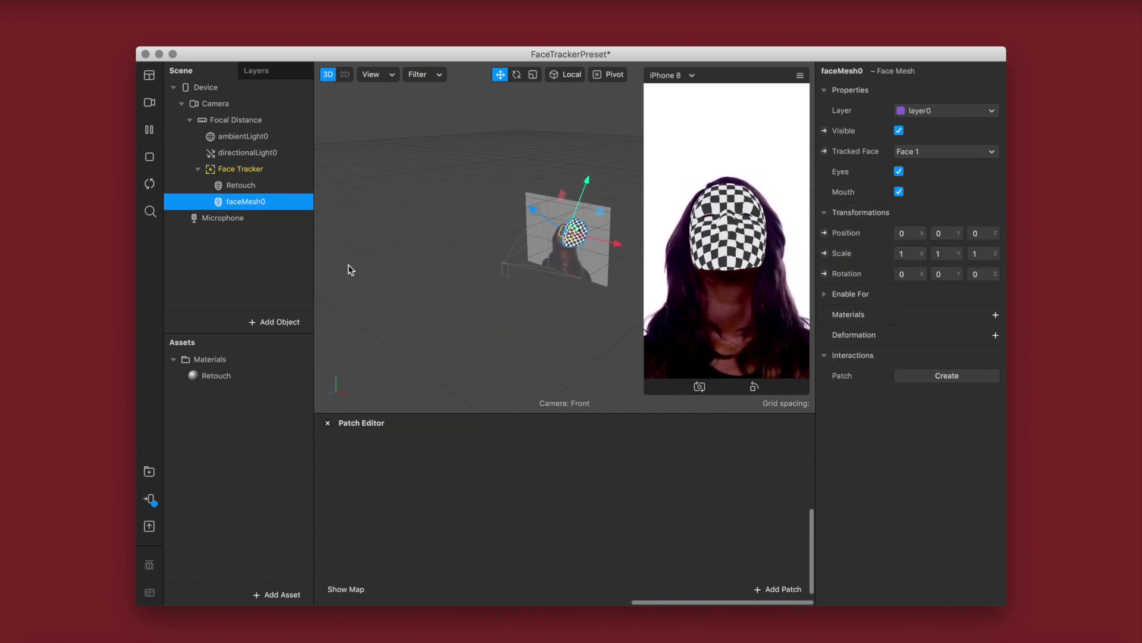
double_click(251, 201)
type("Face Pop")
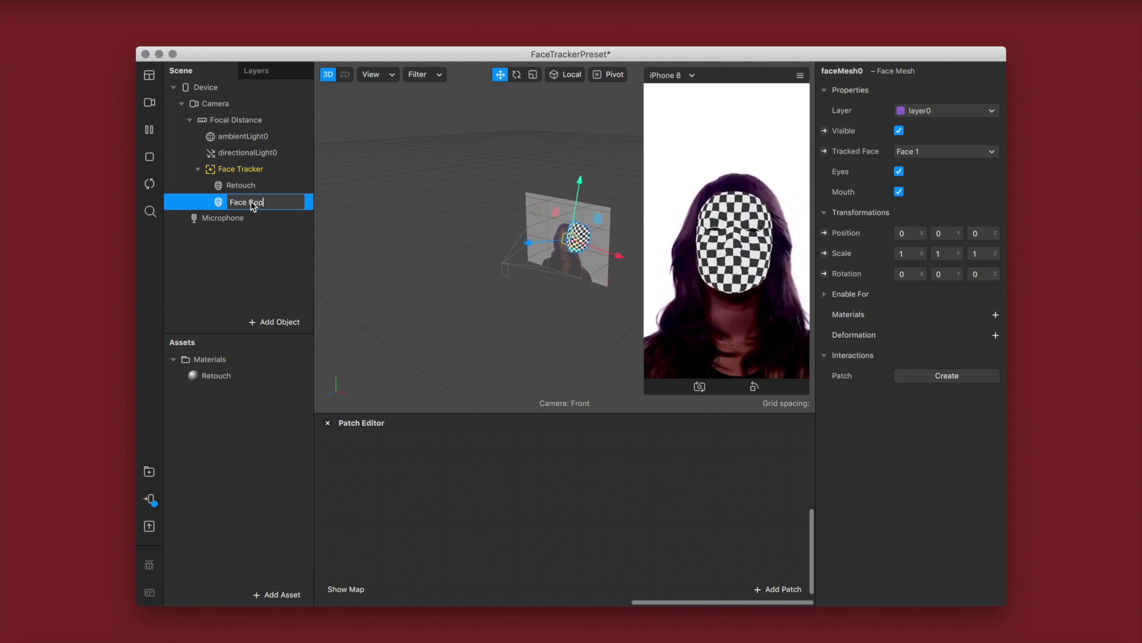
type("y")
key("Return")
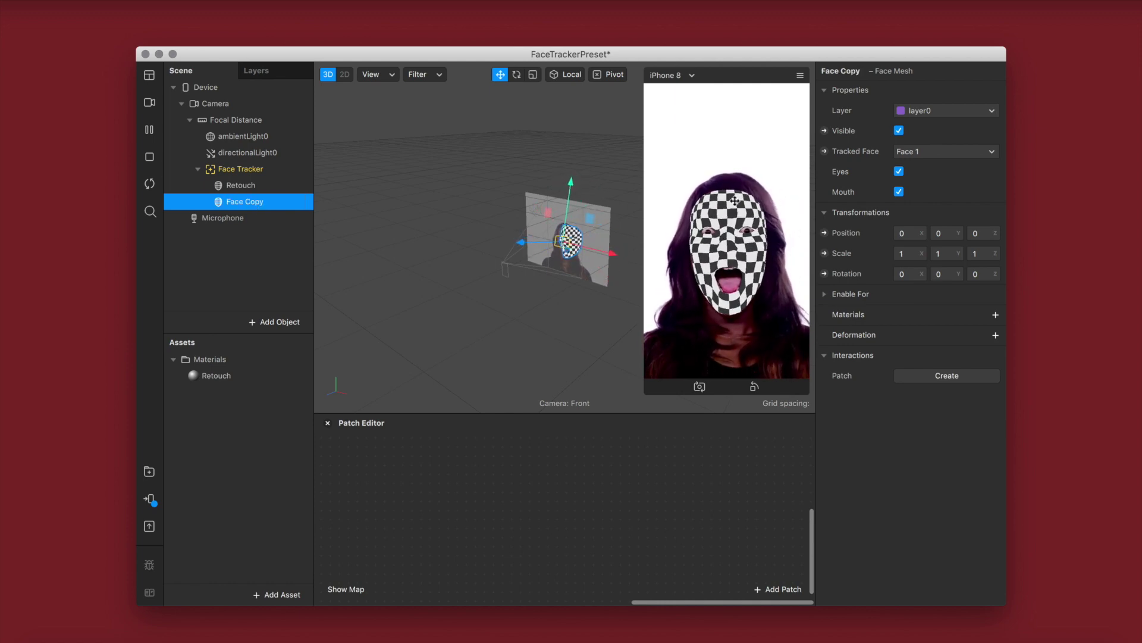
Step: Create a new material for the Face Copy mesh and name the material Face Copy
left_click(995, 315)
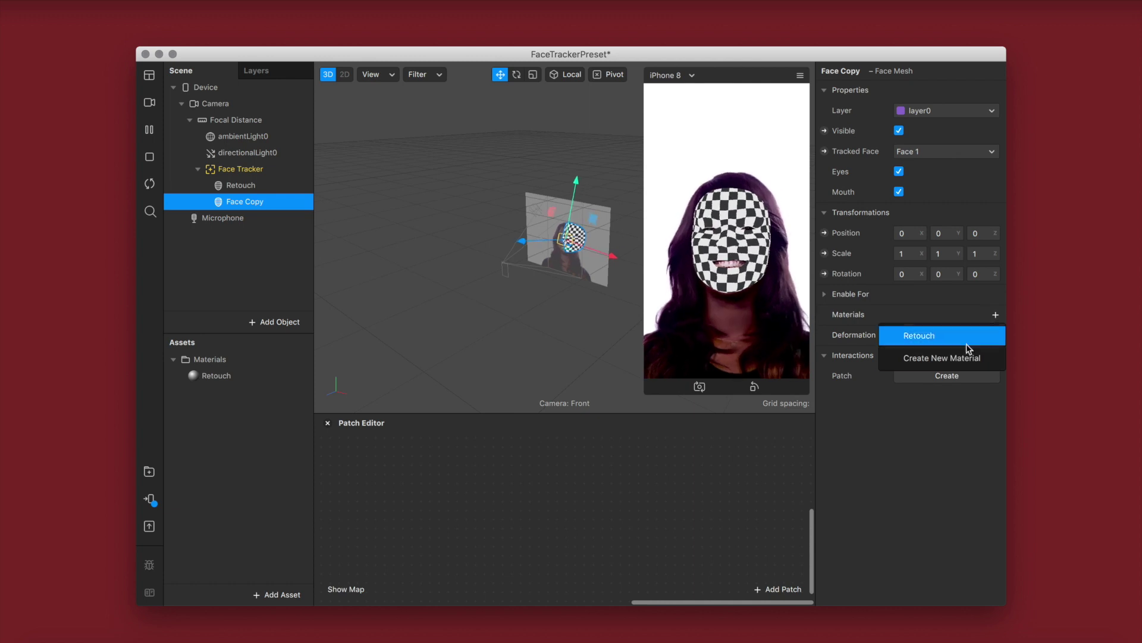
left_click(932, 357)
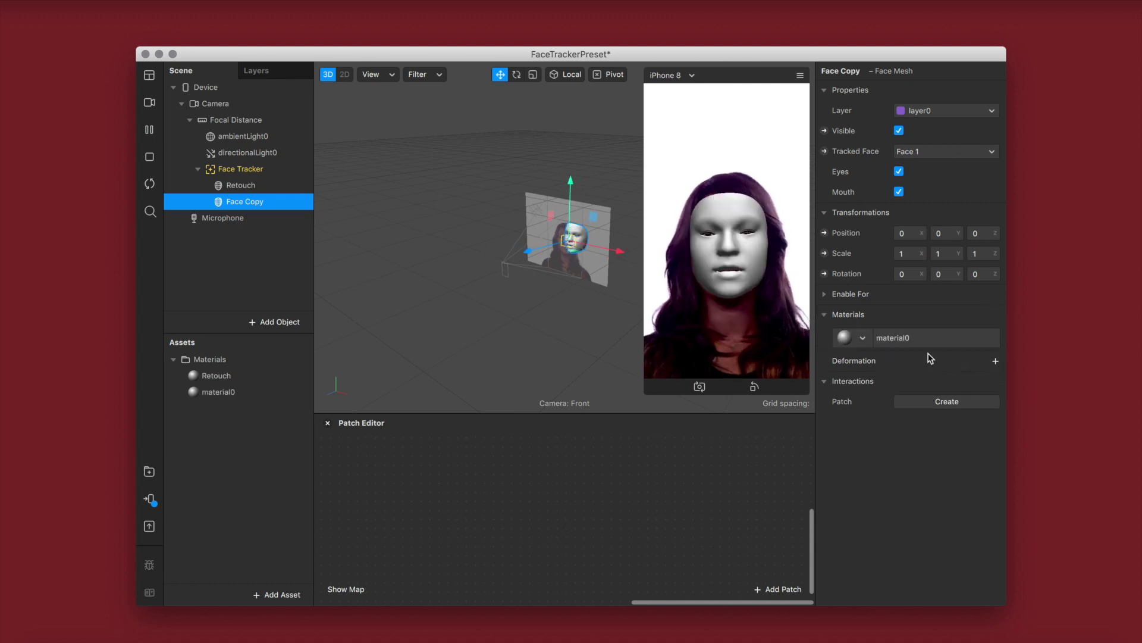
double_click(231, 391)
type("Face Copy")
key("Return")
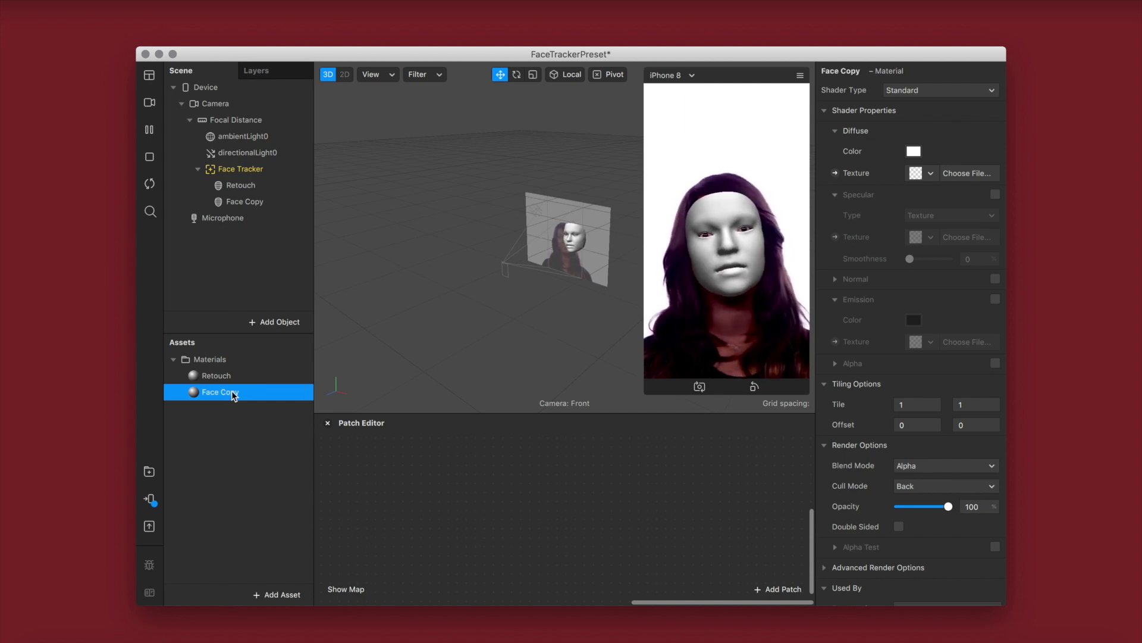
Step: Set the Face Copy material's shader type to Flat and disable its depth test and depth writing in the advanced render options
left_click(920, 93)
left_click(925, 94)
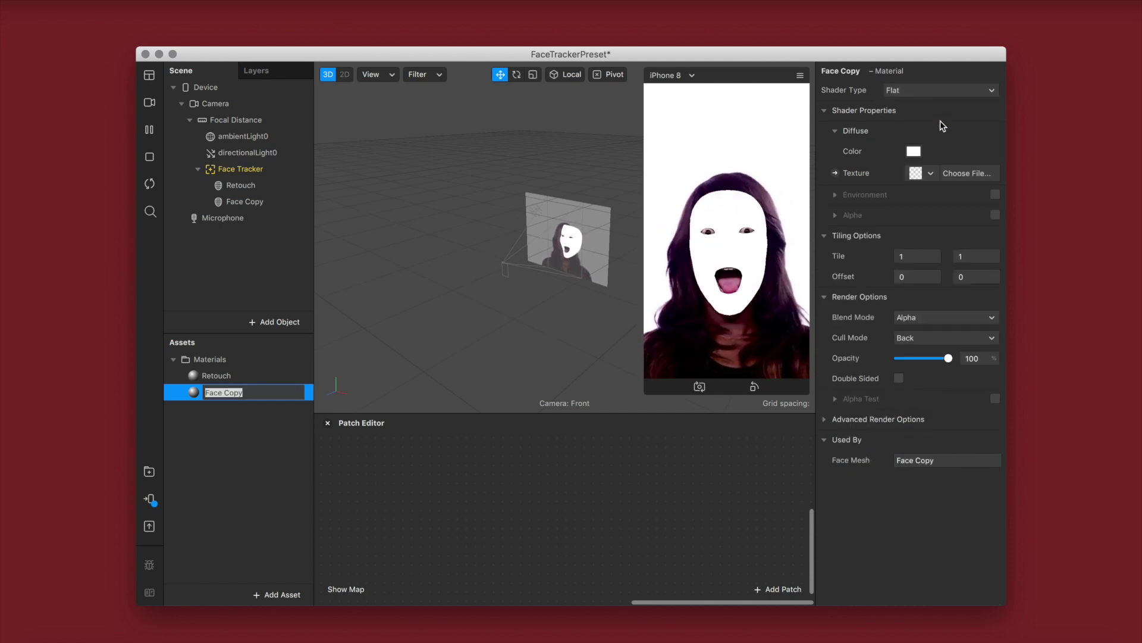
left_click(830, 420)
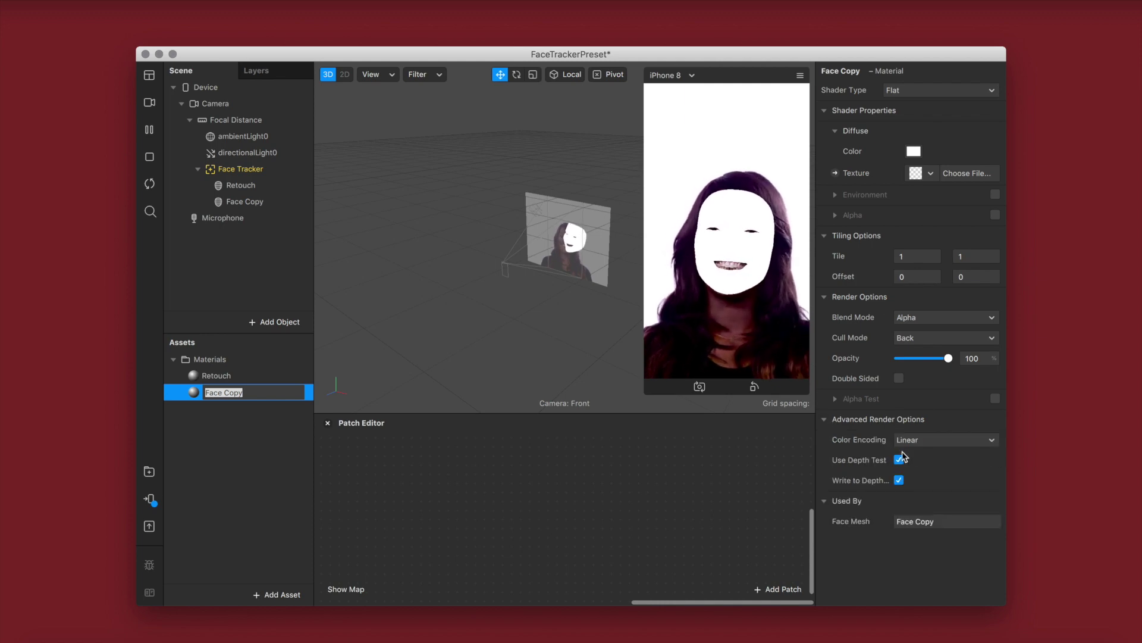
left_click(899, 459)
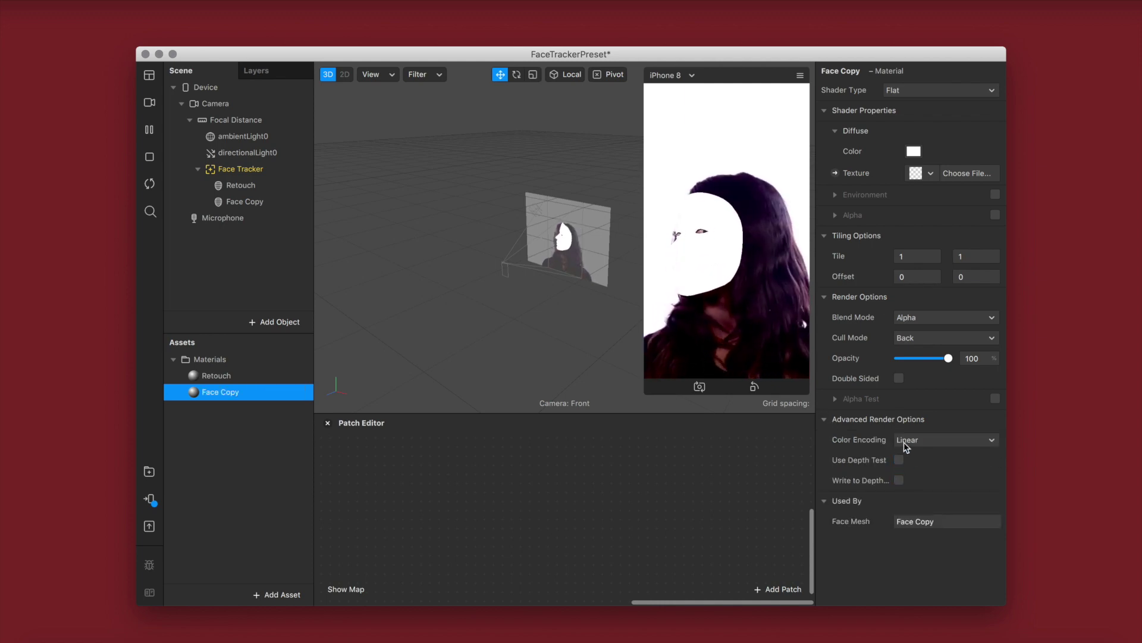
Step: Enable Alpha on the Face Copy material and load faceMeshMask.png from the desktop's FILTERS/FACE ASSETS/Textures folder as its alpha texture
left_click(996, 215)
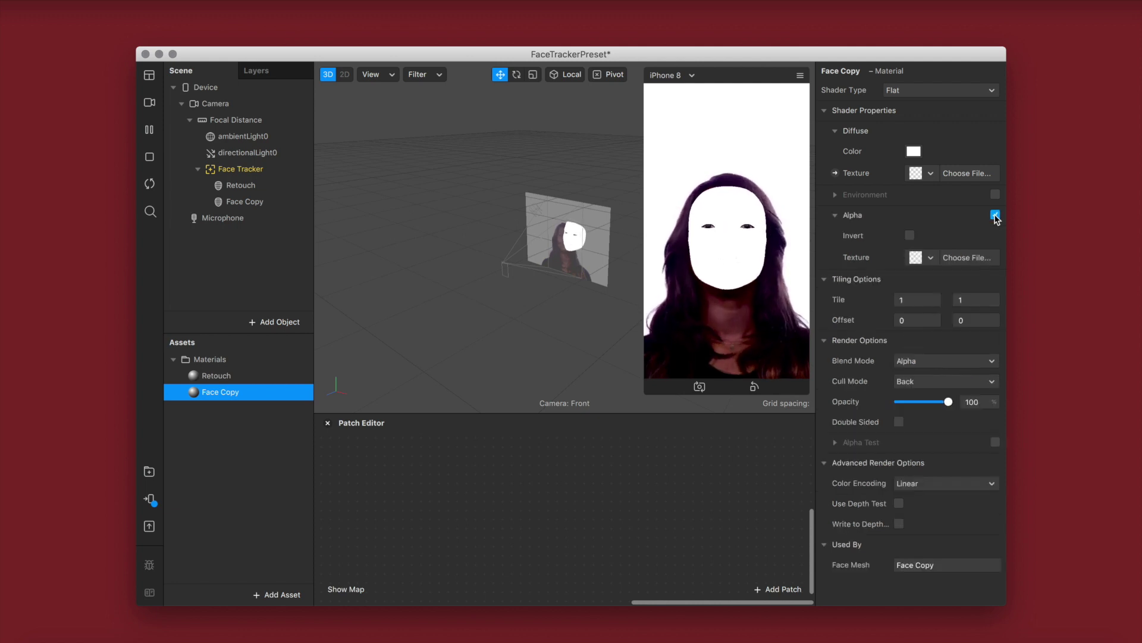
left_click(958, 259)
left_click(307, 126)
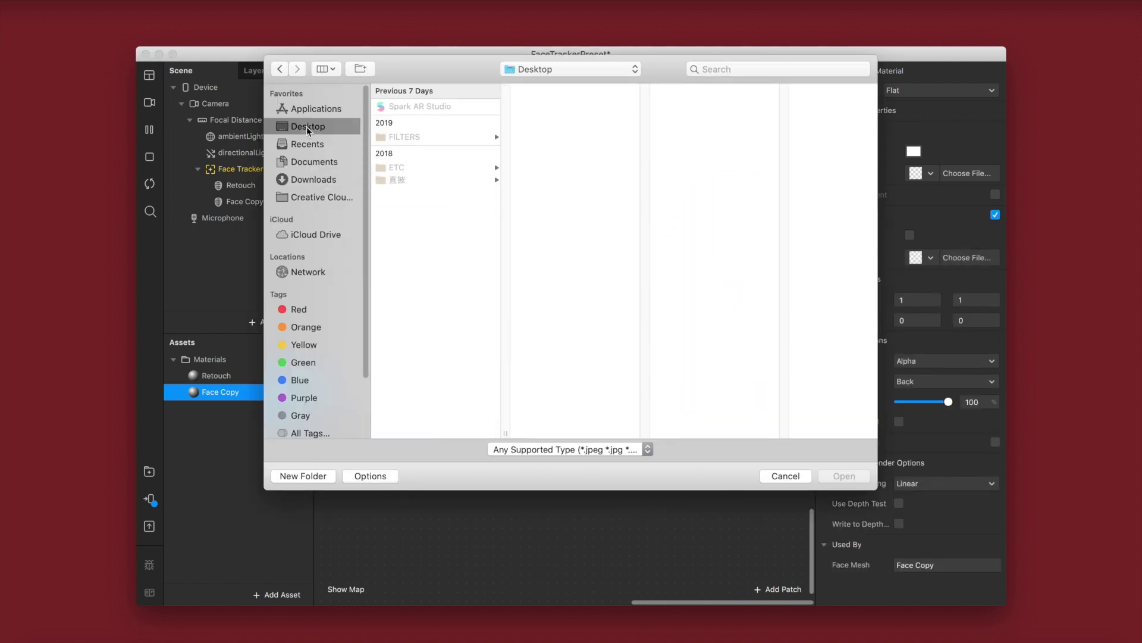
left_click(467, 138)
left_click(598, 307)
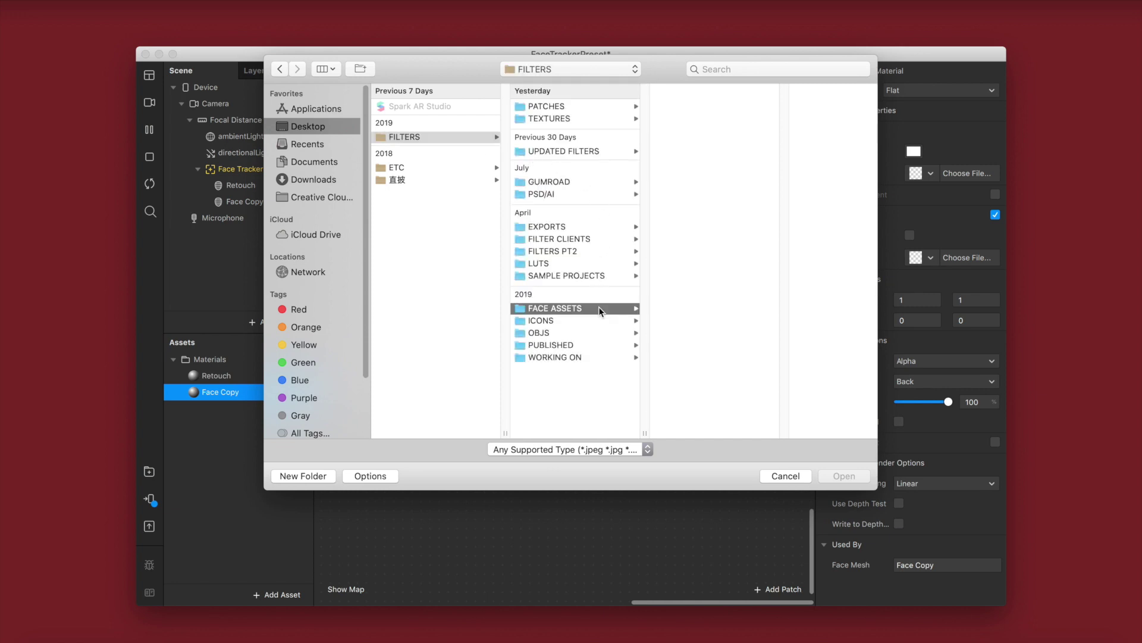
left_click(713, 135)
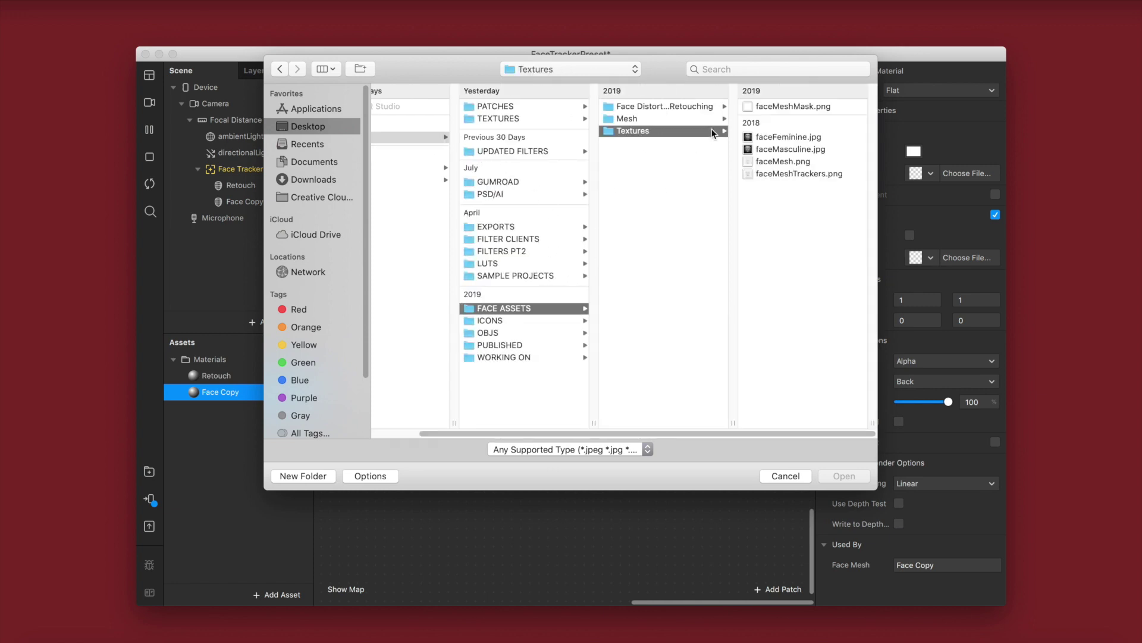
left_click(794, 105)
double_click(794, 106)
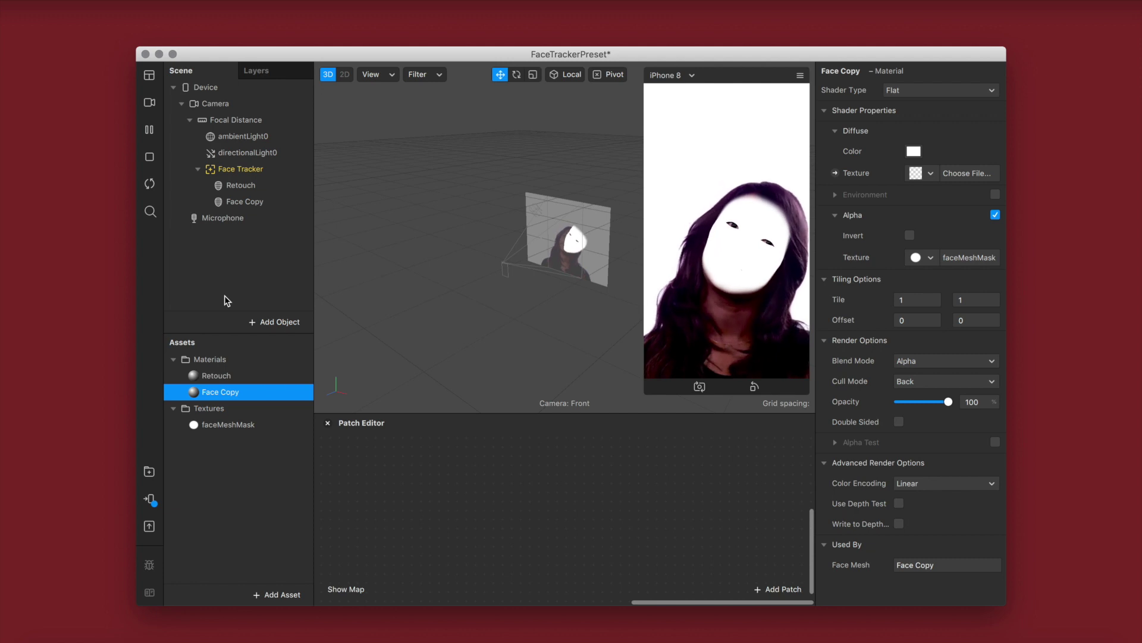
Step: Add a canvas to the scene and name it Background
right_click(278, 240)
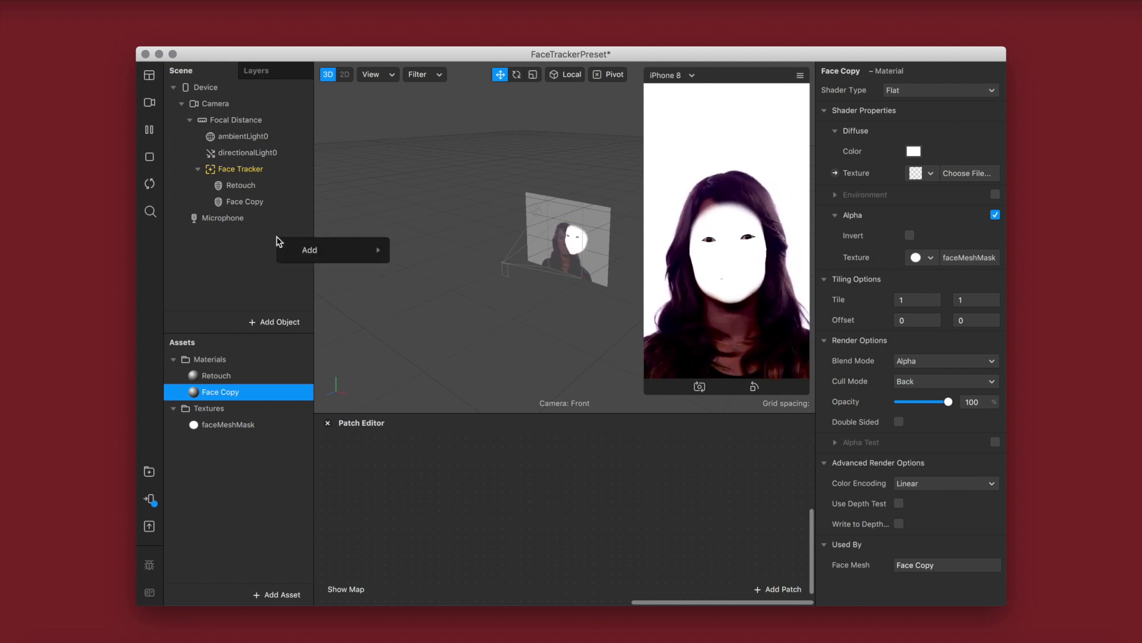
mouse_move(316, 249)
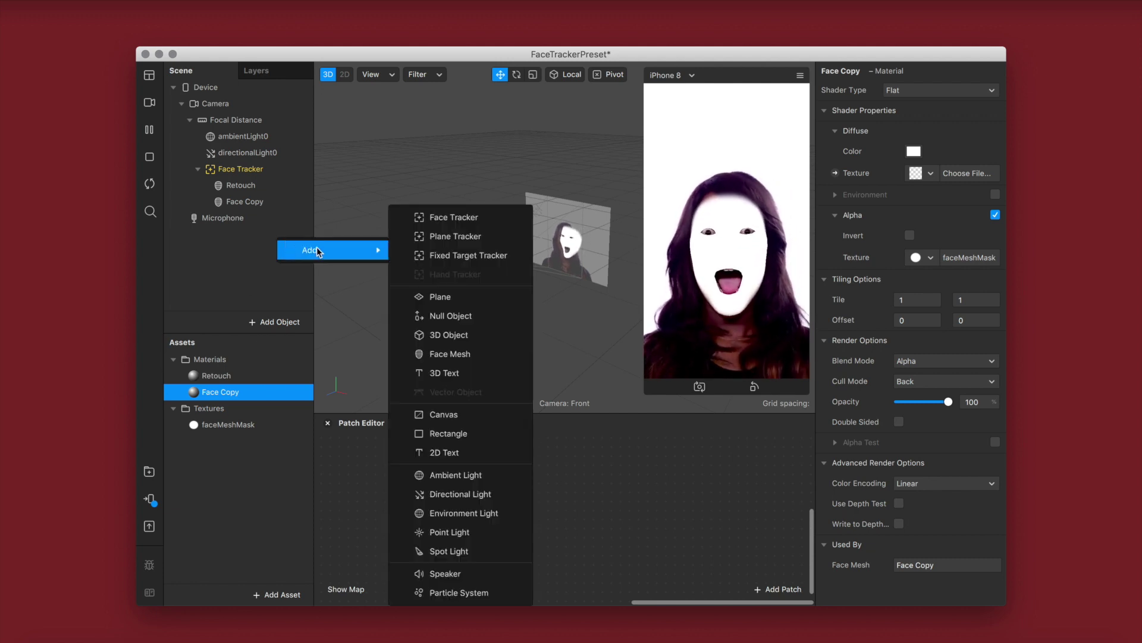
left_click(500, 414)
double_click(241, 220)
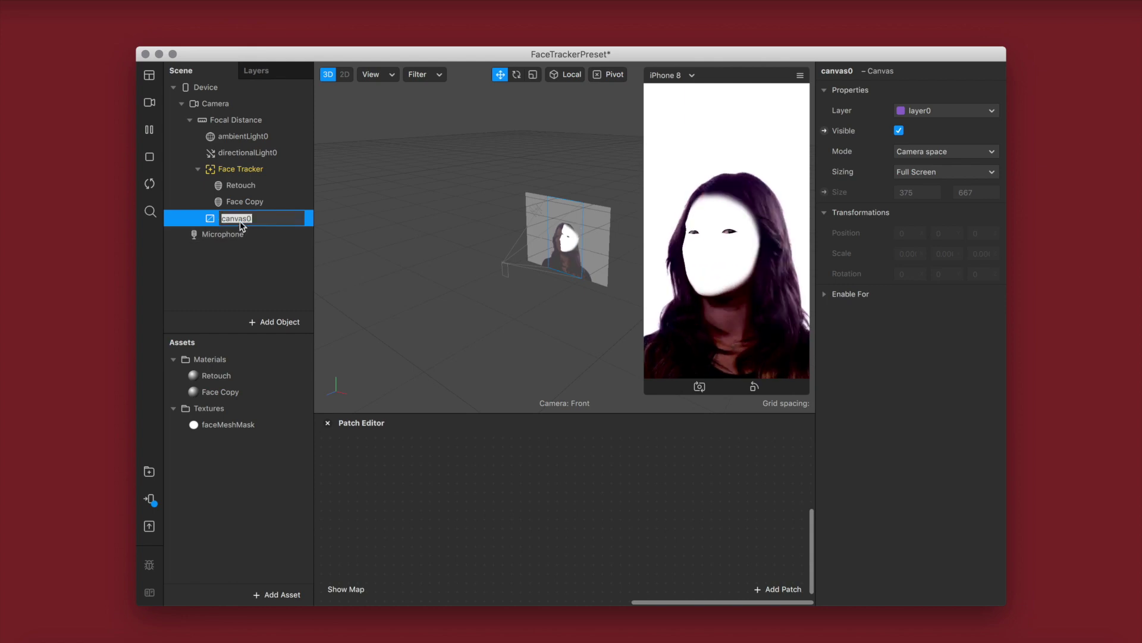
type("Background")
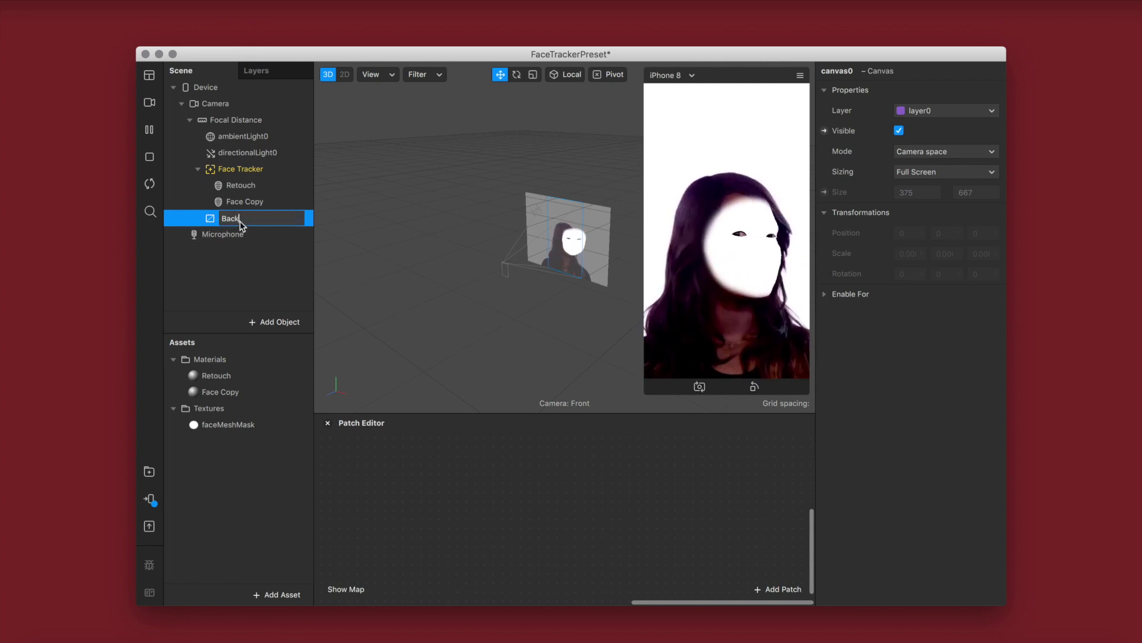
key("Return")
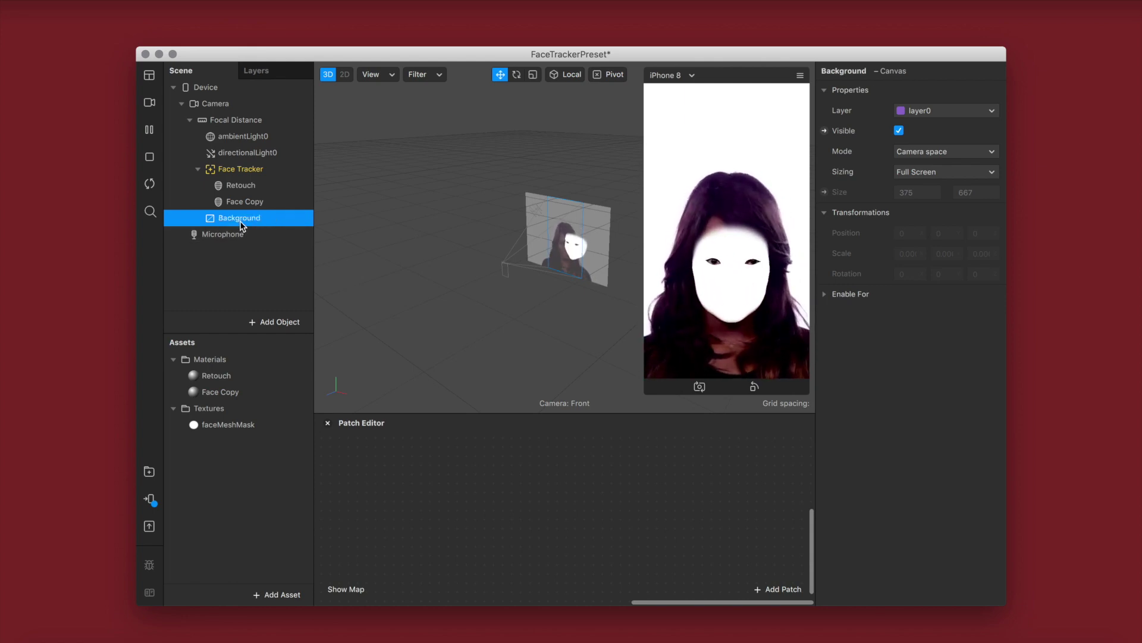
Step: Add a rectangle under the Background canvas, make it fill the canvas's full width and height, and name it Background
right_click(241, 226)
mouse_move(323, 237)
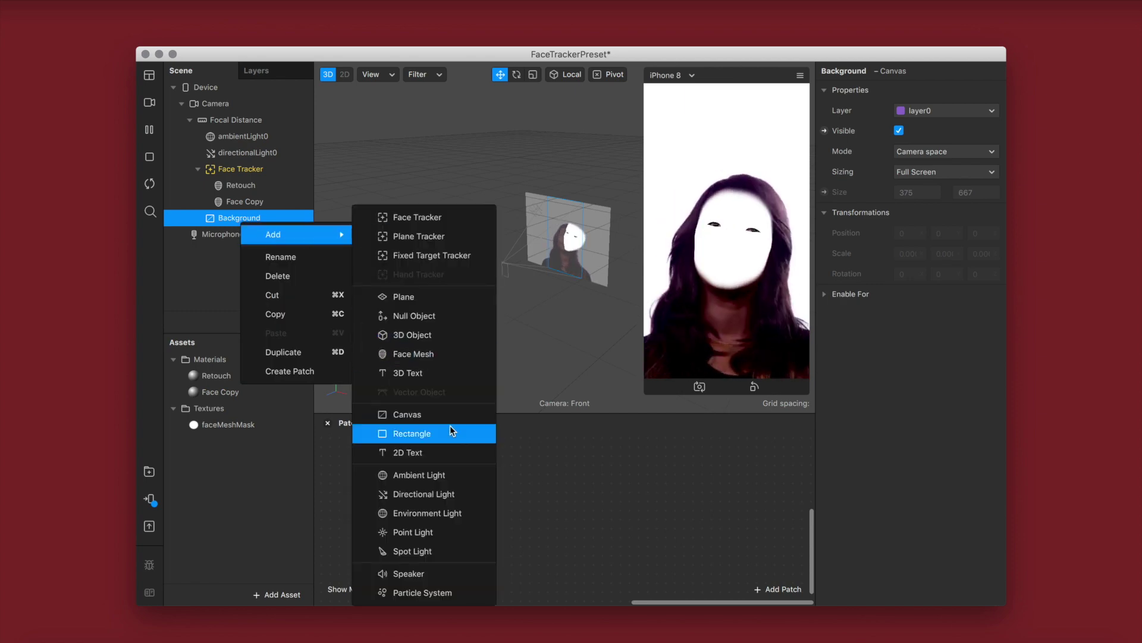
left_click(434, 430)
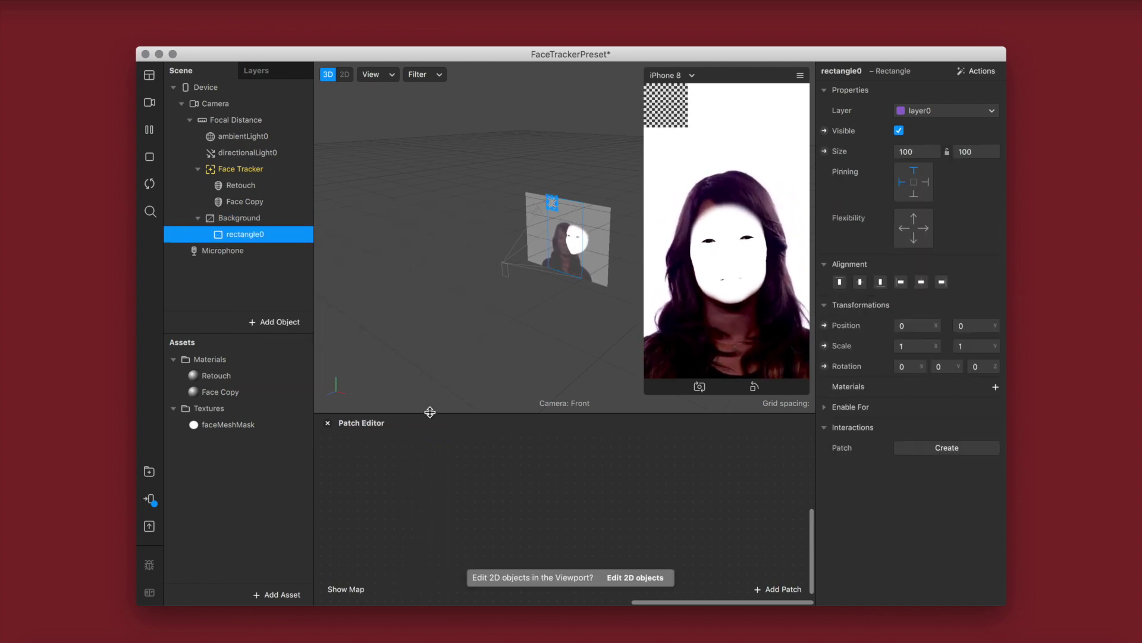
left_click(918, 153)
left_click(926, 175)
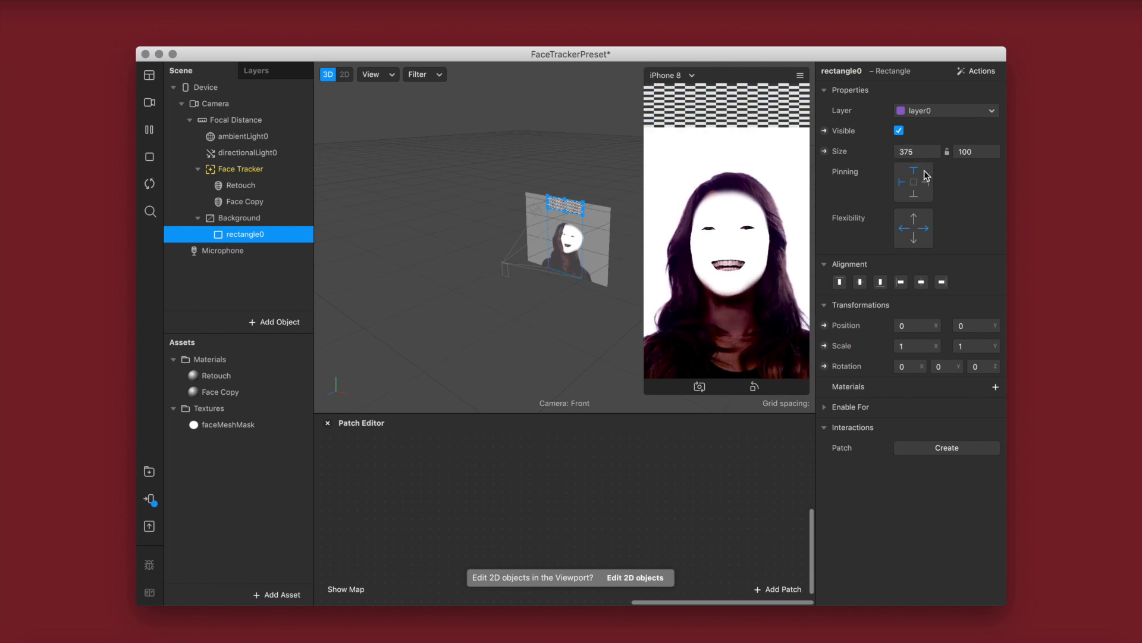
left_click(969, 148)
left_click(976, 173)
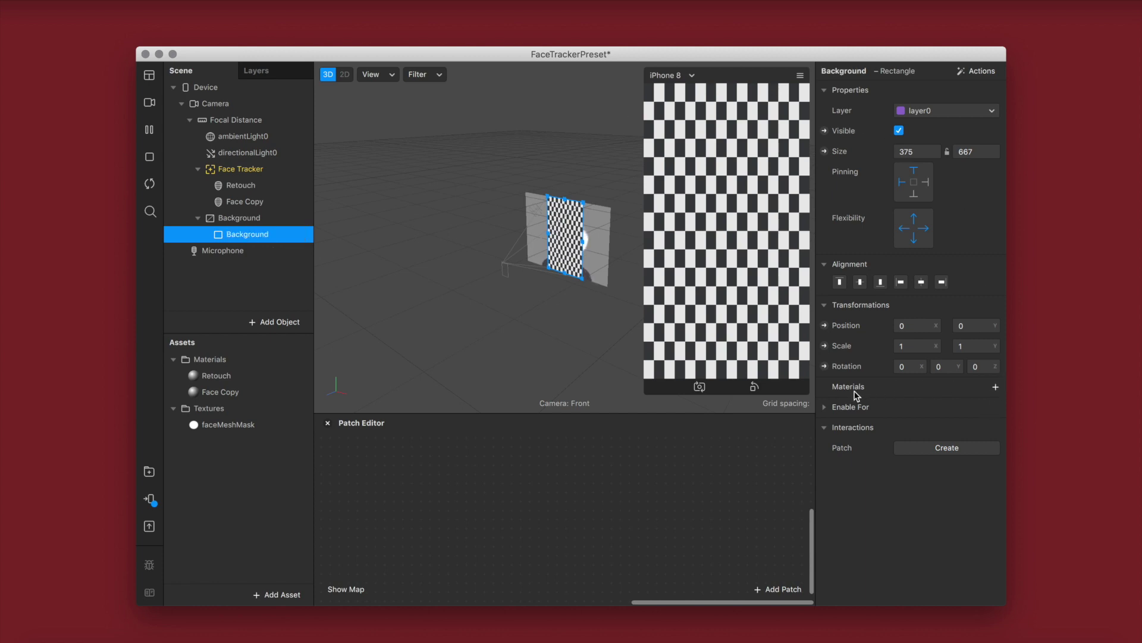
Step: Create a new material for the Background rectangle and name the material Background
left_click(997, 387)
left_click(958, 426)
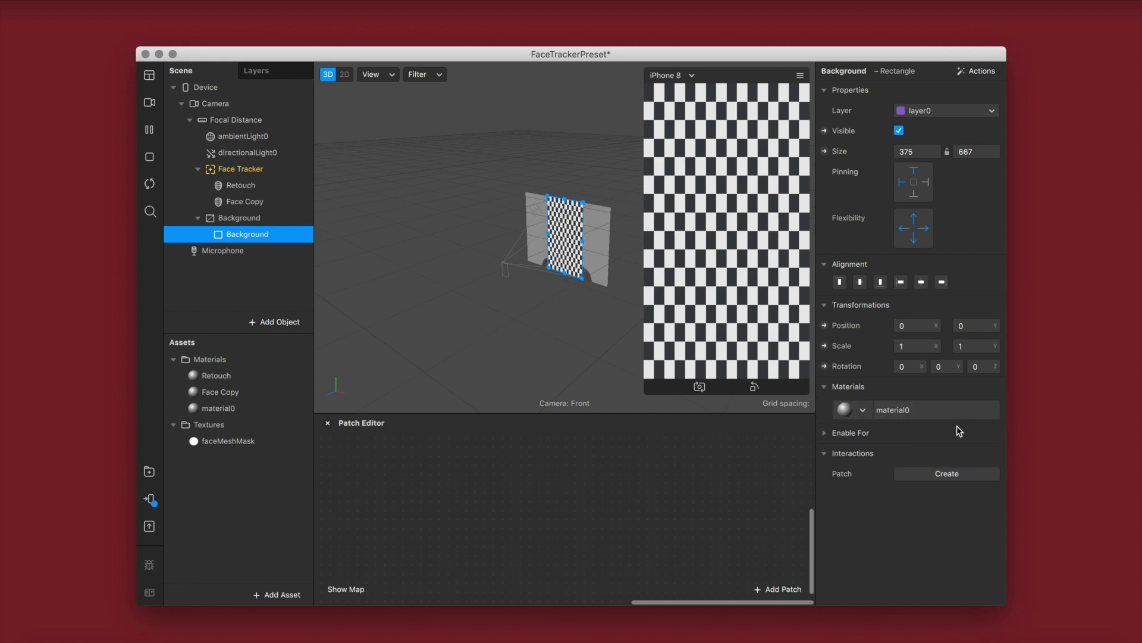
double_click(215, 409)
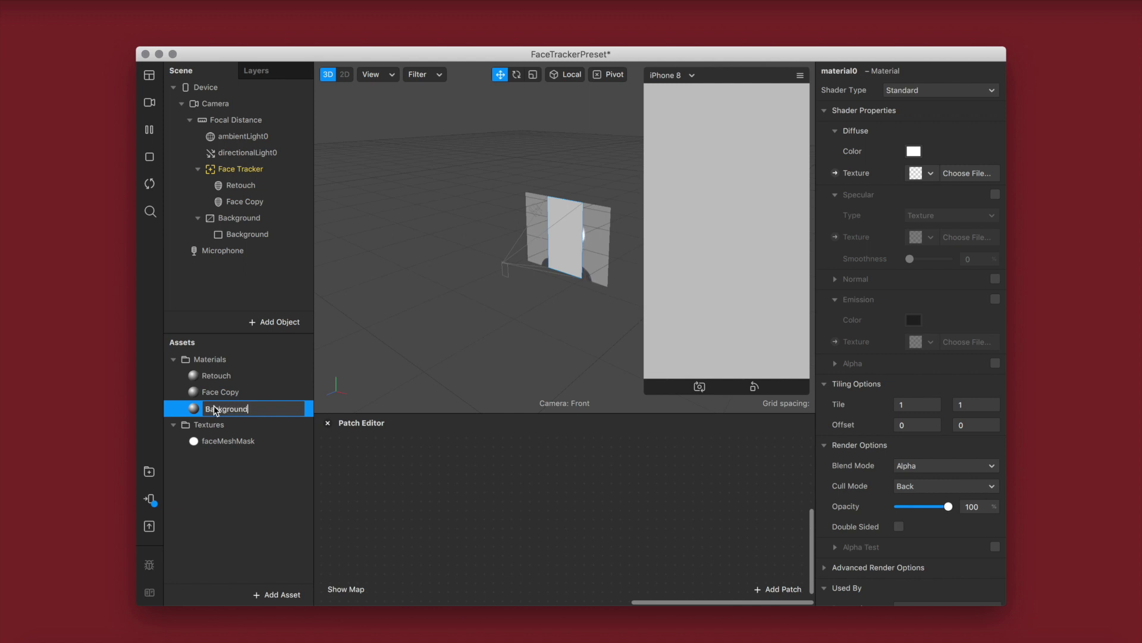
key("Return")
Step: Set the Background material's shader type to Flat and disable its depth test and depth writing in the advanced render options
left_click(896, 91)
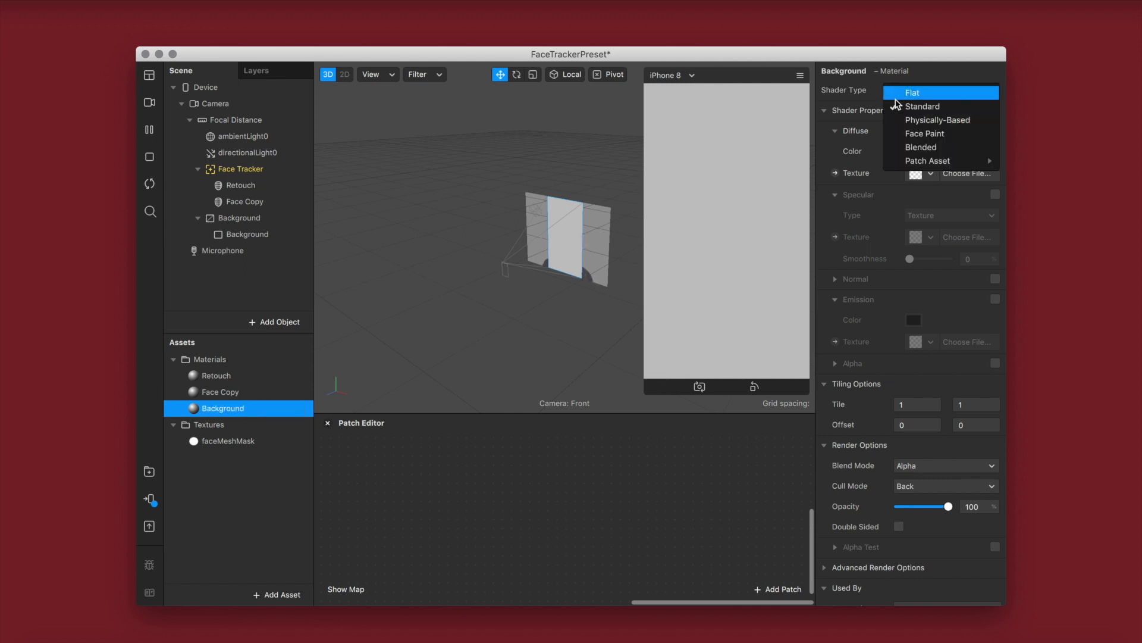
left_click(912, 93)
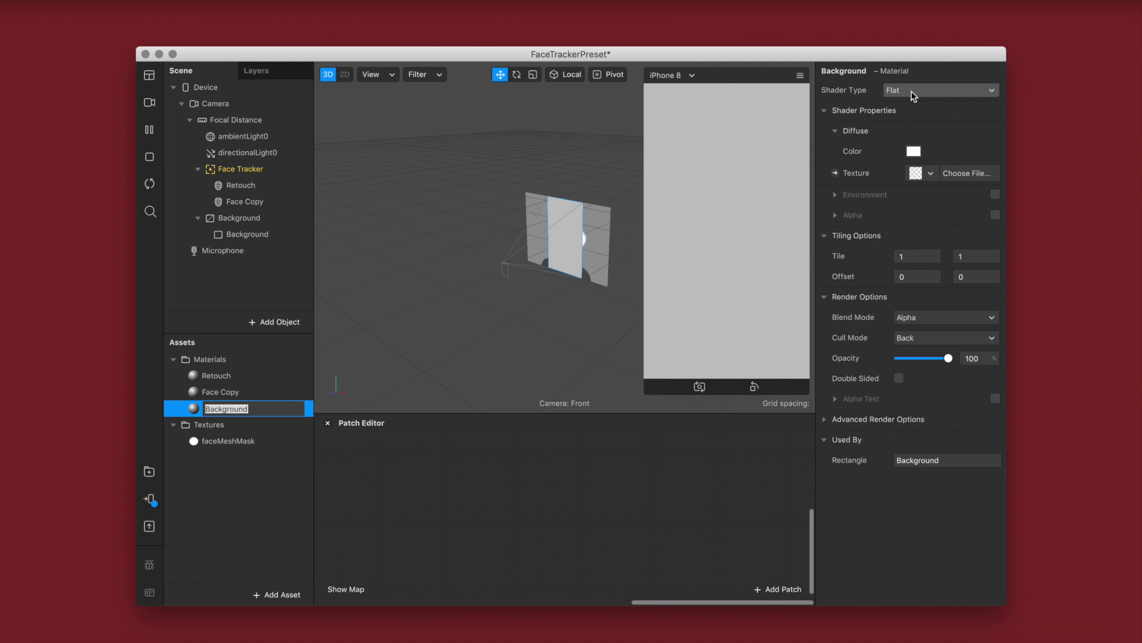
left_click(825, 421)
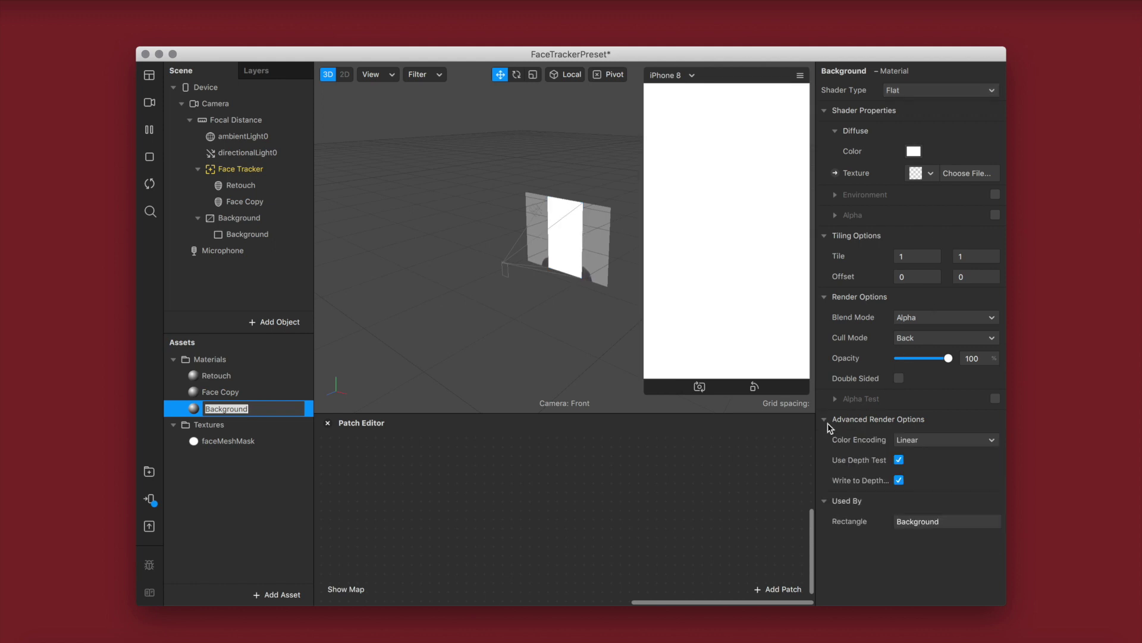
left_click(899, 460)
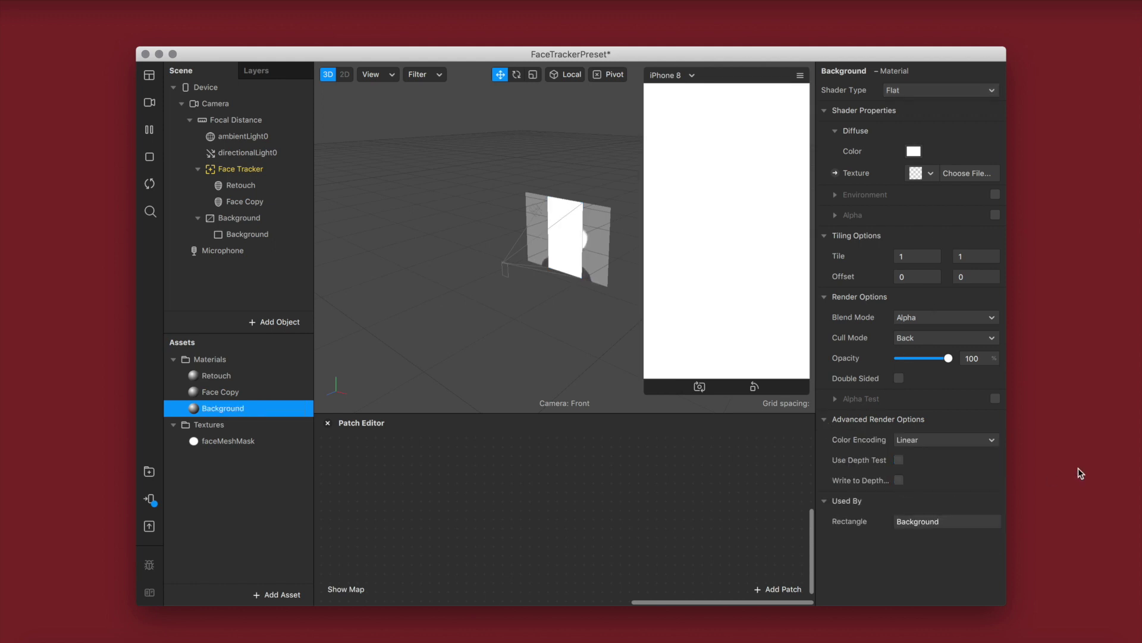
Step: Move the Background canvas above the Face Tracker in the scene hierarchy, keeping its rectangle nested under it
left_click(235, 202)
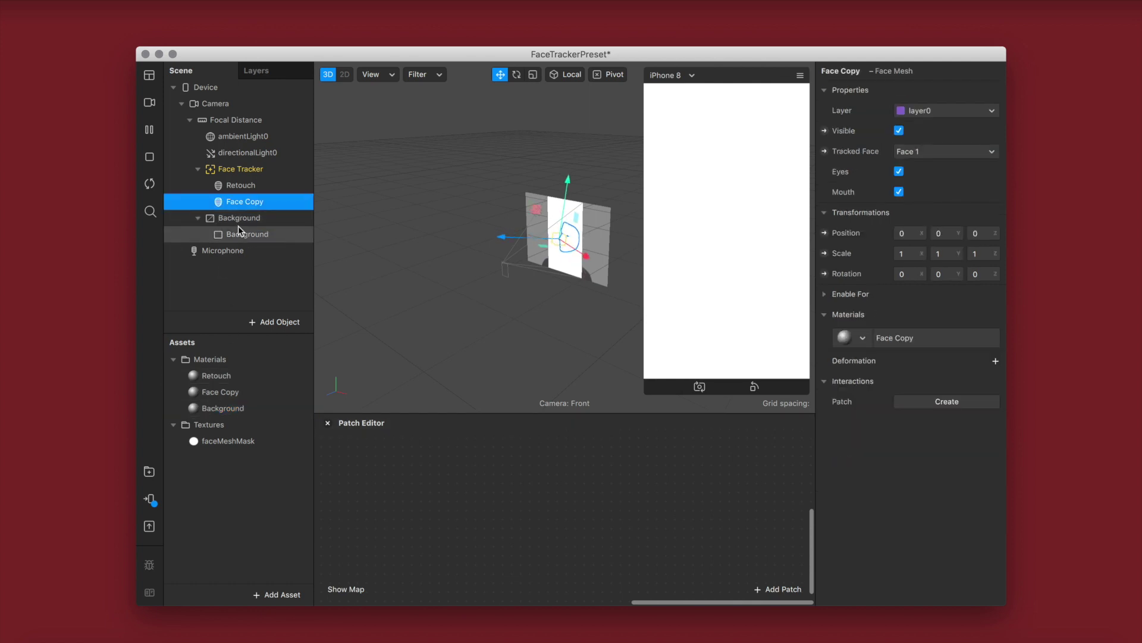
left_click(240, 233)
left_click(241, 218)
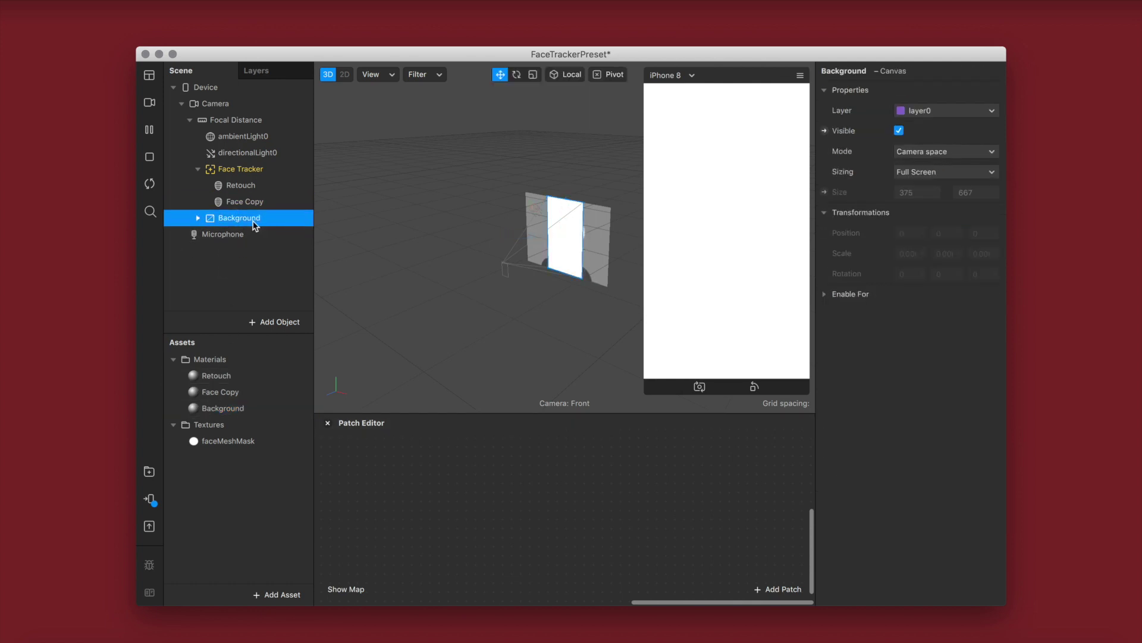
left_click_drag(251, 158, 250, 159)
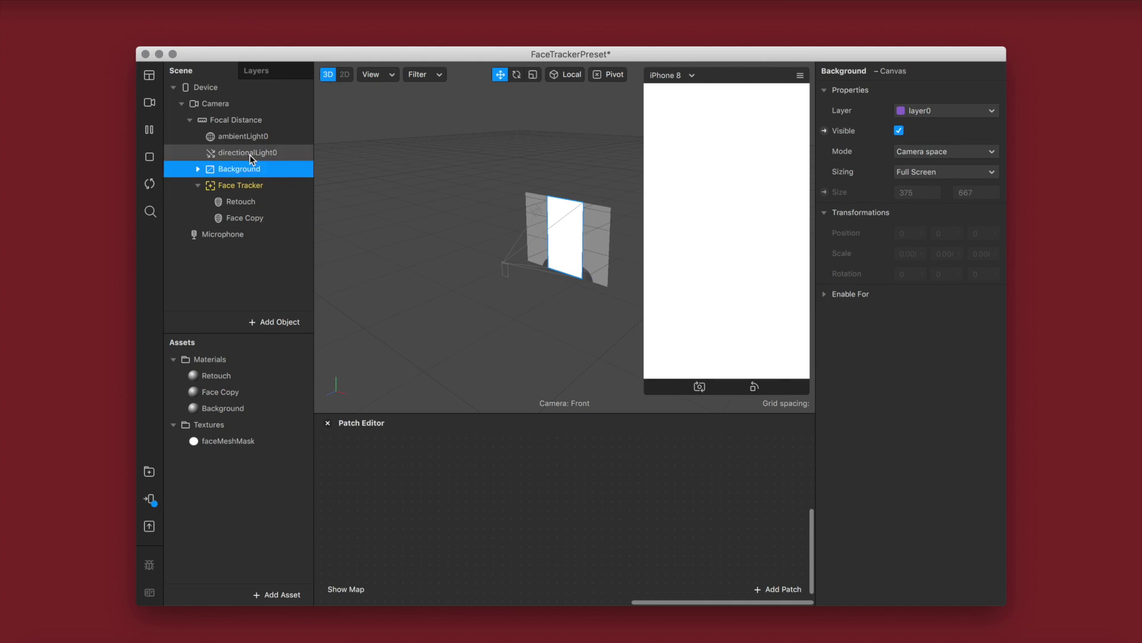
left_click(198, 169)
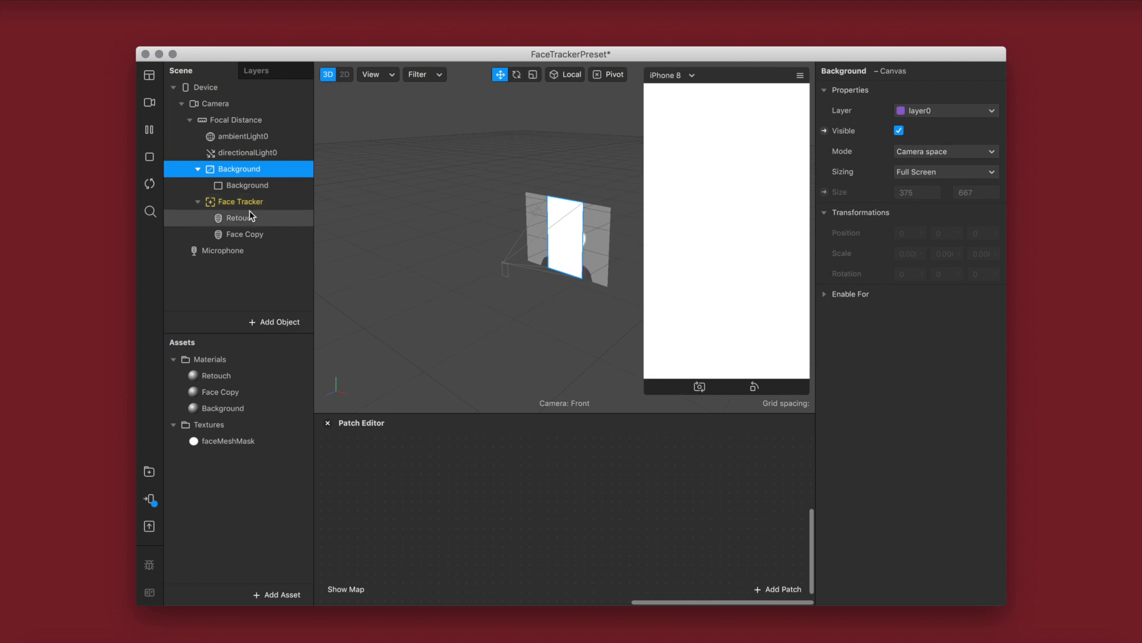
Step: Extract textures from the Camera and the Face Tracker, and rename the camera's extracted texture Camera Texture
left_click(242, 100)
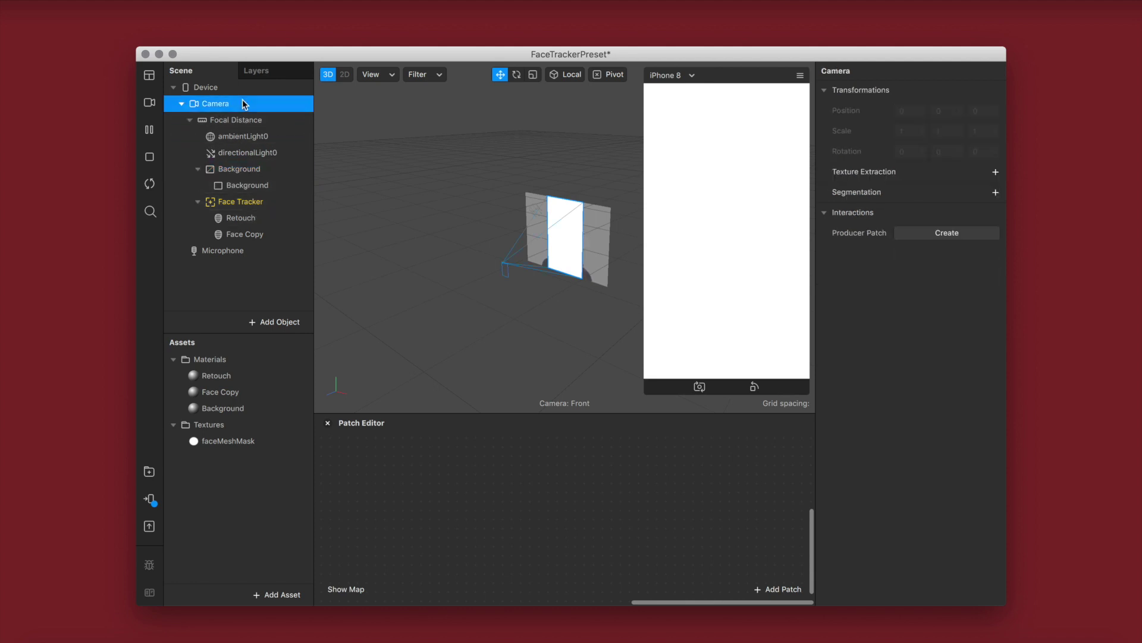
left_click(995, 173)
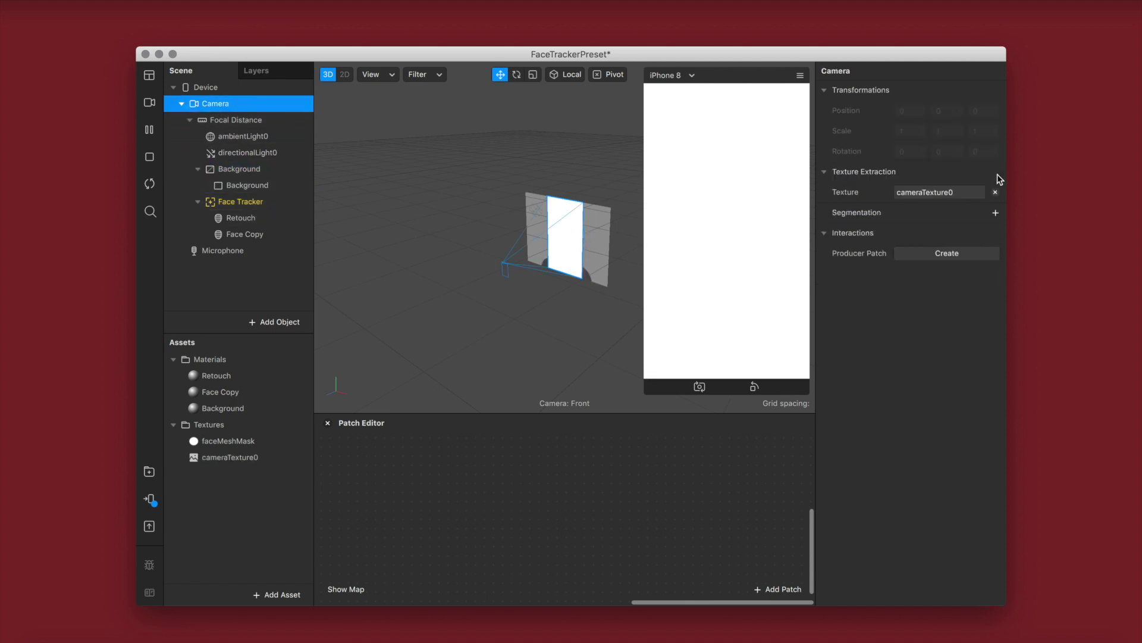
left_click(240, 200)
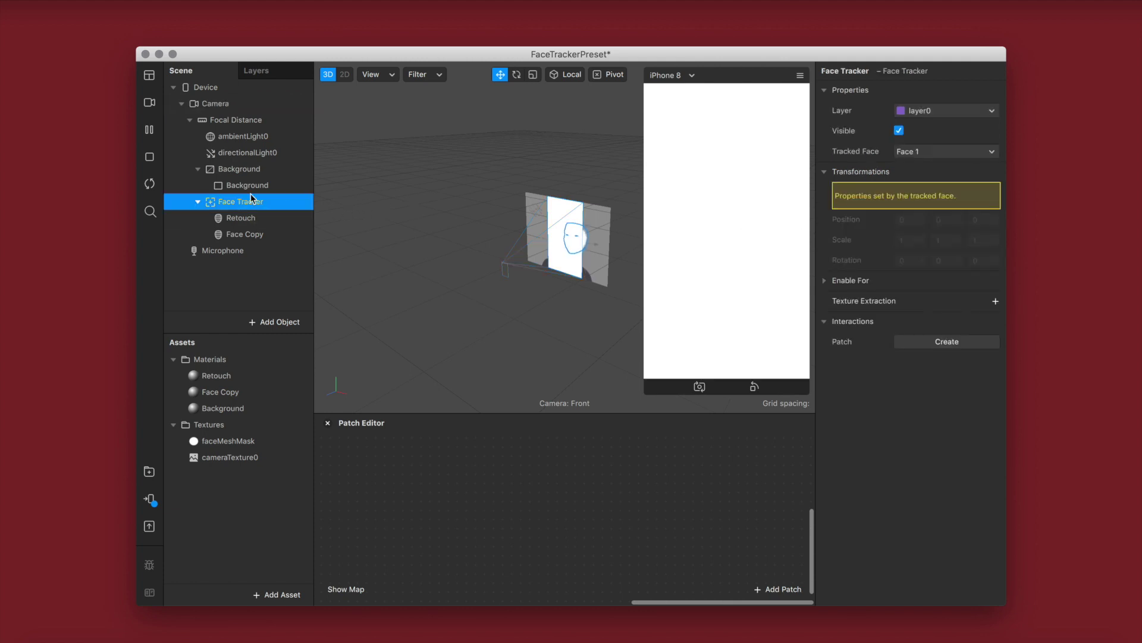
left_click(996, 304)
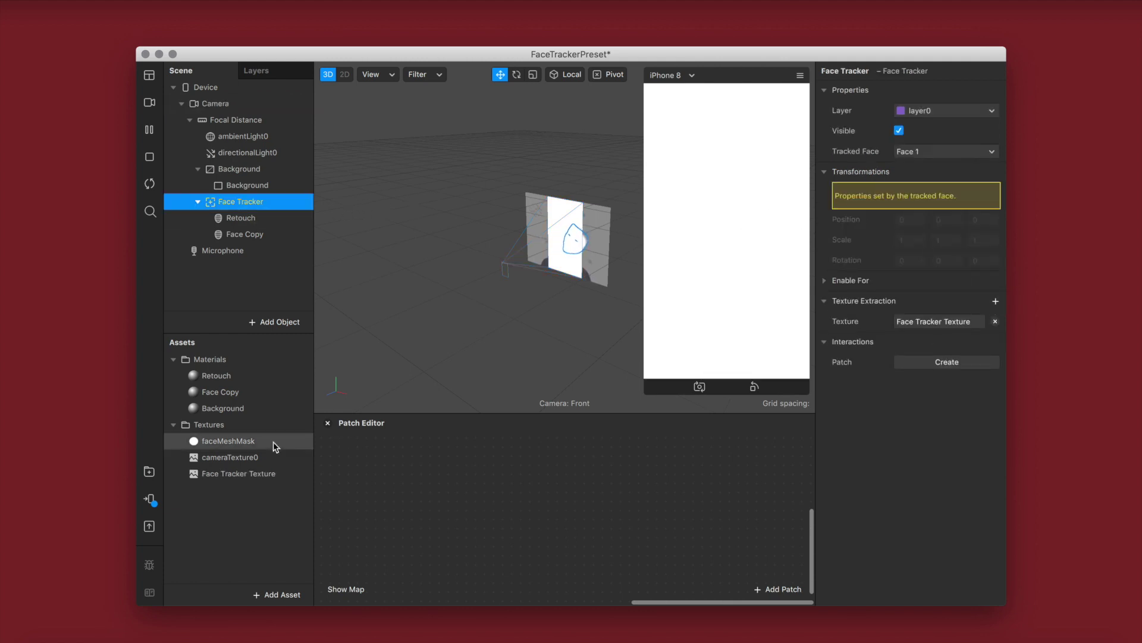
double_click(237, 457)
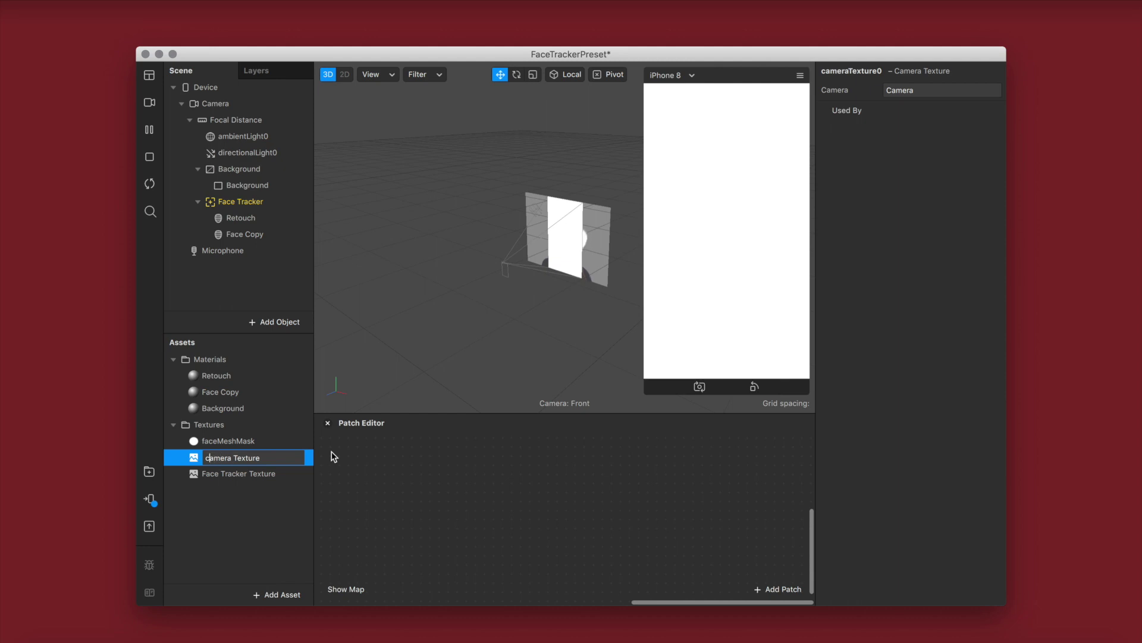
key("Return")
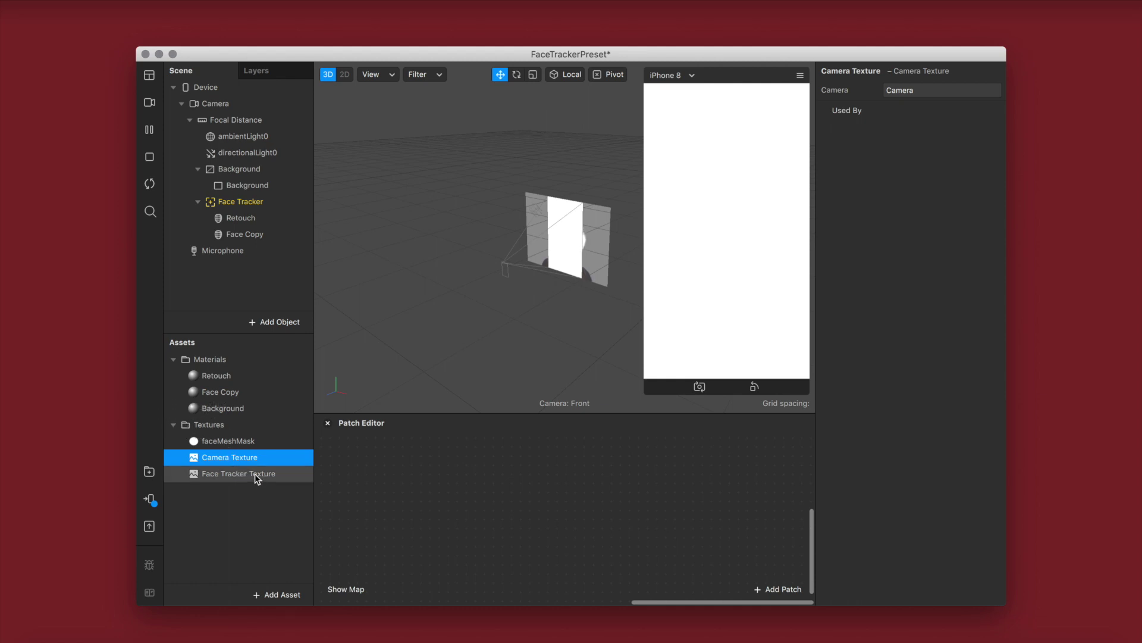
Step: Add the Camera Texture and Face Tracker Texture to the patch graph and space them apart, with Camera Texture below
left_click(254, 474, "shift")
left_click_drag(247, 466, 459, 464)
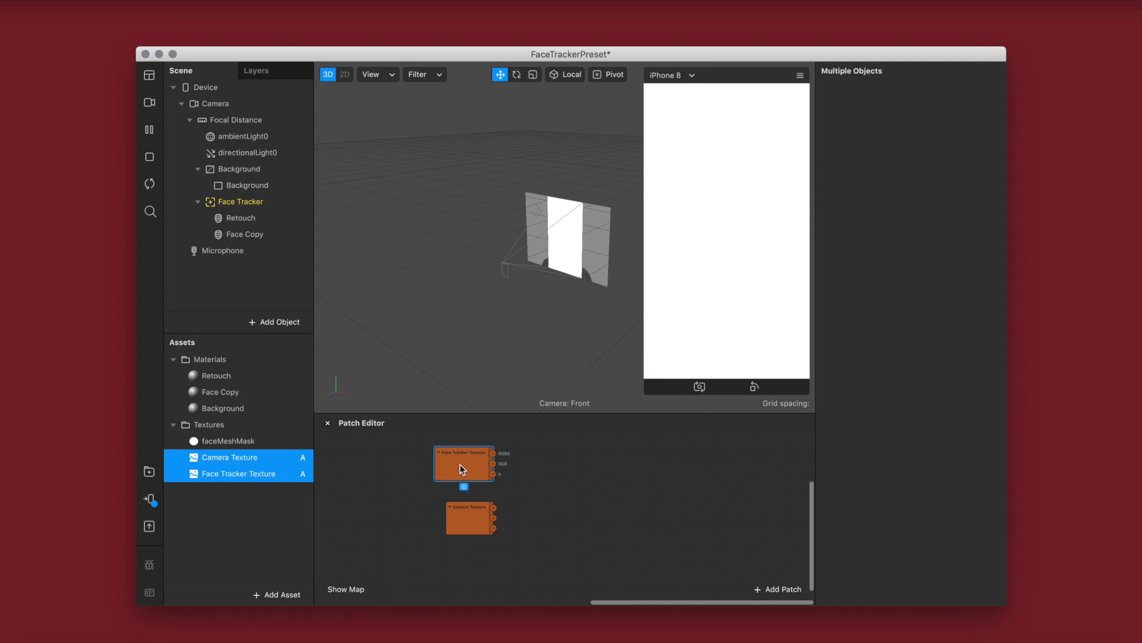
left_click_drag(469, 526, 473, 563)
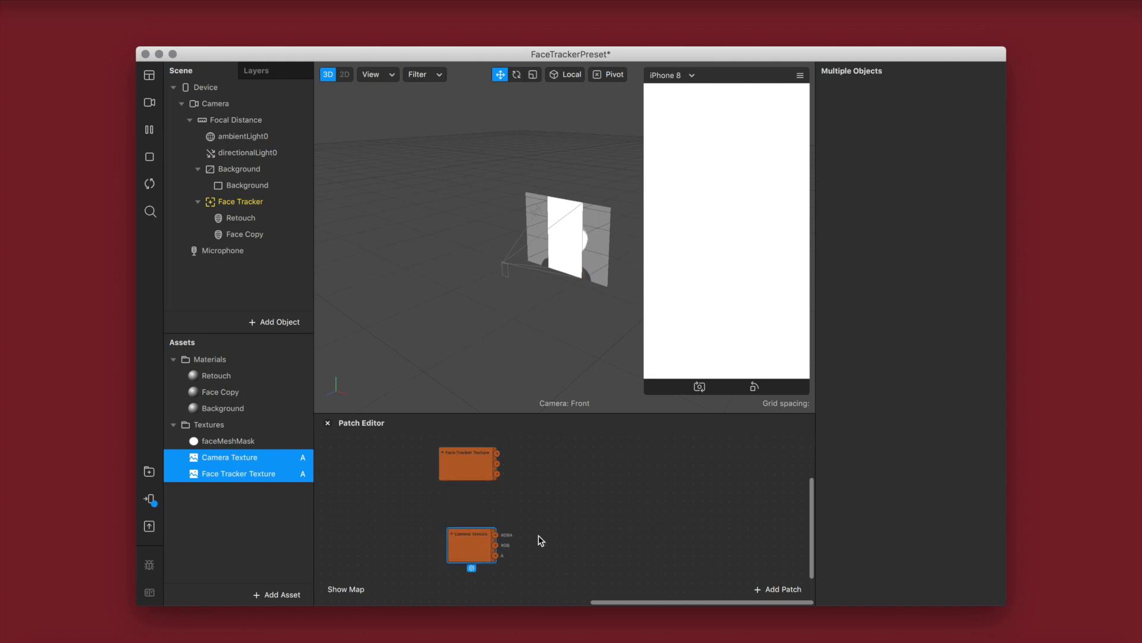
Step: Create diffuse texture patches for the Background and Face Copy materials, aligning them with the Camera Texture and Face Tracker Texture patches respectively
left_click(237, 410)
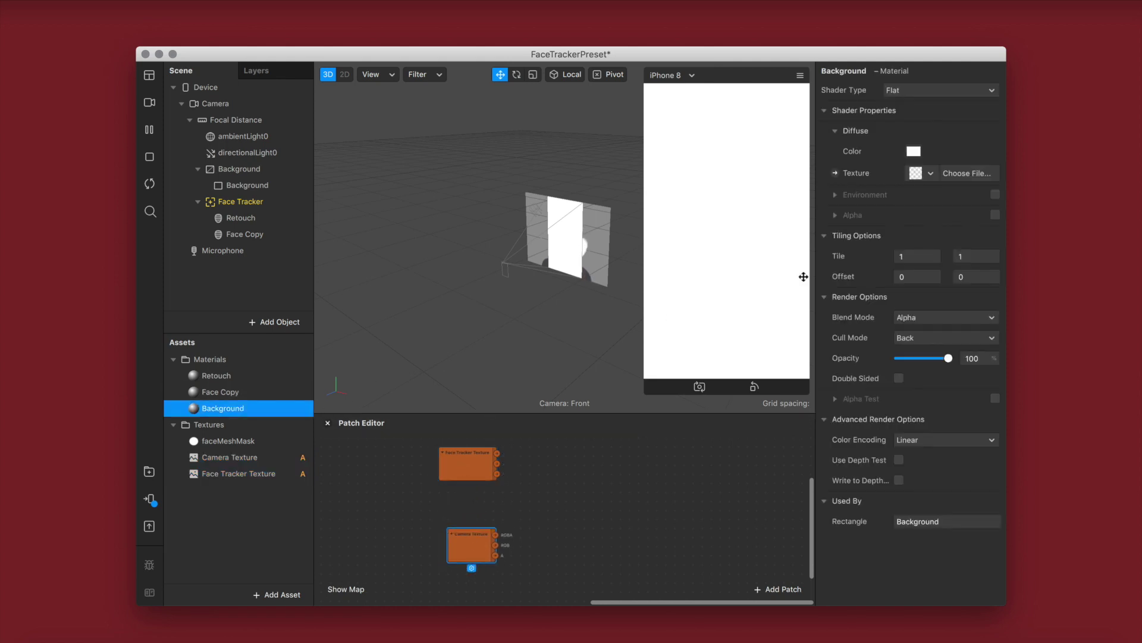
left_click(835, 173)
left_click_drag(583, 536, 620, 541)
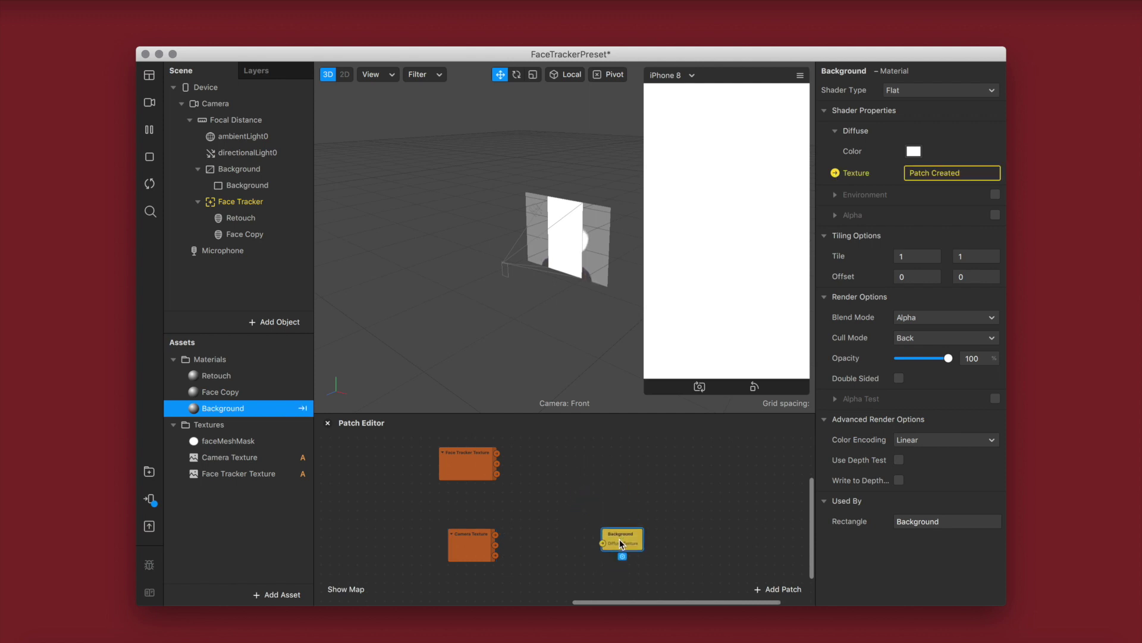
left_click(241, 391)
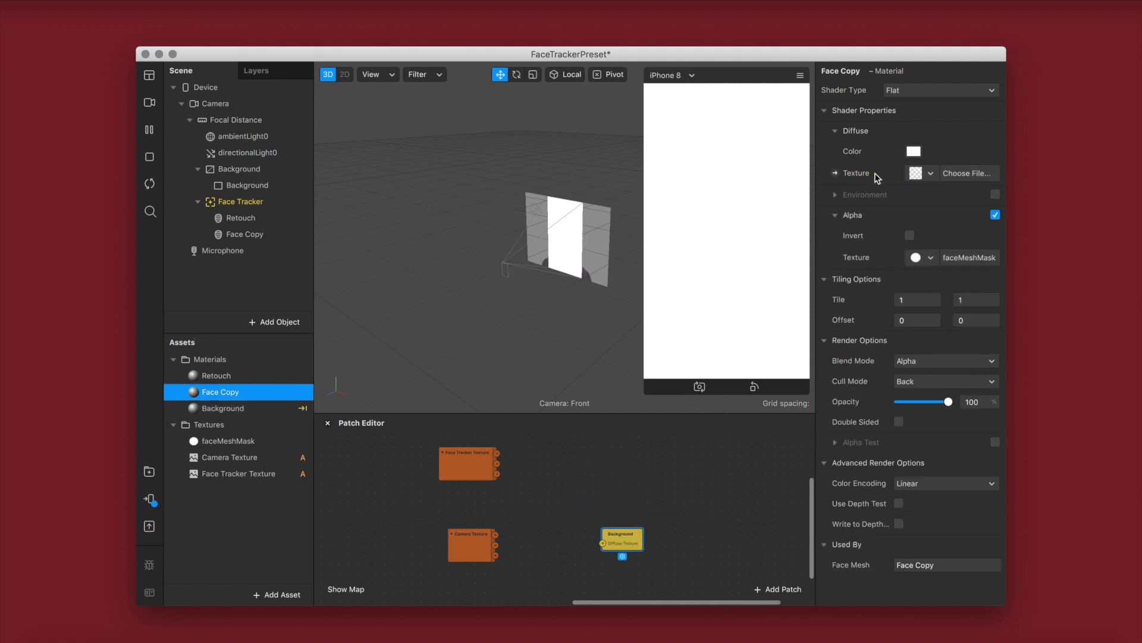
left_click(836, 173)
left_click_drag(637, 474, 631, 453)
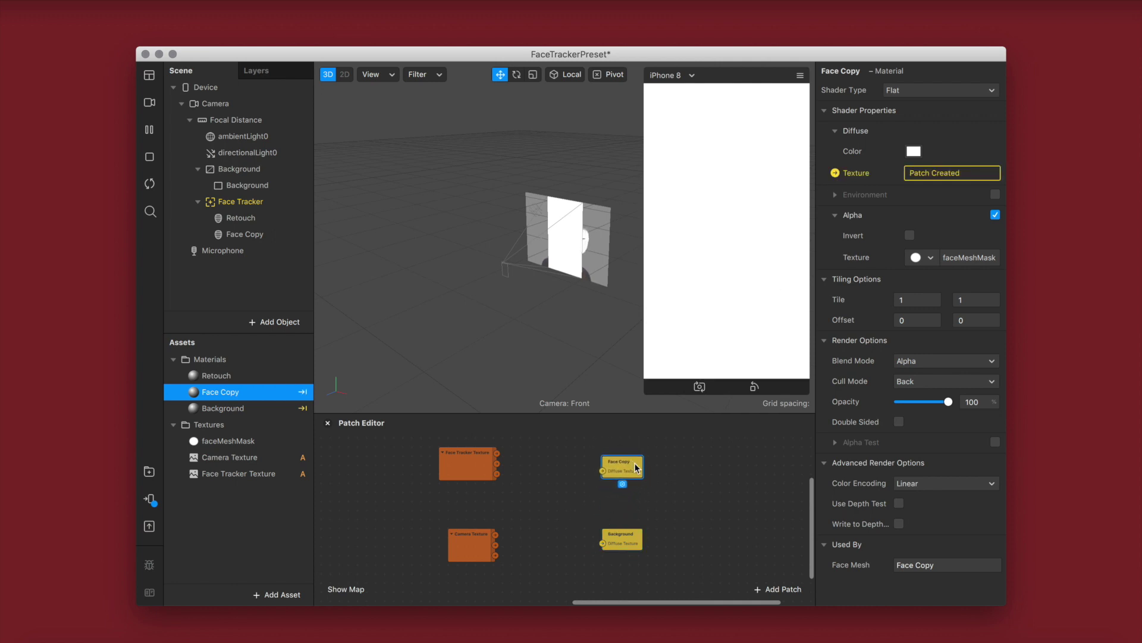
left_click(677, 489)
Step: Import the Filter.arp patch from the desktop's FILTERS/PATCHES folder and place Filter patches between the texture and material patches
left_click(275, 596)
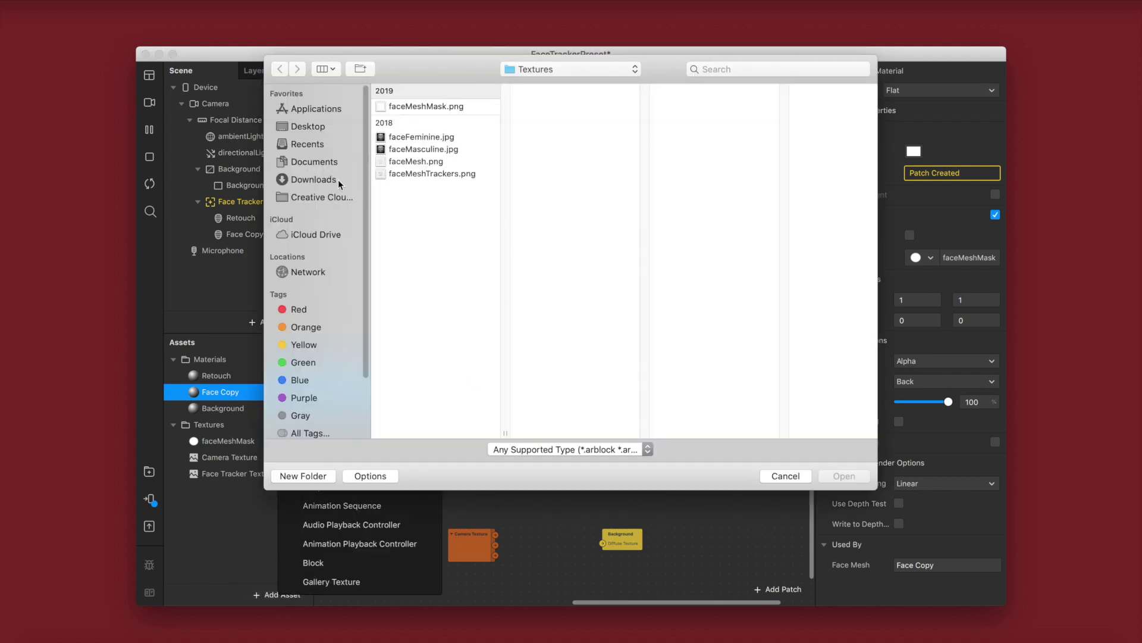
left_click(309, 126)
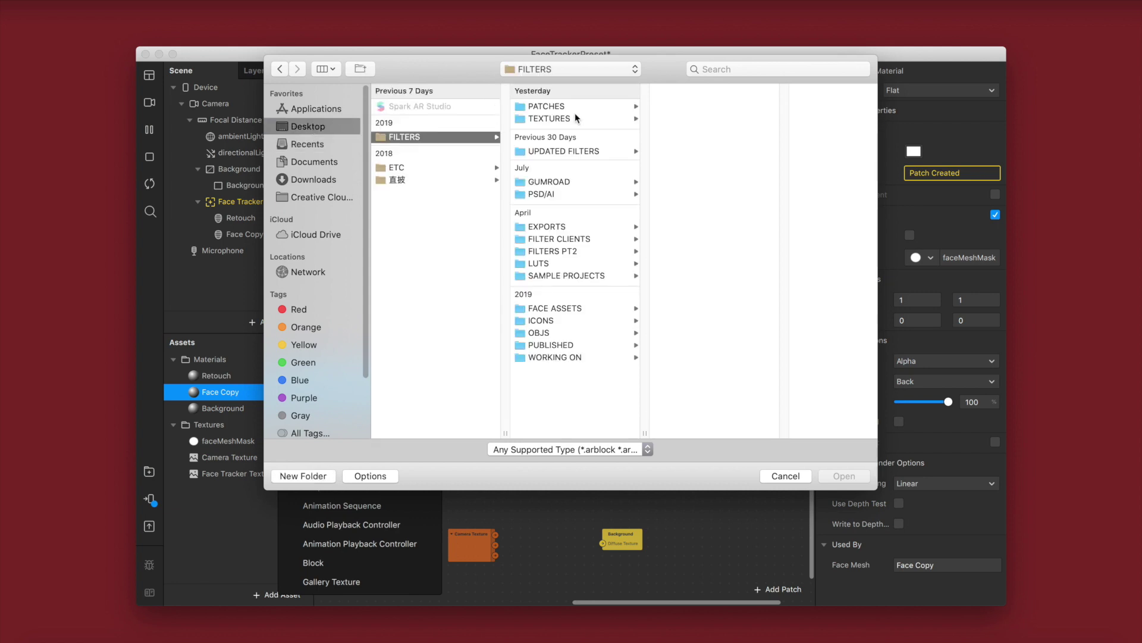
left_click(580, 106)
double_click(694, 132)
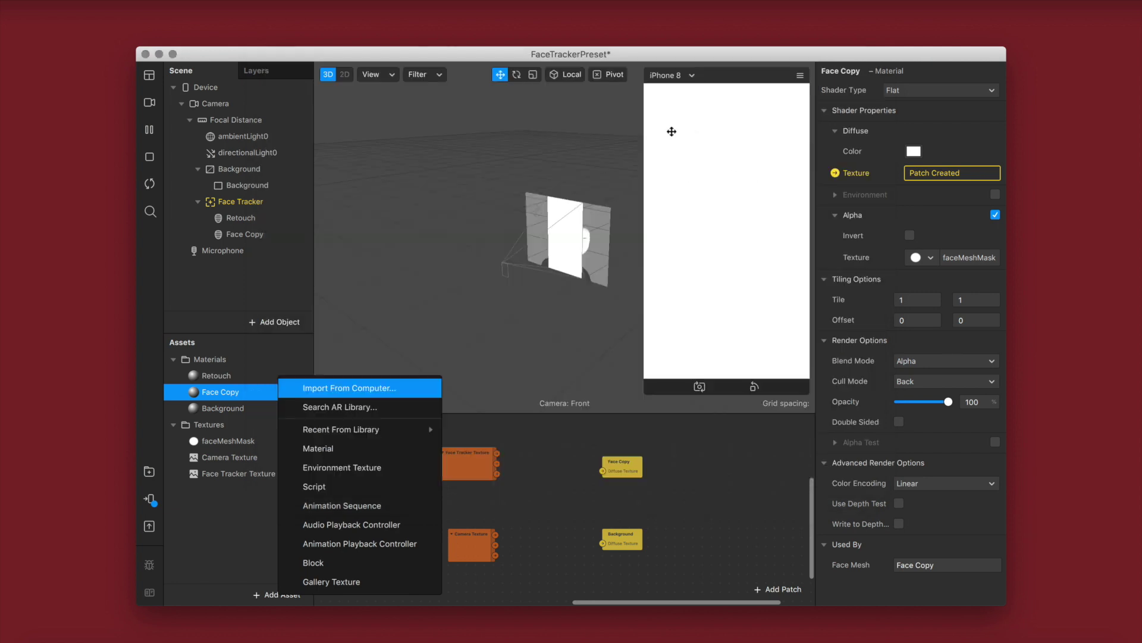
left_click_drag(226, 507, 538, 530)
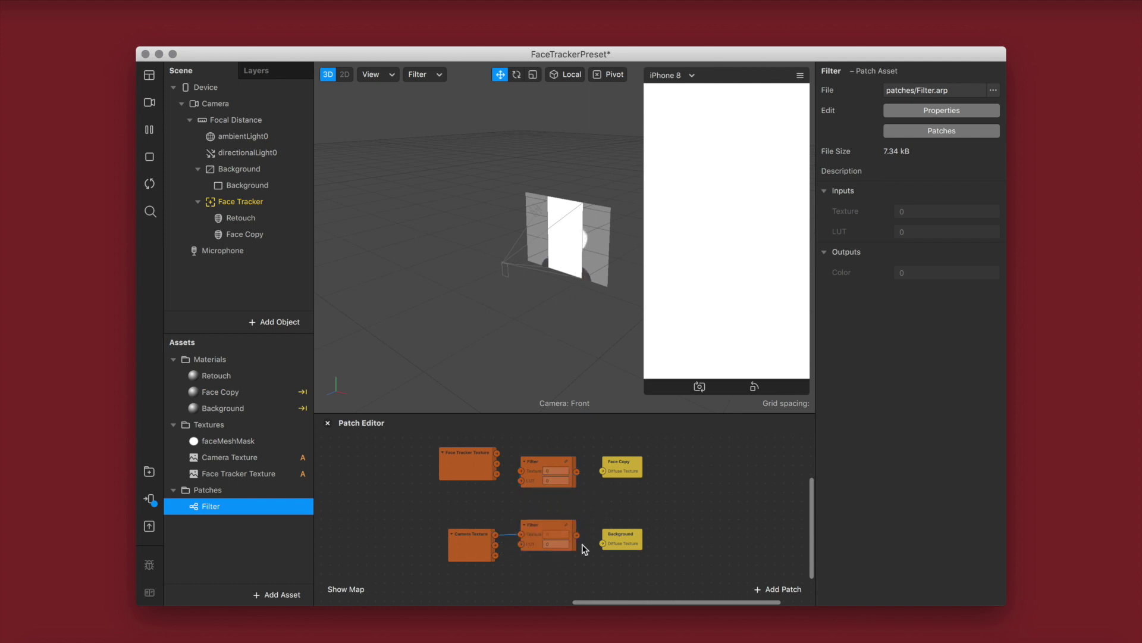
Step: Connect the Filter patches so Camera Texture feeds the Background diffuse texture and Face Tracker Texture feeds the Face Copy diffuse texture
left_click_drag(607, 548, 604, 544)
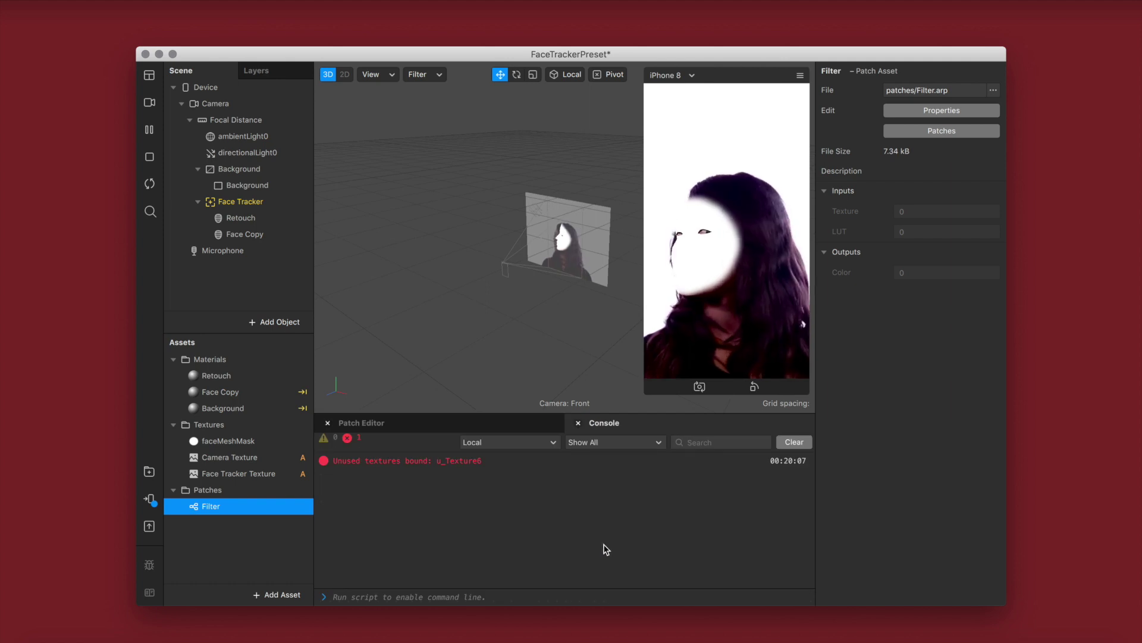
left_click(581, 426)
left_click_drag(496, 453, 603, 470)
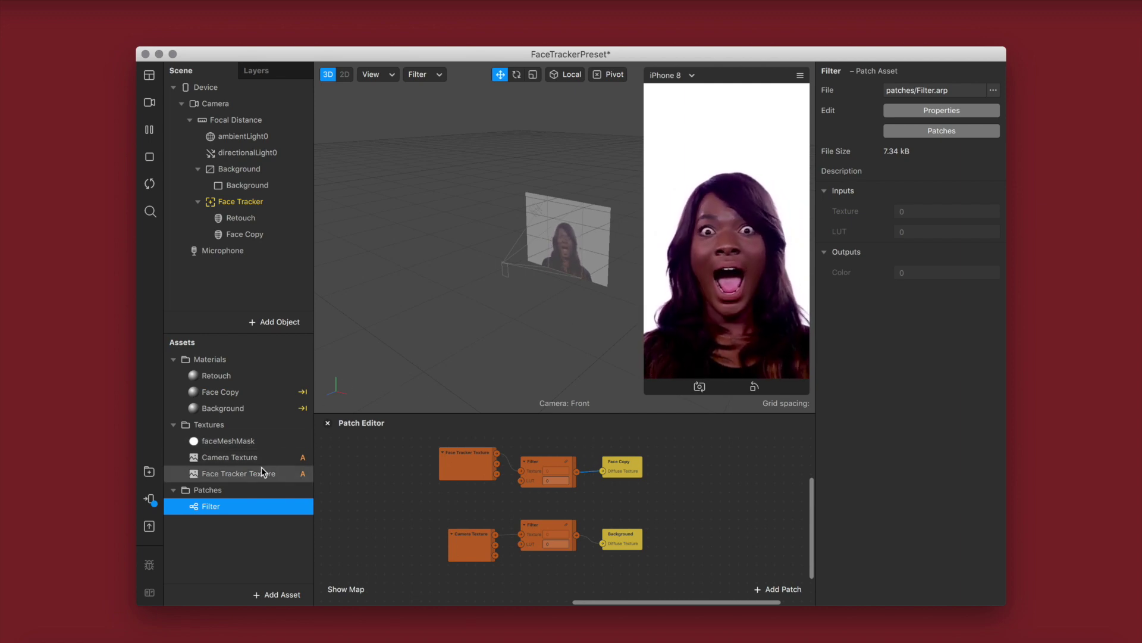
Step: Import the TAN.png texture from the LUTS folder inside the desktop's FILTERS folder
left_click(278, 594)
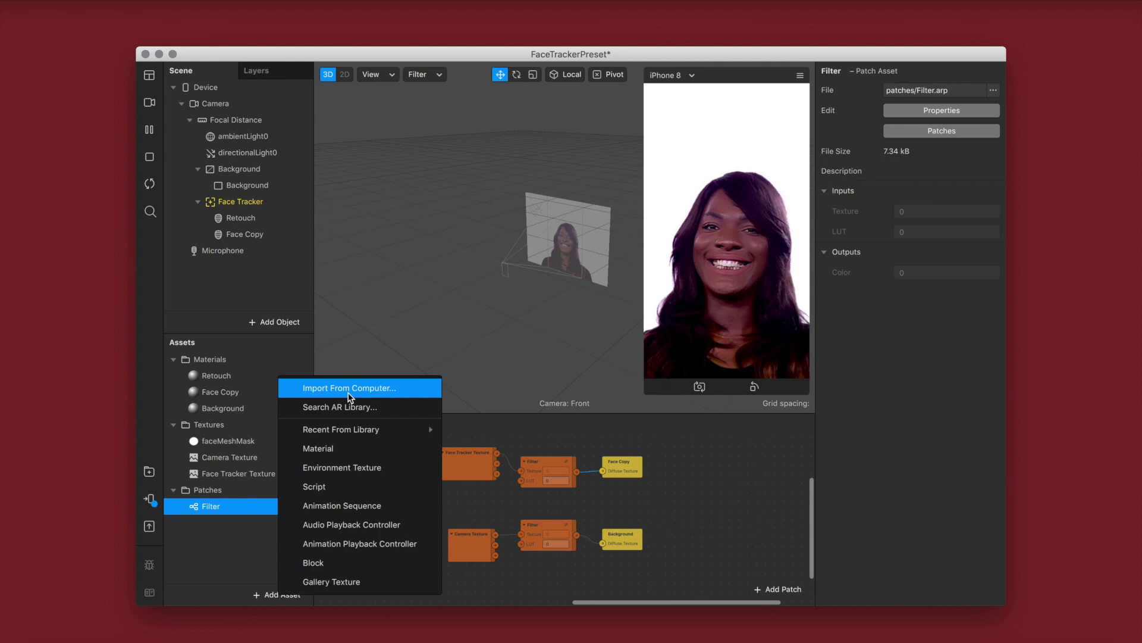
left_click(349, 388)
left_click(316, 130)
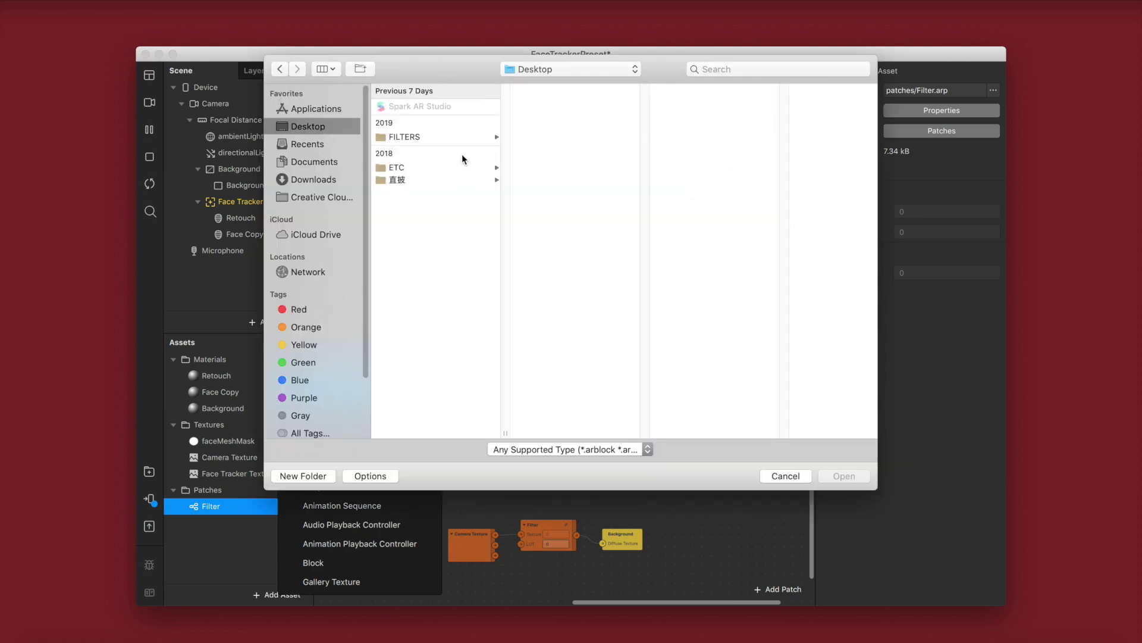
left_click(485, 138)
left_click(588, 262)
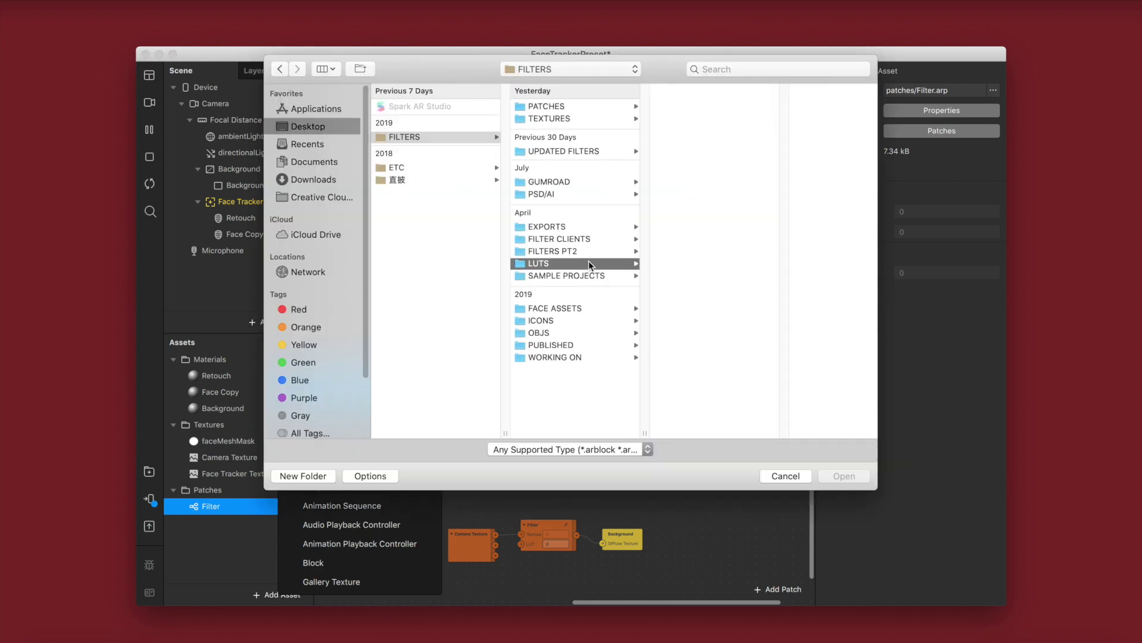
scroll(719, 304, "down", 3)
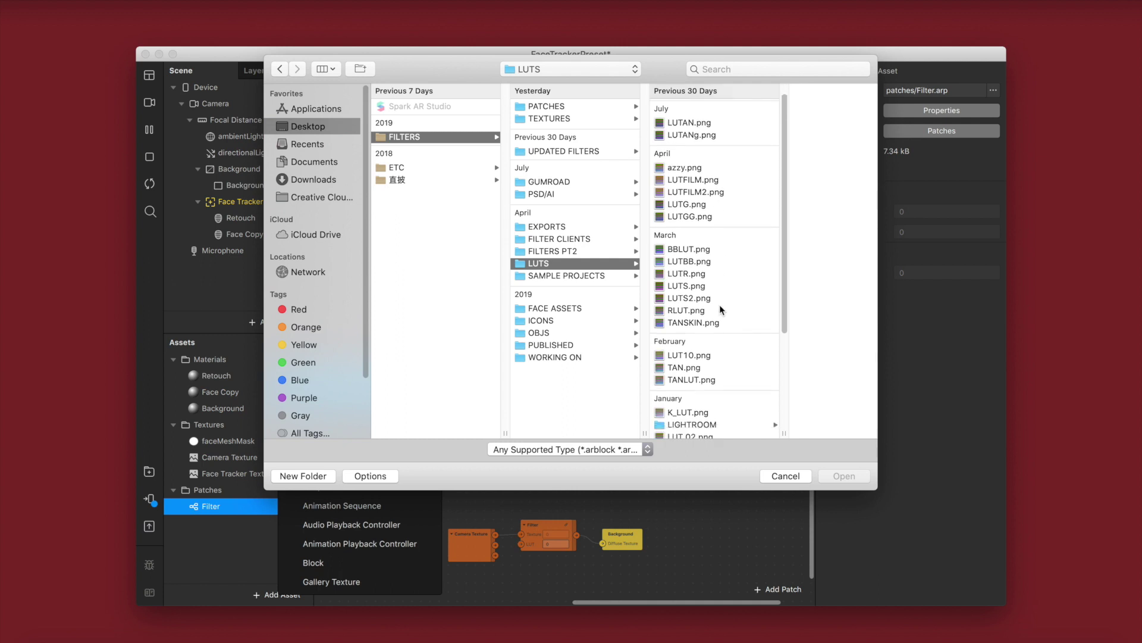
left_click(684, 340)
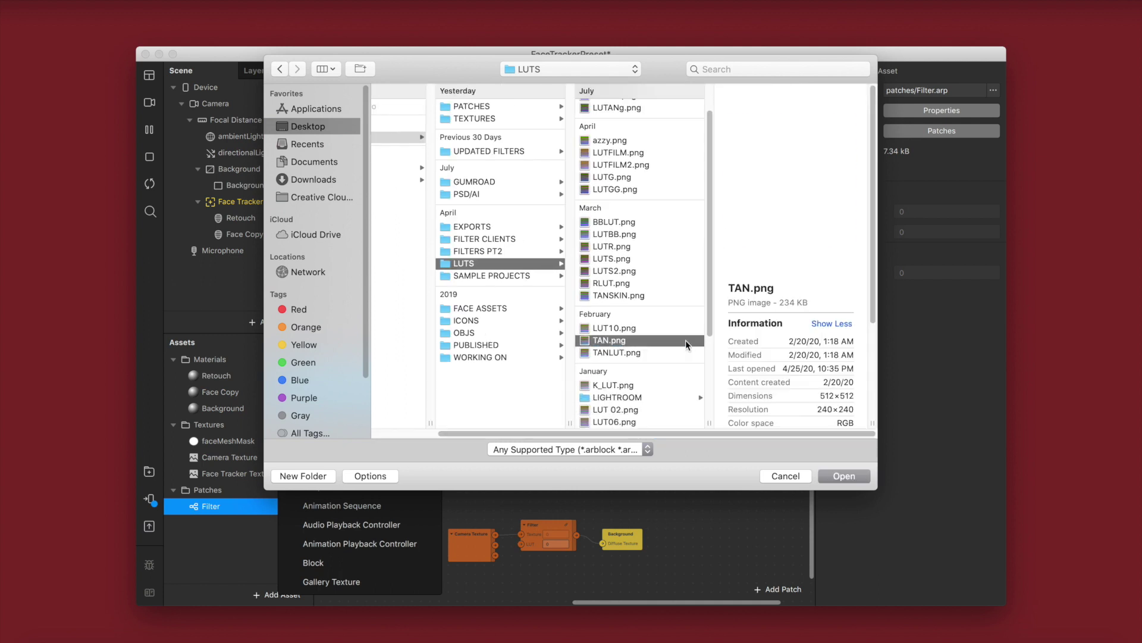
key("Return")
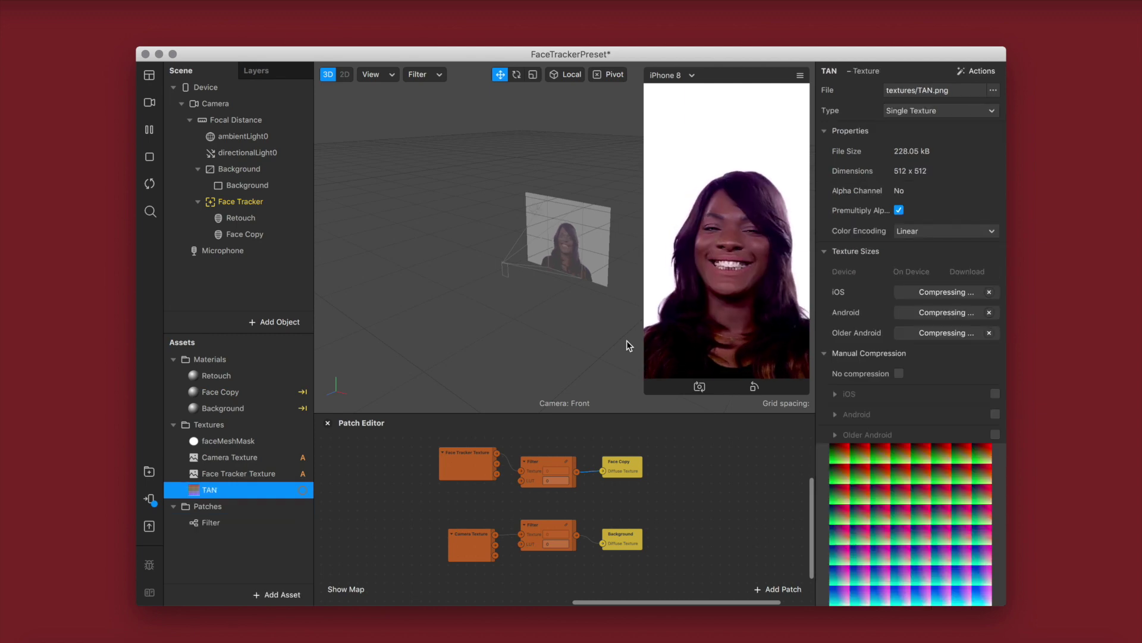
Step: Turn on No compression for the TAN texture and set its sampling filtering to None
left_click(900, 375)
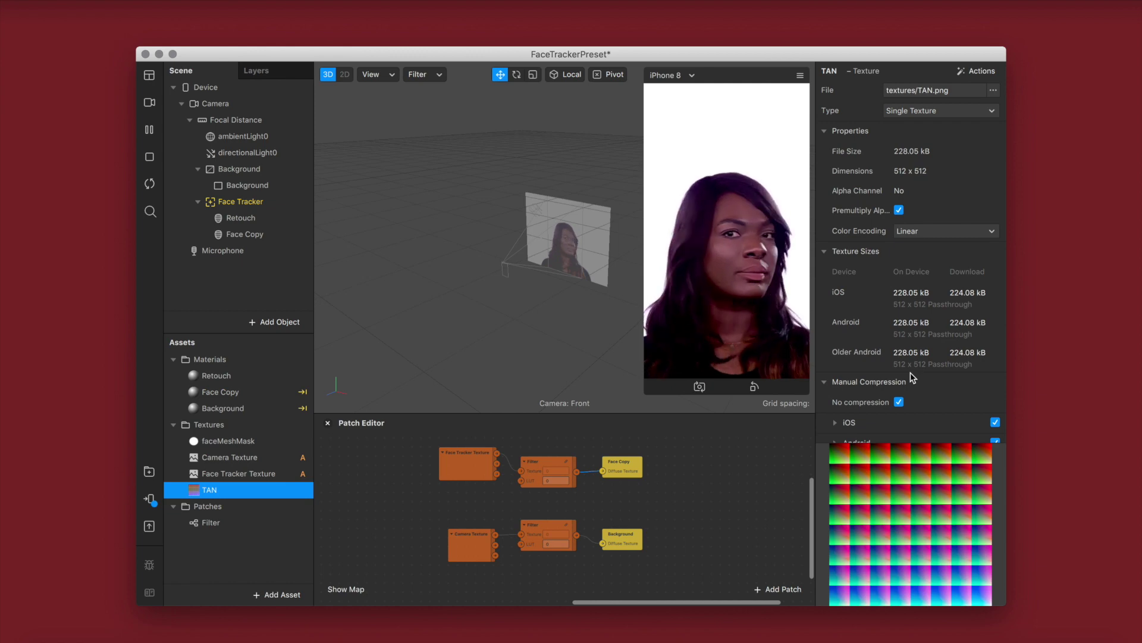
scroll(906, 375, "down", 2)
scroll(906, 369, "down", 8)
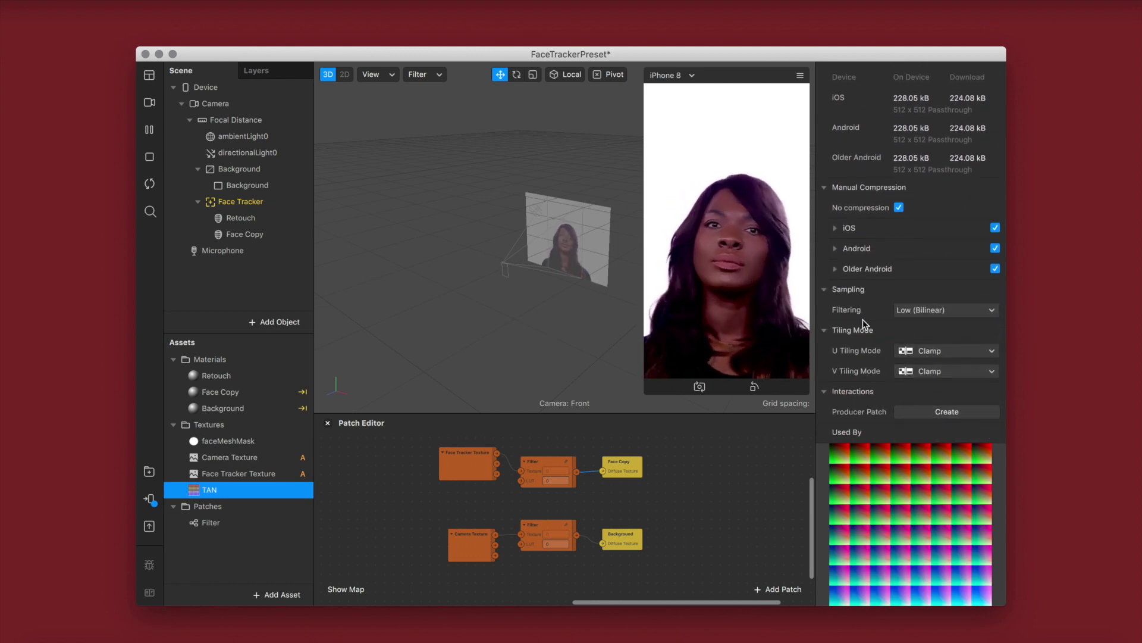
left_click(939, 316)
left_click(931, 313)
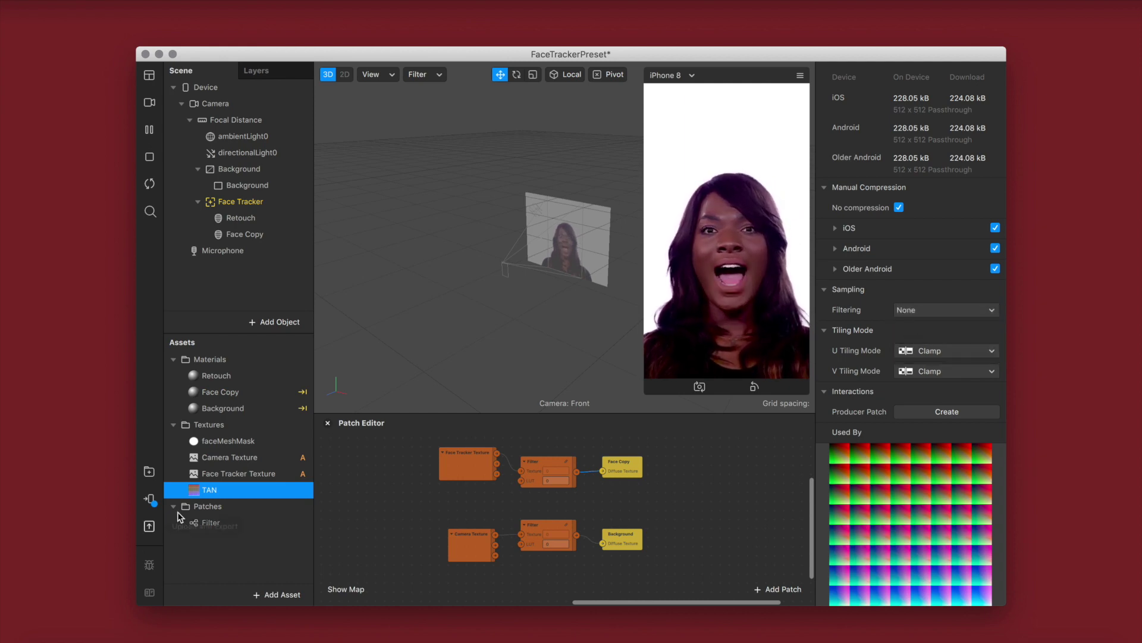
Step: Add the TAN texture to the patch graph, connect it to both Filter patches' LUT inputs, and rearrange the patches around it
mouse_move(207, 487)
left_mouse_down()
mouse_move(255, 503)
mouse_move(462, 514)
mouse_move(523, 480)
mouse_move(521, 544)
left_mouse_up()
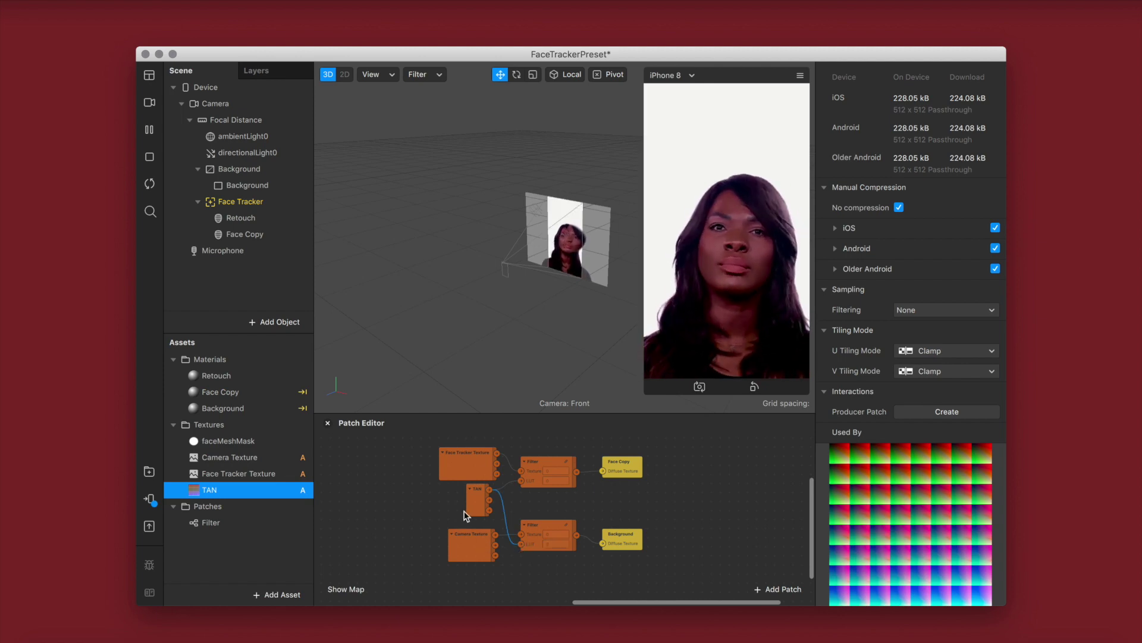
left_click_drag(468, 517, 465, 566)
left_click(621, 508)
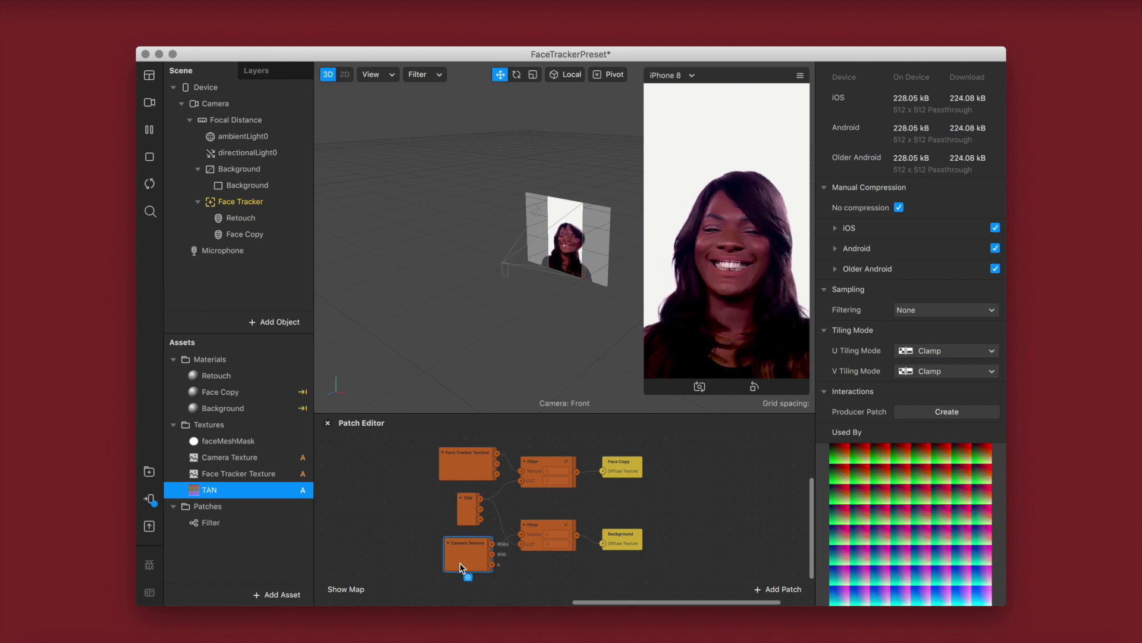
left_click(694, 509)
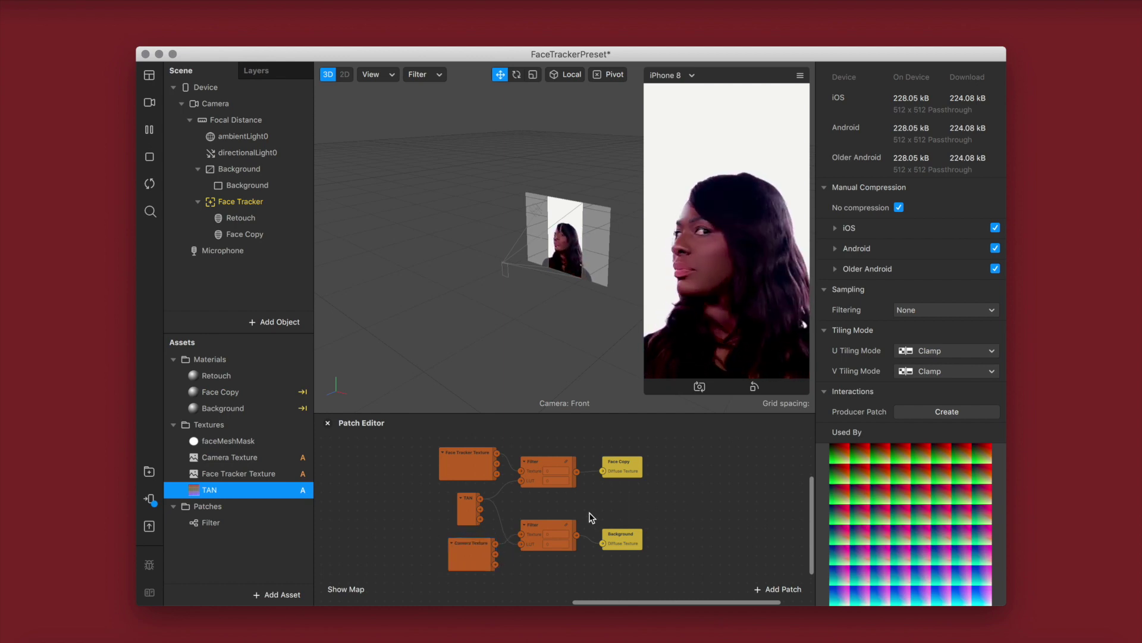
left_click_drag(544, 525, 550, 513)
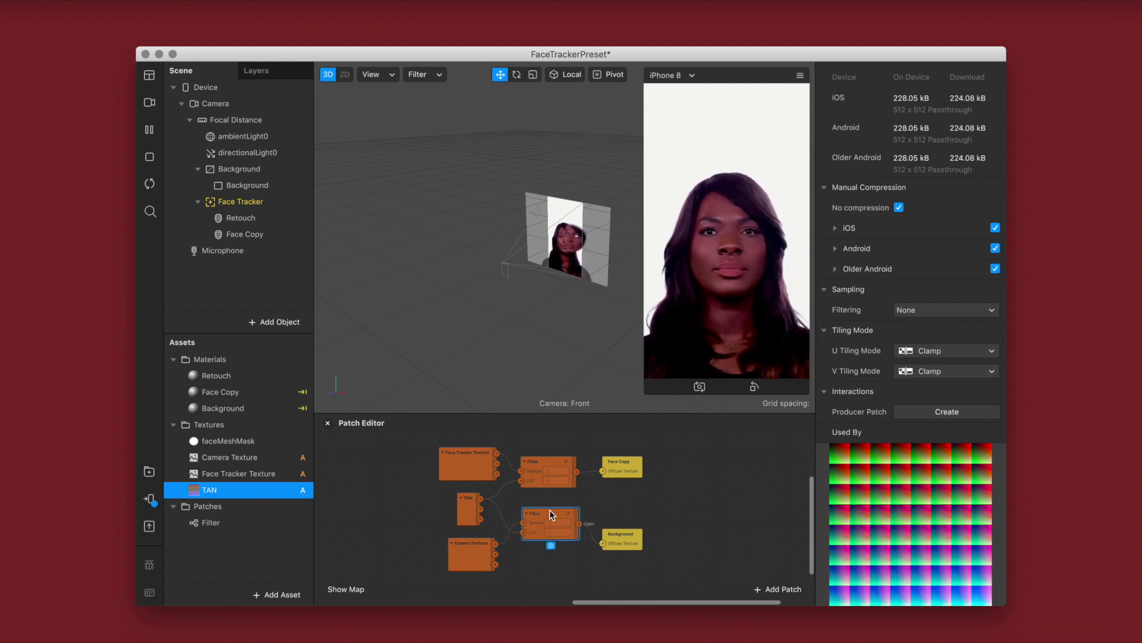
left_click_drag(623, 537, 625, 517)
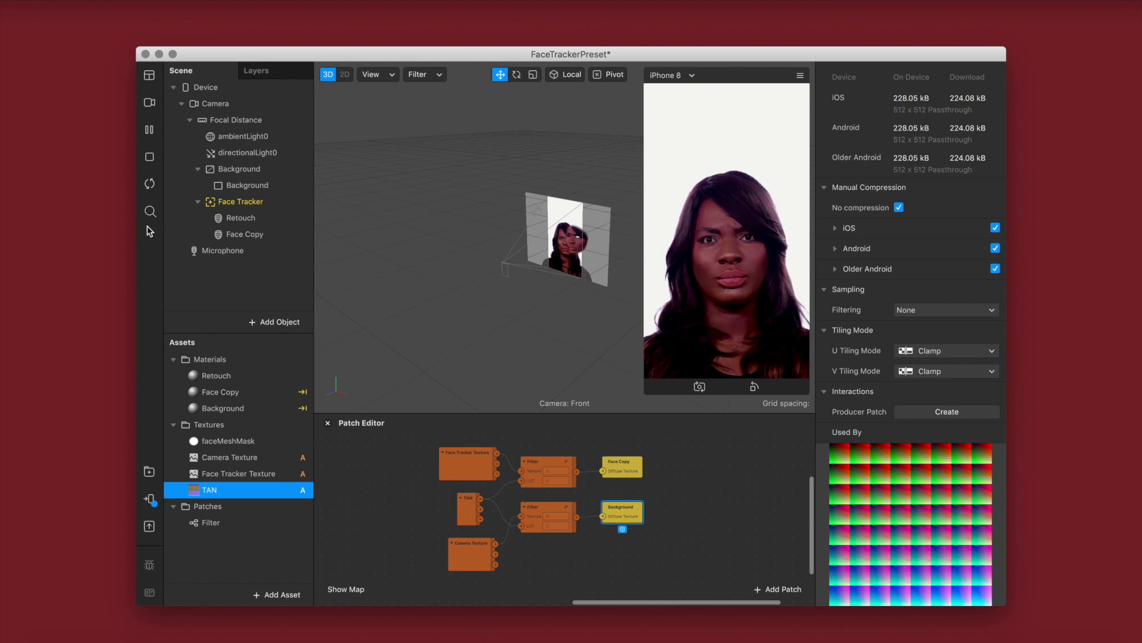
Step: Disable Eyes and Mouth on the Face Copy mesh while checking the face in an enlarged preview
left_click(255, 233)
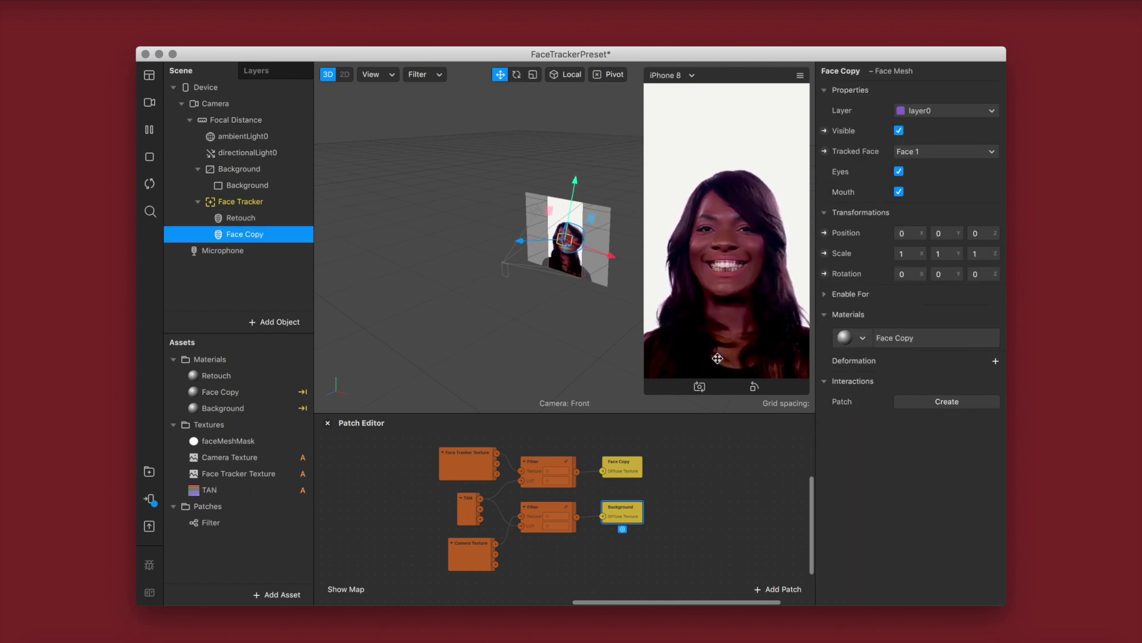
left_click_drag(641, 399, 544, 572)
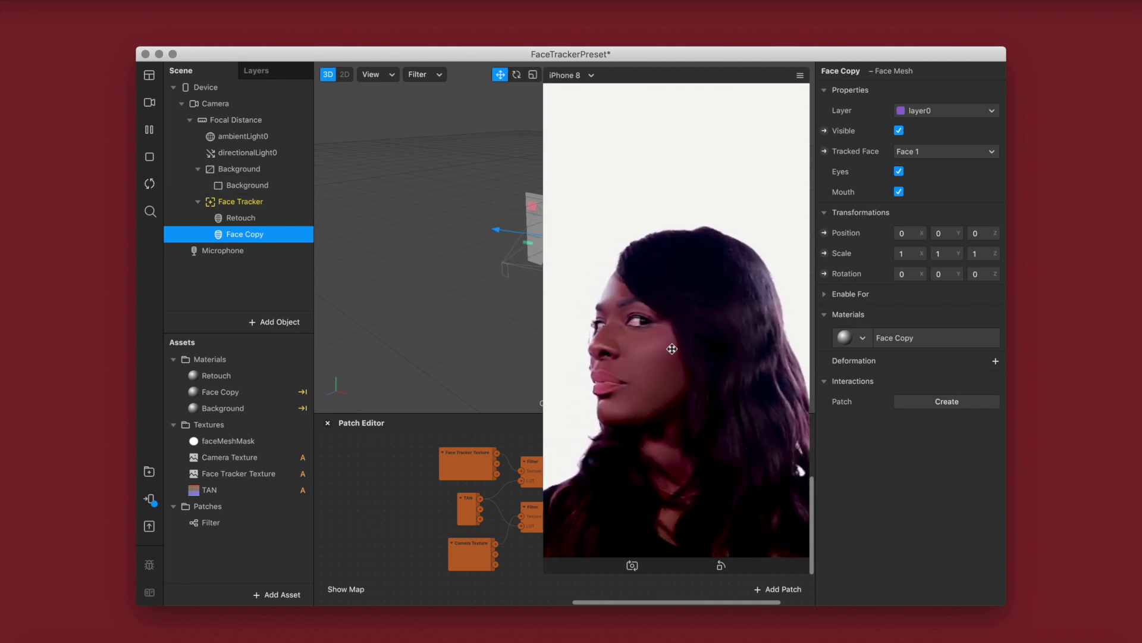
left_click(899, 172)
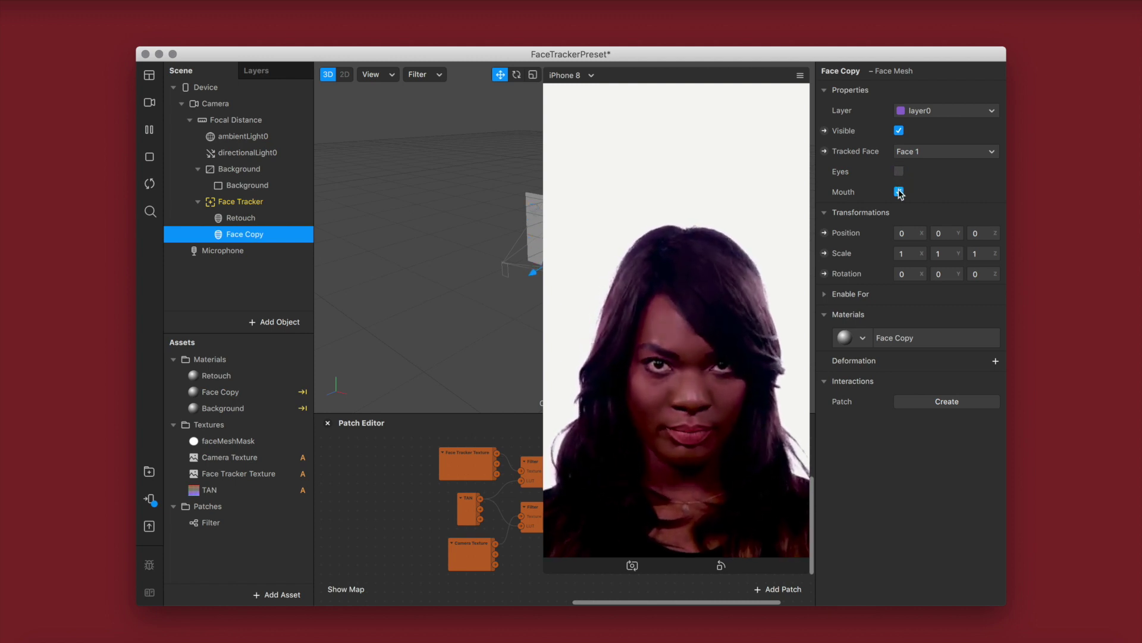
left_click(899, 192)
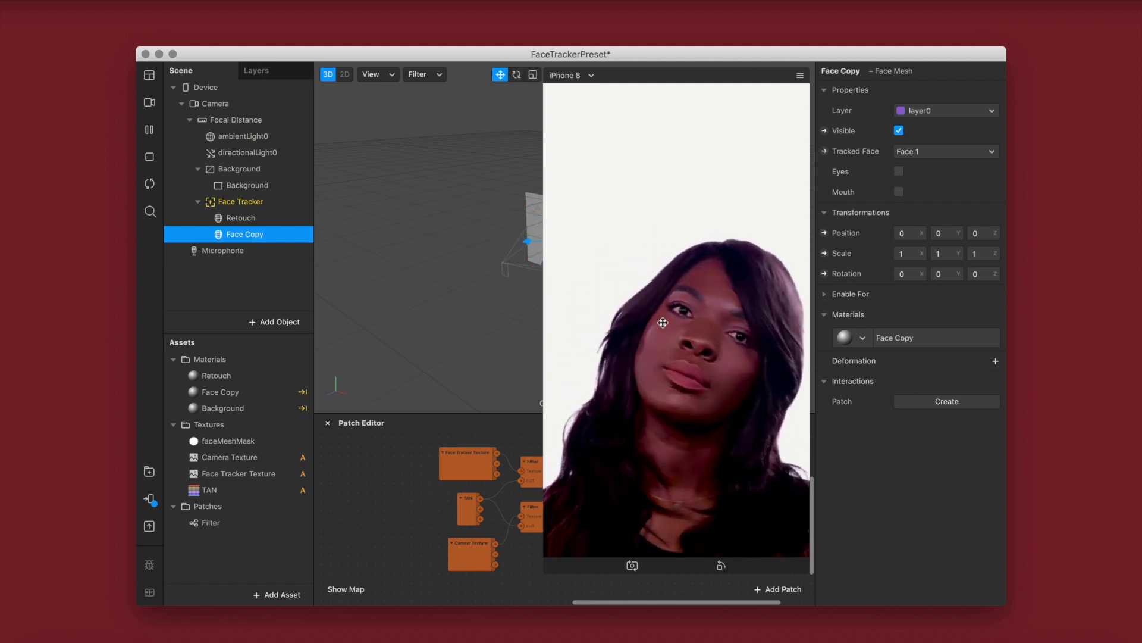
left_click_drag(547, 566, 403, 423)
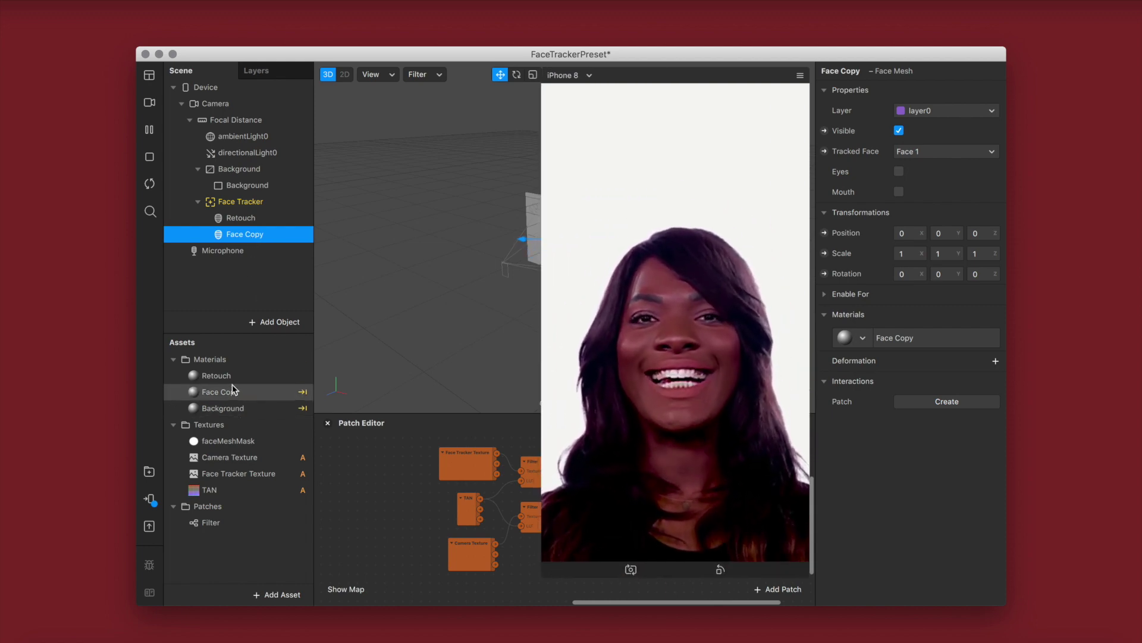
Step: Set the Retouch material's skin smoothing to 50% and shrink the device preview to uncover the patch graph
left_click(217, 376)
double_click(970, 152)
type("0")
key("Return")
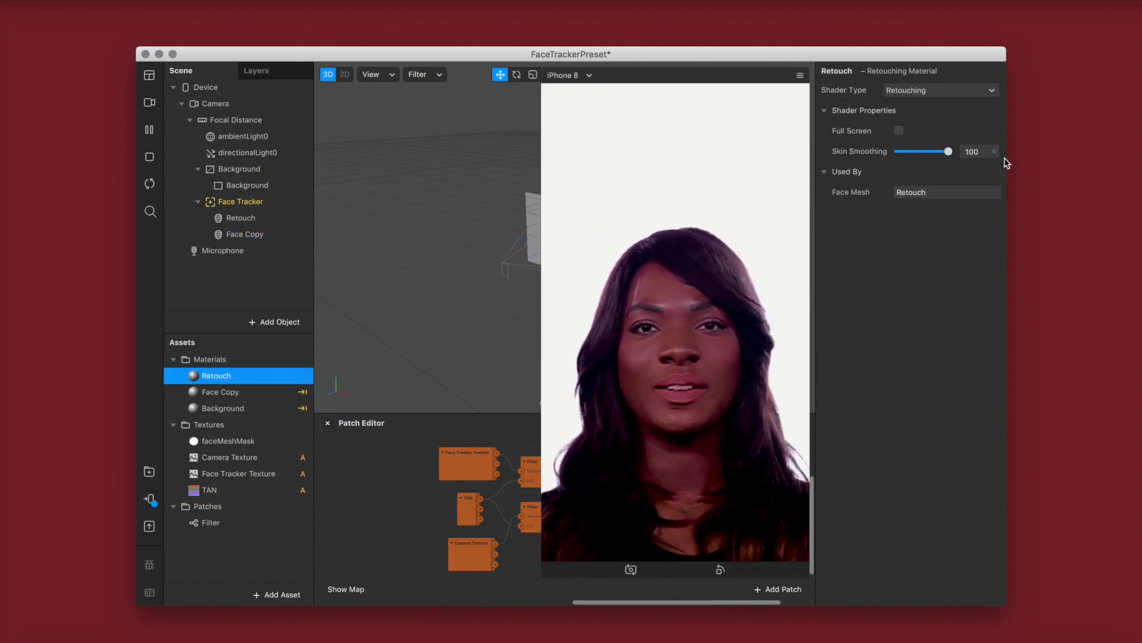
mouse_move(899, 151)
left_mouse_down()
mouse_move(1007, 158)
mouse_move(903, 164)
left_mouse_up()
double_click(969, 152)
type("50")
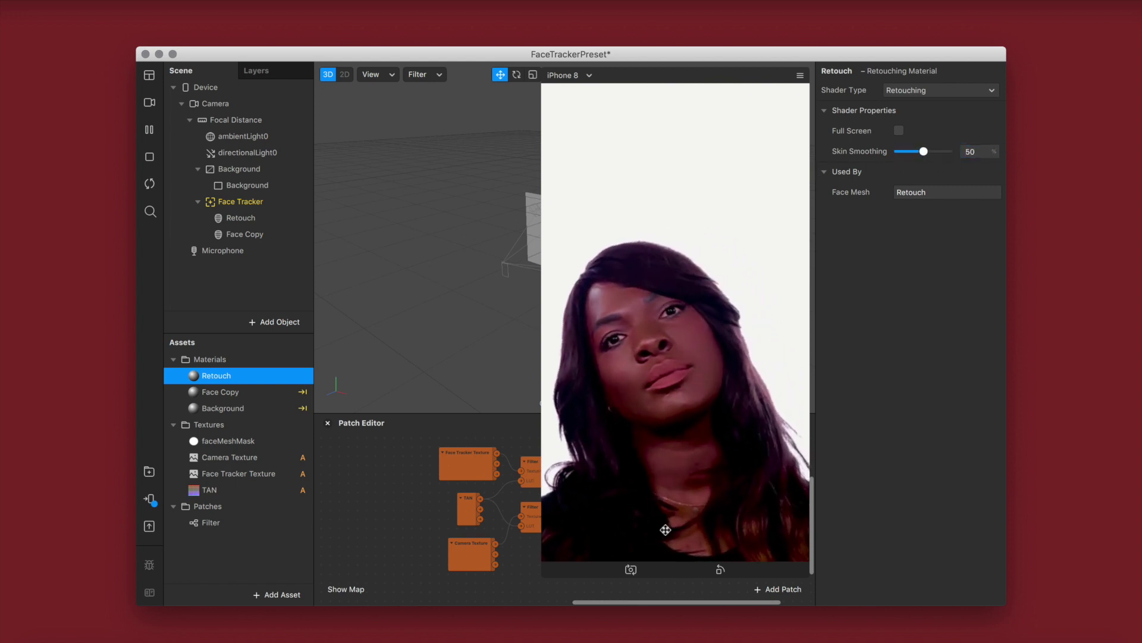
key("Return")
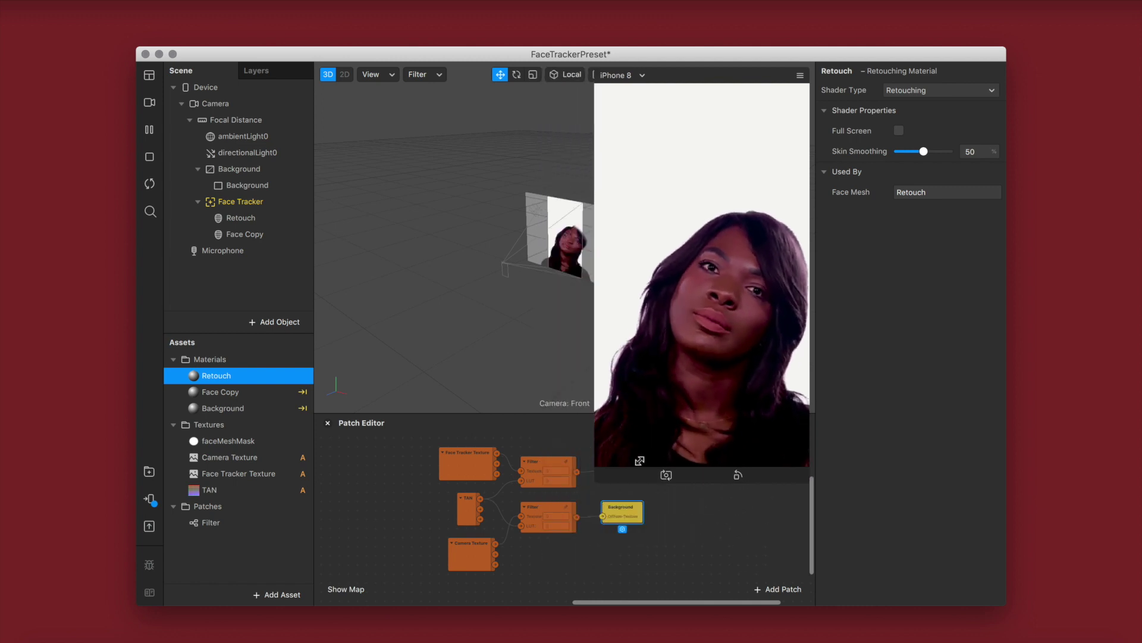
left_click_drag(640, 460, 656, 392)
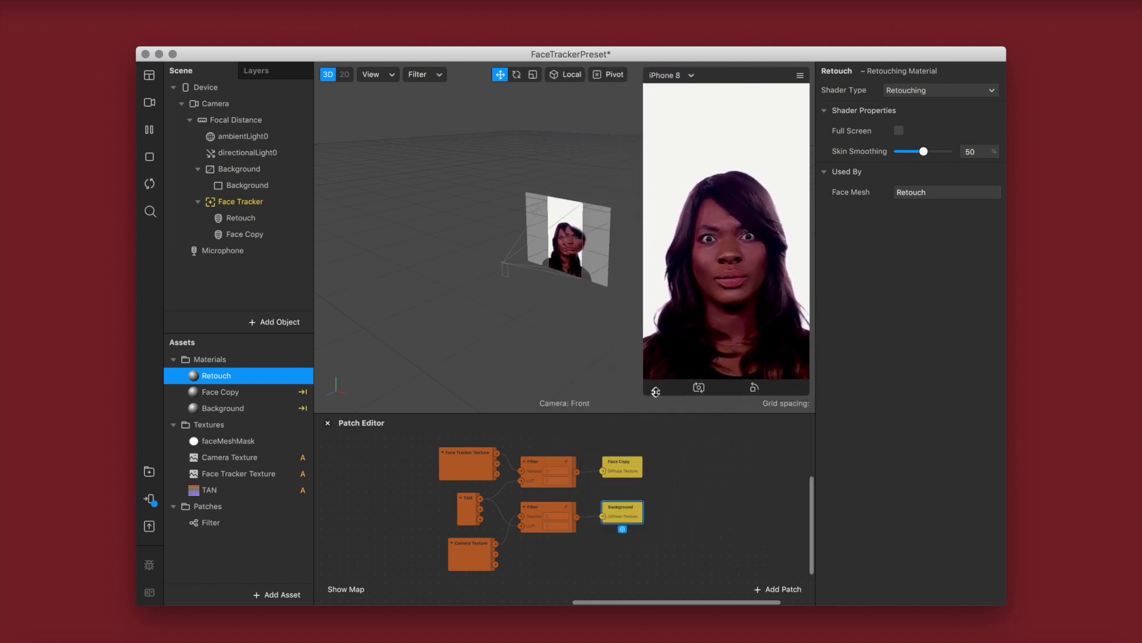
Step: Add a face mesh under the Face Tracker and rename it Blush
left_click(246, 202)
right_click(245, 202)
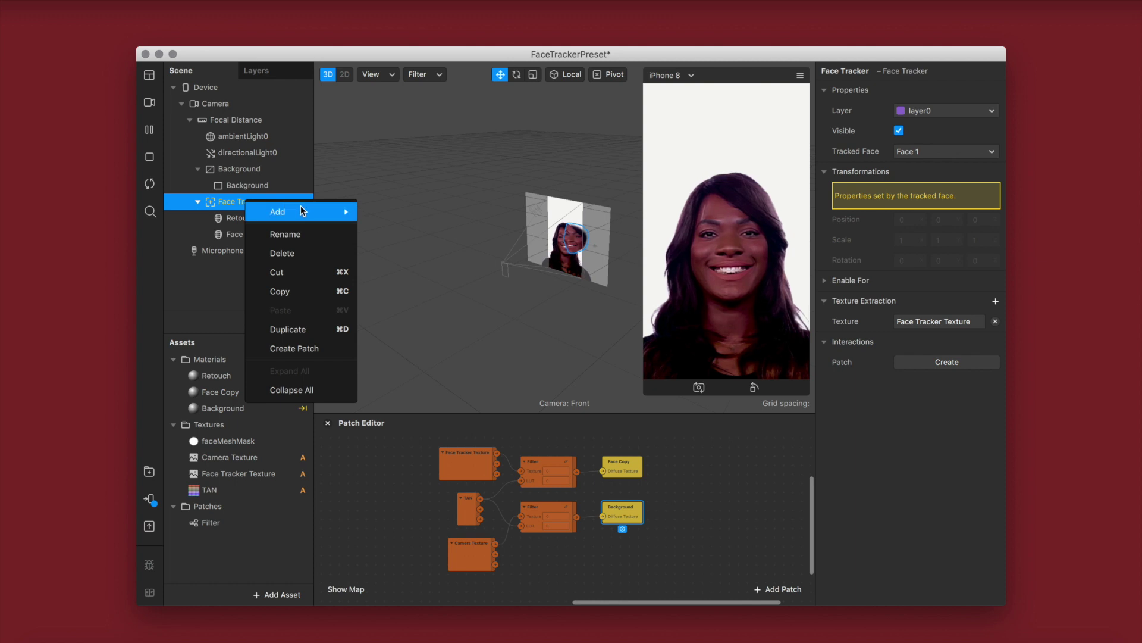
mouse_move(298, 209)
left_click(452, 346)
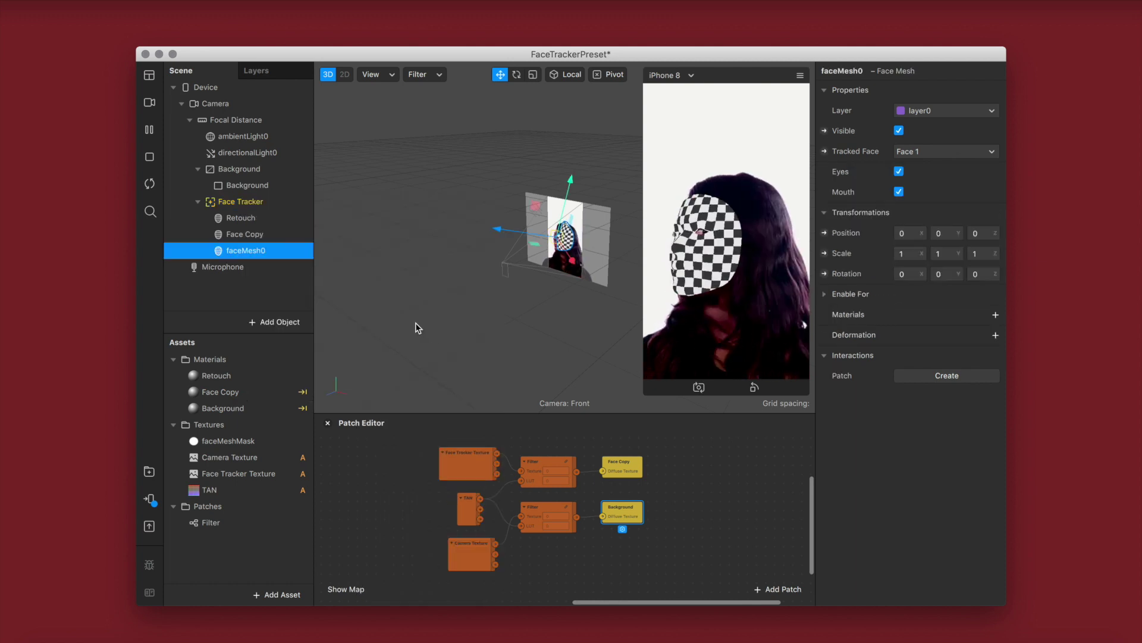
double_click(234, 251)
type("Blush")
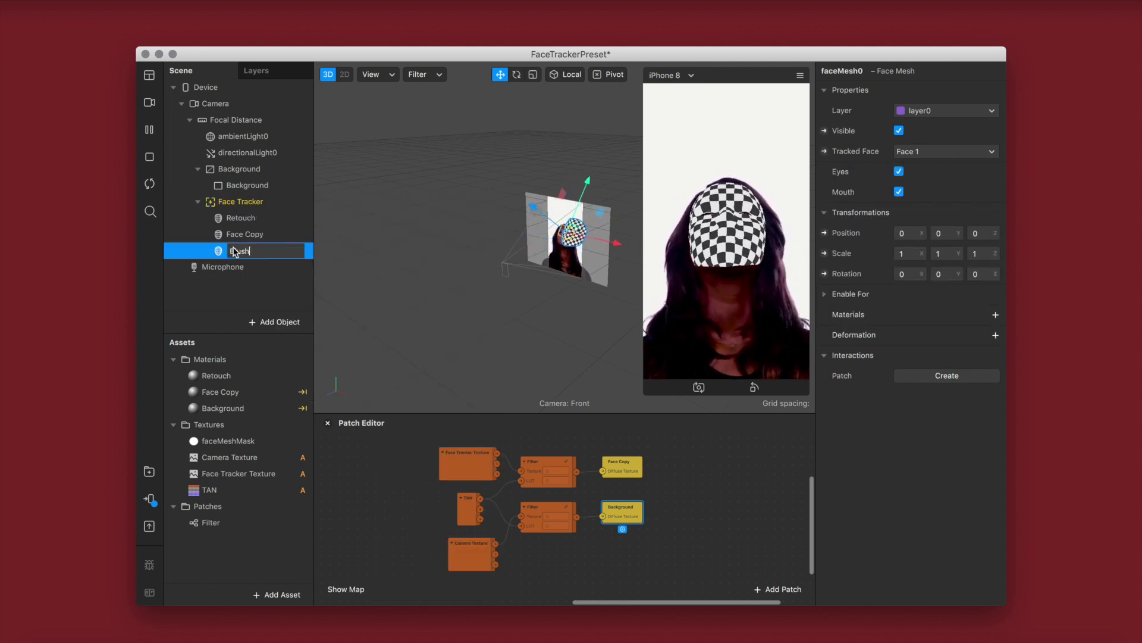
key("Return")
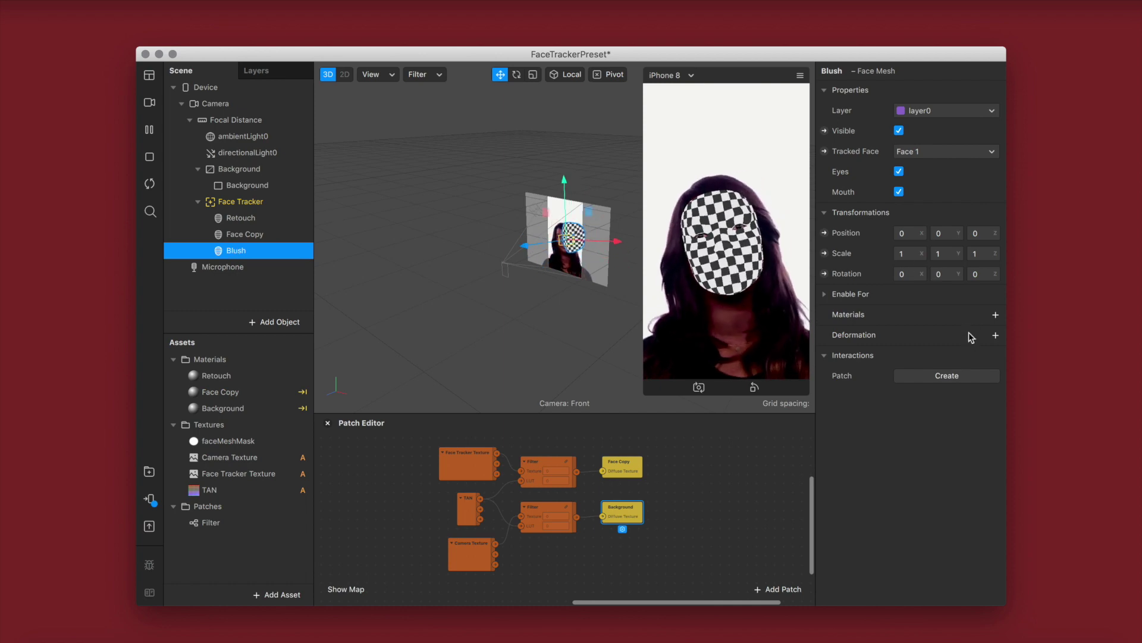
Step: Create a new material for the Blush mesh, name it Blush, and set its shader type to Flat
left_click(995, 315)
left_click(940, 396)
double_click(222, 426)
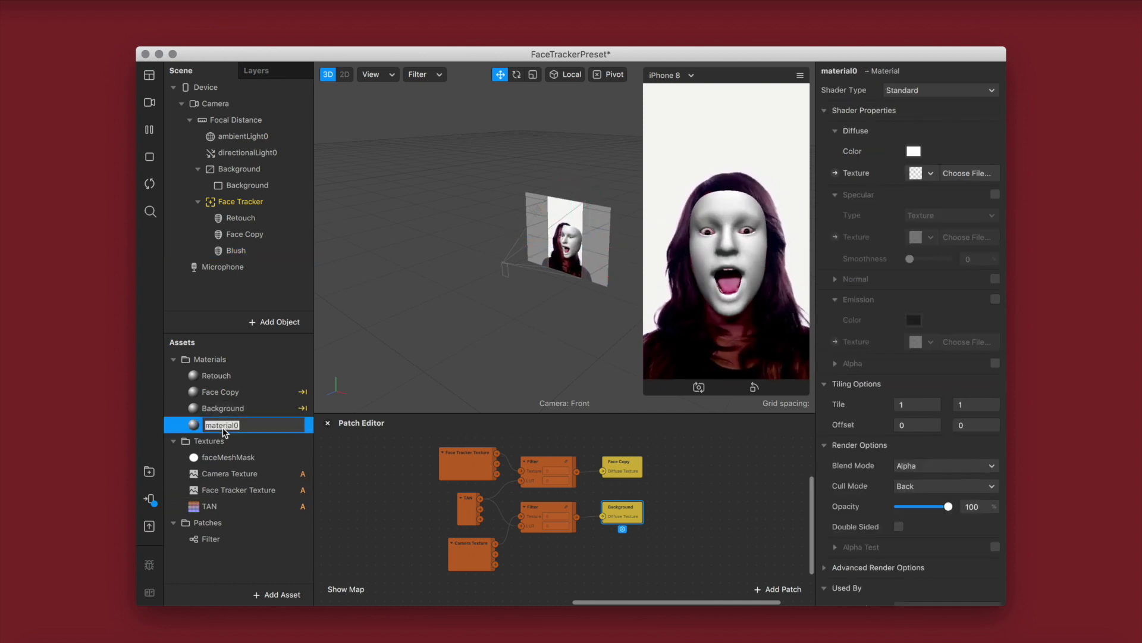
type("Blush")
key("Return")
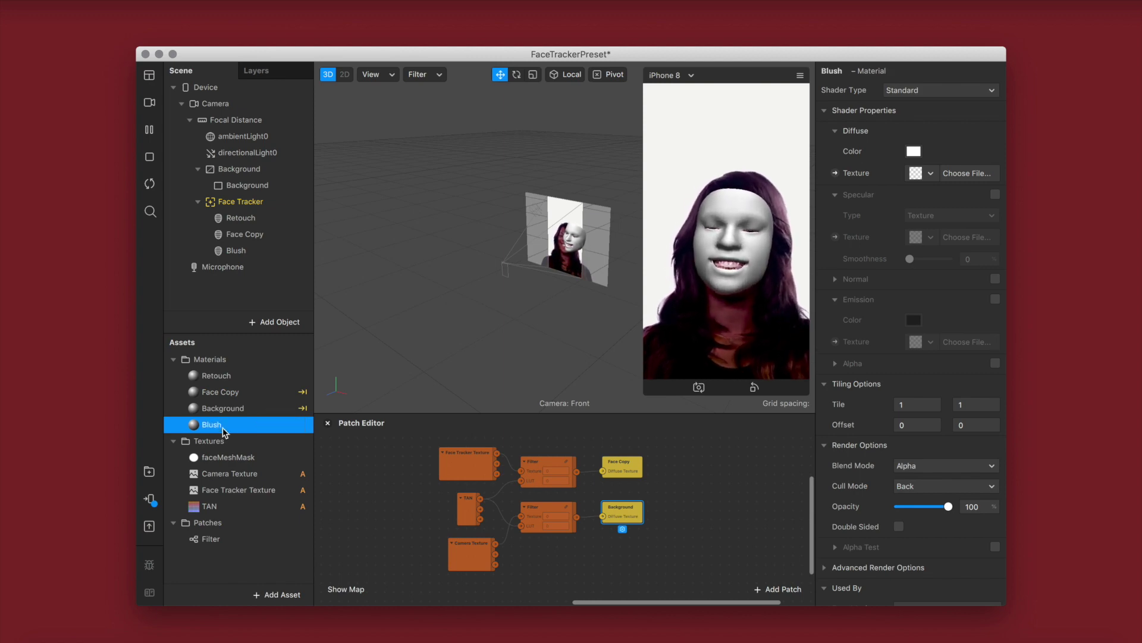
left_click(926, 91)
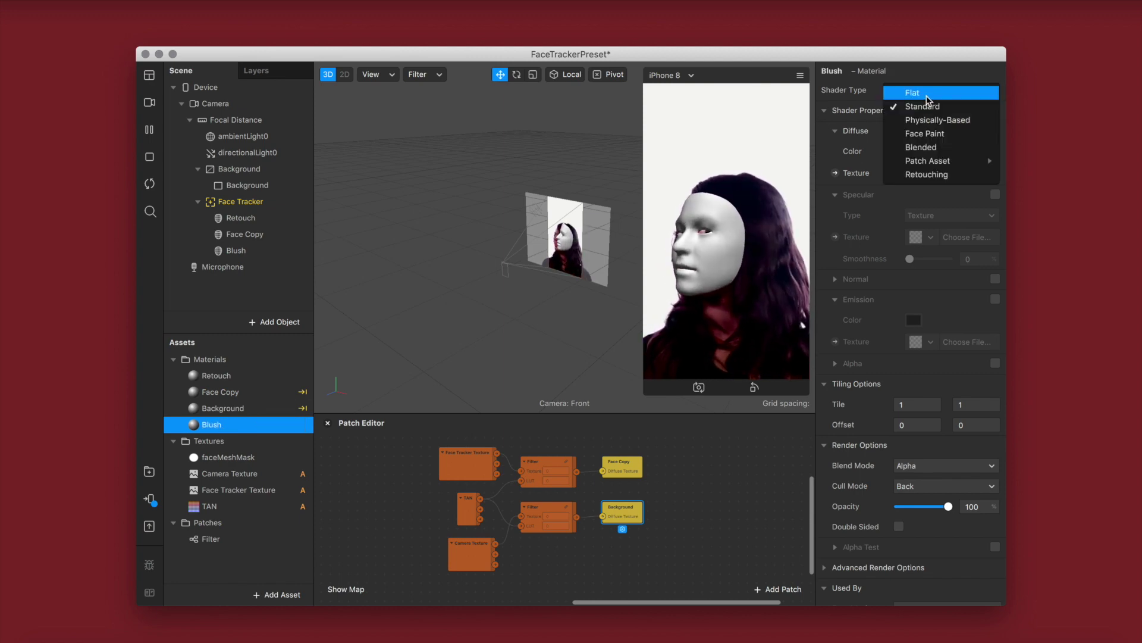
left_click(926, 94)
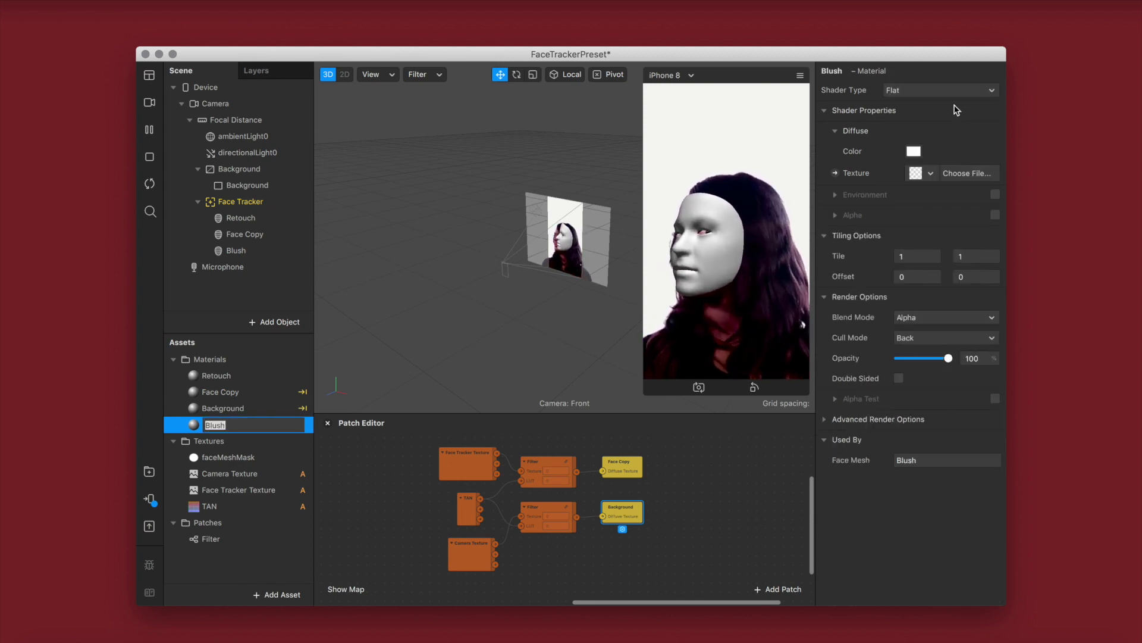
Step: Load SoftBlush.png from the Desktop's FILTERS/TEXTURES folder as the Blush material's diffuse texture and inspect the imported texture
left_click(950, 176)
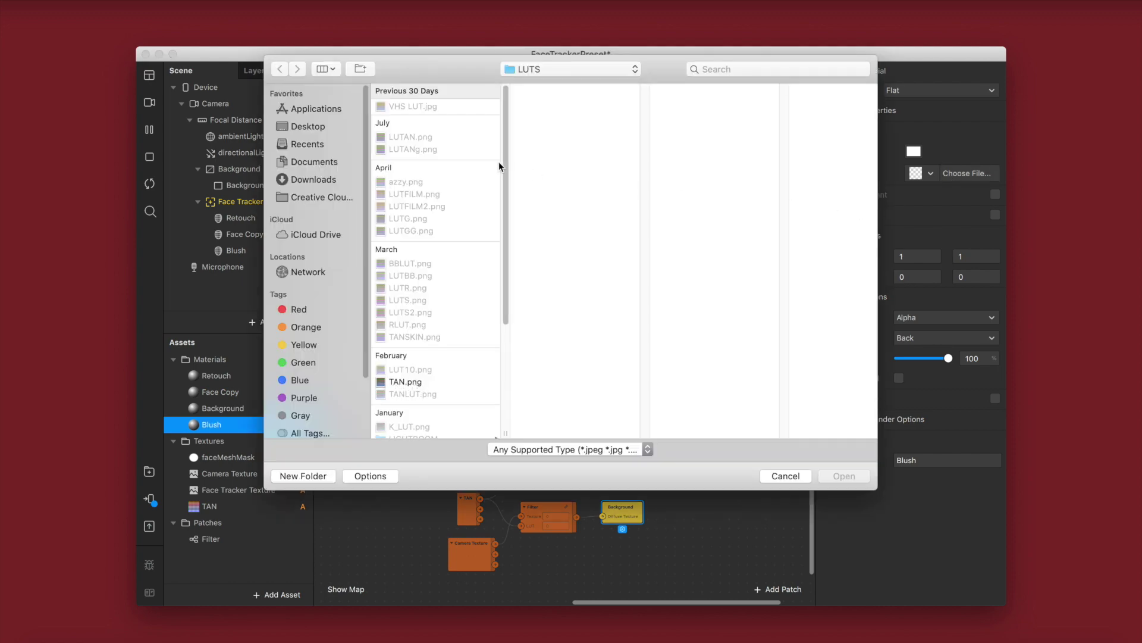
left_click(298, 126)
left_click(438, 136)
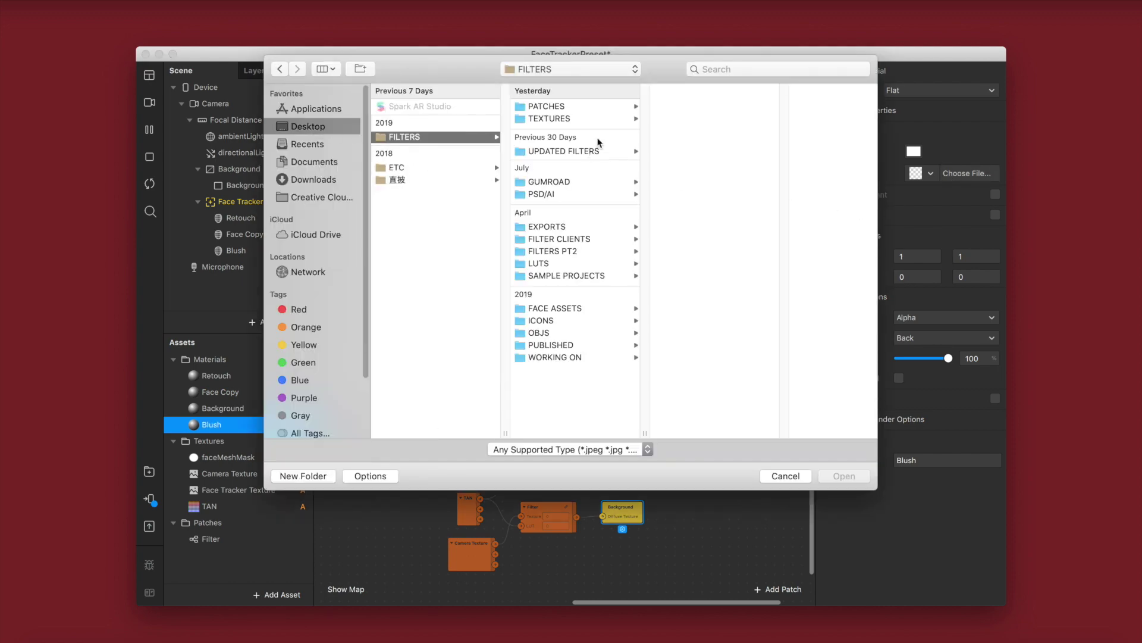
left_click(590, 120)
double_click(701, 161)
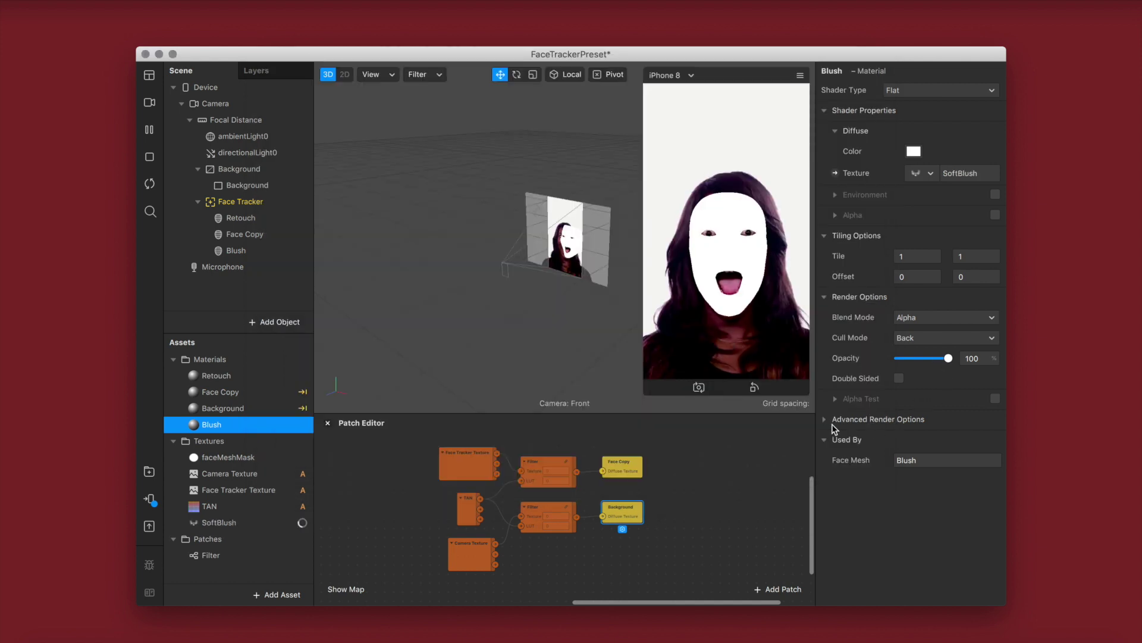
left_click(248, 521)
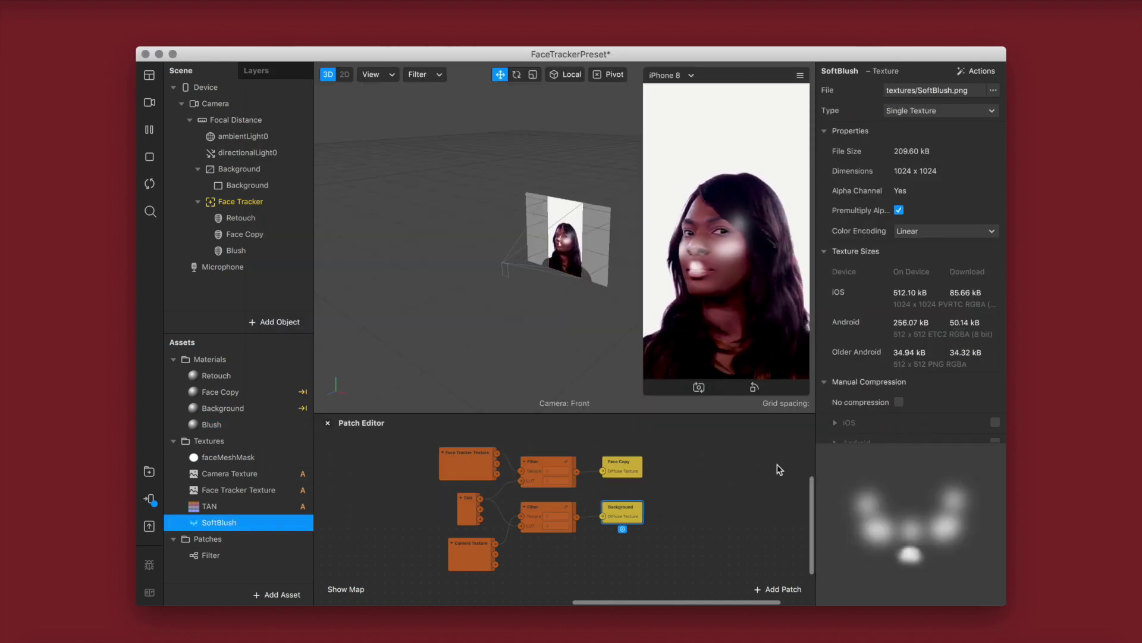
Step: Expand the Blush material's advanced render options and set its diffuse color to dark red using the HSB values
left_click(228, 424)
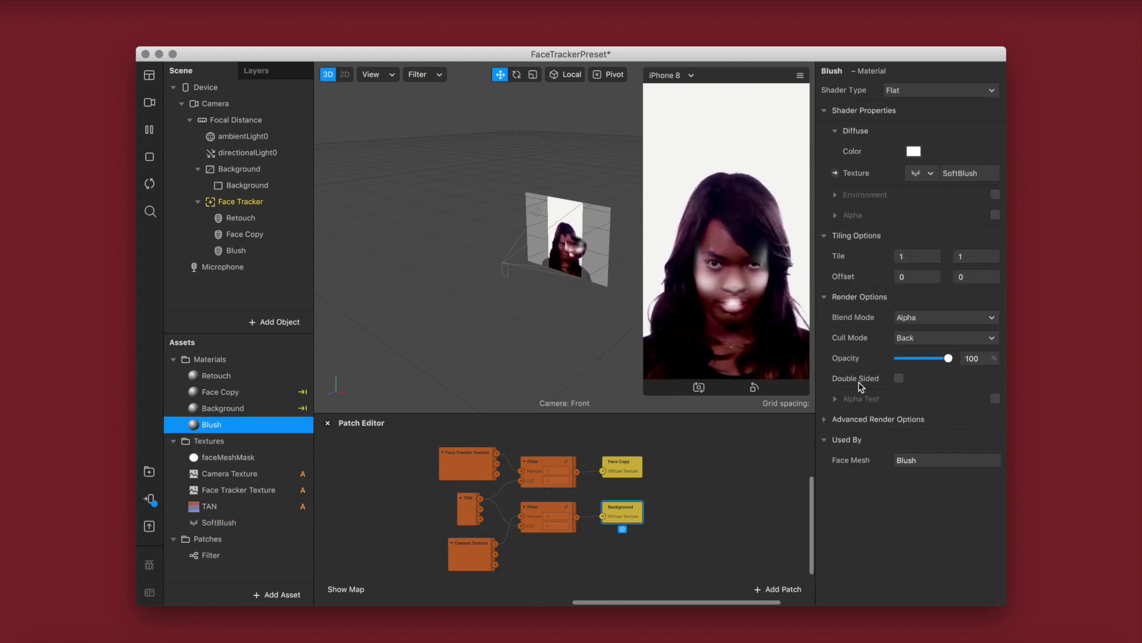
left_click(879, 419)
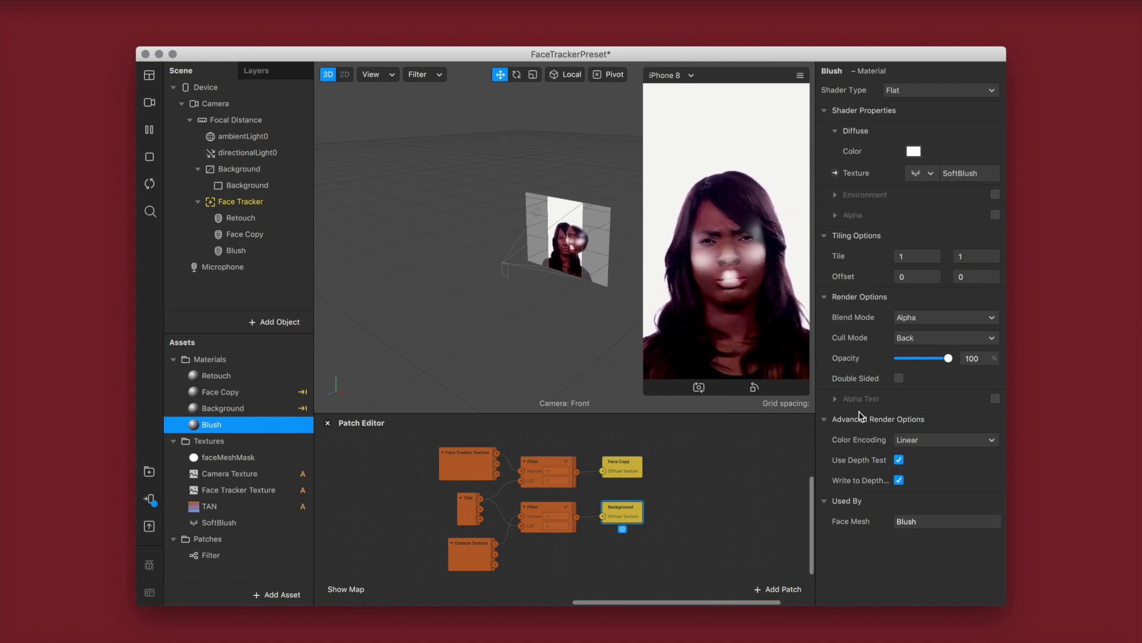
left_click(914, 151)
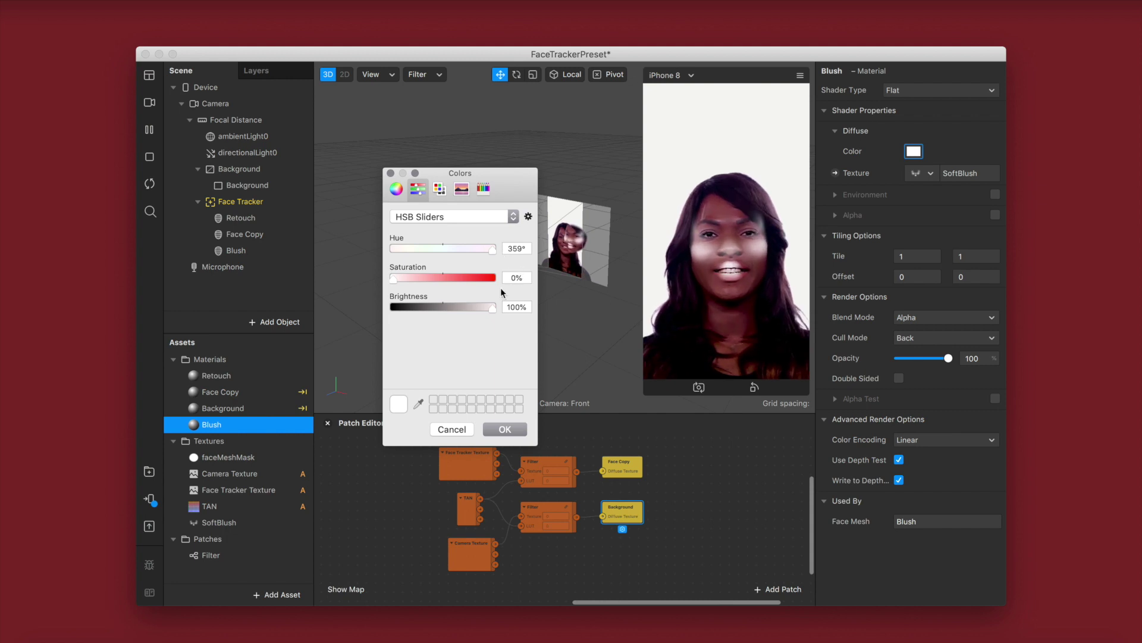
left_click_drag(415, 278, 448, 307)
left_click(505, 429)
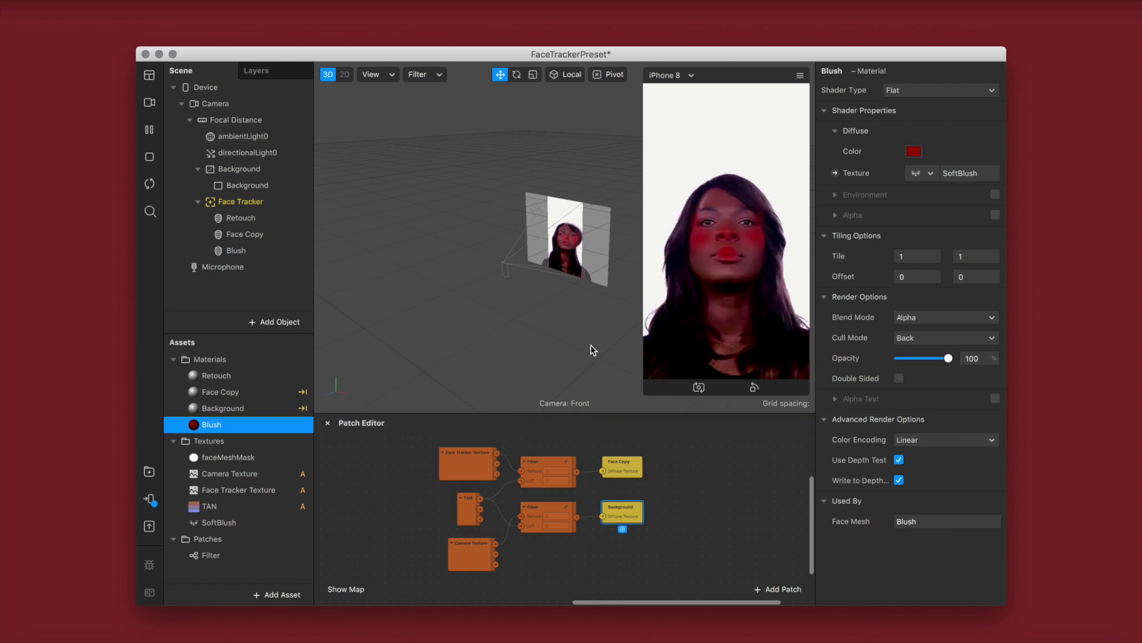
Step: Set the Blush material's blend mode to Multiply with 35% opacity and open the device preview options
left_click(937, 324)
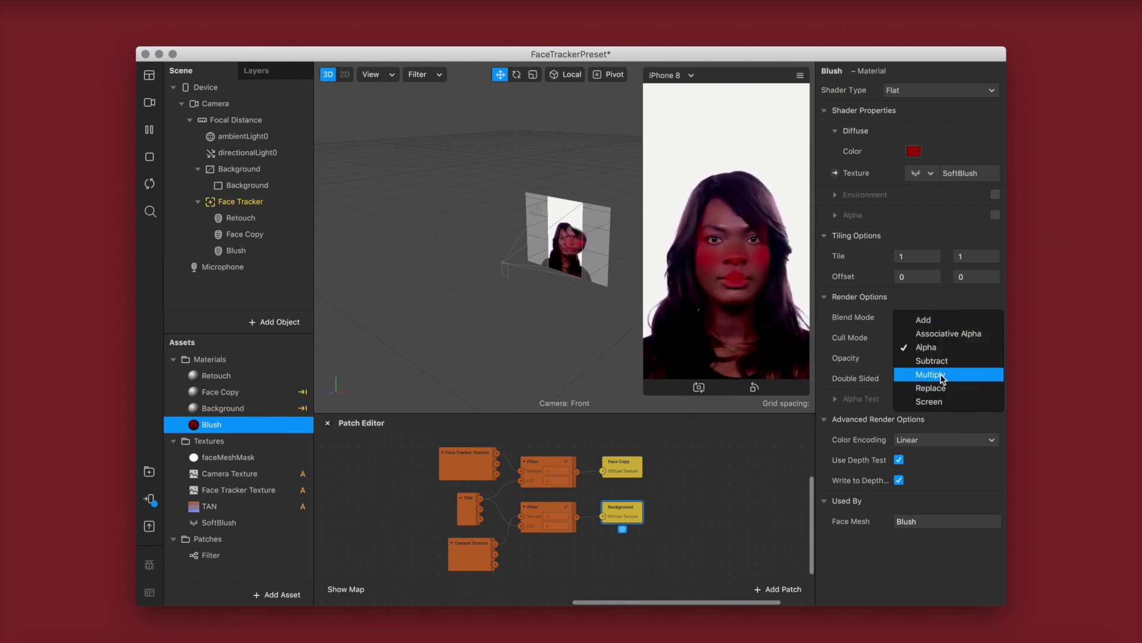
left_click(943, 379)
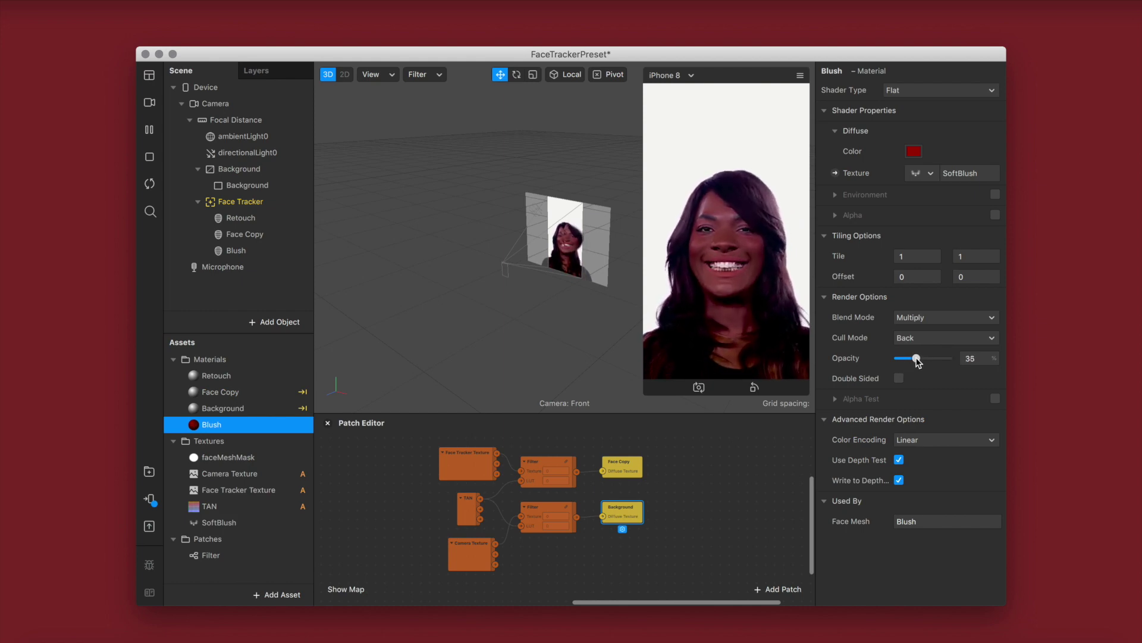
left_click(150, 502)
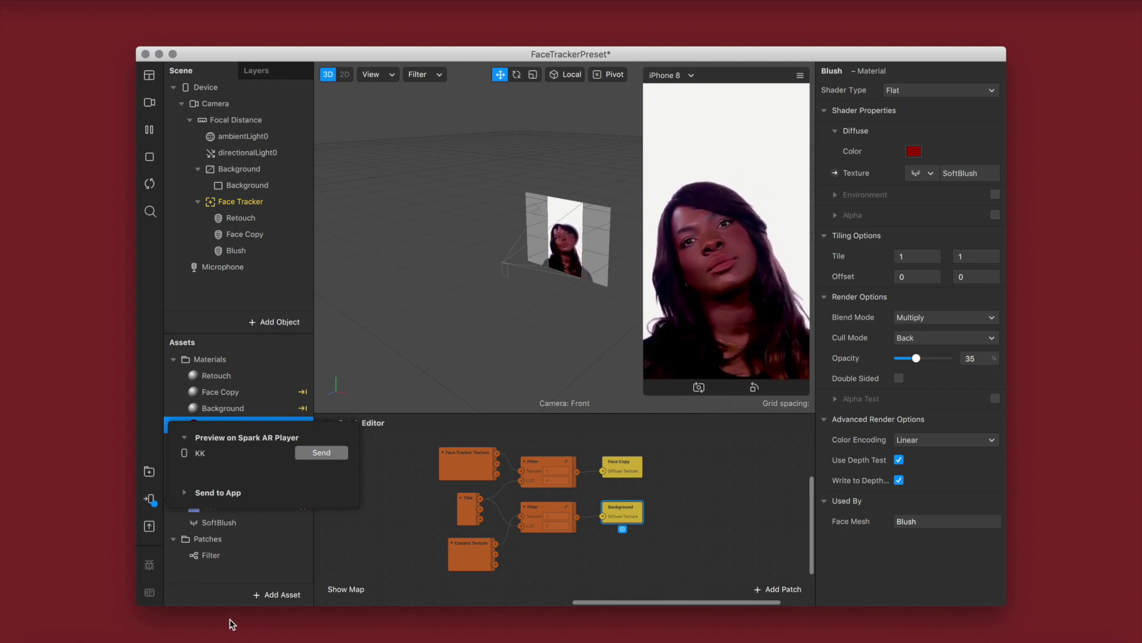
Step: Add another face mesh under the Face Tracker and rename it Nose Highlight
left_click(238, 202)
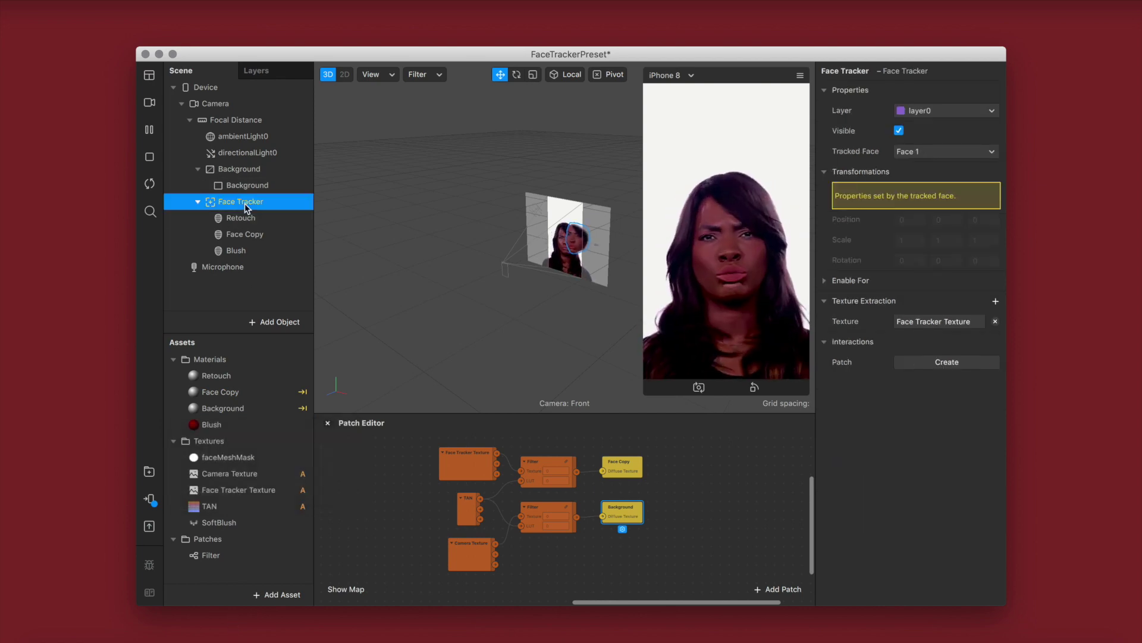
right_click(245, 203)
mouse_move(295, 210)
left_click(405, 356)
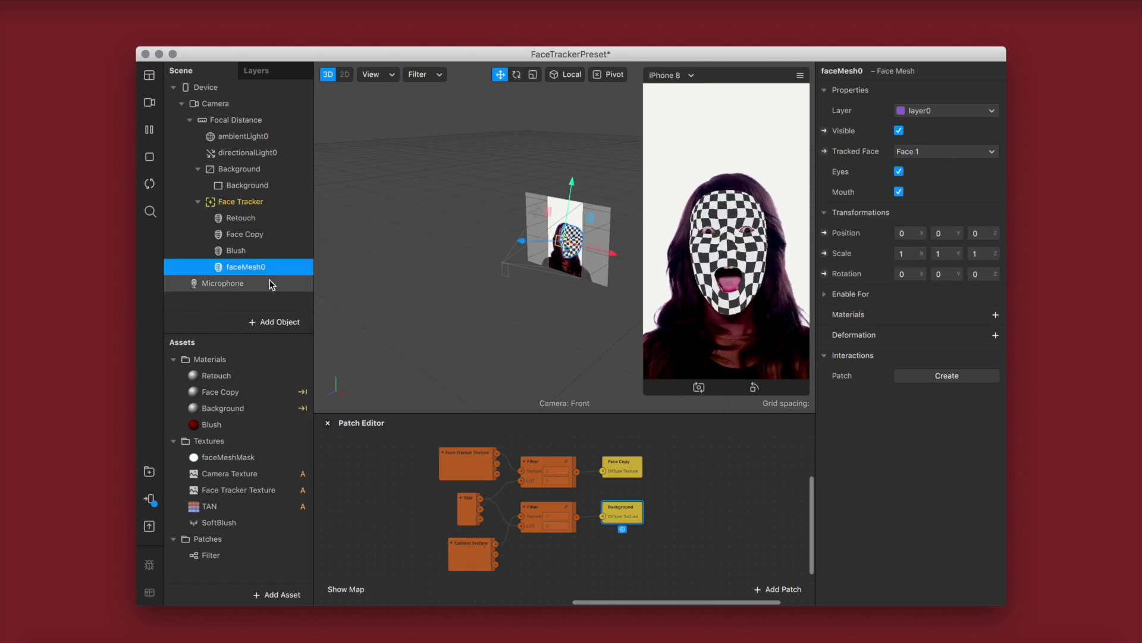
double_click(264, 274)
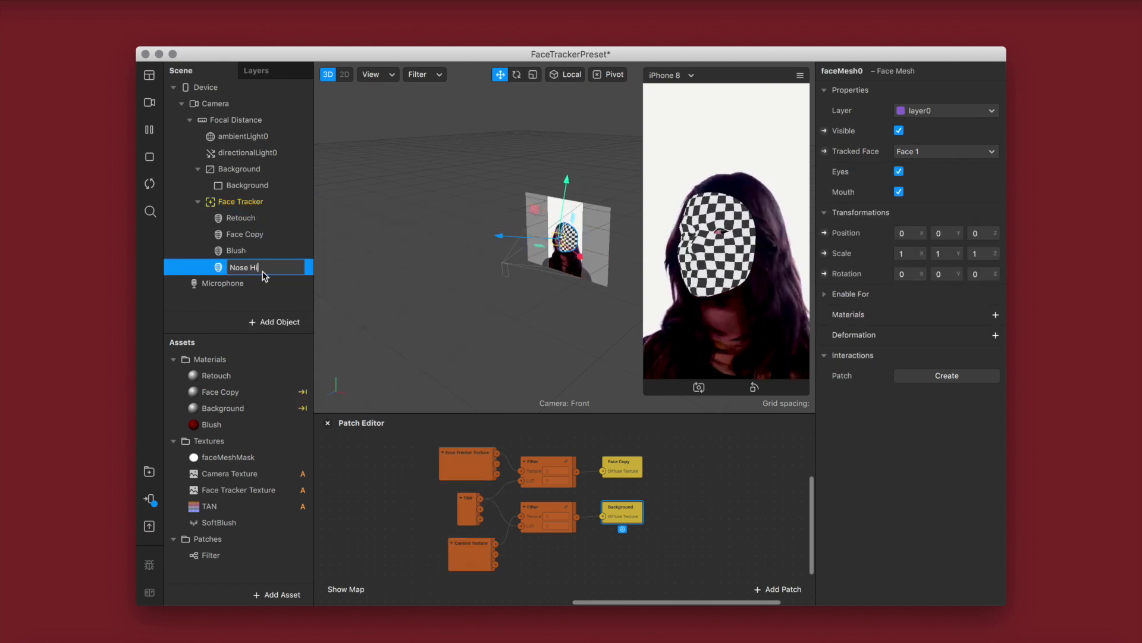
type("Nose Highlight")
key("Return")
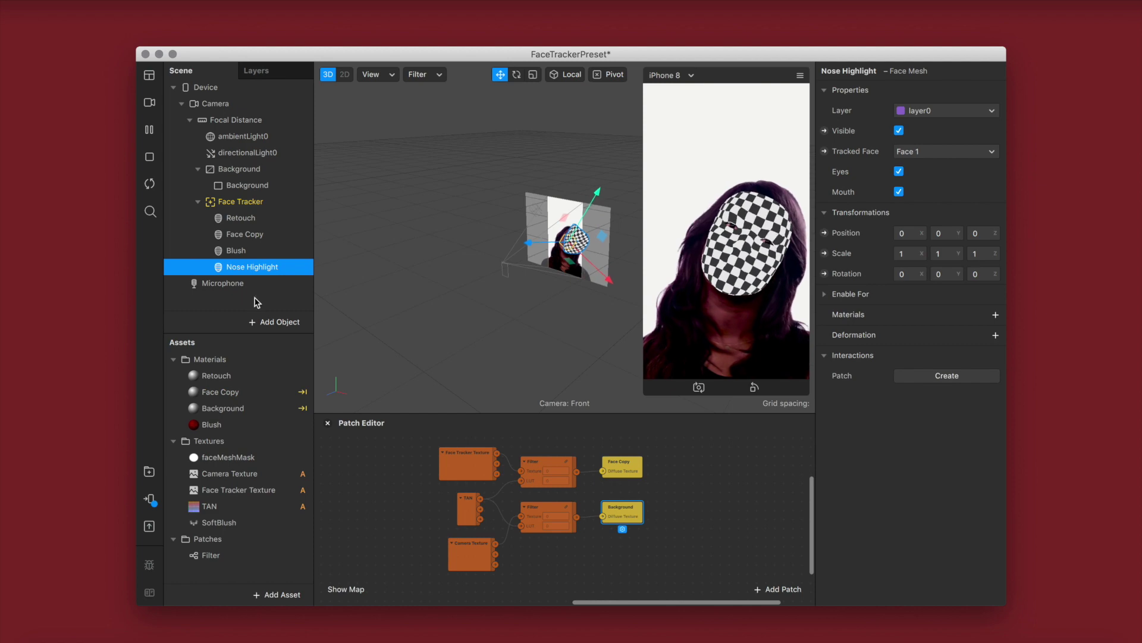
Step: Create a new material for the Nose Highlight mesh and name it Nose Highlight
left_click(995, 316)
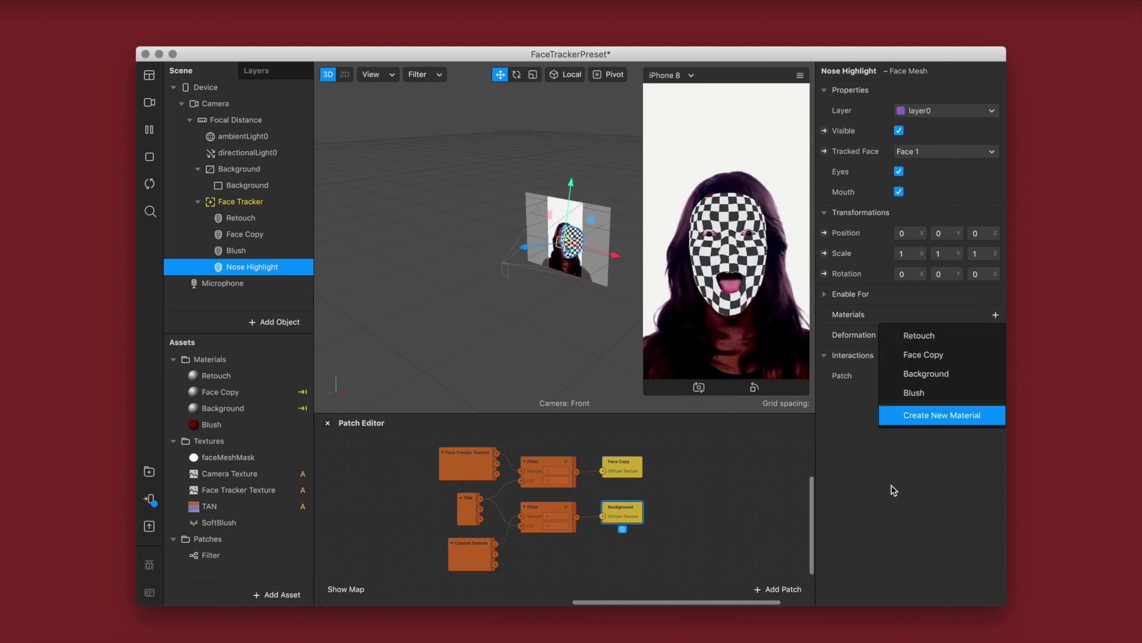
left_click(940, 413)
double_click(242, 441)
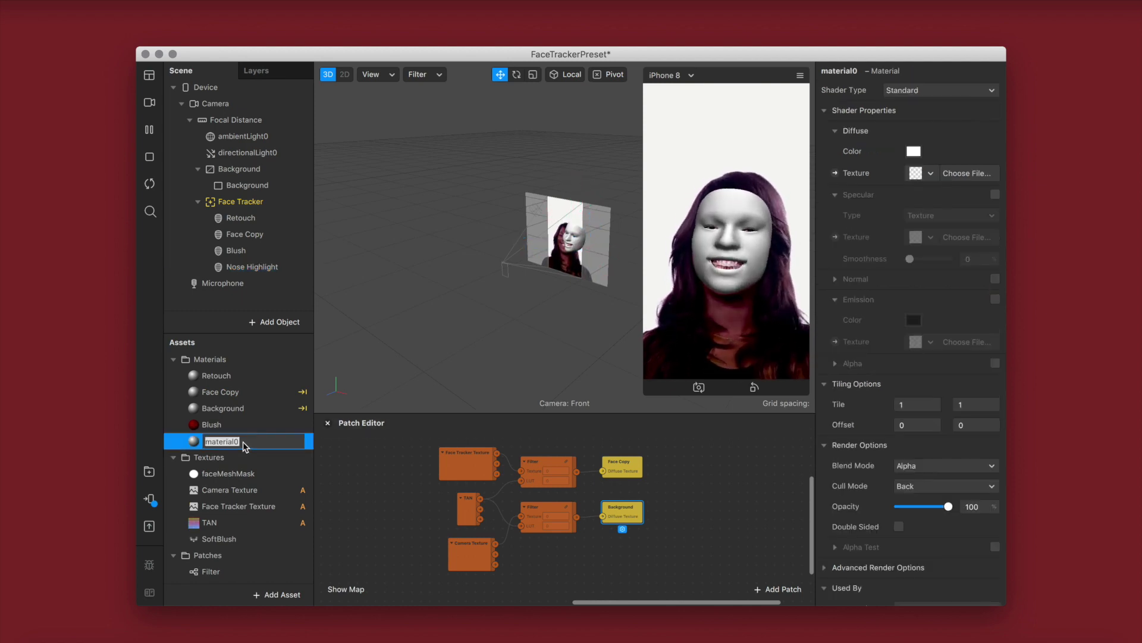
type("Nose Highlight")
key("Return")
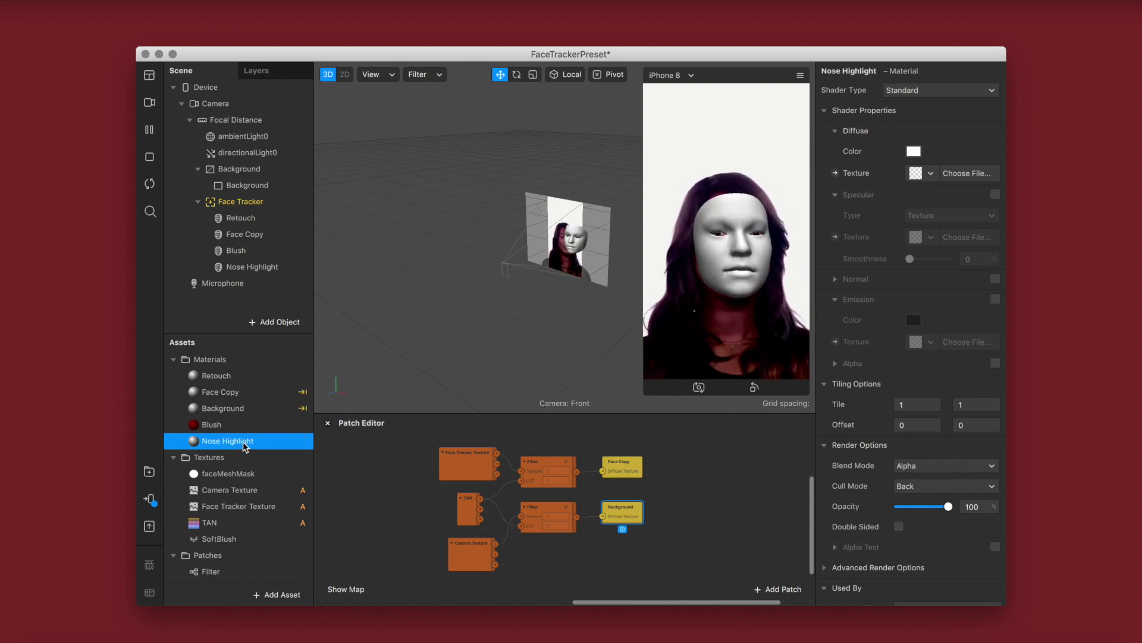
Step: Set the Nose Highlight material's shader type to Flat and load NoseHighlight.png as its diffuse texture
left_click(954, 89)
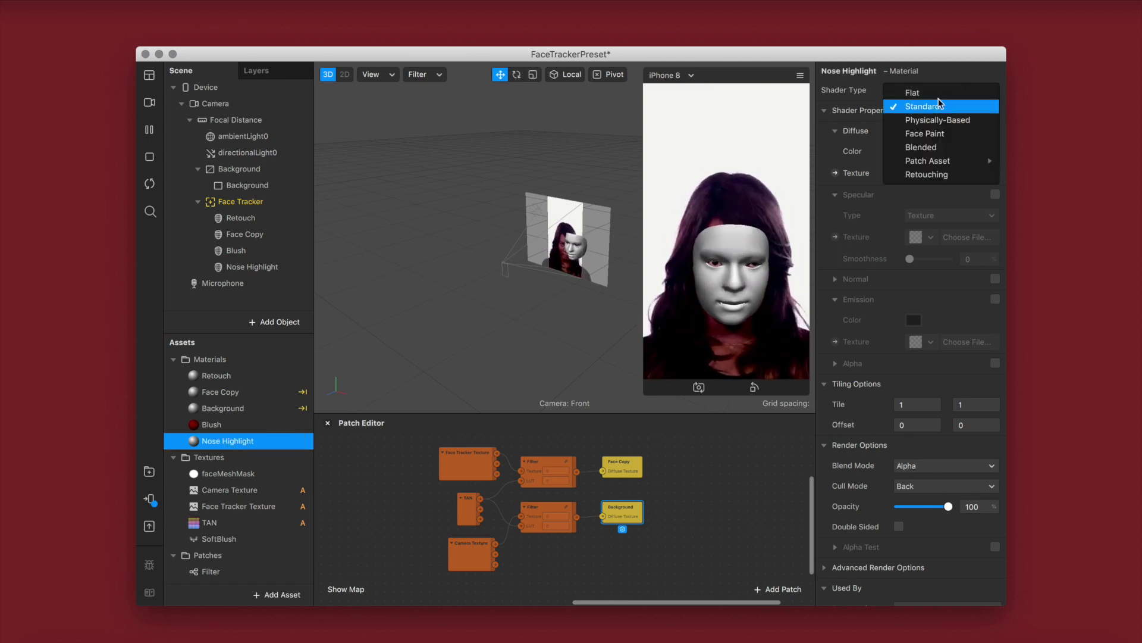
left_click(937, 91)
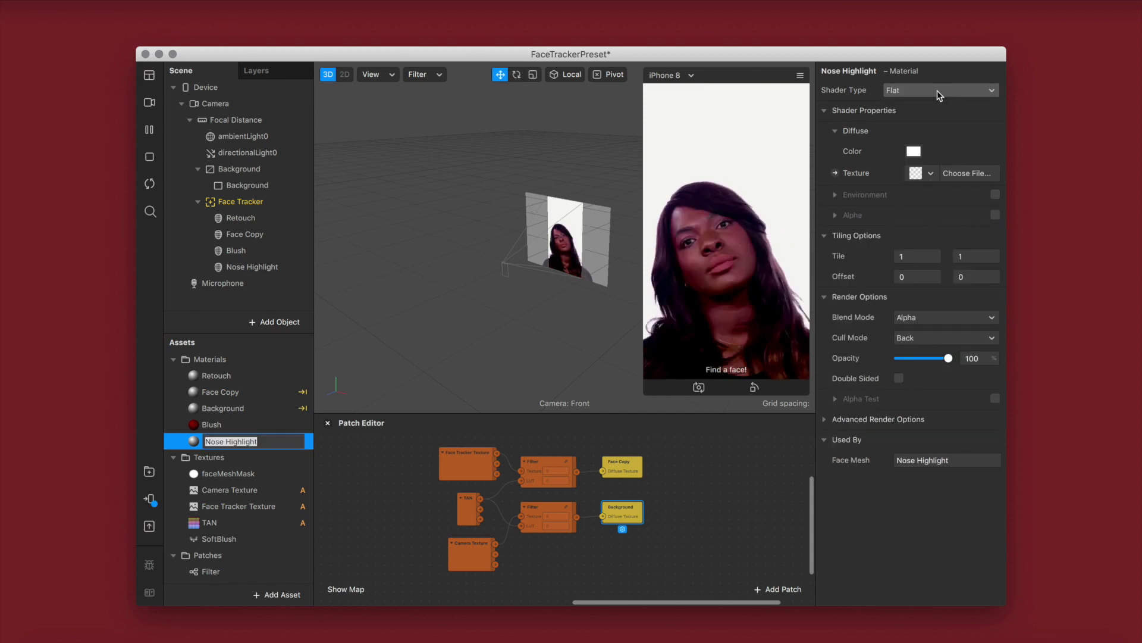
left_click(952, 173)
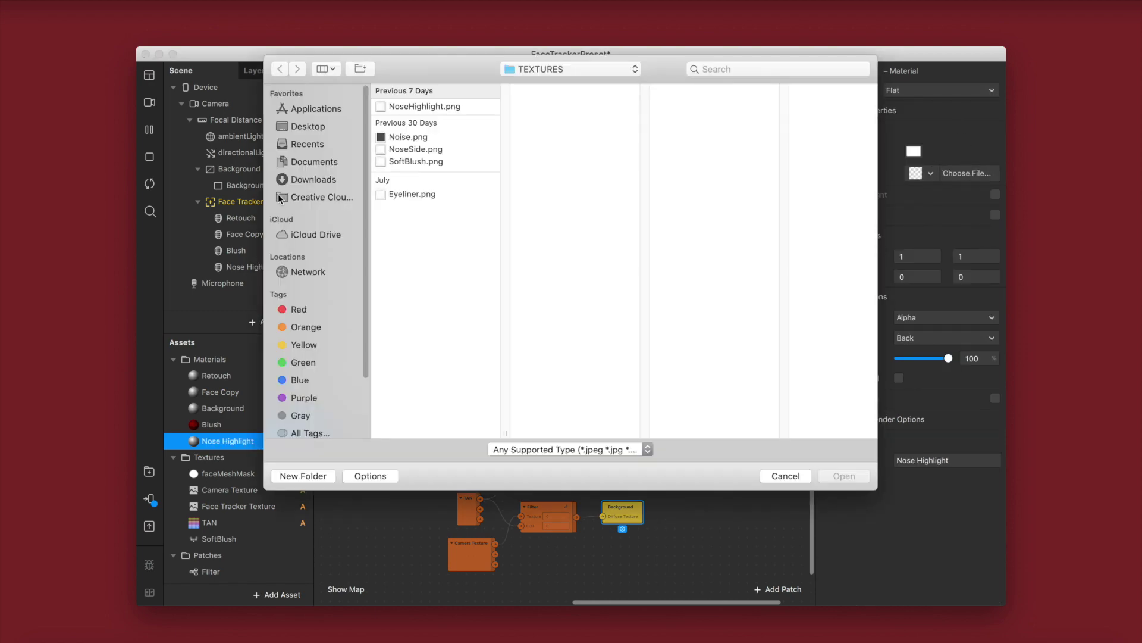
left_click(414, 107)
double_click(412, 109)
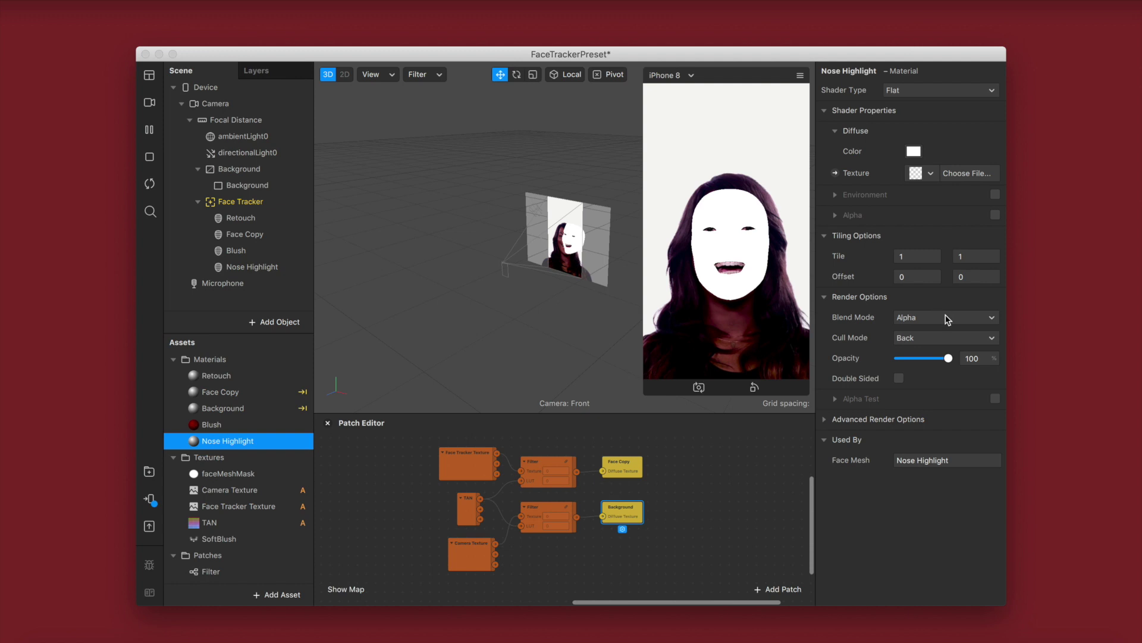
Step: Try to turn off compression for the NoseHighlight texture and check the settings of the SoftBlush and TAN textures
left_click(244, 551)
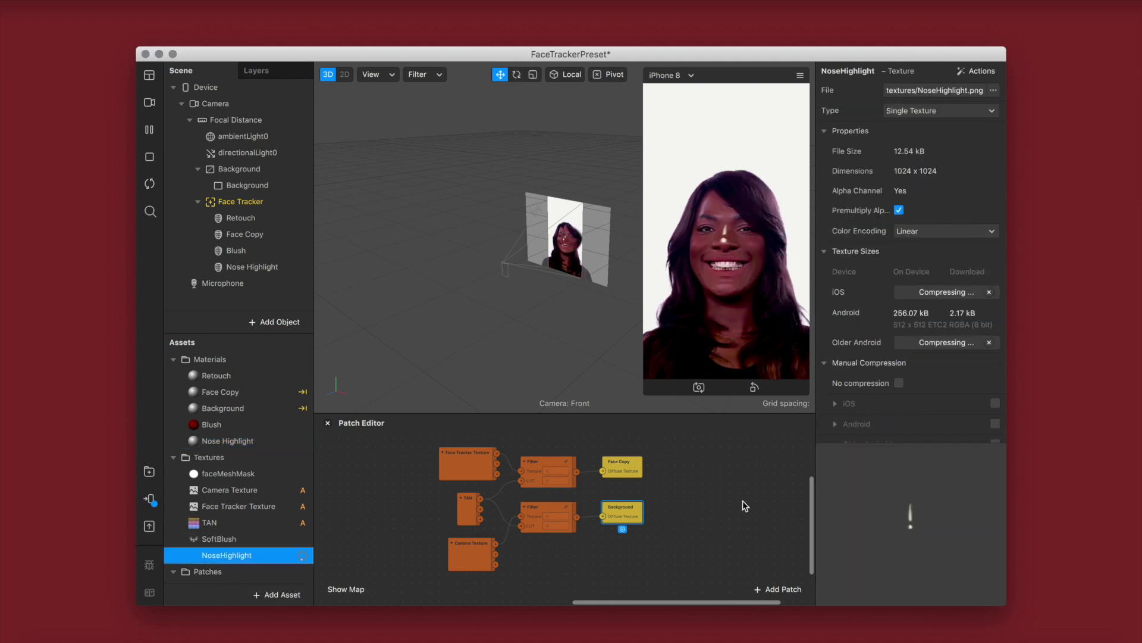
left_click(899, 382)
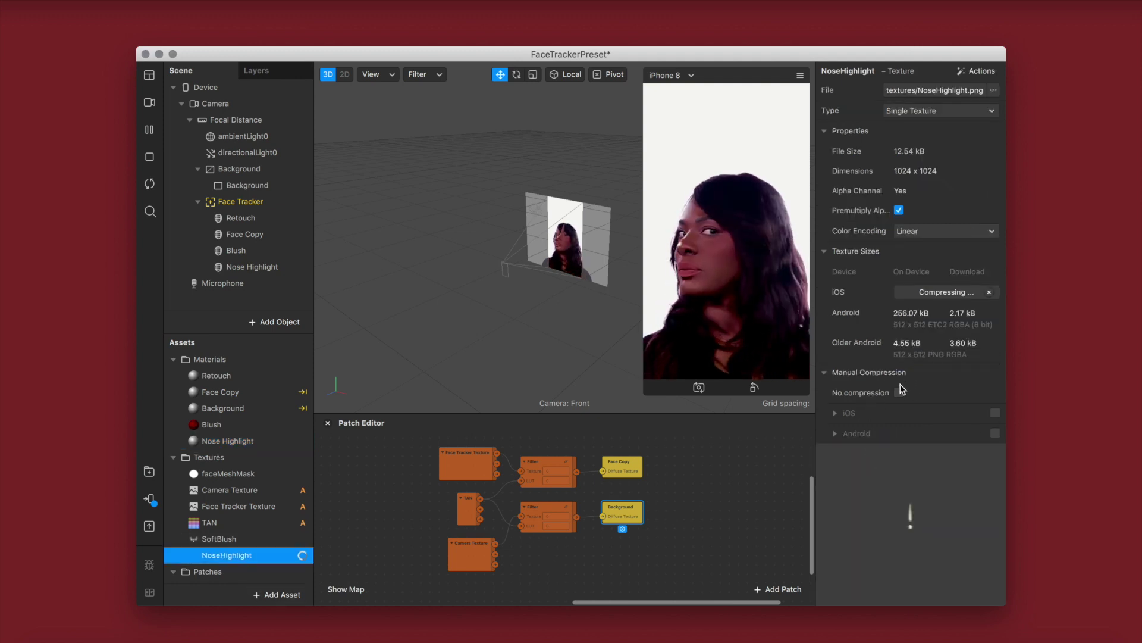
left_click(242, 538)
left_click(244, 522)
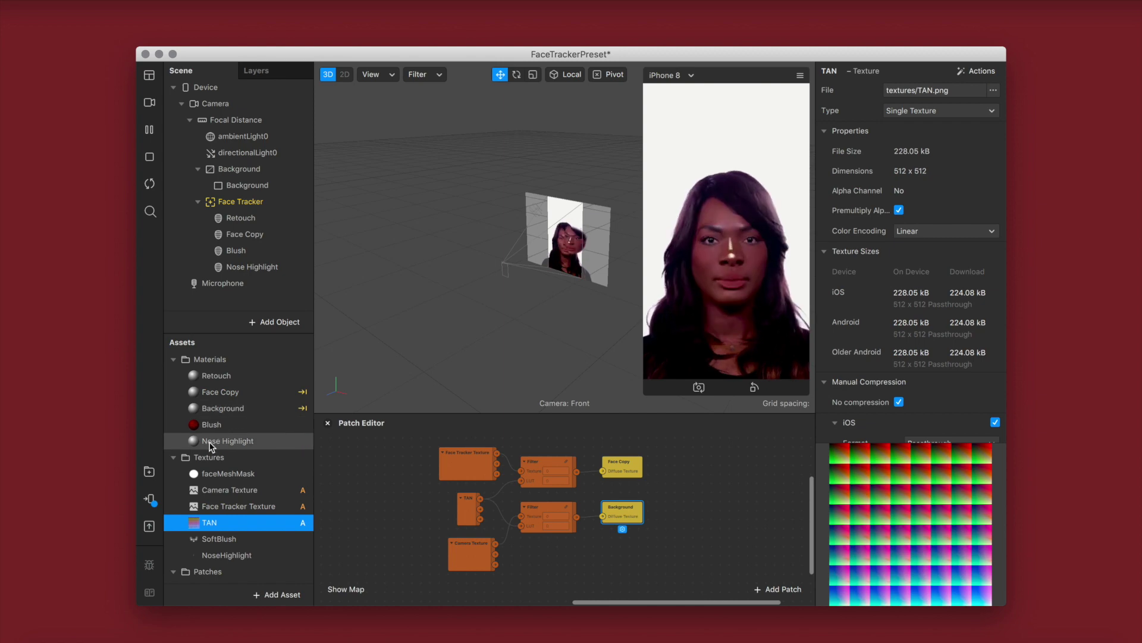
Step: Try the Add blend mode on the Nose Highlight material, then set its opacity to 15% and blend mode to Screen
left_click(216, 437)
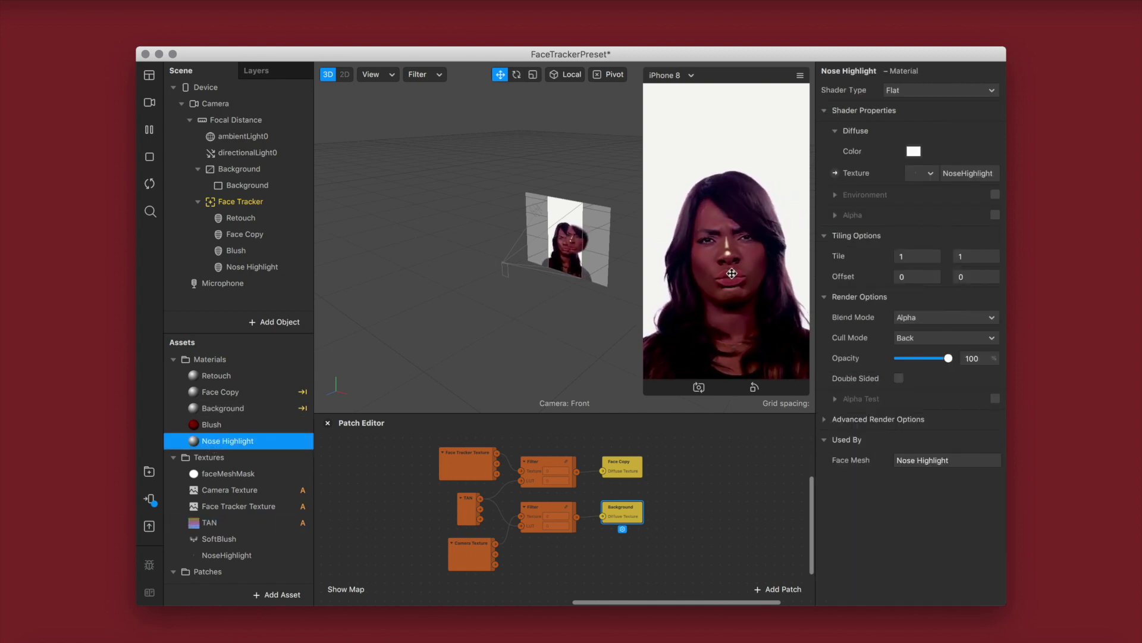
left_click(927, 315)
left_click(926, 320)
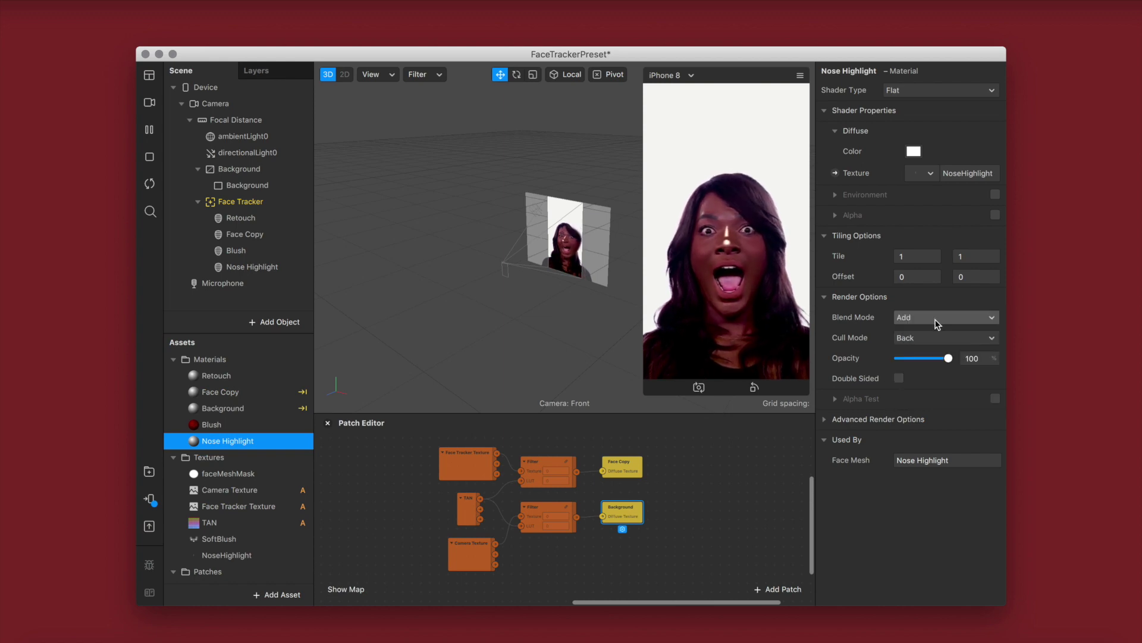
left_click_drag(912, 364, 905, 365)
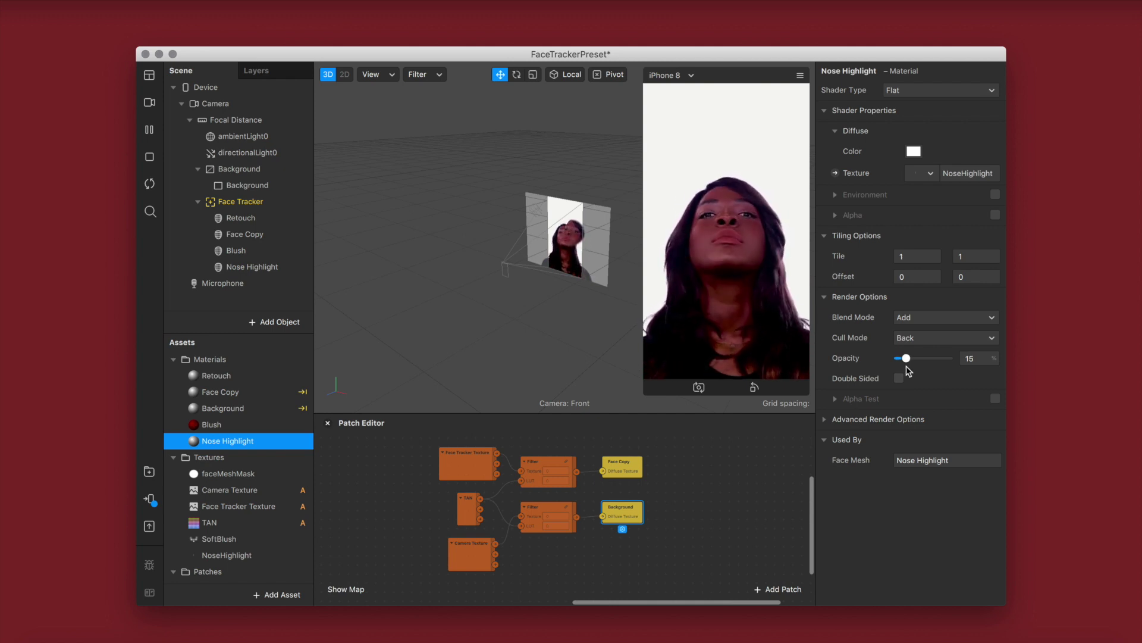
left_click(921, 317)
left_click(938, 403)
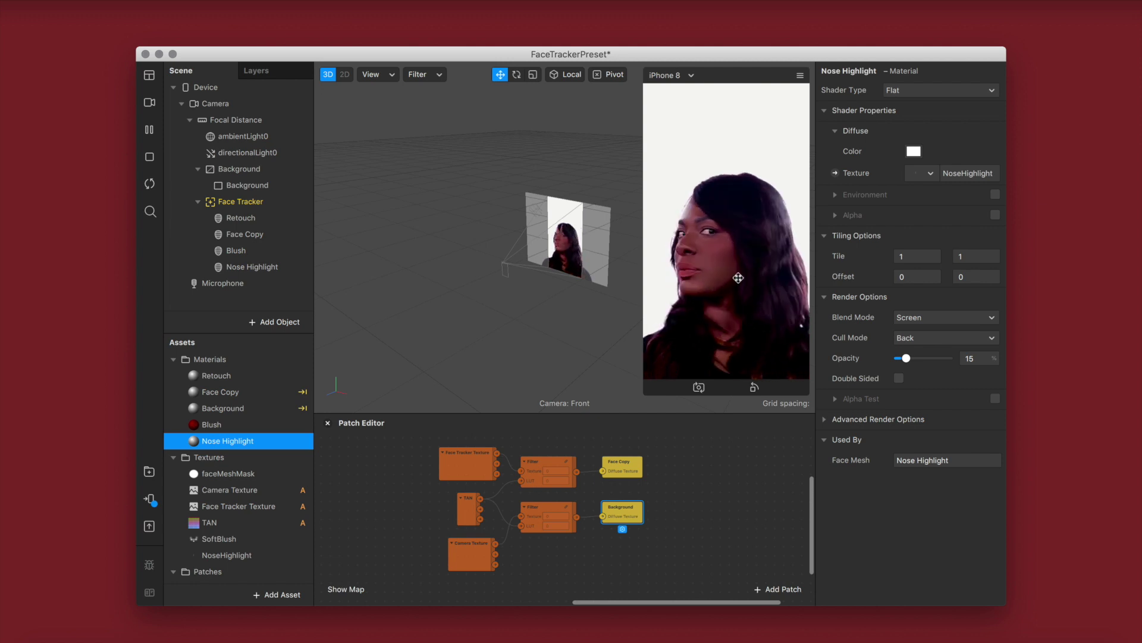
Step: Send the effect to the connected phone for preview in Spark AR Player and close the sending options
left_click(150, 498)
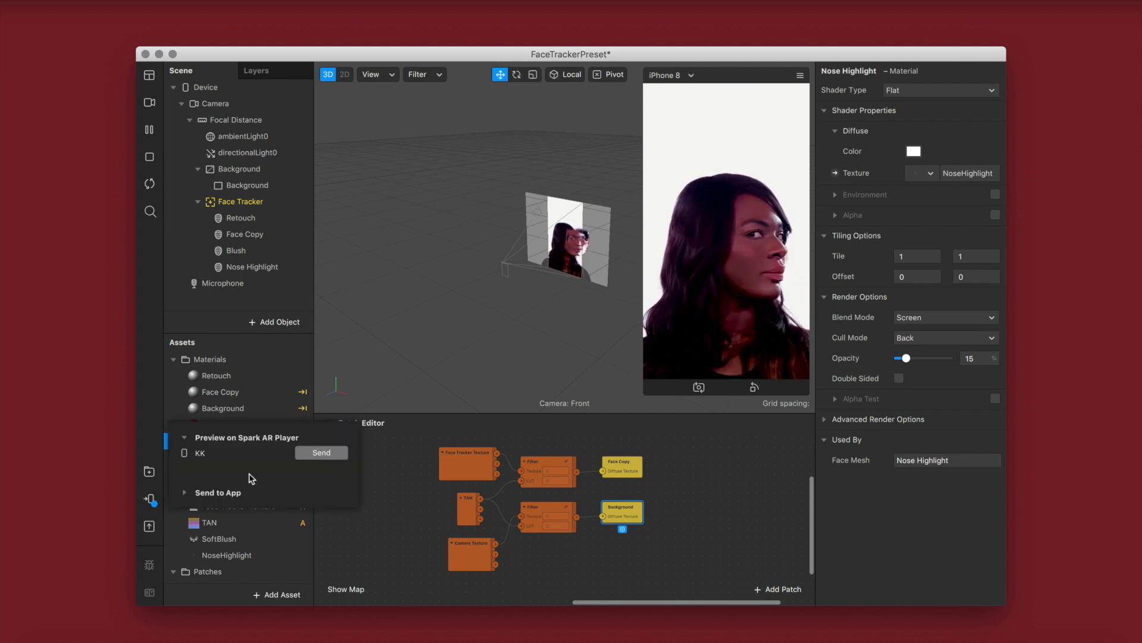
left_click(322, 453)
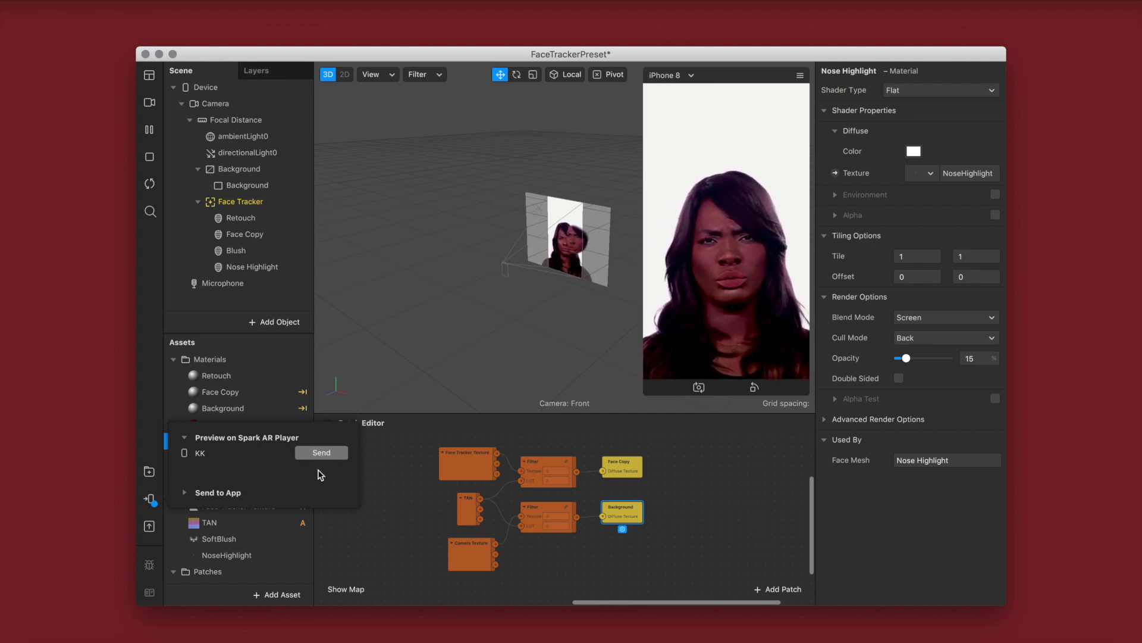
left_click(270, 316)
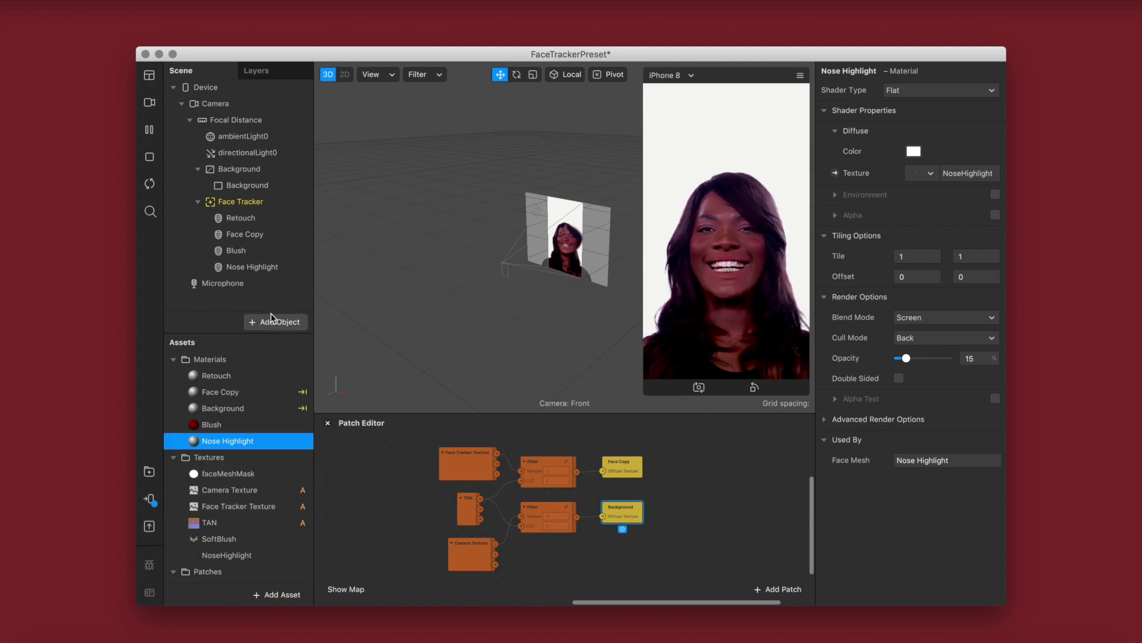
Step: Add a canvas to the scene and rename it Front
left_click(290, 321)
scroll(126, 566, "down", 5)
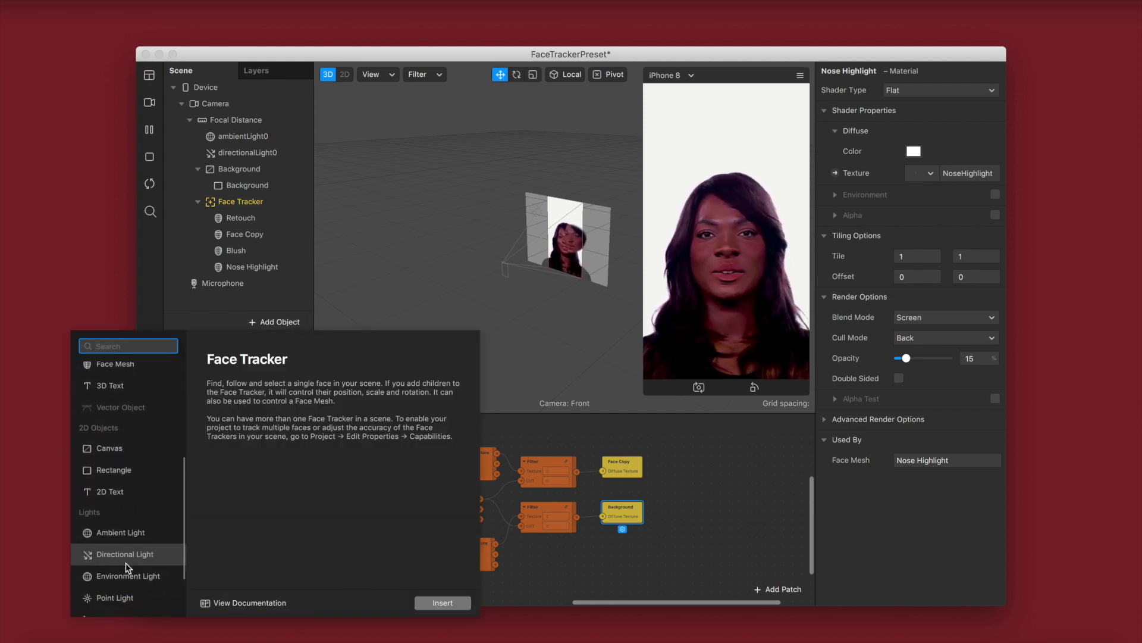
double_click(110, 399)
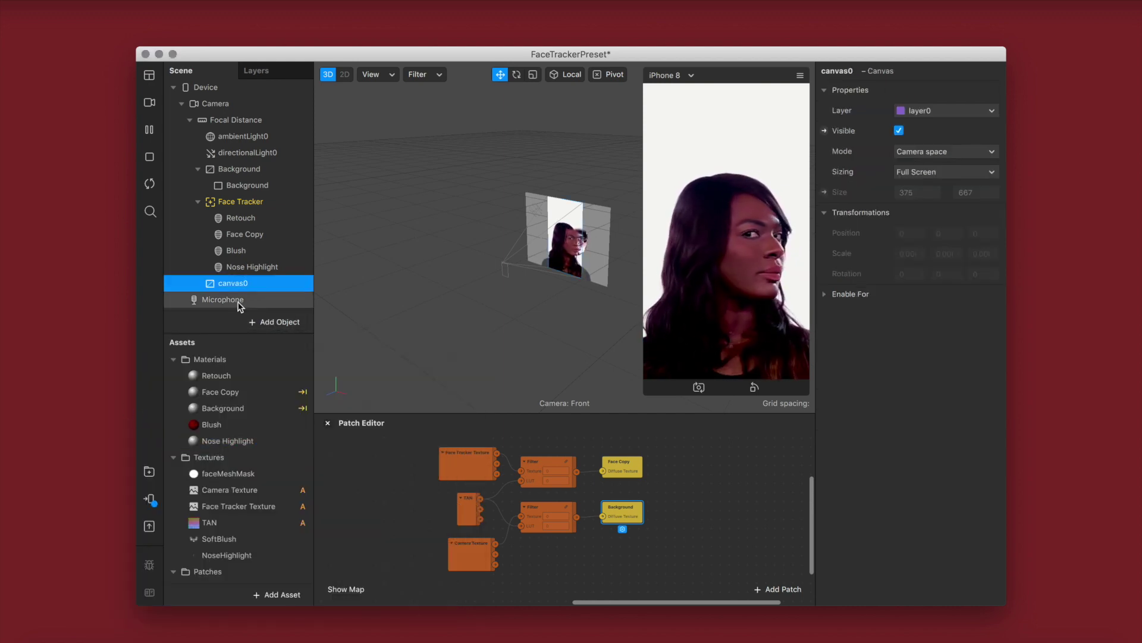
double_click(237, 284)
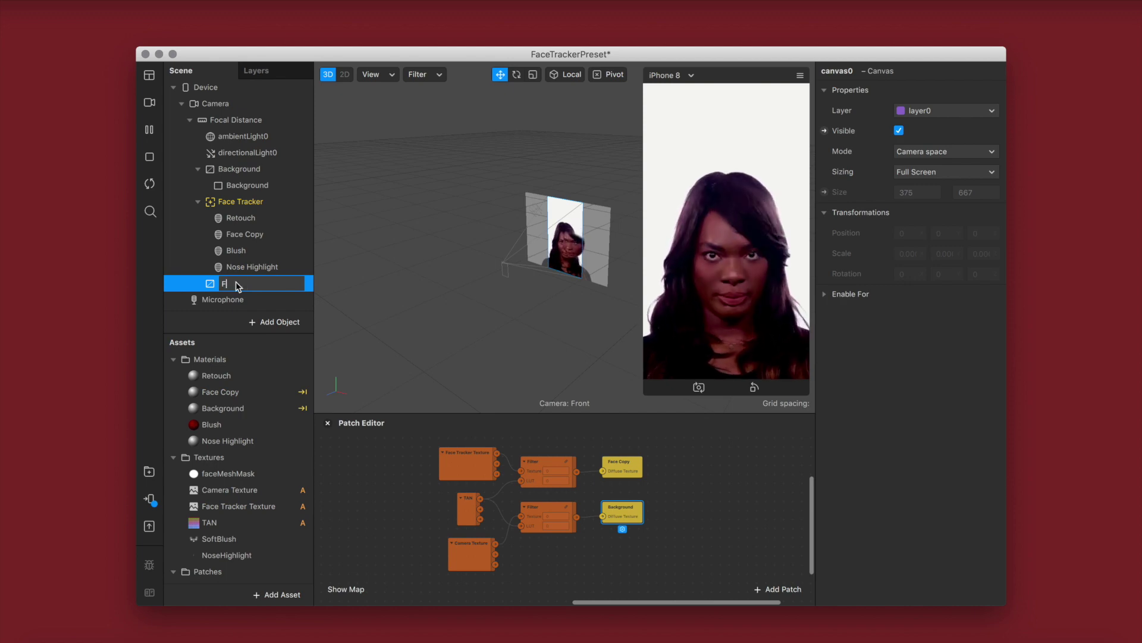
type("Front")
key("Return")
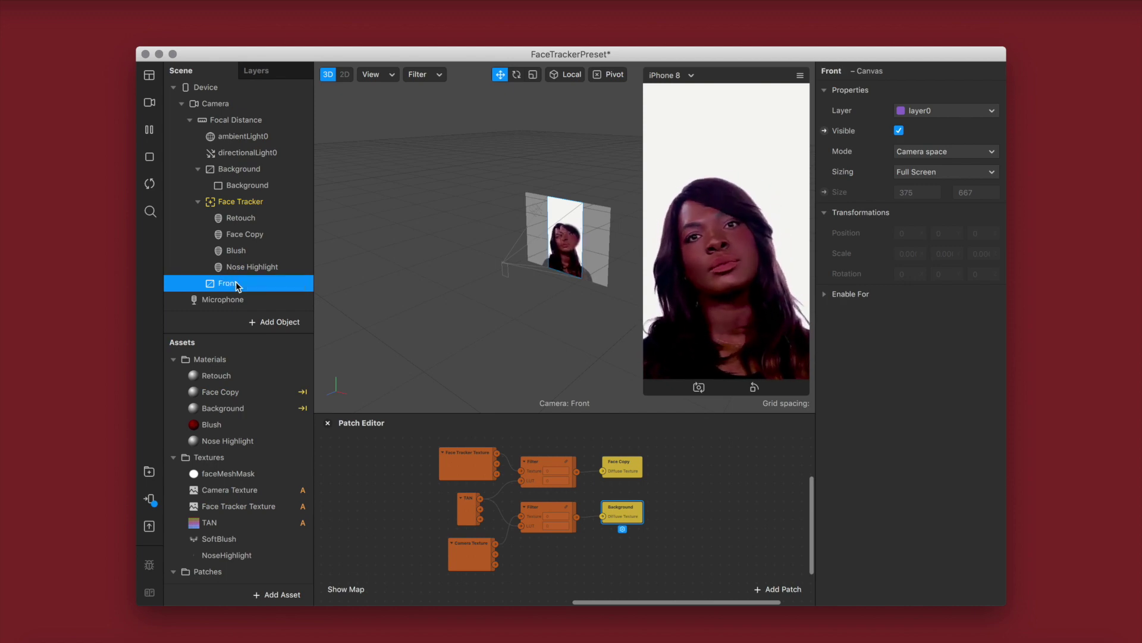
Step: Add a rectangle inside the Front canvas and rename it Overlay 01
right_click(242, 279)
mouse_move(274, 290)
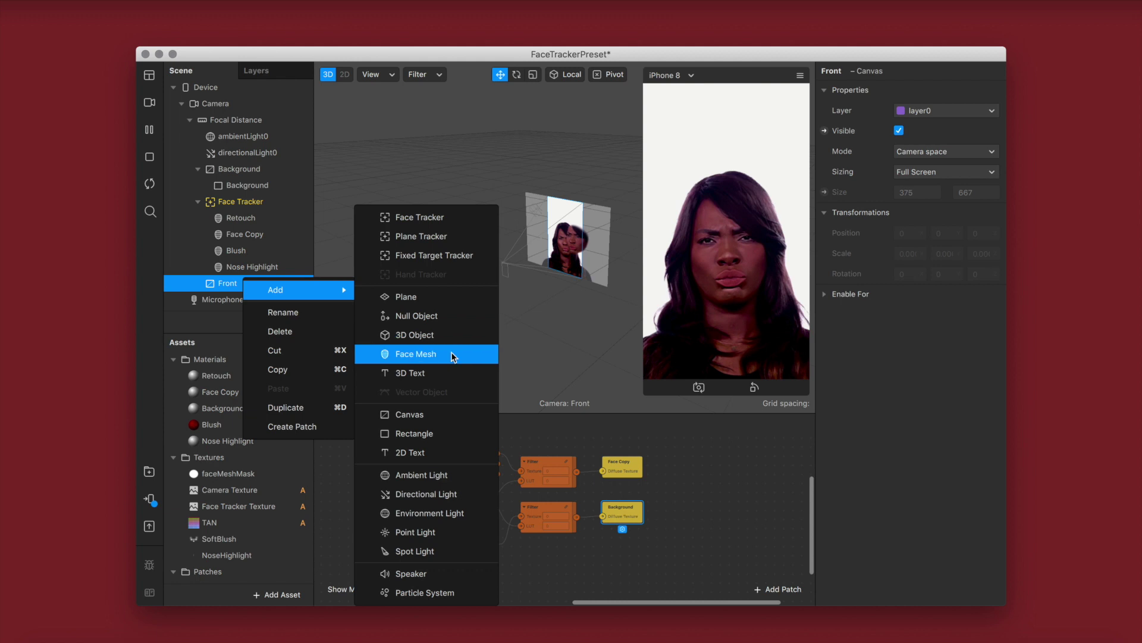
left_click(428, 434)
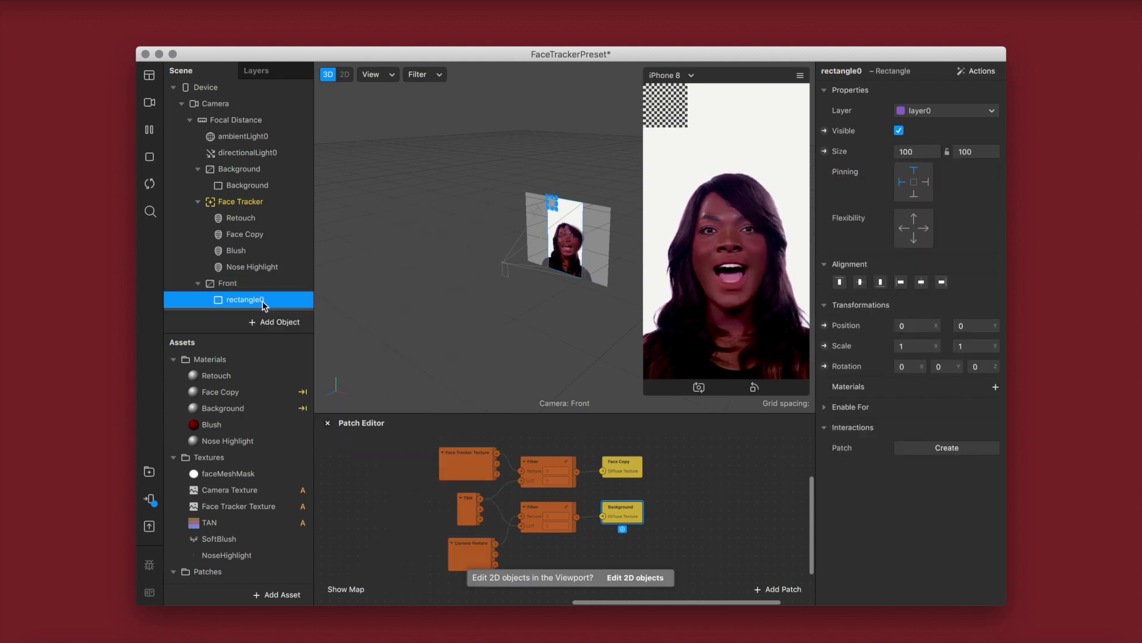
double_click(259, 300)
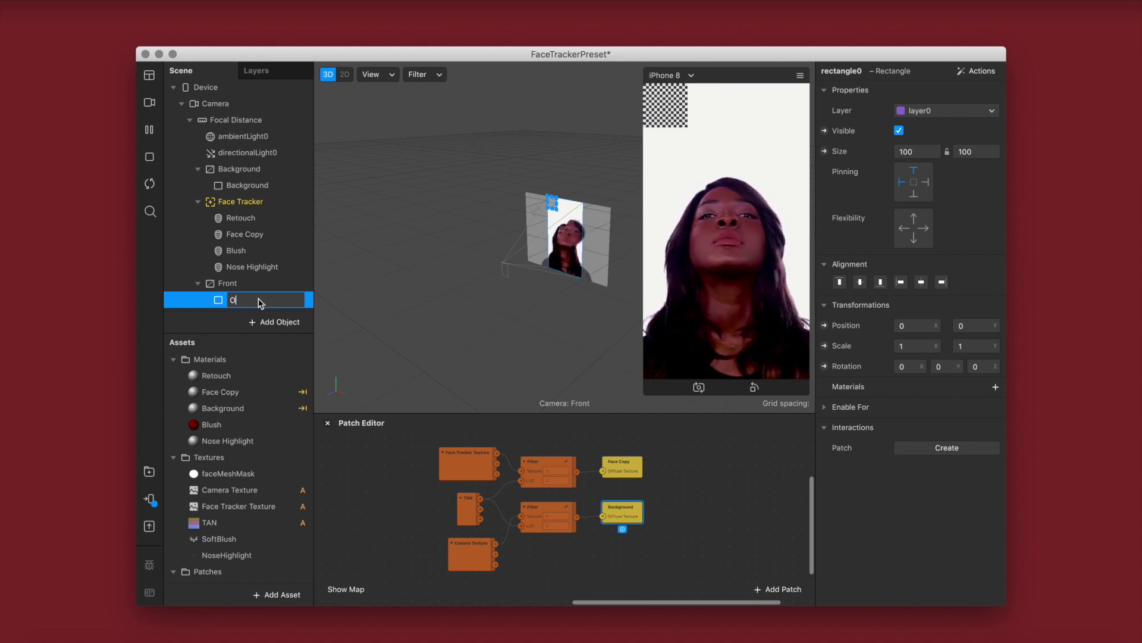
type("Overlay")
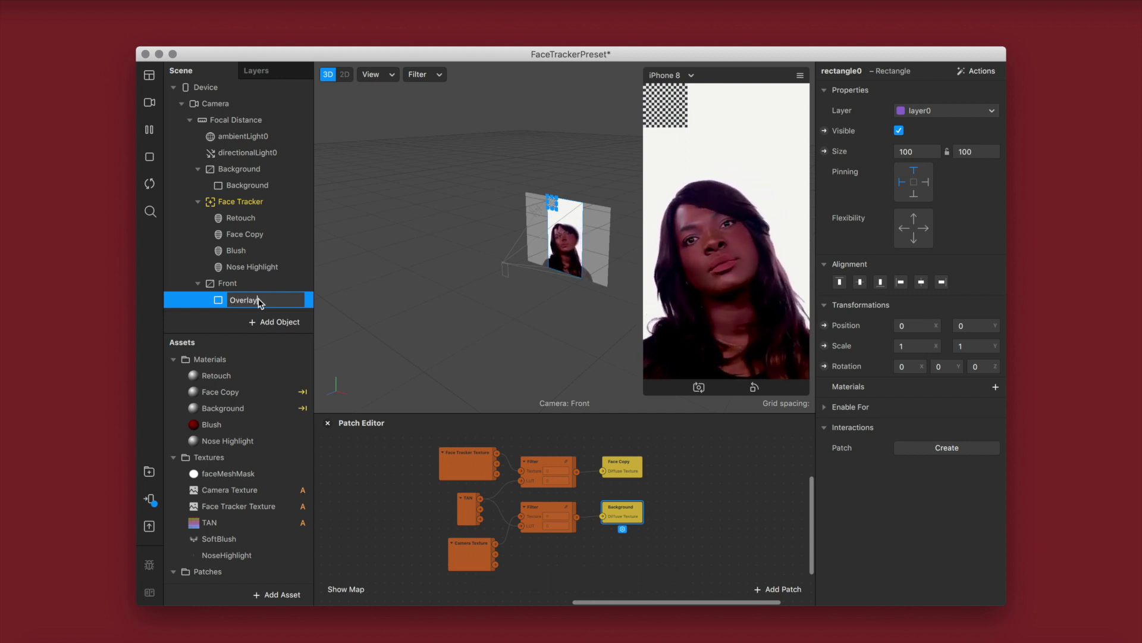
type(" 01")
key("Return")
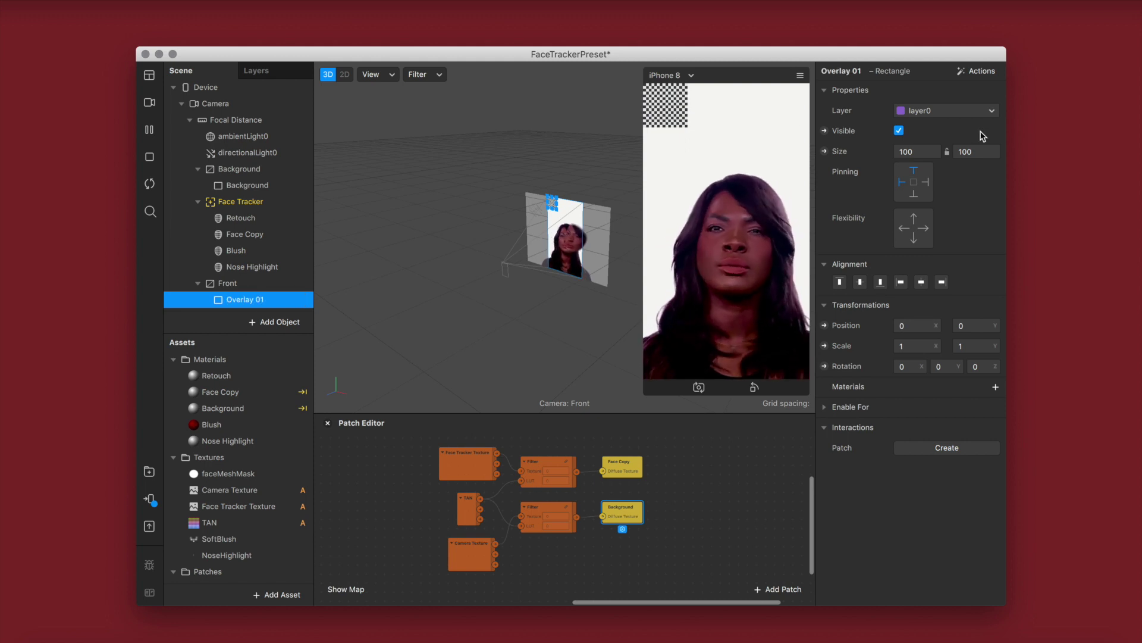
Step: Make the Overlay 01 rectangle fill the canvas in both width and height
left_click(917, 152)
left_click(926, 172)
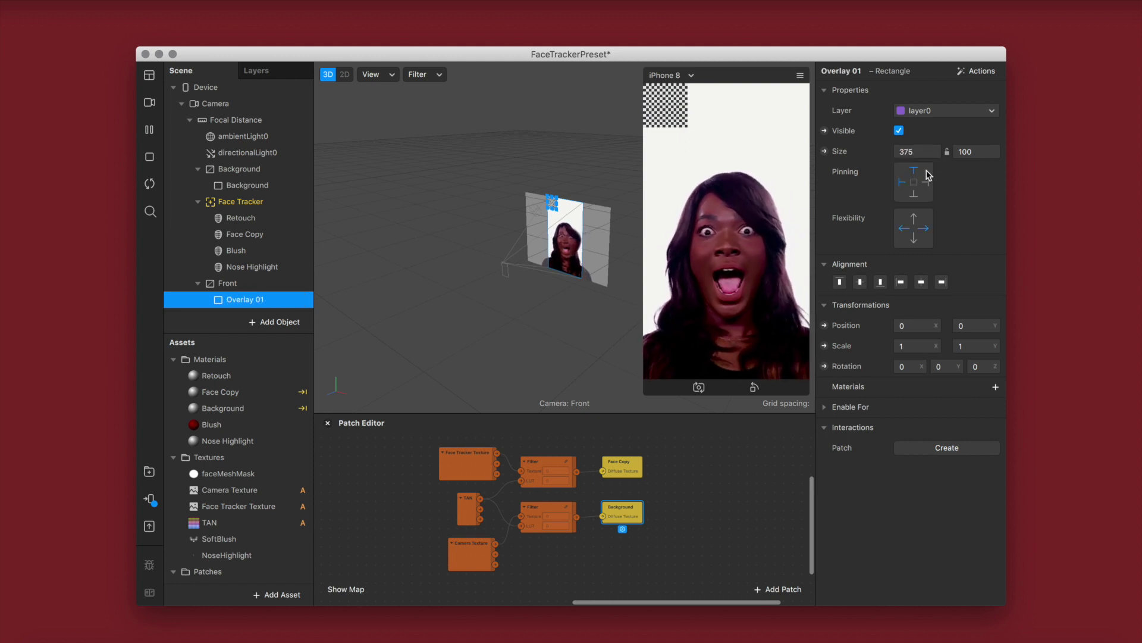
left_click(967, 150)
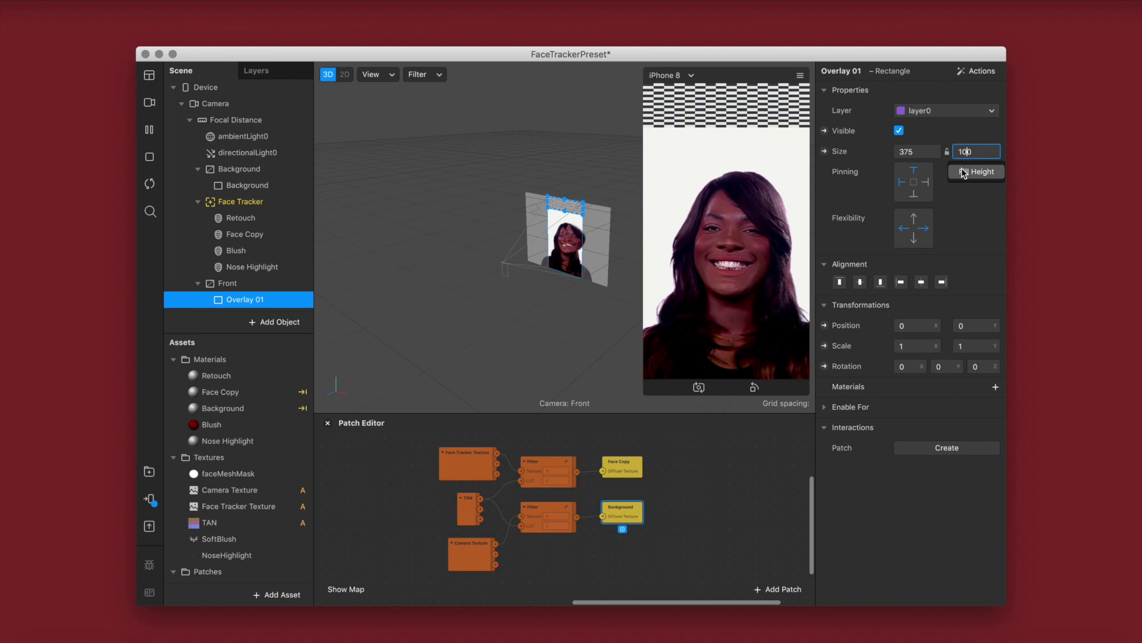
left_click(970, 171)
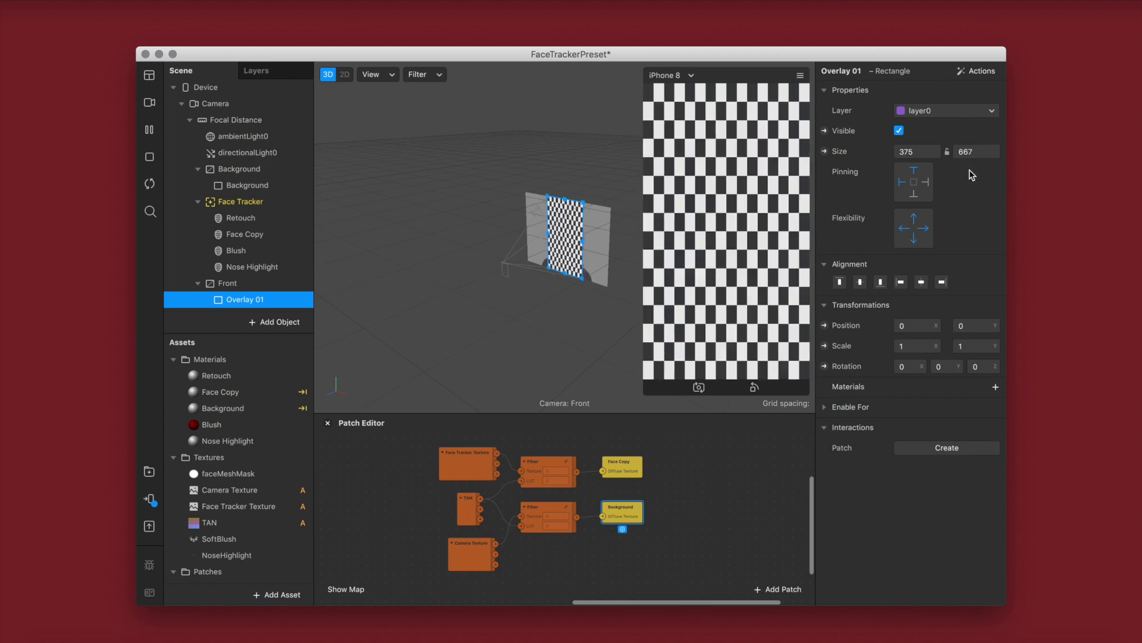
Step: Create a new material for the Overlay 01 rectangle and rename the material Overlay 01
left_click(996, 386)
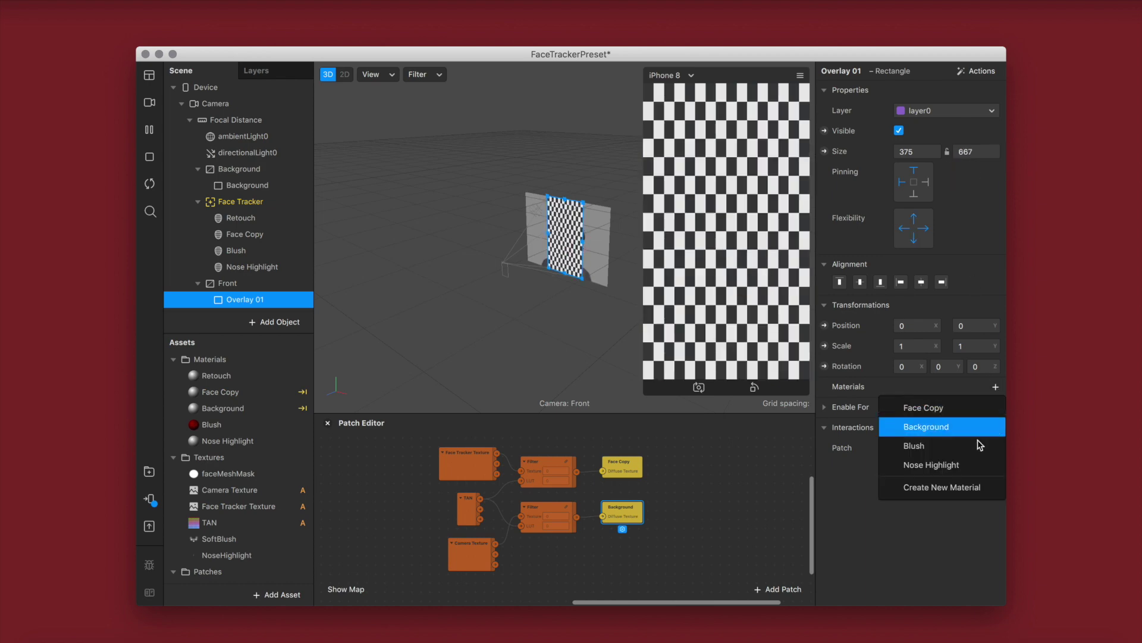
left_click(940, 488)
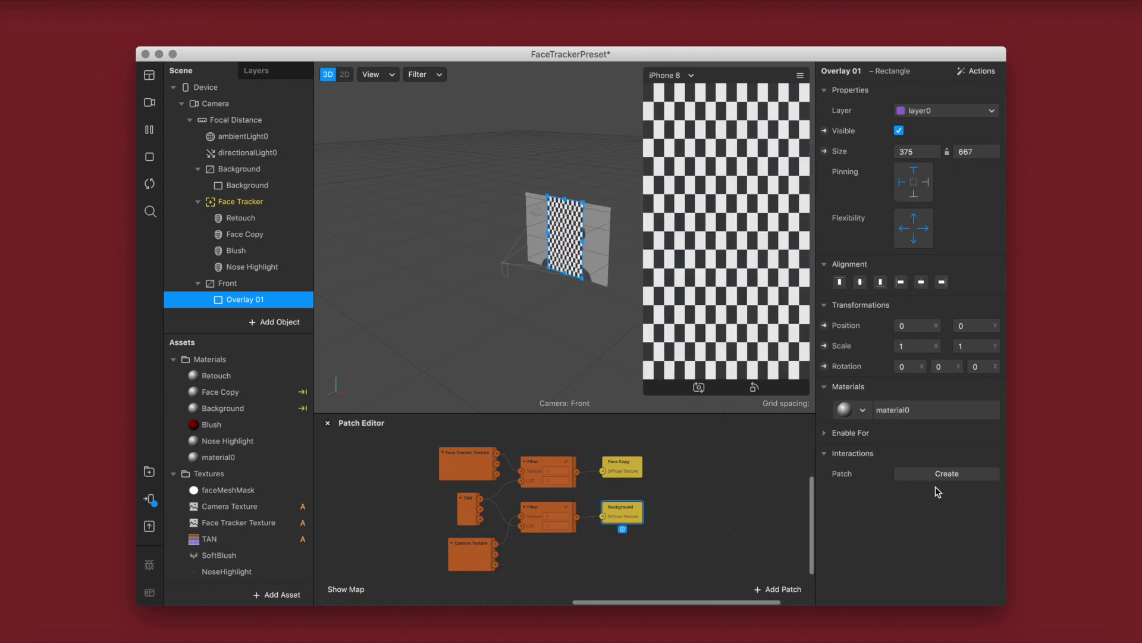
double_click(218, 457)
type("Ov")
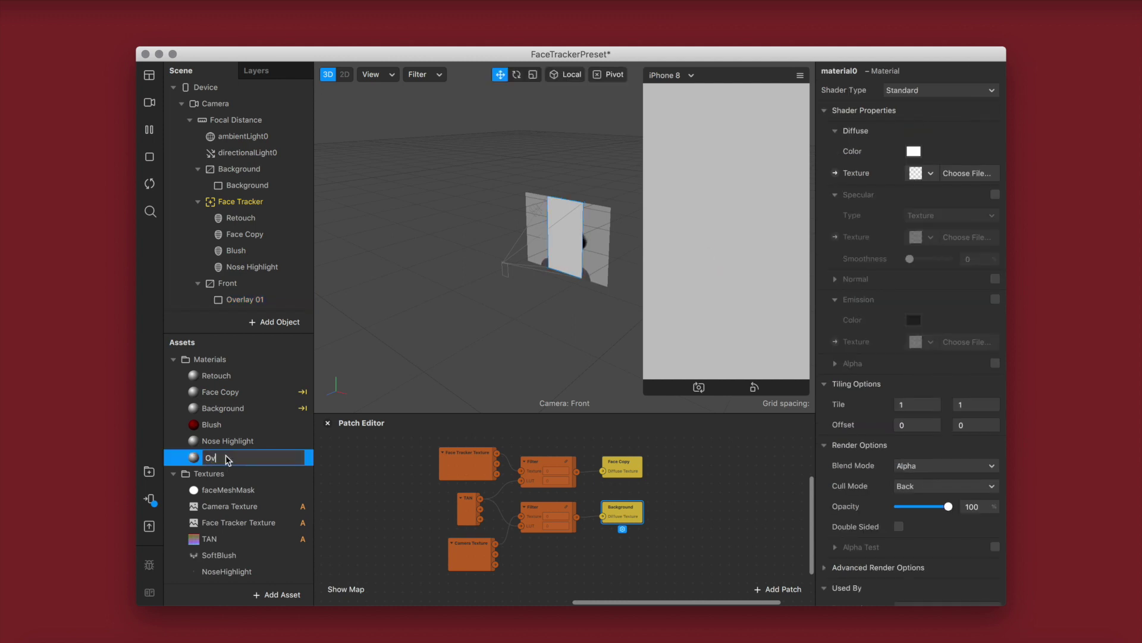
type("erlay 01")
key("Return")
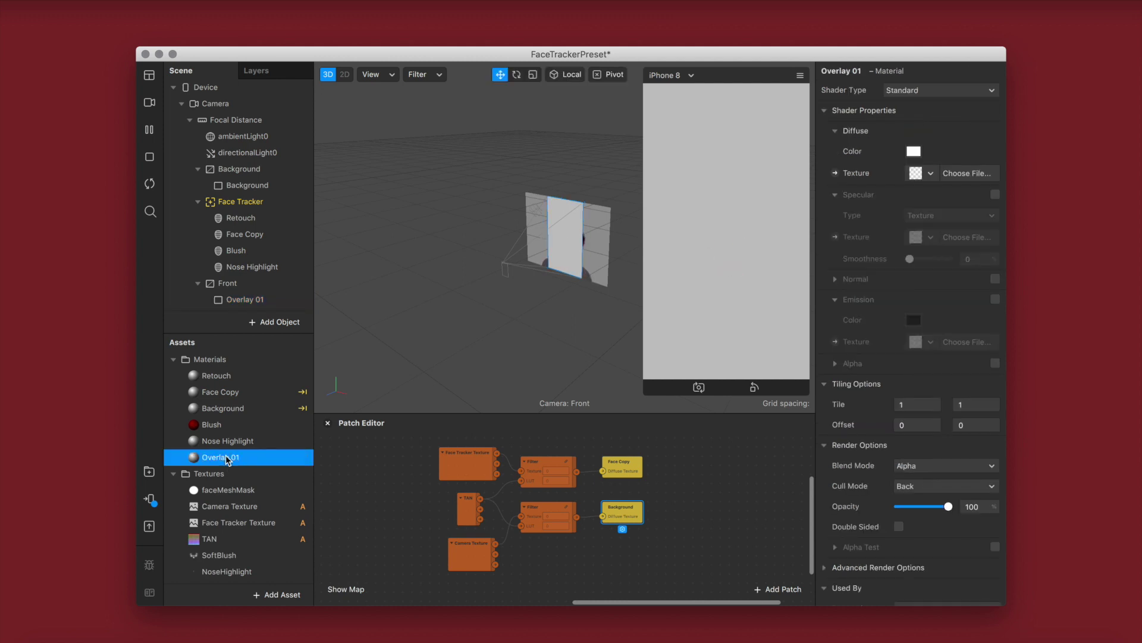
Step: Set the Overlay 01 material's shader type to Flat and turn off its depth test and depth writing
left_click(940, 90)
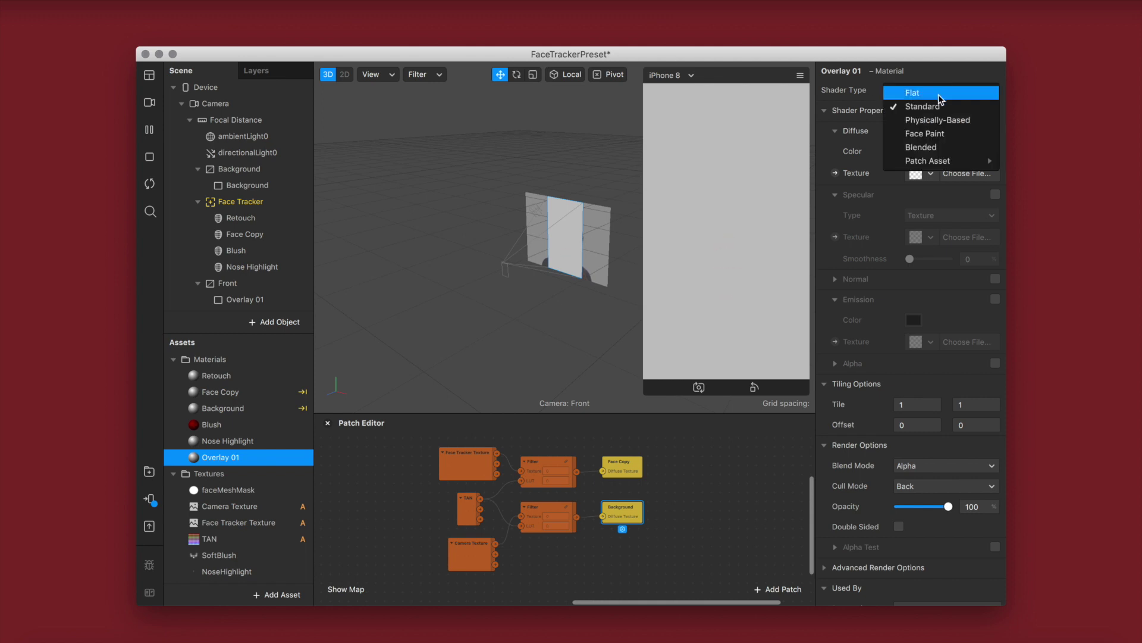
left_click(938, 92)
left_click(857, 419)
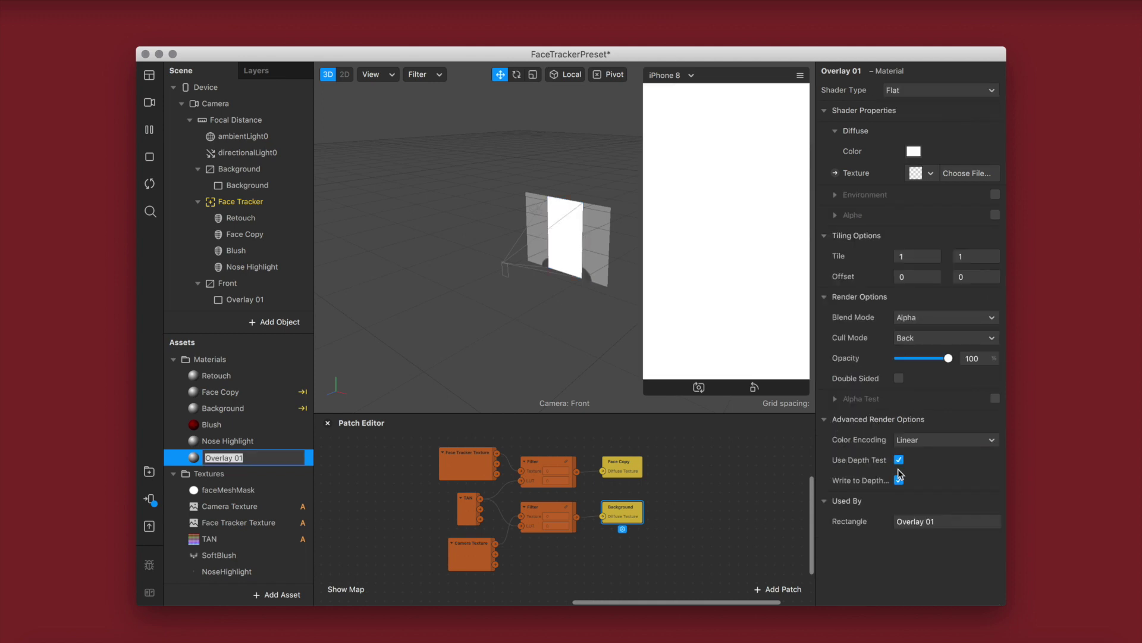
left_click(899, 460)
left_click(899, 480)
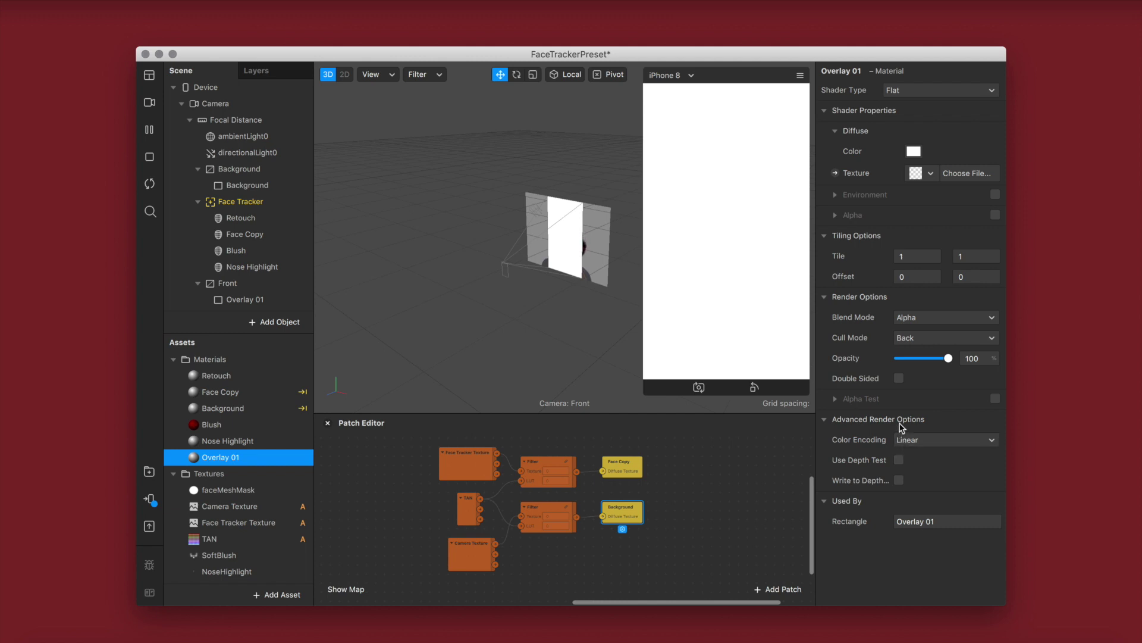
Step: Set the Overlay 01 material's diffuse color to a dark brown with hue about 31°, saturation about 40% and brightness about 25%
left_click(913, 152)
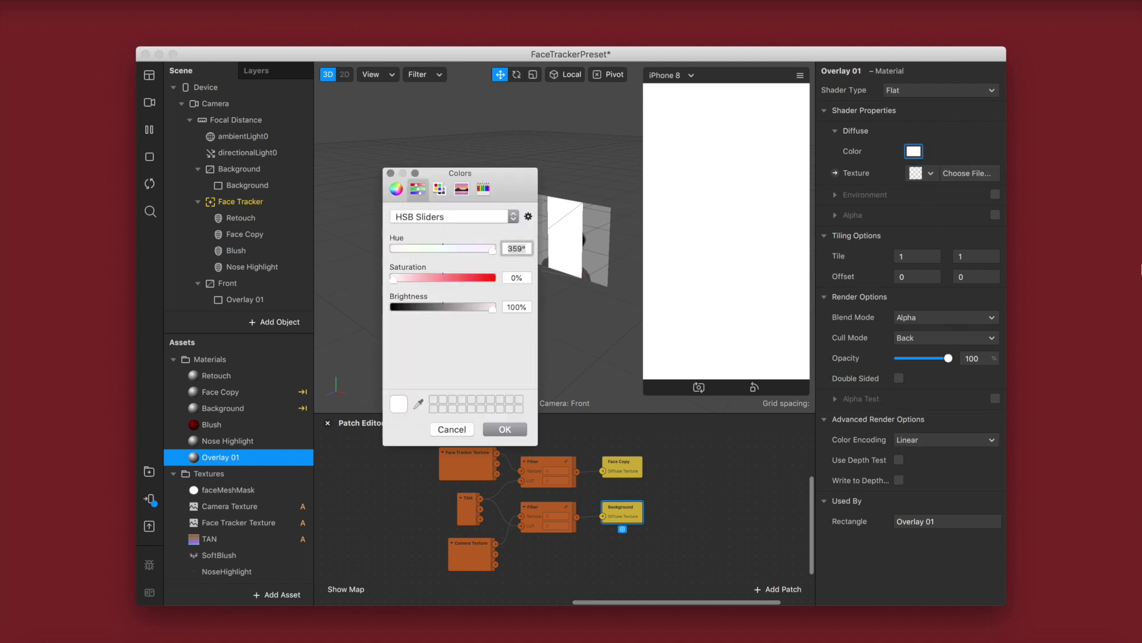
left_click_drag(443, 249, 402, 255)
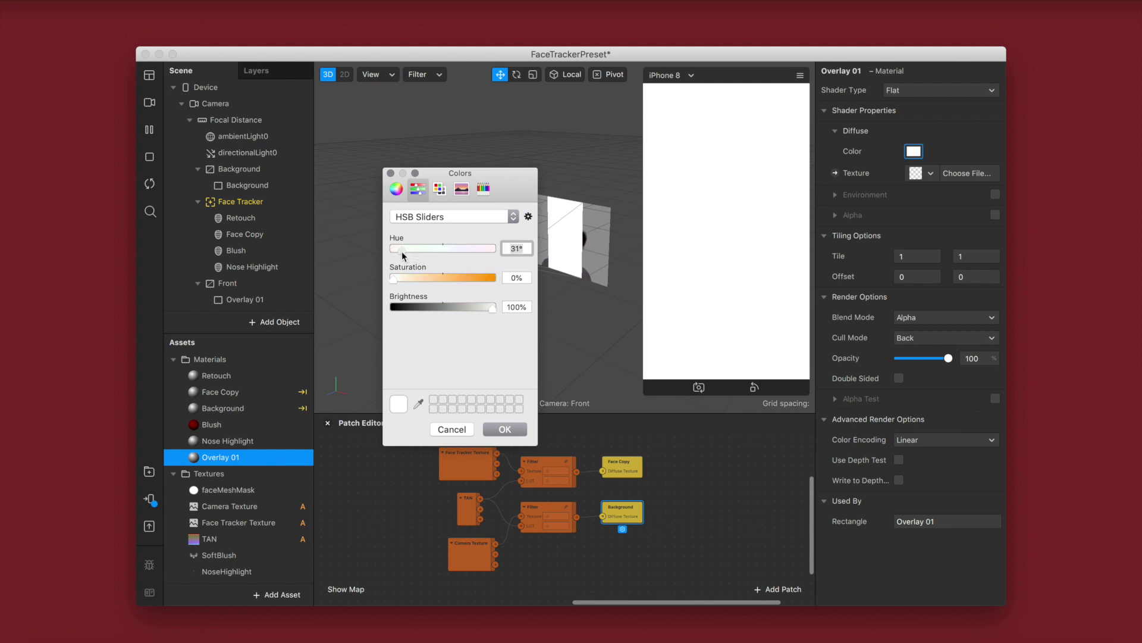
left_click_drag(425, 279, 419, 309)
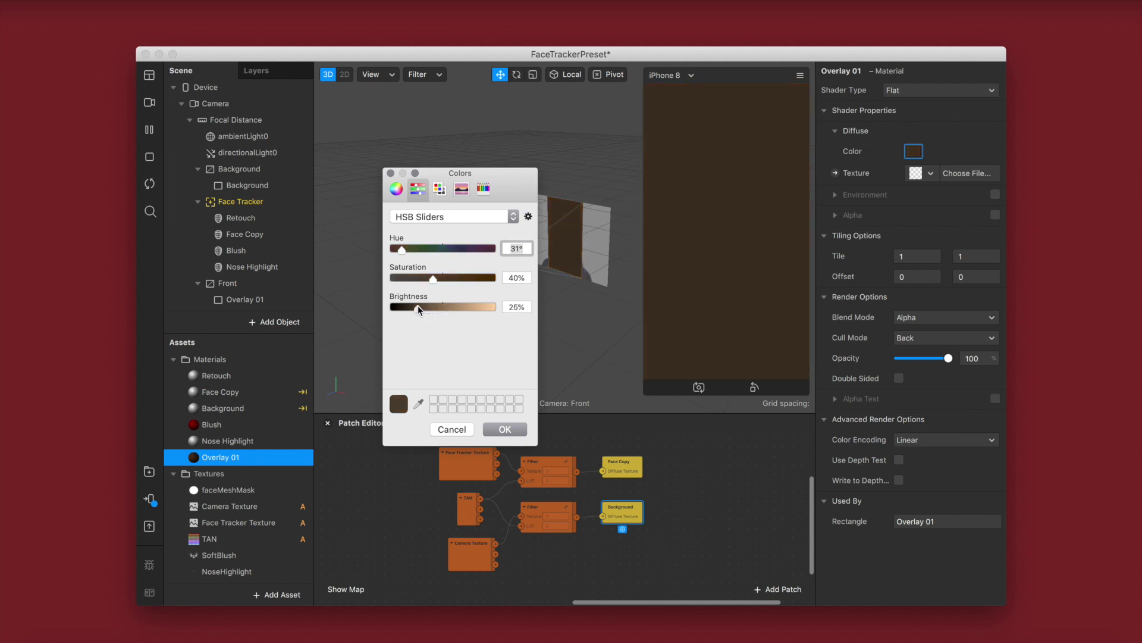
left_click_drag(398, 251, 403, 251)
left_click(505, 429)
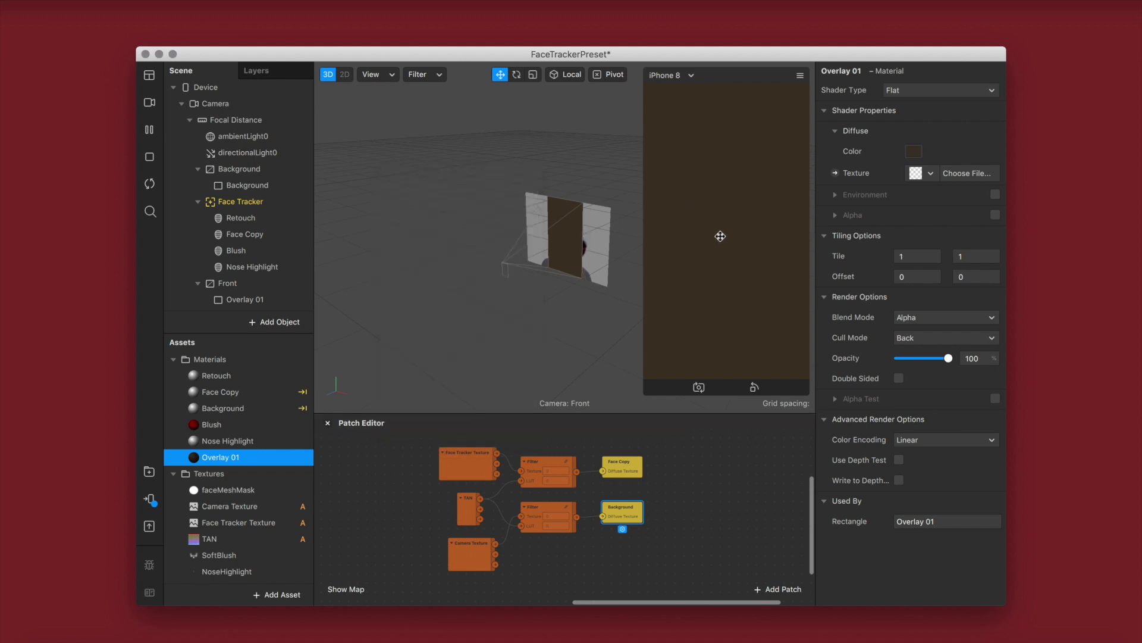
Step: Set the Overlay 01 material's blend mode to Screen and its opacity to 8%
left_click(932, 319)
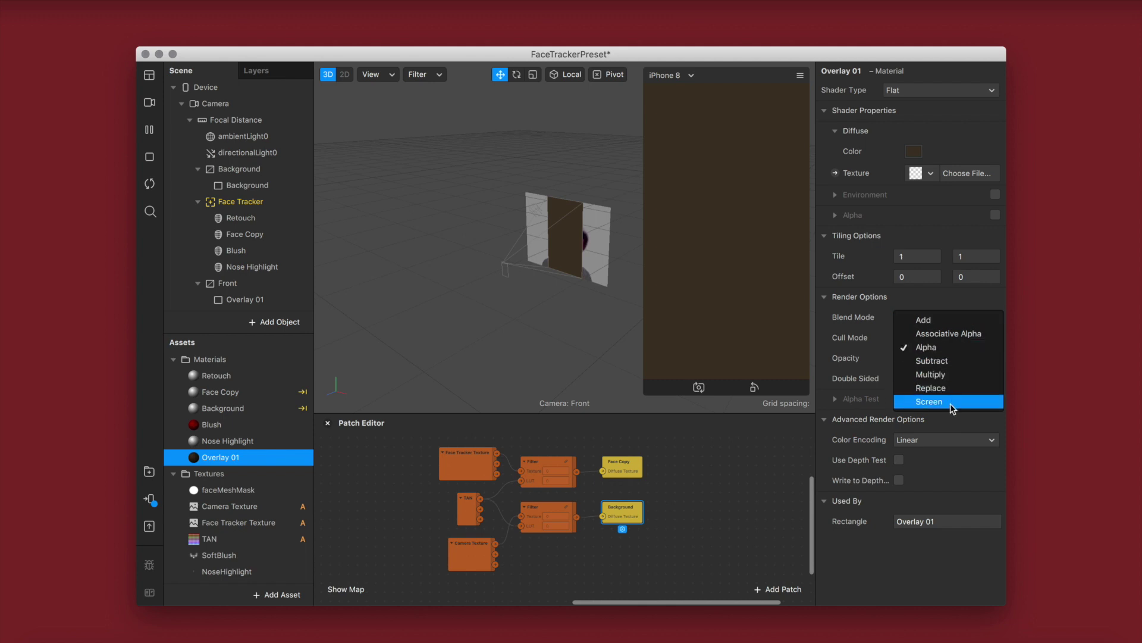
left_click(950, 402)
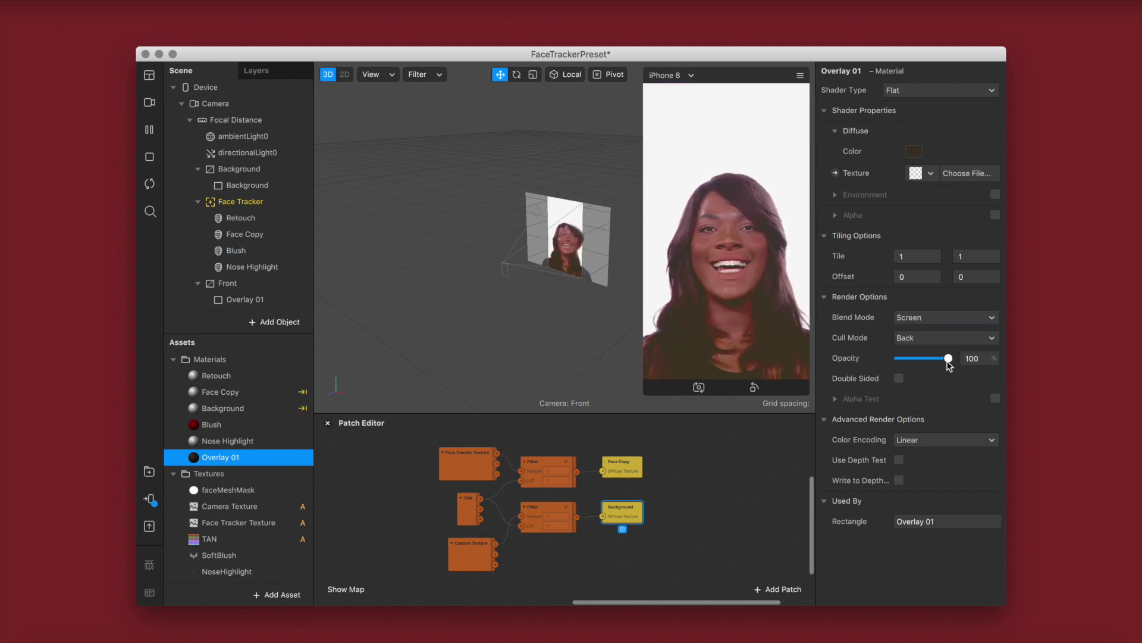
left_click(975, 356)
type("8")
key("Return")
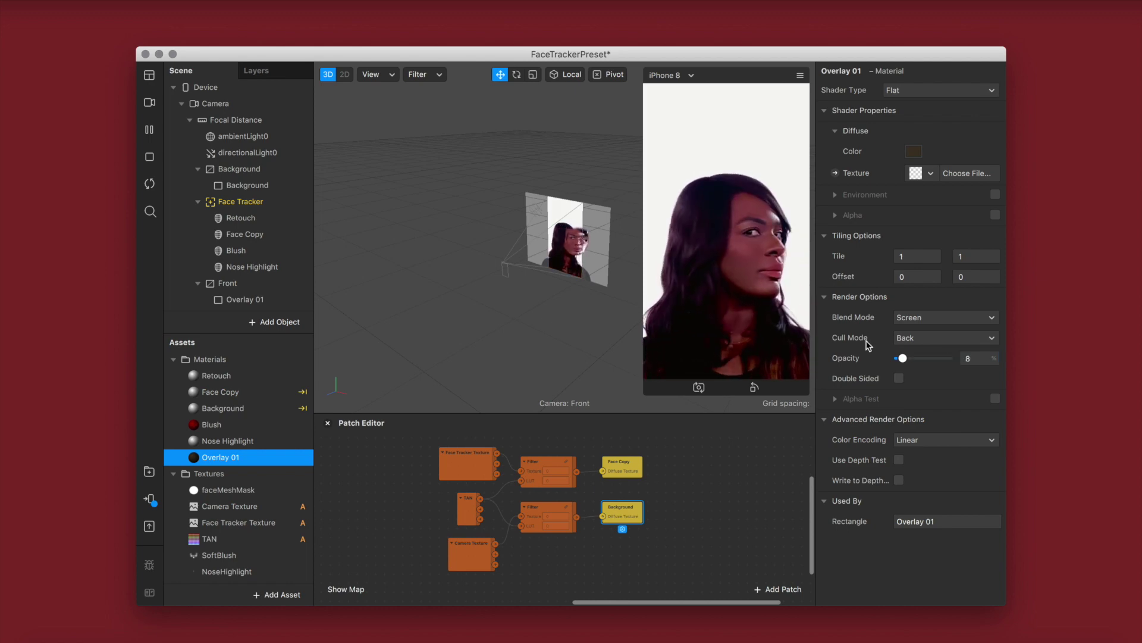
Step: Duplicate the Overlay 01 rectangle in the Front canvas and rename the copy Overlay 02
left_click(230, 287)
scroll(234, 277, "down", 1)
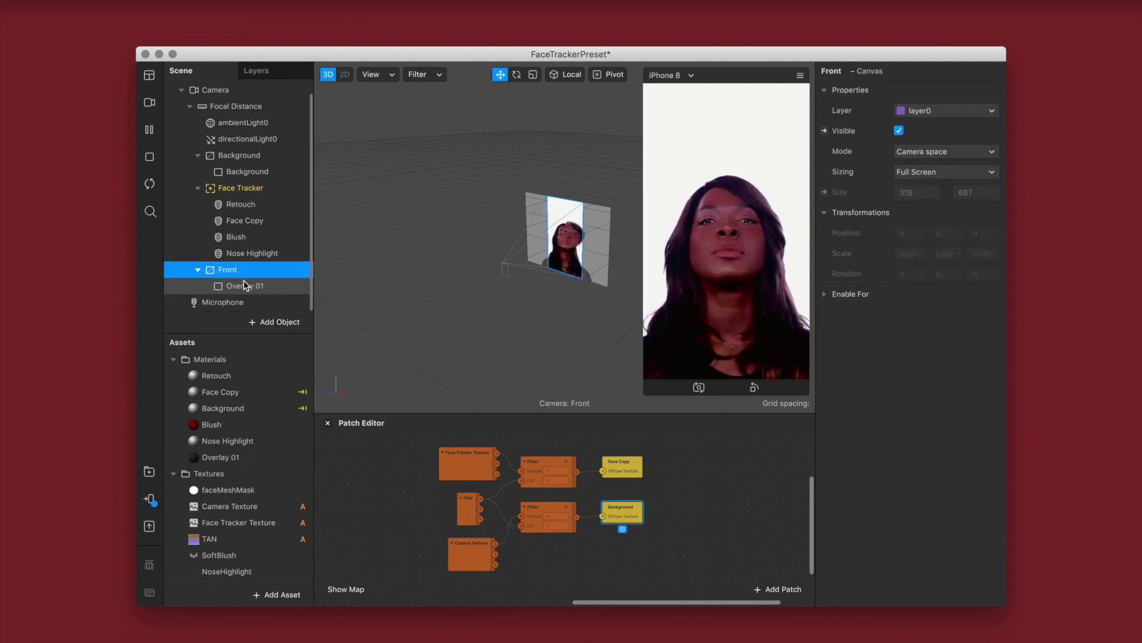
right_click(246, 286)
left_click(289, 416)
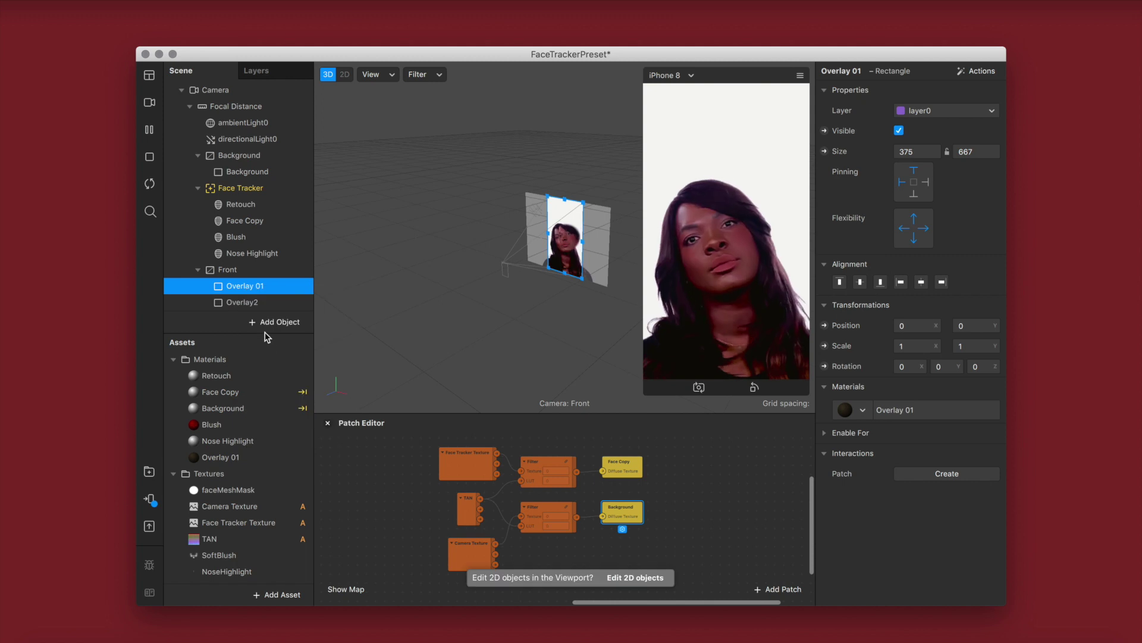
double_click(256, 303)
type("Overlay 02")
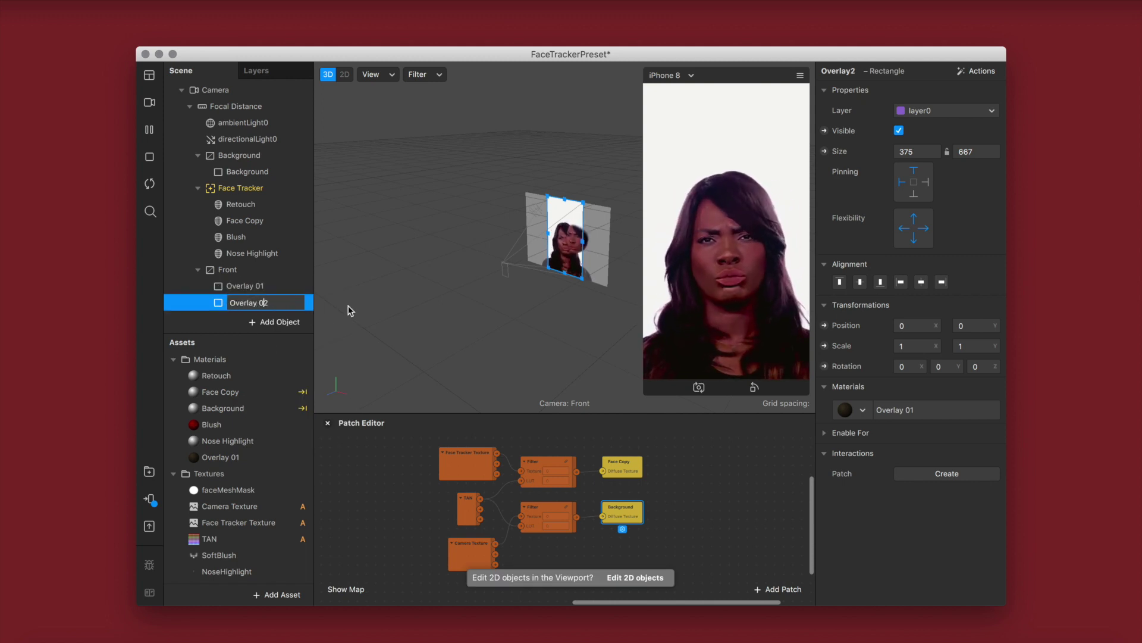
key("Return")
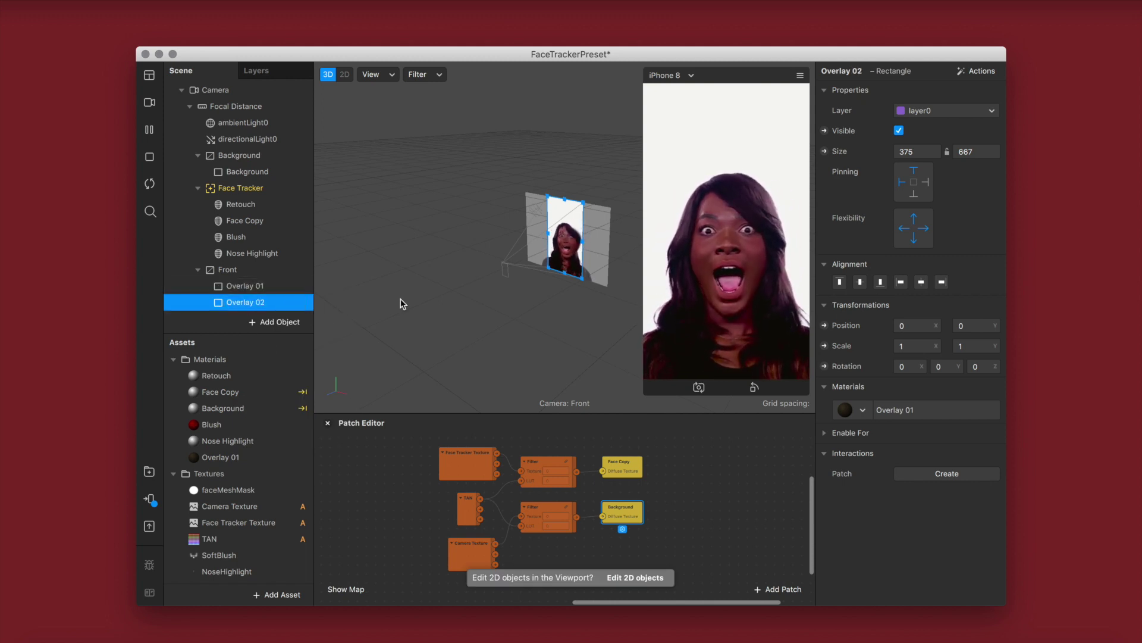
Step: Replace the Overlay 02 rectangle's material with a new one and rename that material Overlay 02
left_click(849, 411)
left_click(917, 533)
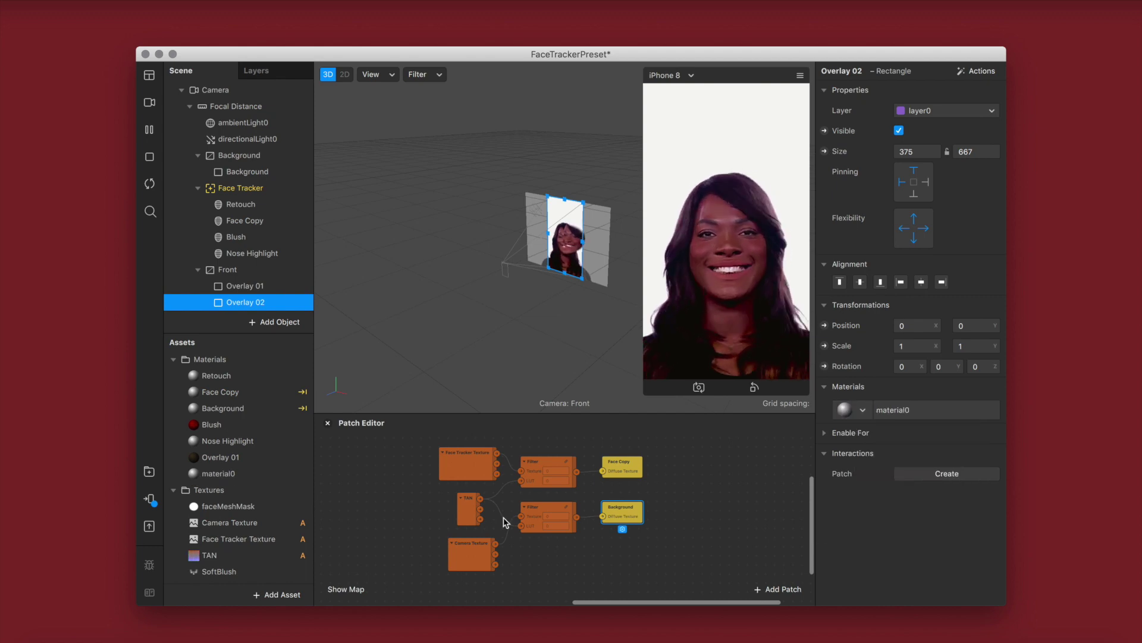
double_click(229, 476)
type("Overlay 02")
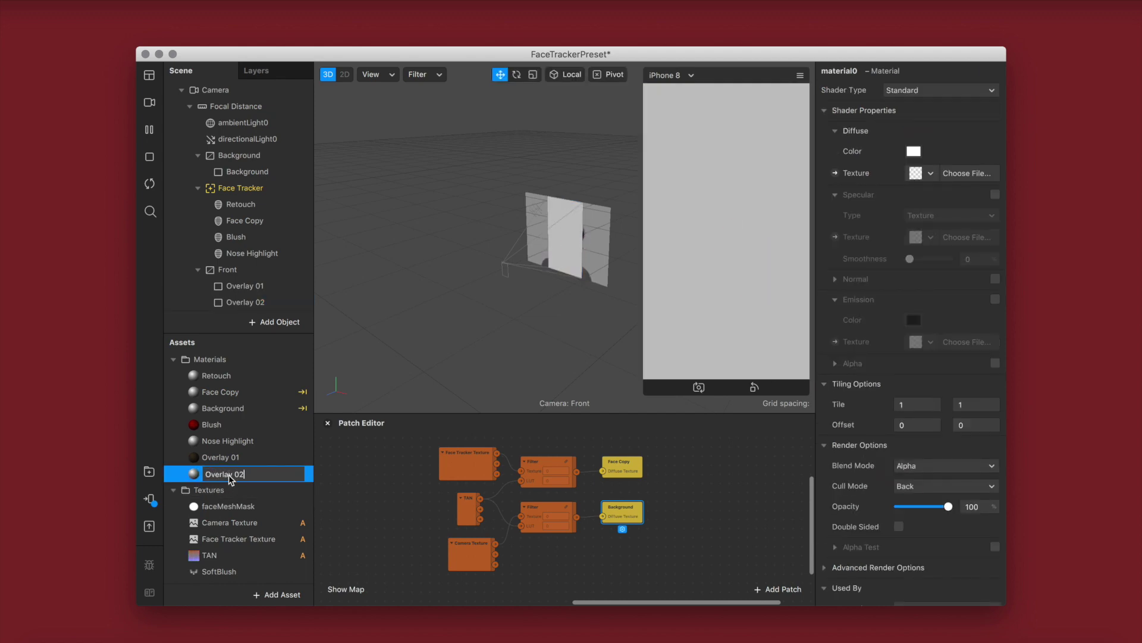
key("Return")
Step: Set the Overlay 02 material's shader type to Flat and turn off its depth test and depth writing
left_click(919, 91)
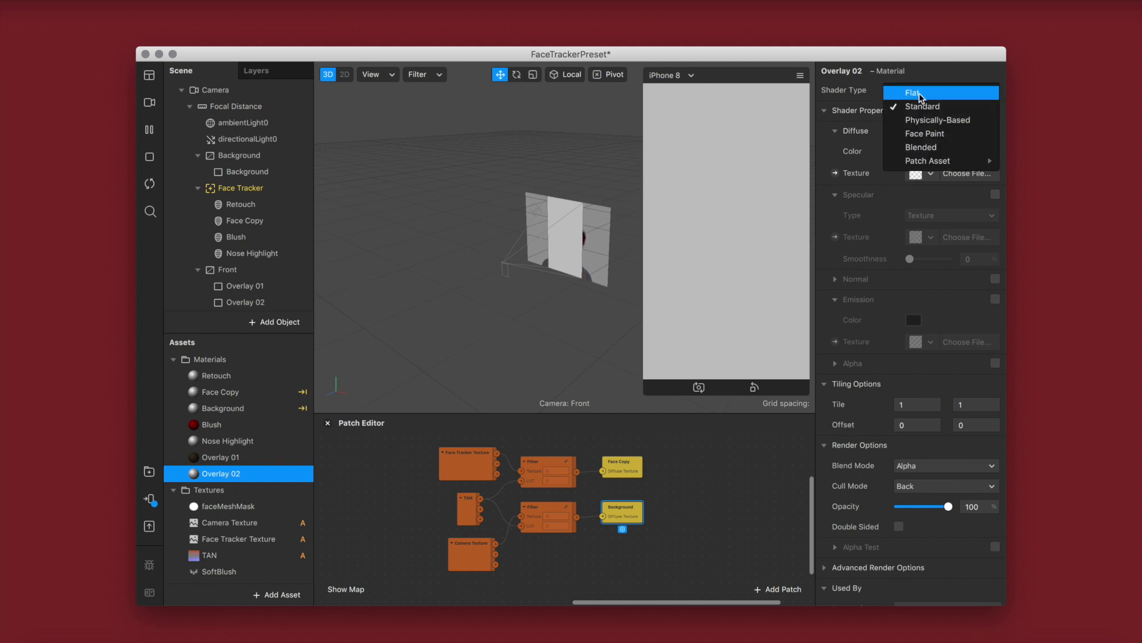
left_click(920, 94)
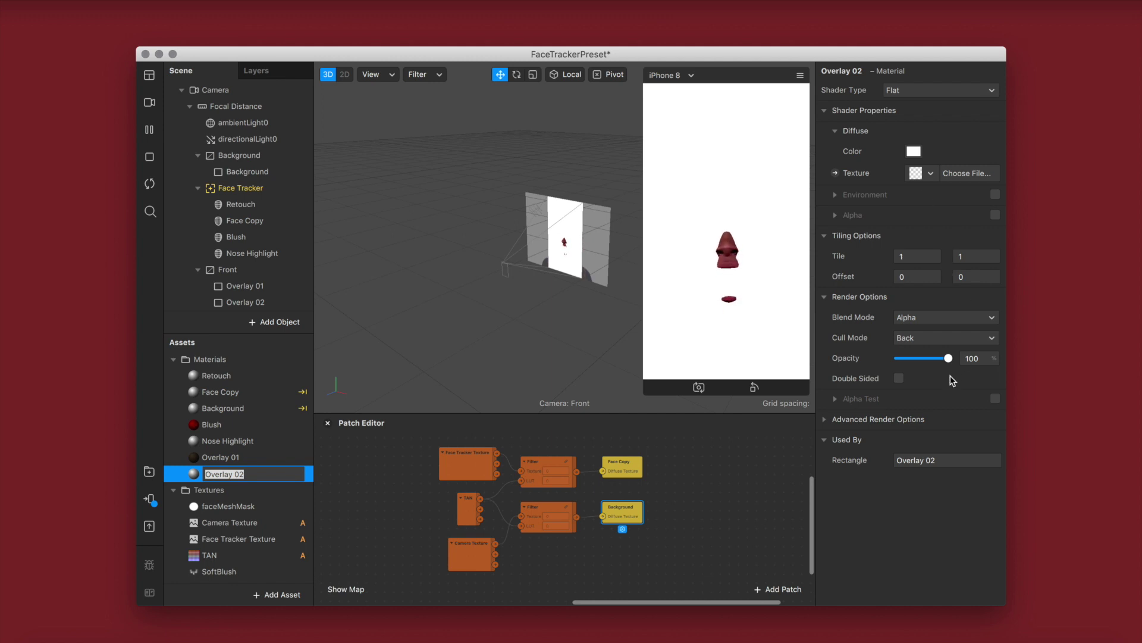
left_click(824, 420)
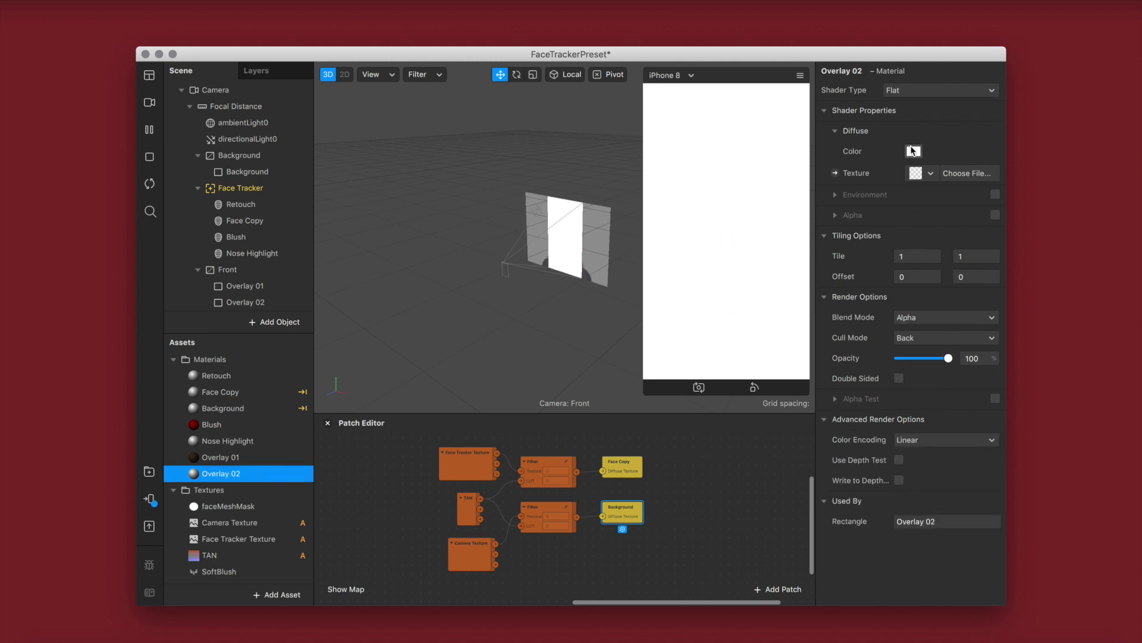
Step: Set the Overlay 02 material's diffuse color to black
left_click(913, 151)
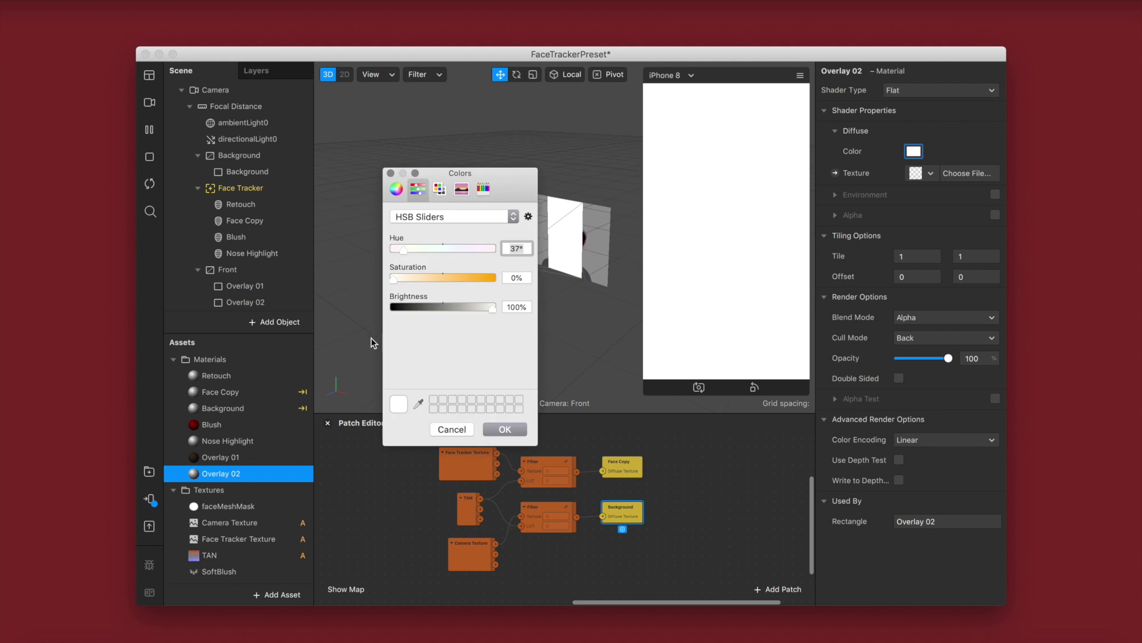
left_click_drag(394, 278, 433, 276)
left_click(445, 308)
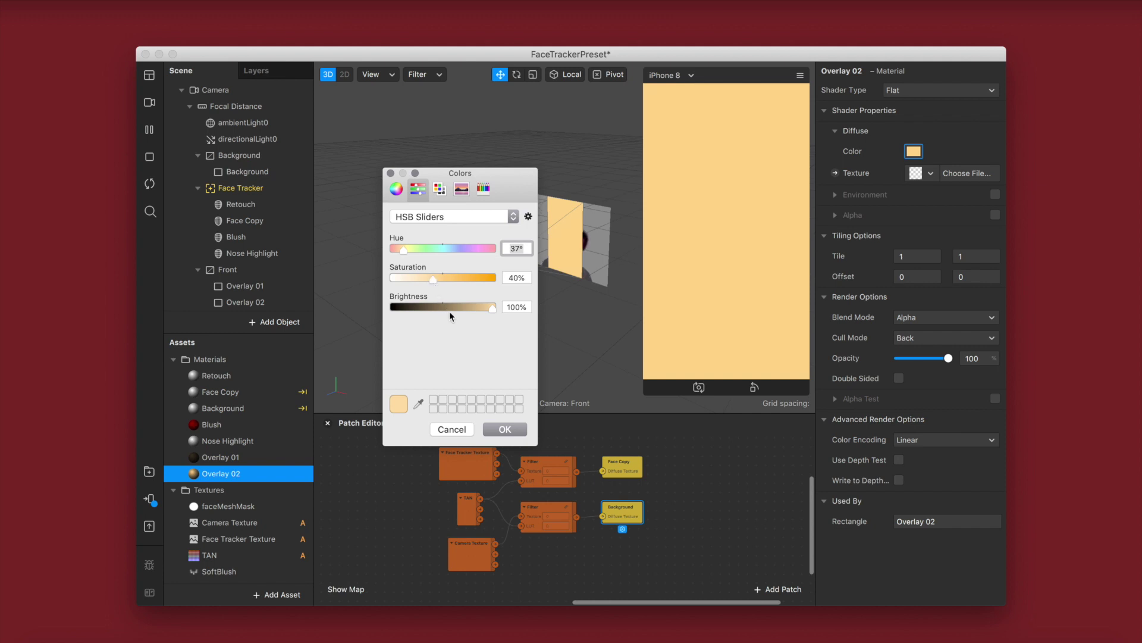
left_click_drag(443, 310, 321, 310)
left_click(504, 429)
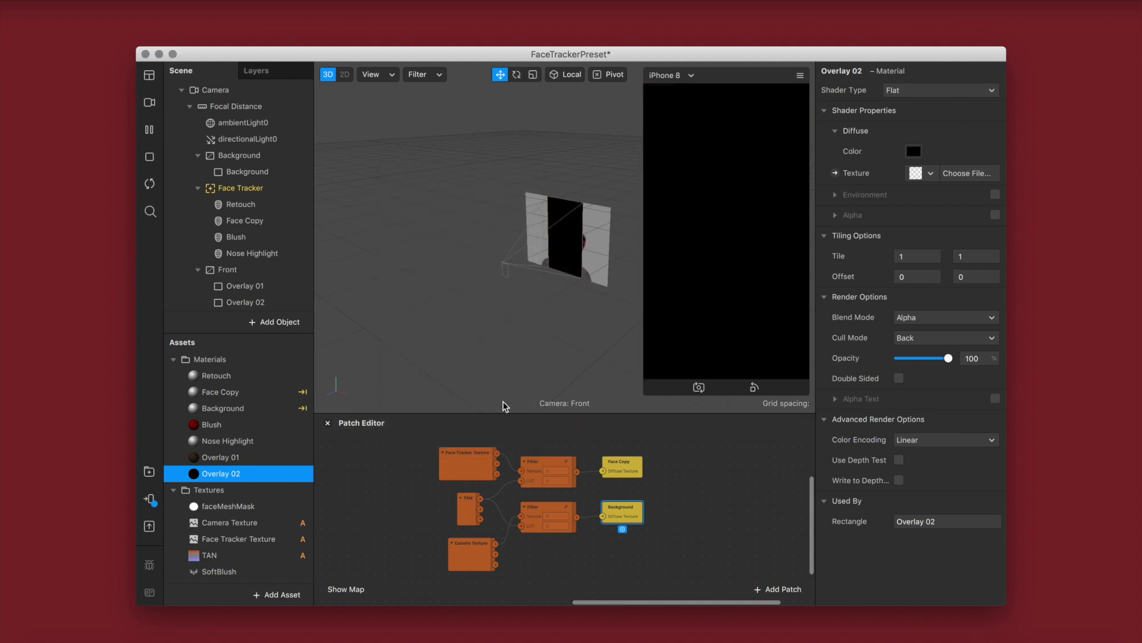
Step: Set the Overlay 02 material's blend mode to Multiply and its opacity to 8%
left_click(982, 317)
left_click(936, 375)
left_click(914, 358)
left_click_drag(914, 358, 903, 361)
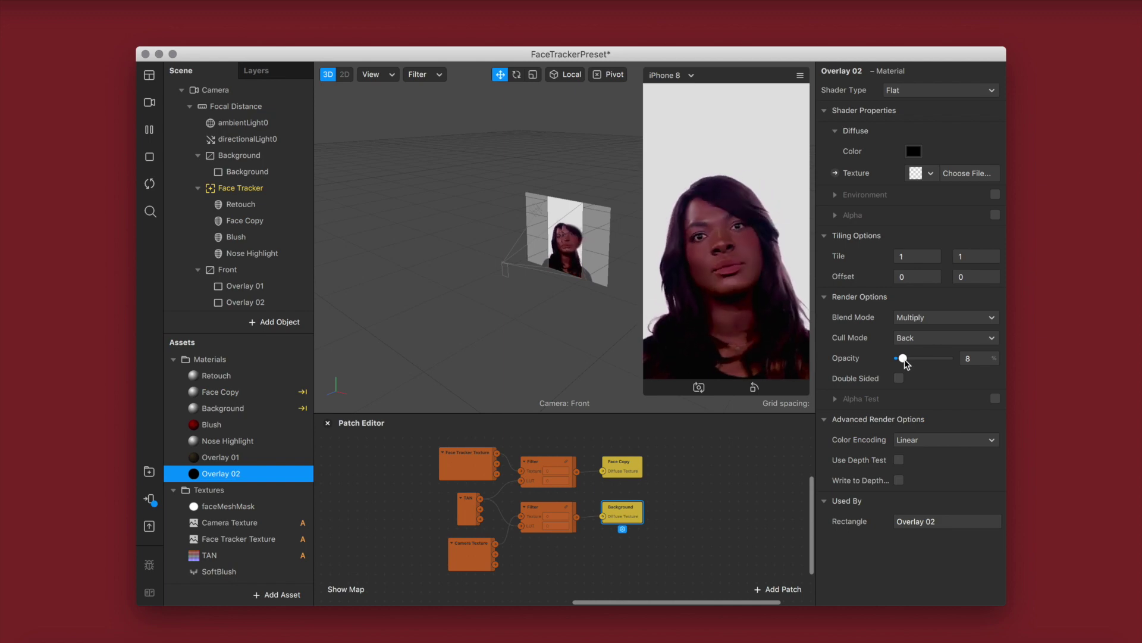
Step: Duplicate the Overlay 02 rectangle in the Front canvas and rename the copy Overlay 03
scroll(248, 280, "down", 1)
right_click(252, 285)
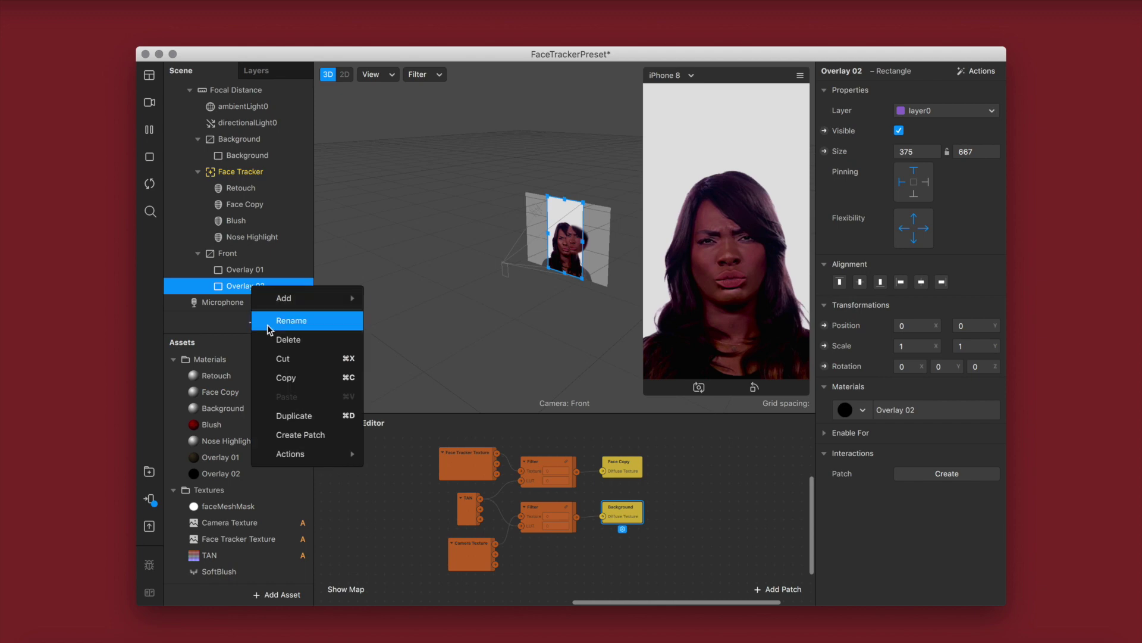
left_click(291, 416)
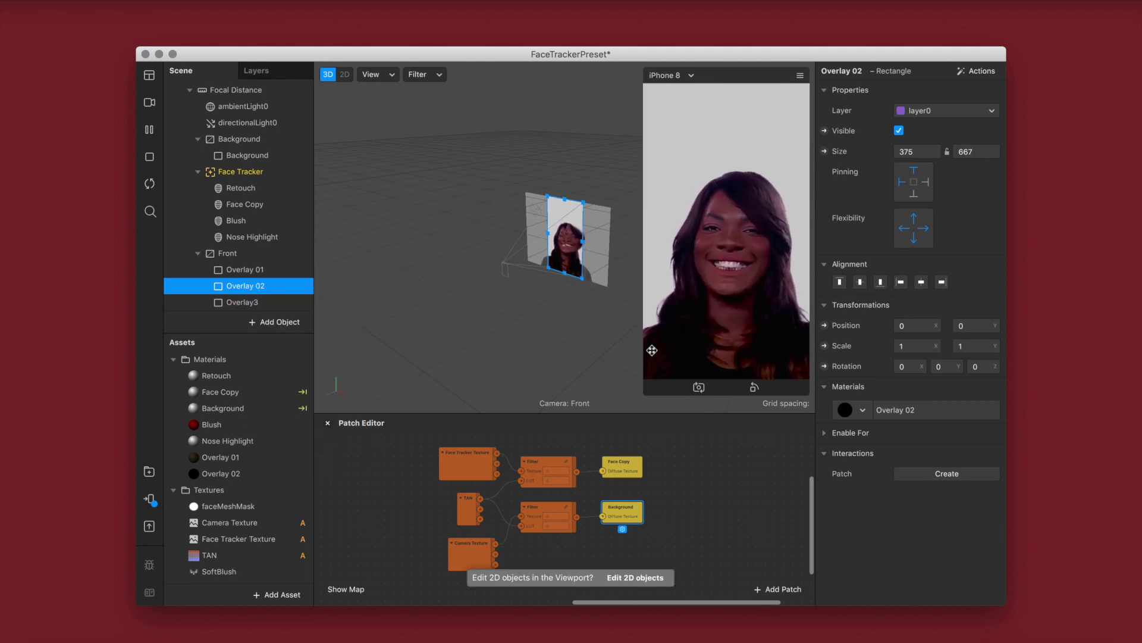
double_click(263, 302)
left_click(258, 303)
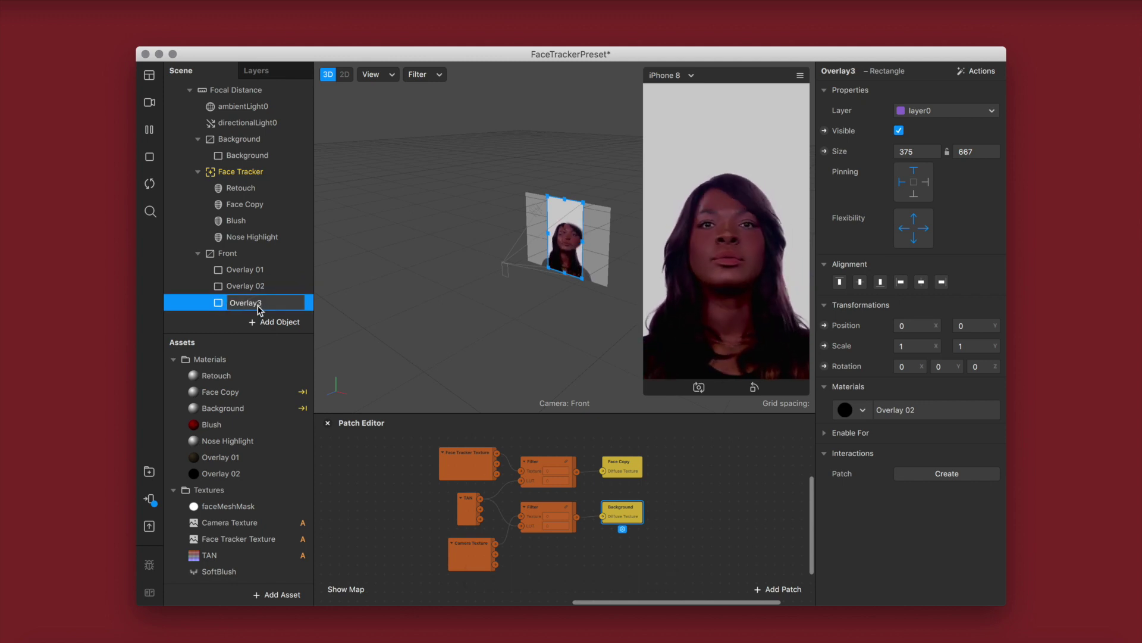
type("0")
key("Return")
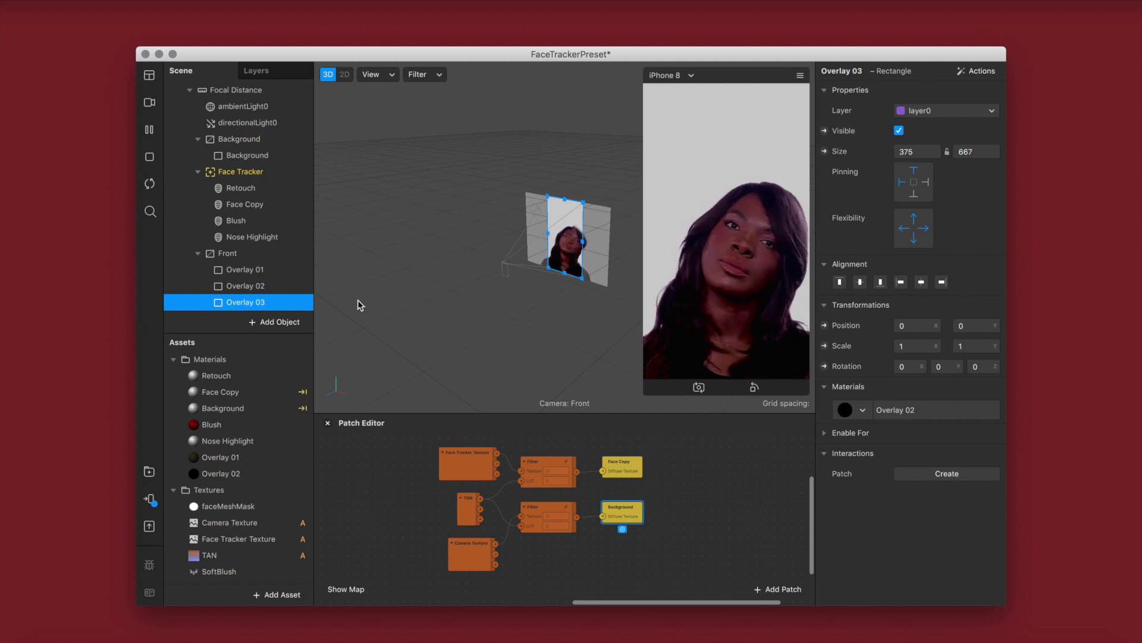
Step: Replace the Overlay 03 rectangle's material with a new one and rename that material Overlay 03
left_click(862, 410)
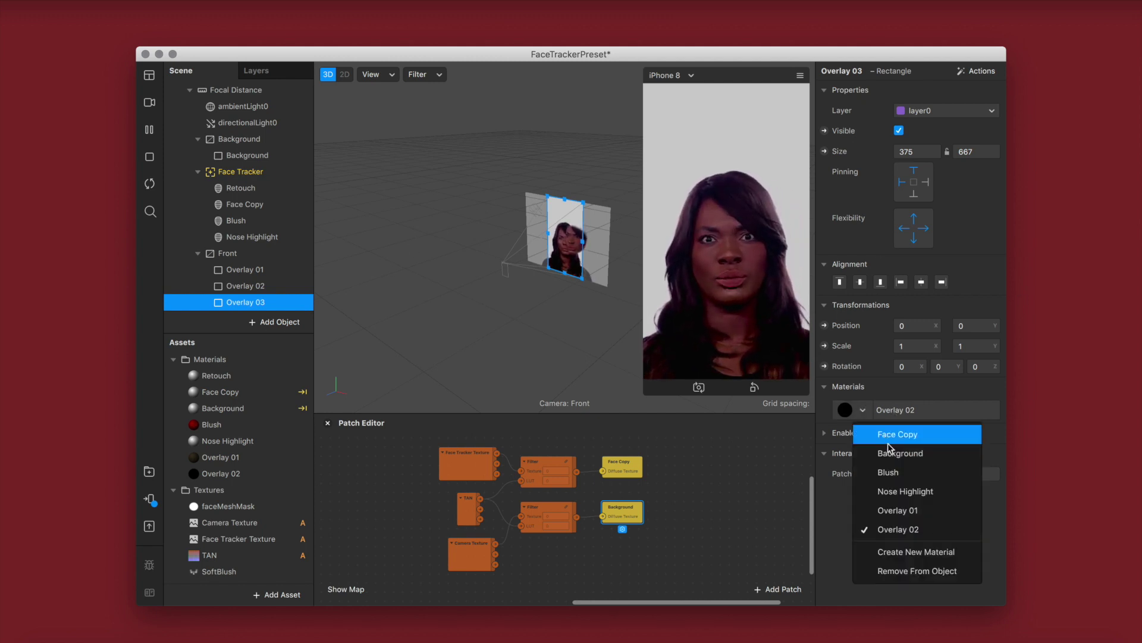
left_click(905, 550)
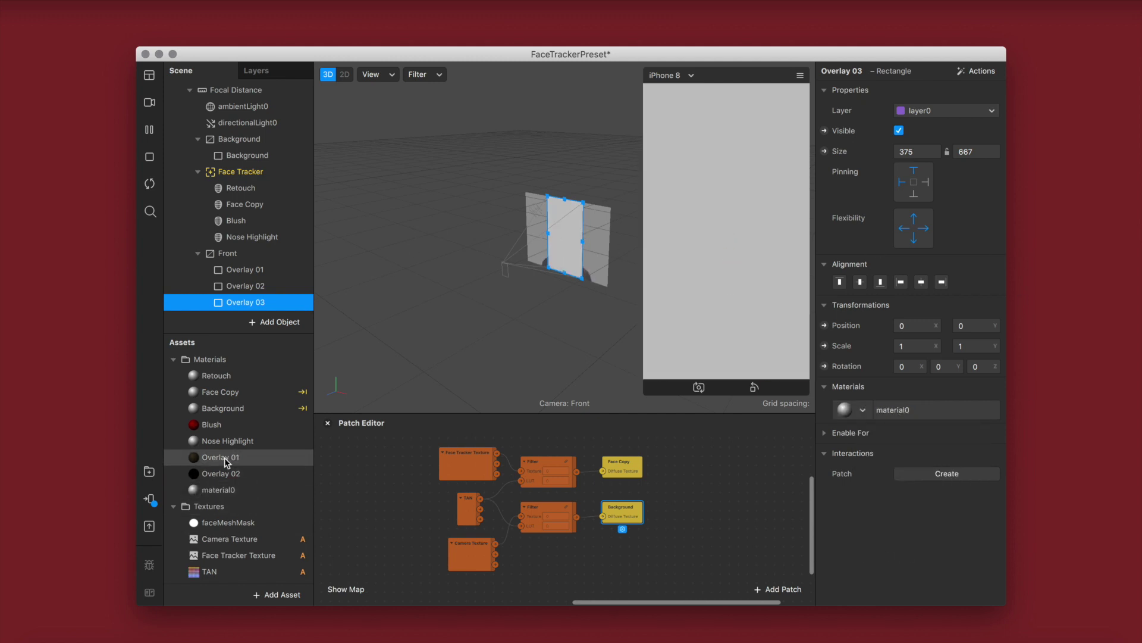
double_click(227, 491)
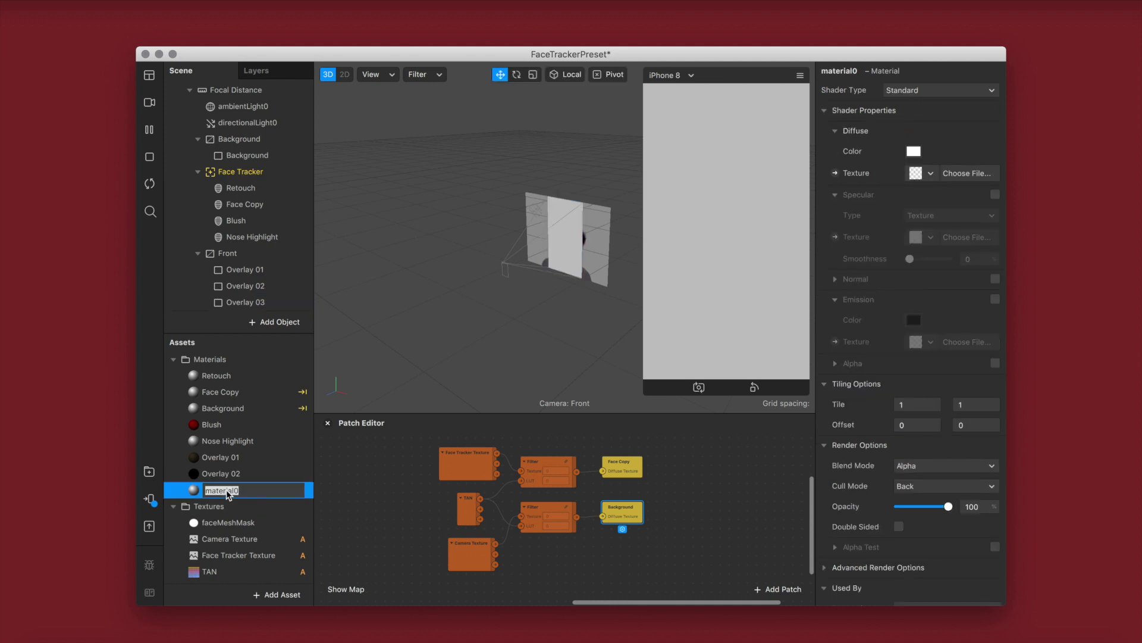
type("Overlay 03")
key("Return")
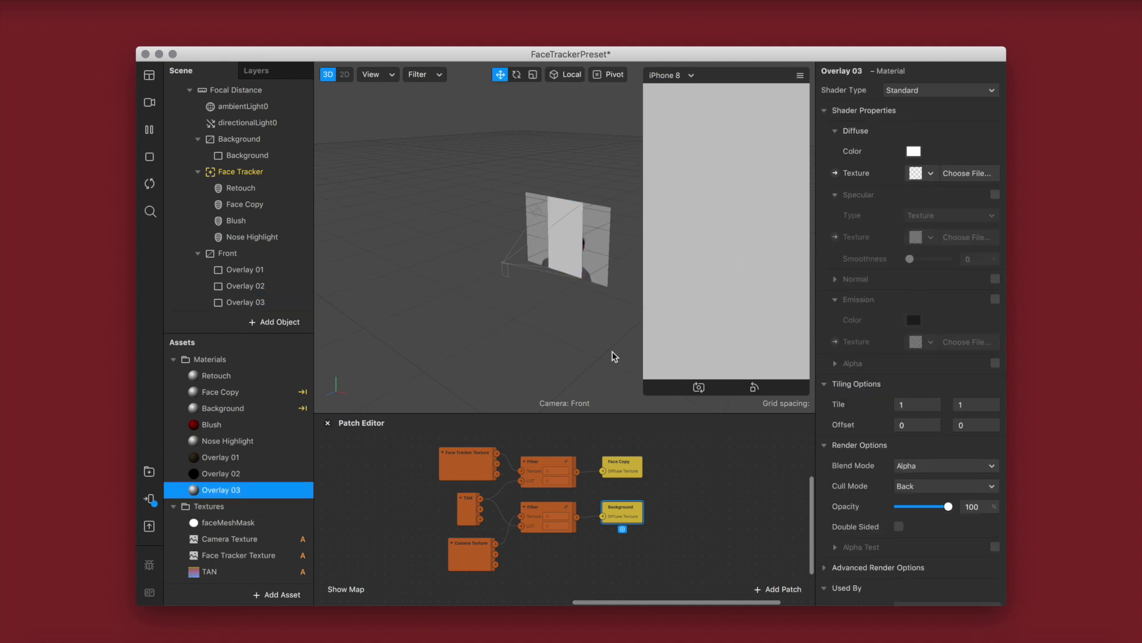
Step: Set the Overlay 03 material's shader type to Flat and turn off its depth test and depth writing
left_click(915, 93)
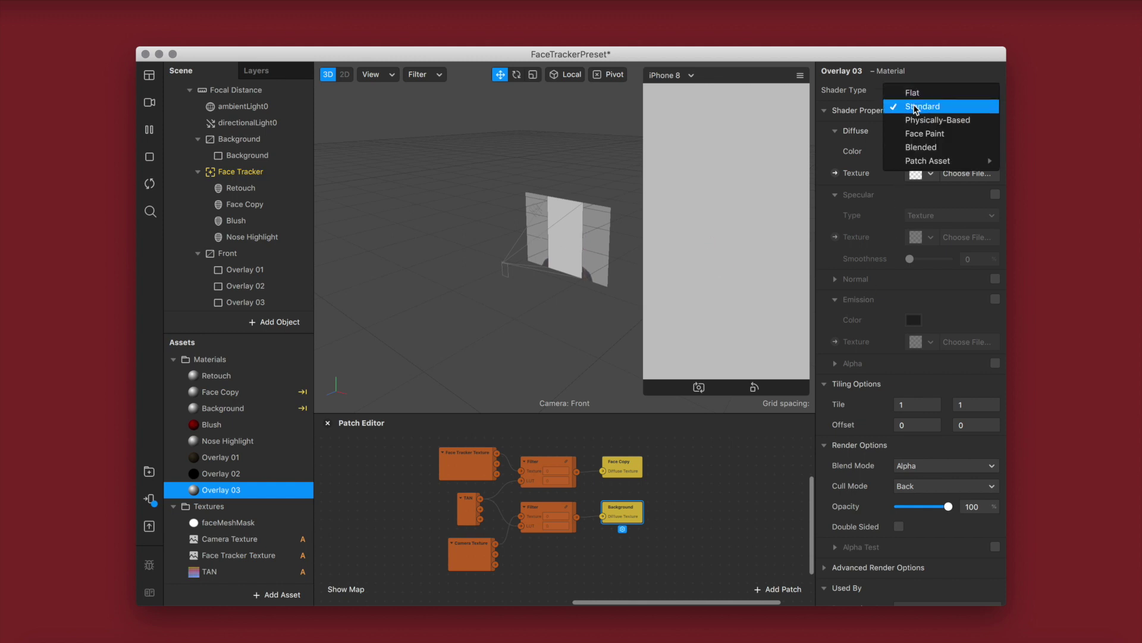
left_click(915, 94)
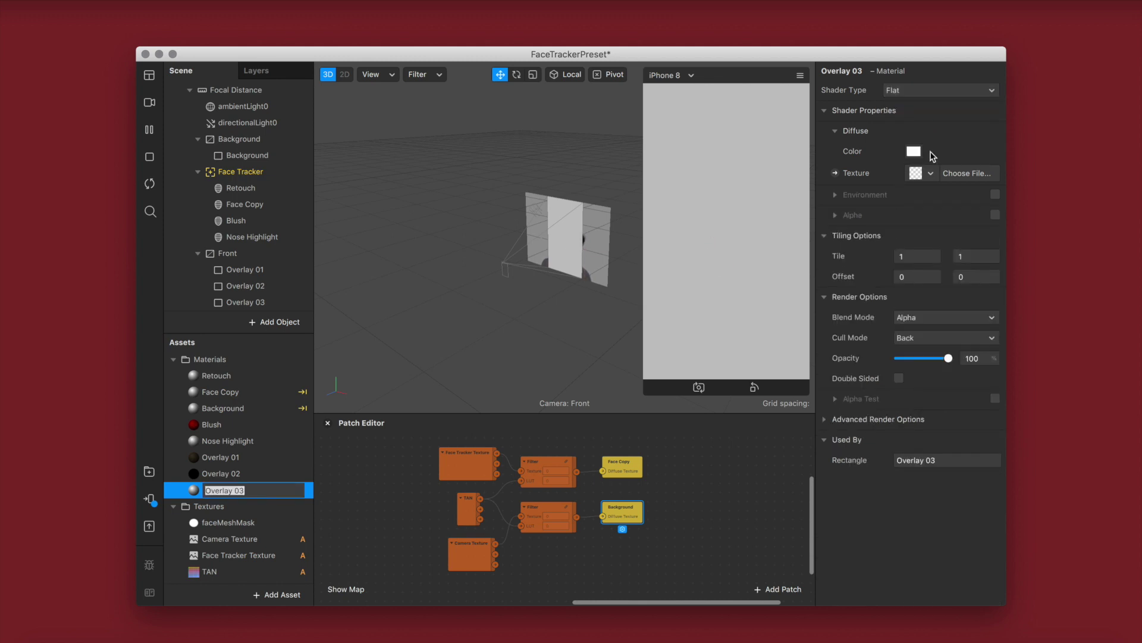
left_click(824, 419)
left_click(899, 459)
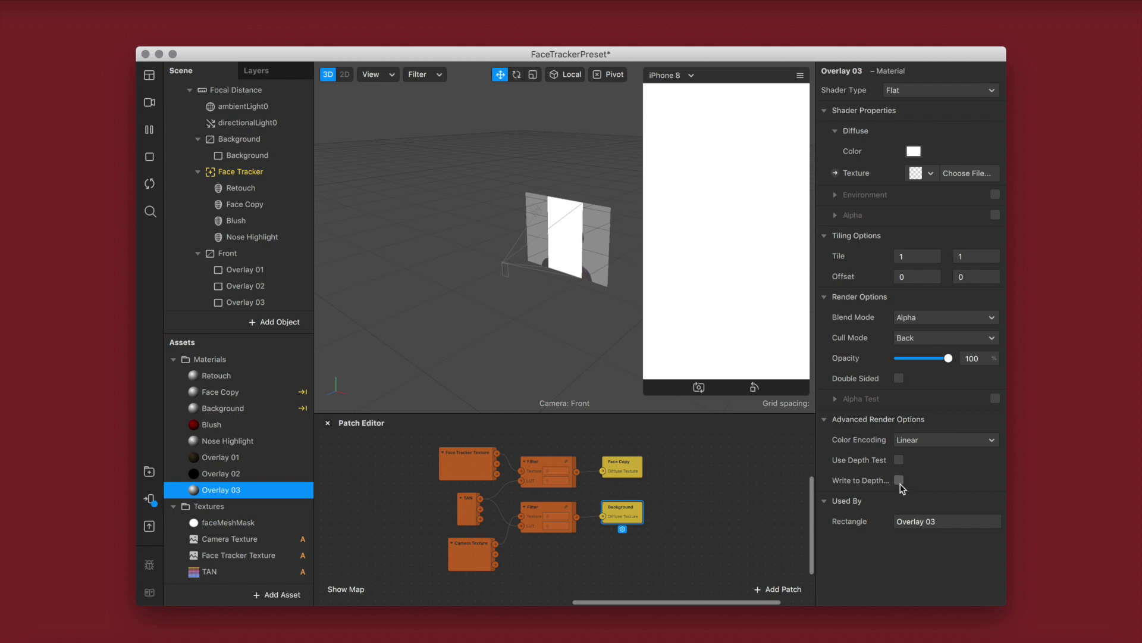
Step: Set the Overlay 03 material's diffuse color to a dark neutral gray by lowering the brightness
left_click(914, 152)
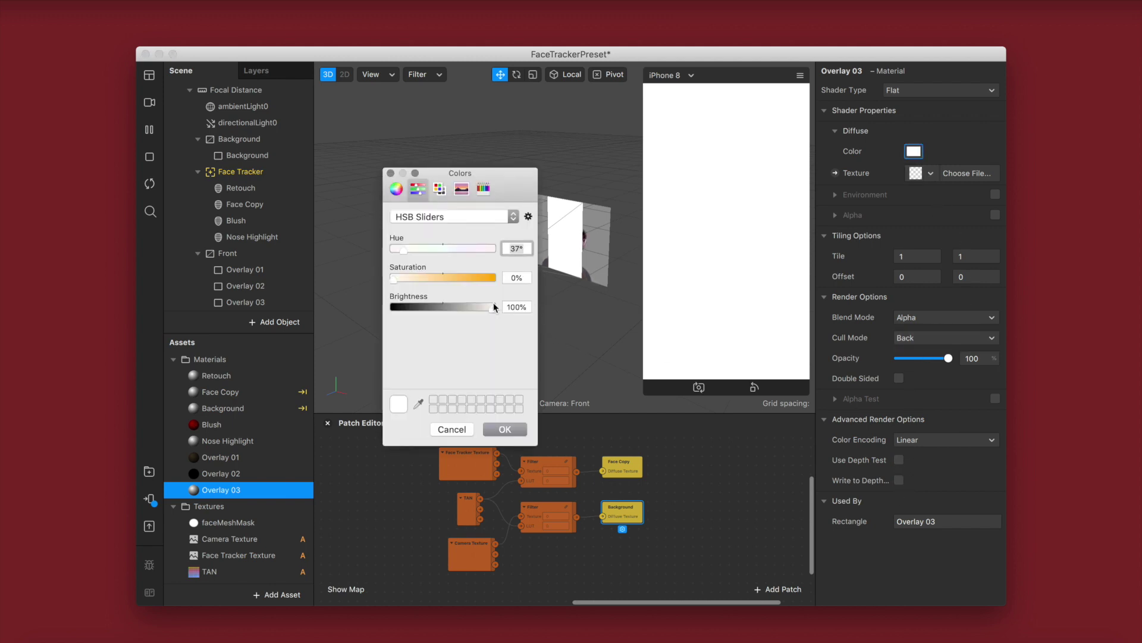
left_click_drag(430, 308, 416, 308)
left_click(503, 429)
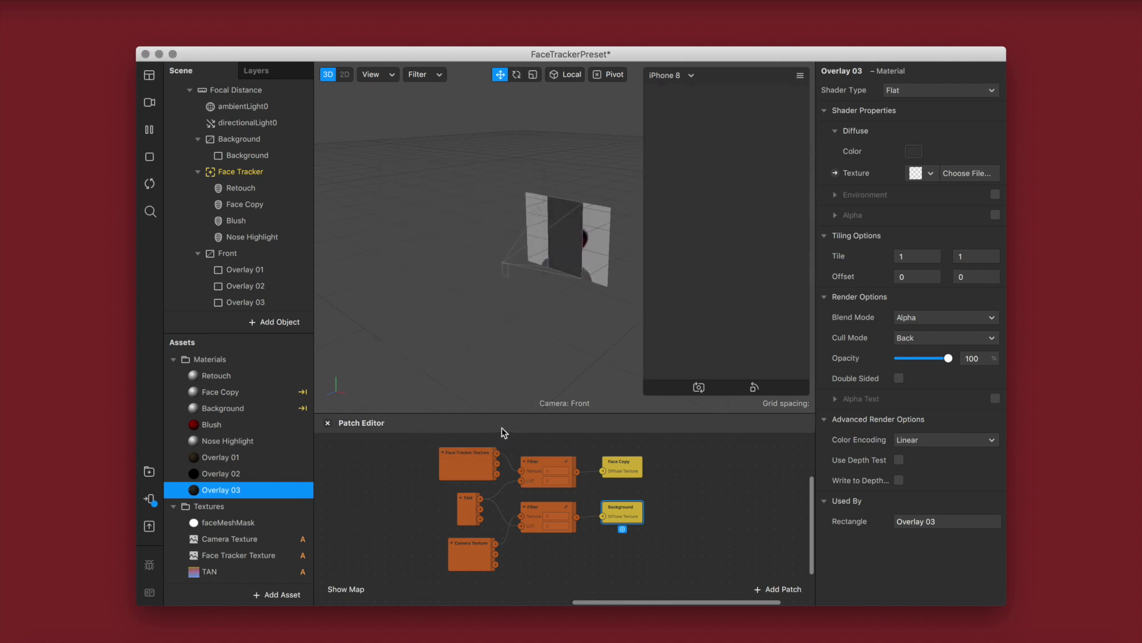
Step: Set the Overlay 03 material's blend mode to Add and its opacity to 12%
left_click(914, 319)
left_click(915, 321)
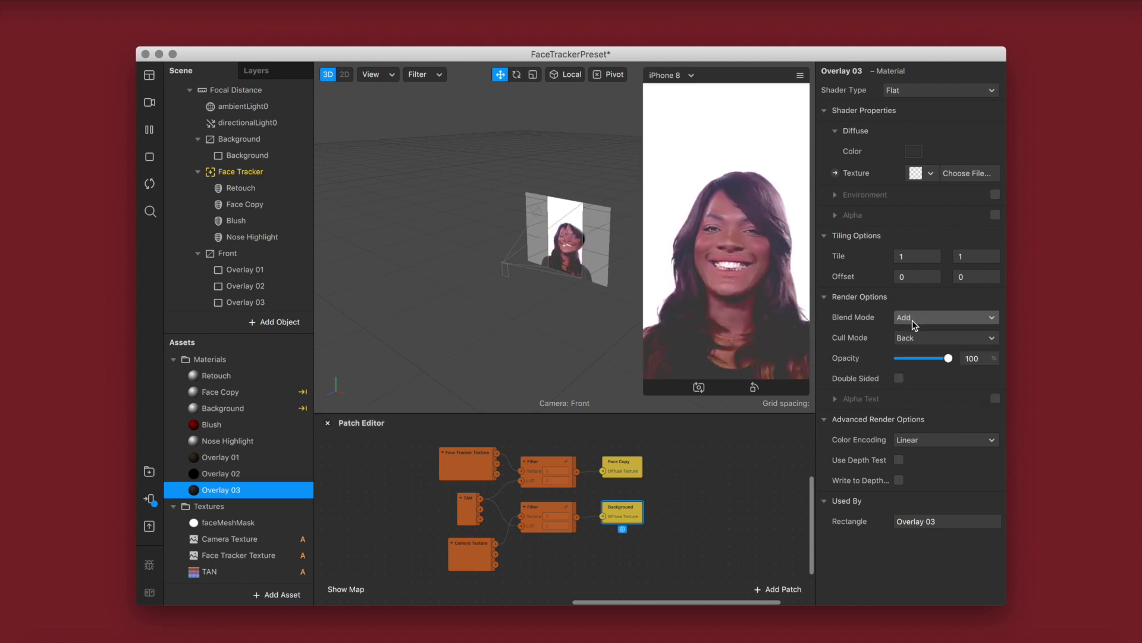
left_click_drag(950, 359, 904, 359)
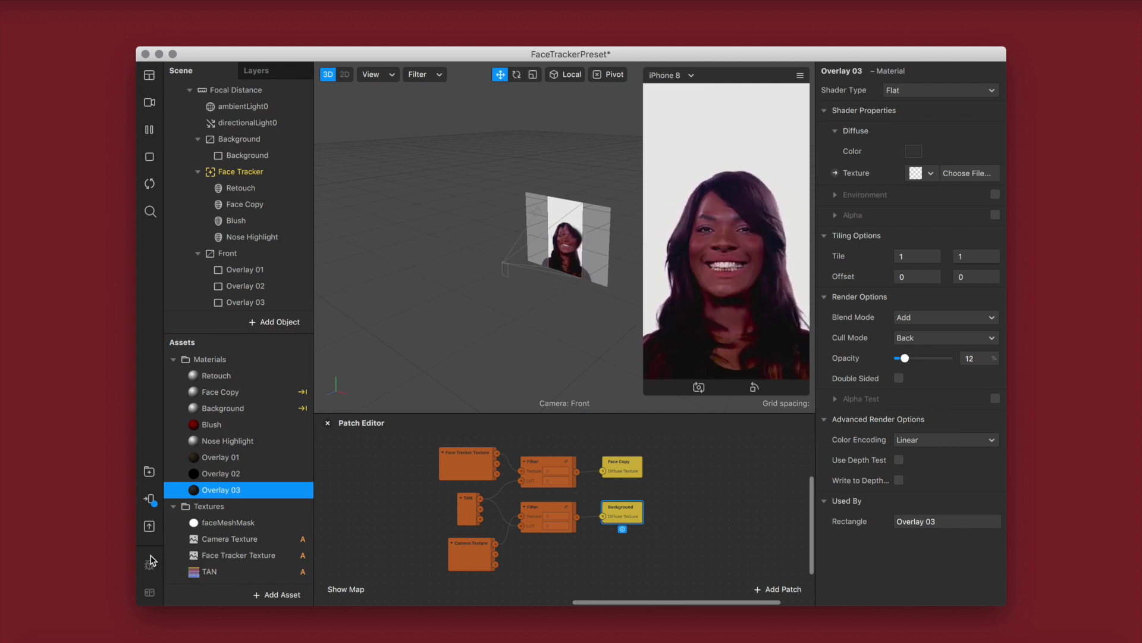
Step: Check the device preview options and look through the NoseHighlight, SoftBlush and TAN texture assets
left_click(150, 498)
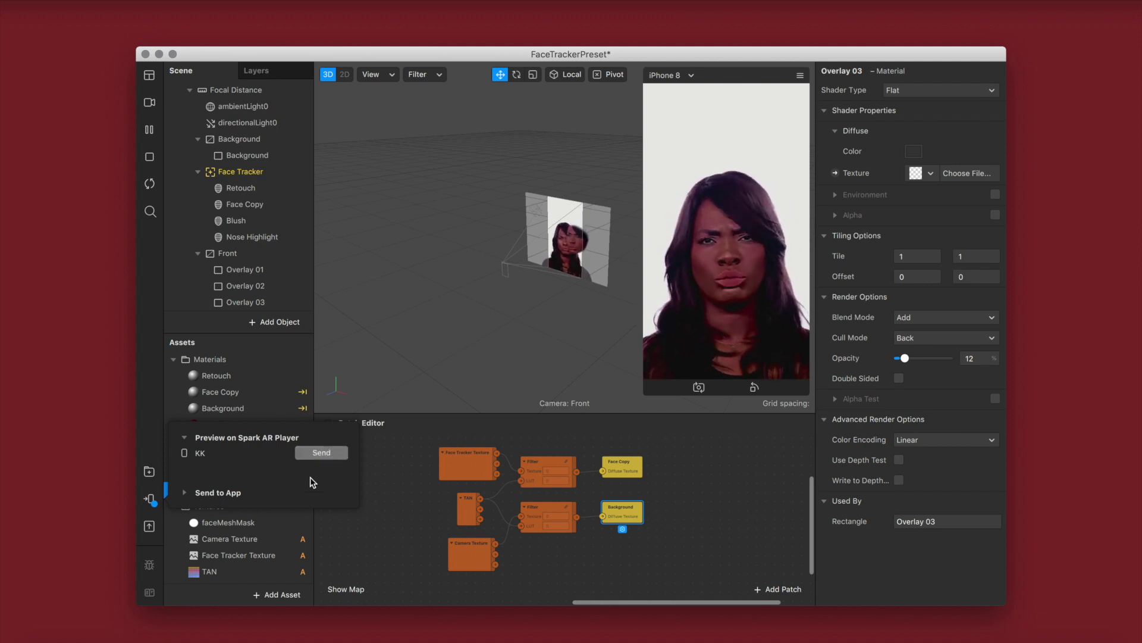
left_click(241, 538)
scroll(247, 539, "down", 3)
left_click(245, 542)
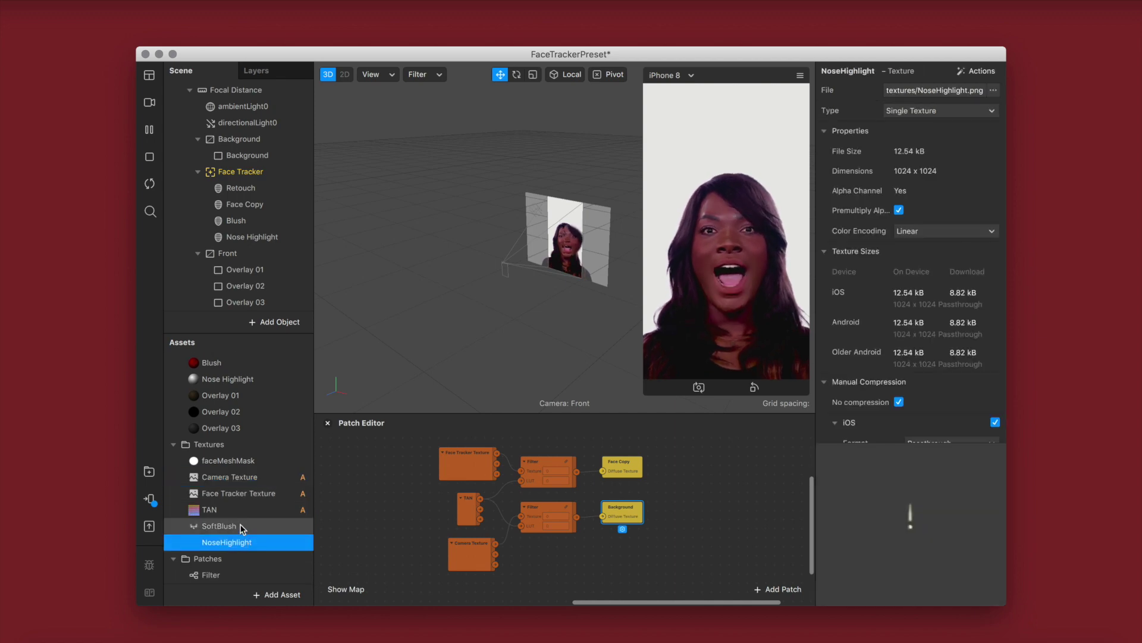
left_click(238, 525)
left_click(238, 509)
scroll(238, 509, "up", 3)
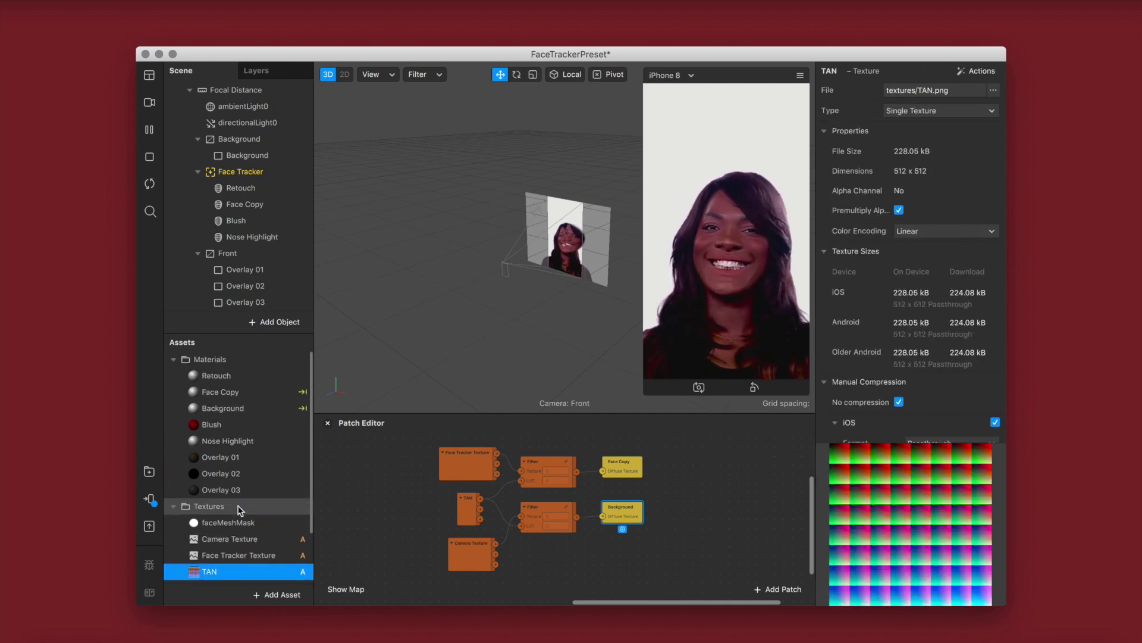
Step: Add a new rectangle to the Front canvas and rename it Grain Overlay
left_click(244, 253)
scroll(247, 255, "down", 1)
right_click(246, 230)
mouse_move(274, 242)
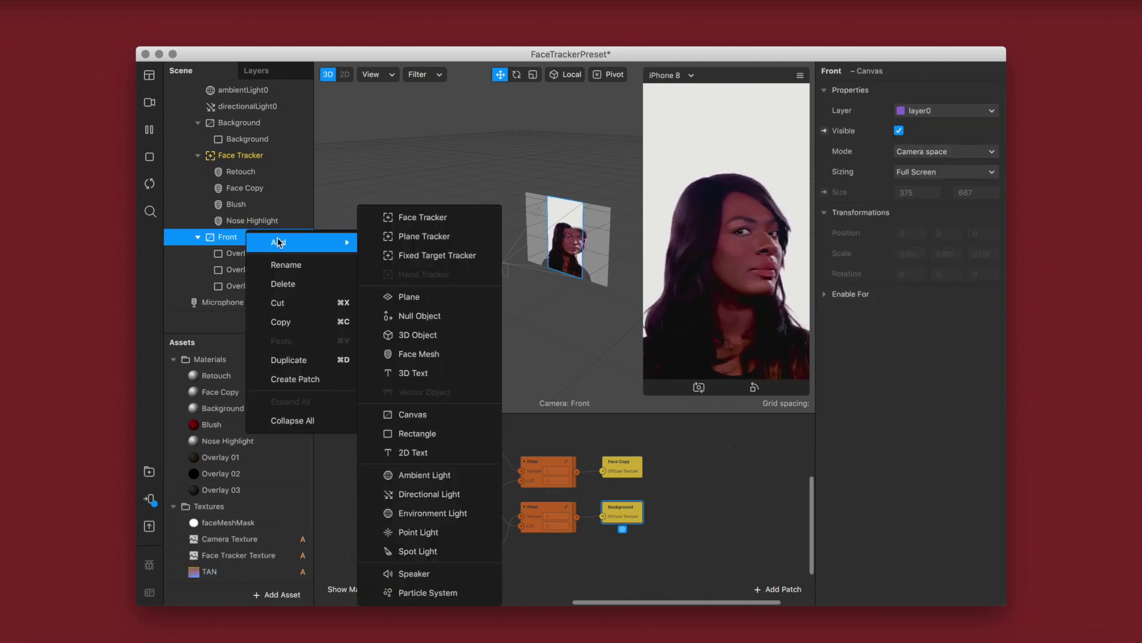
left_click(426, 436)
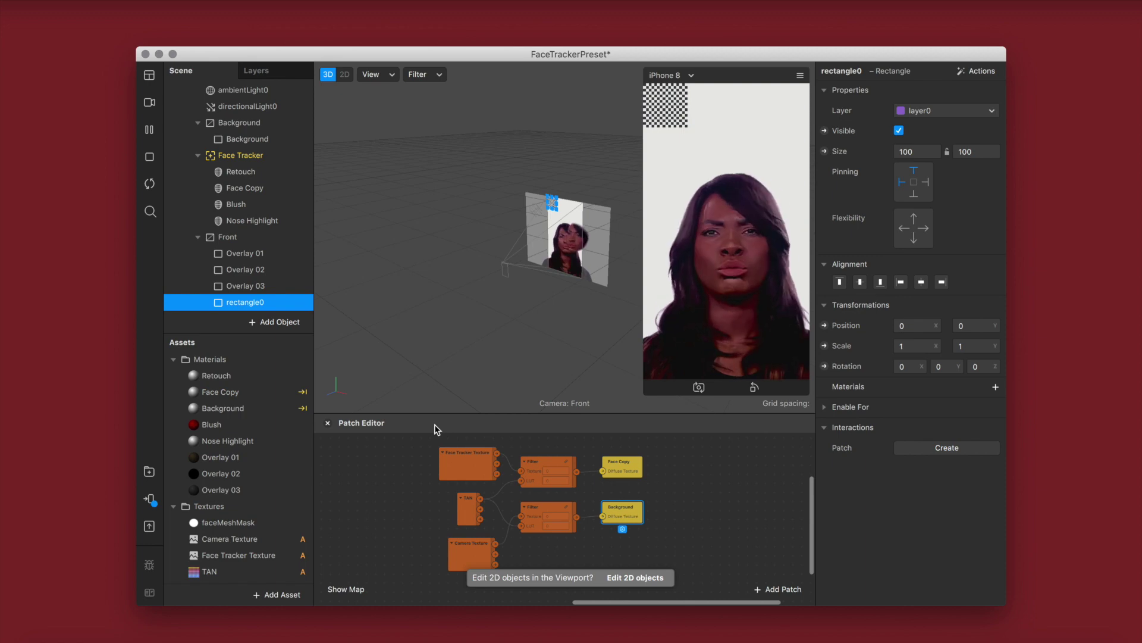
double_click(247, 304)
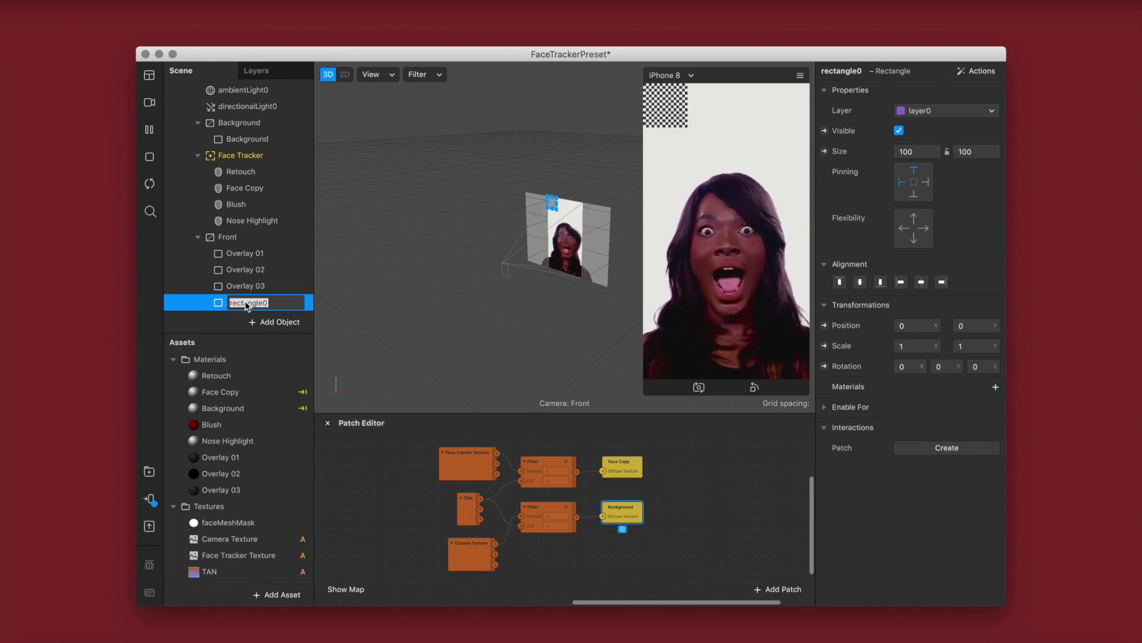
type("Grain")
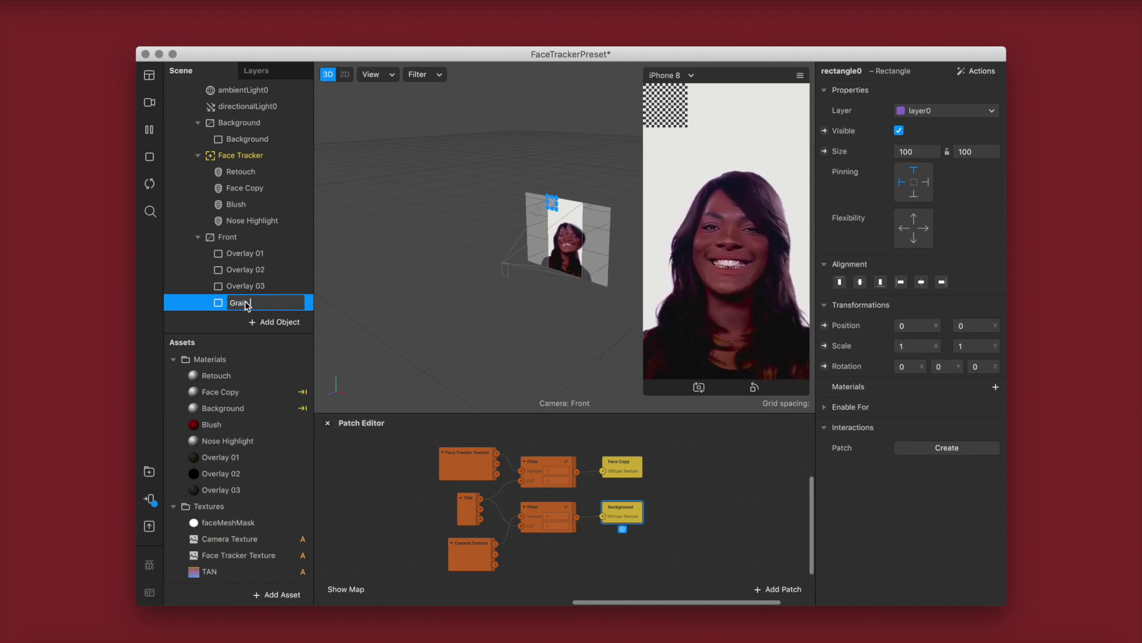
type("0verlay")
key("Return")
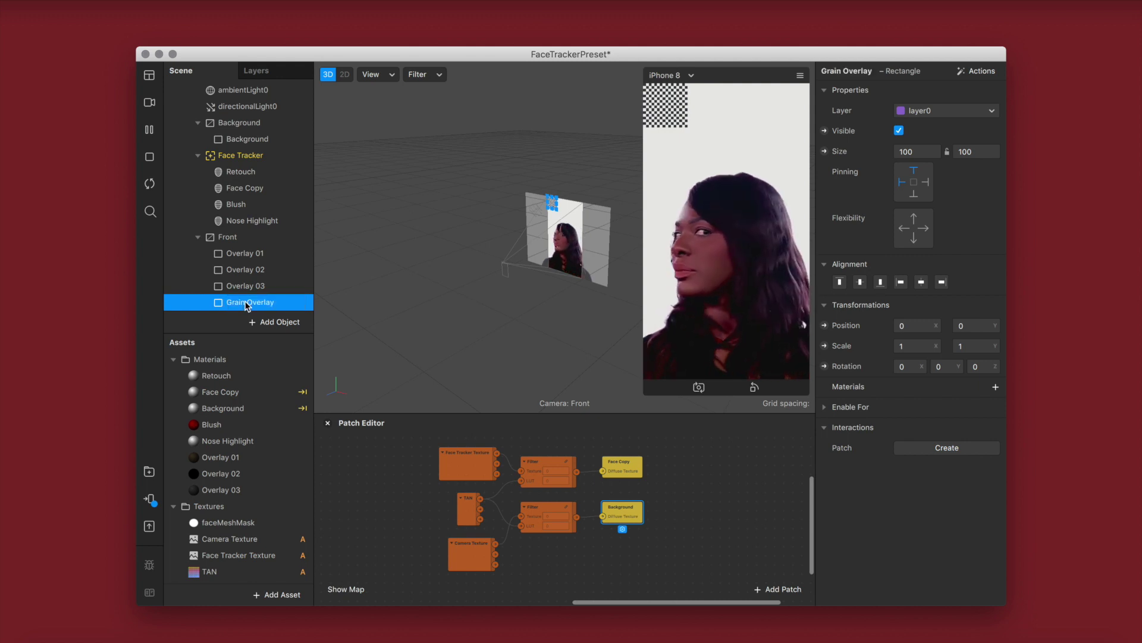
Step: Size the Grain Overlay rectangle to fill the canvas width and height, 375 by 667
left_click(905, 151)
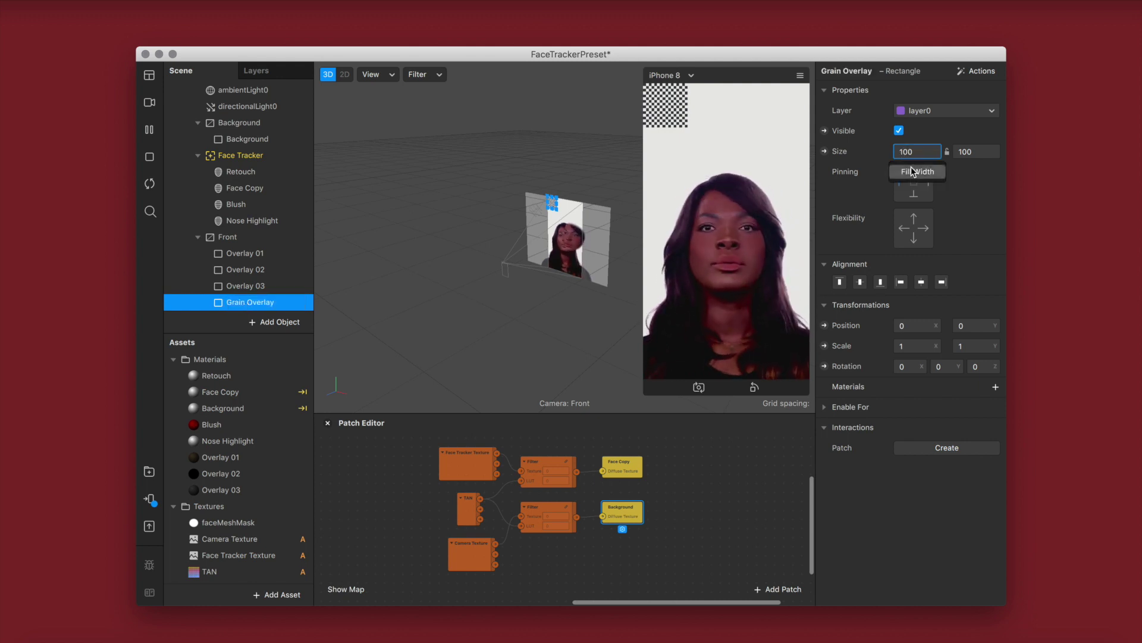
type("375")
key("Return")
left_click(986, 151)
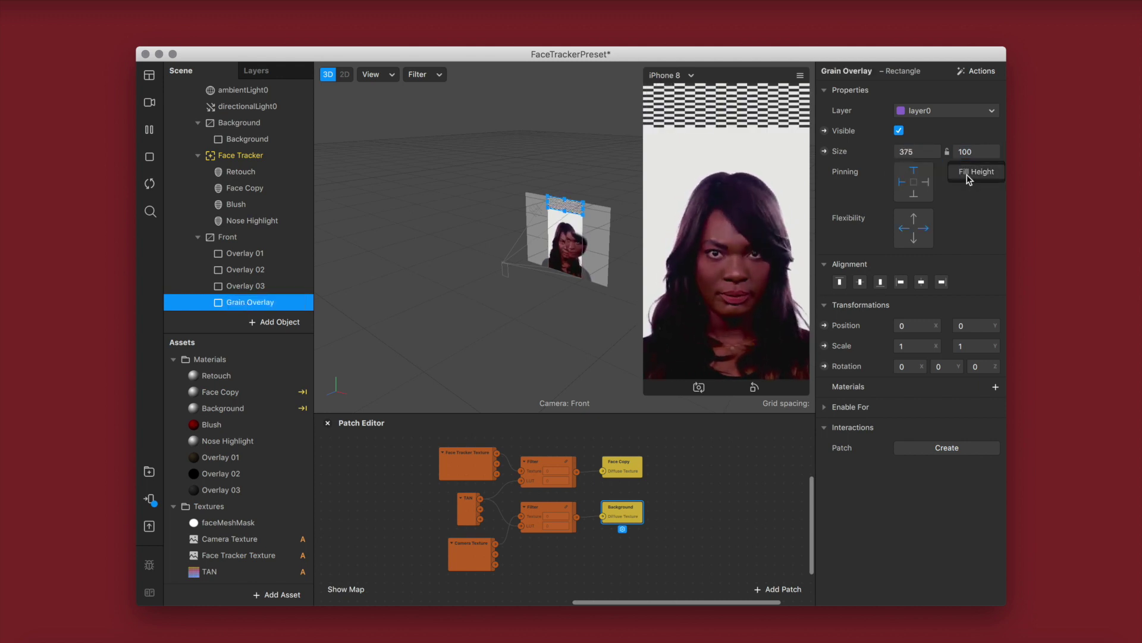
left_click(969, 178)
Step: Create a new material for the Grain Overlay rectangle and rename that material Grain Overlay
left_click(996, 387)
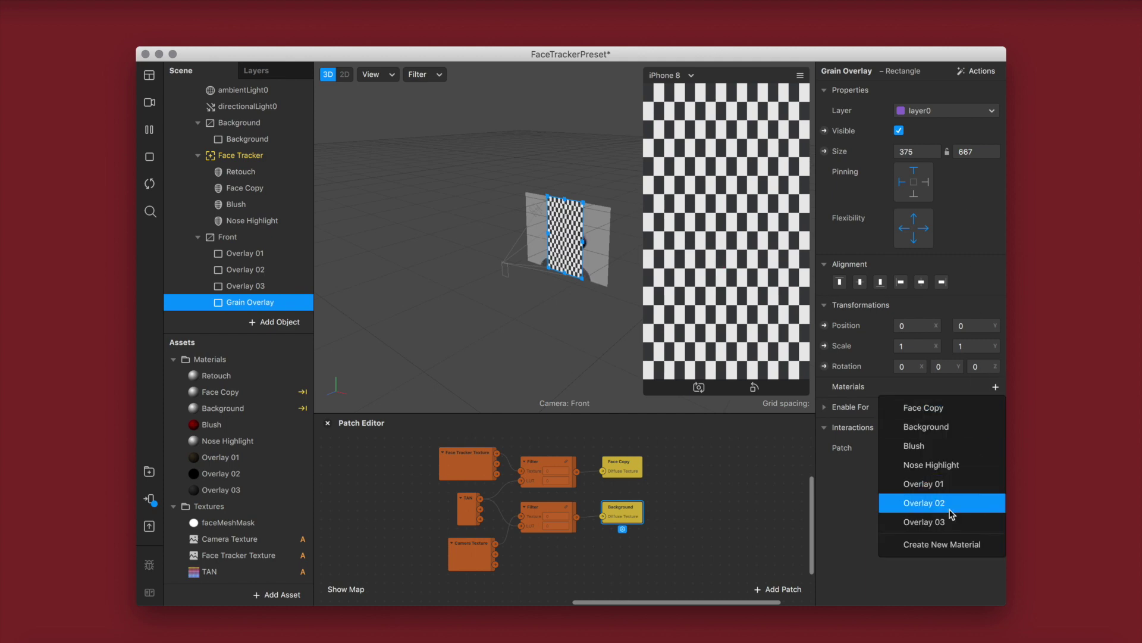
left_click(933, 544)
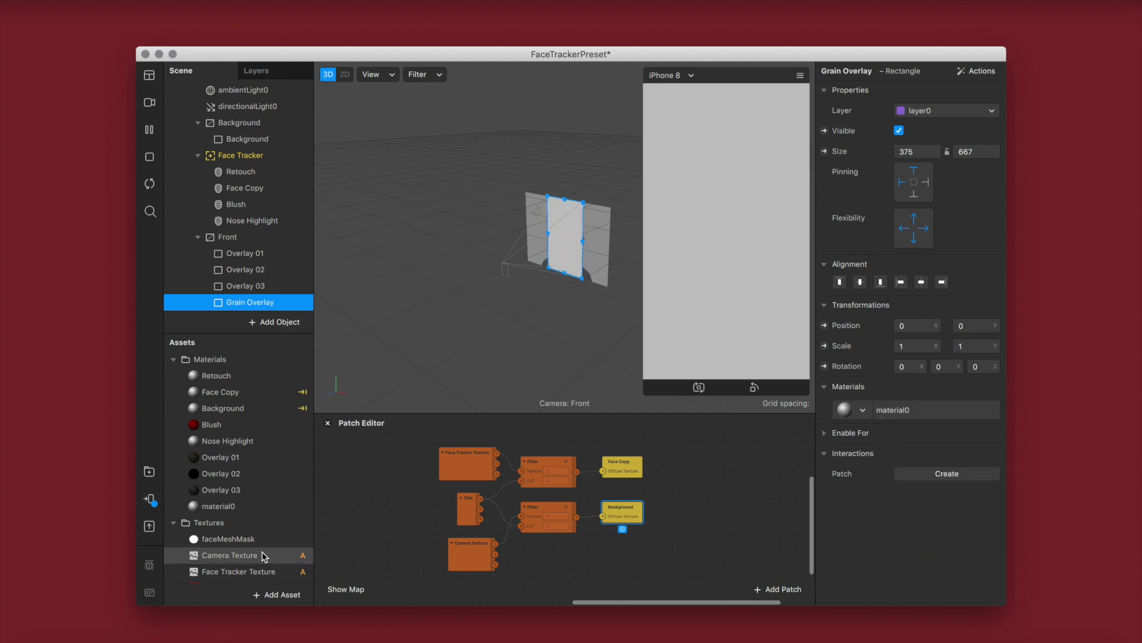
double_click(211, 507)
type("Grain Overlay")
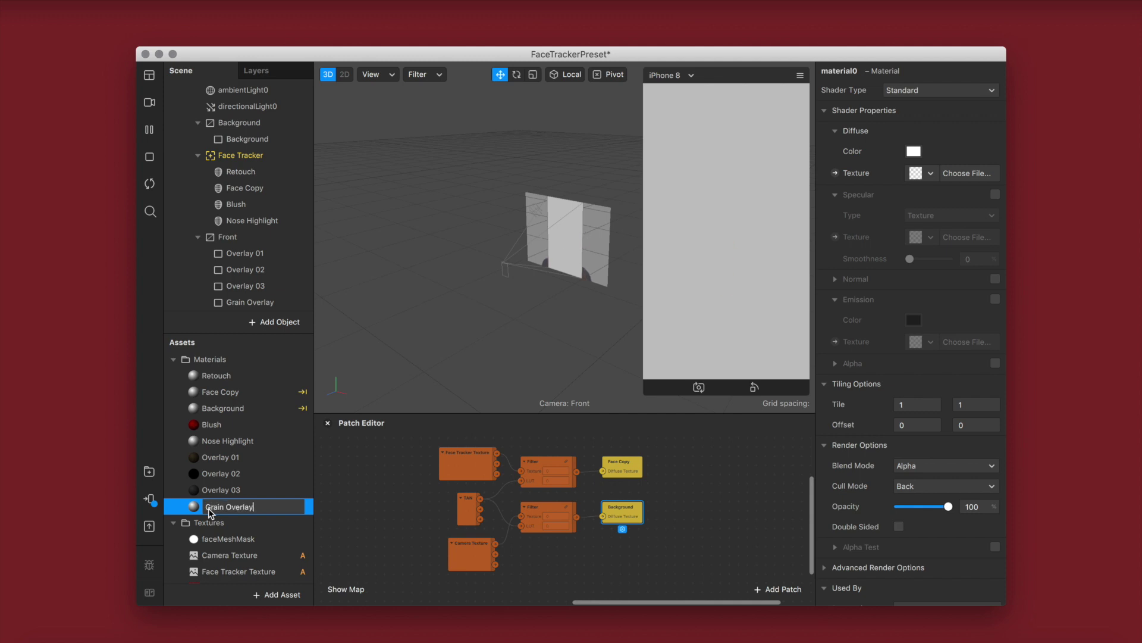
key("Return")
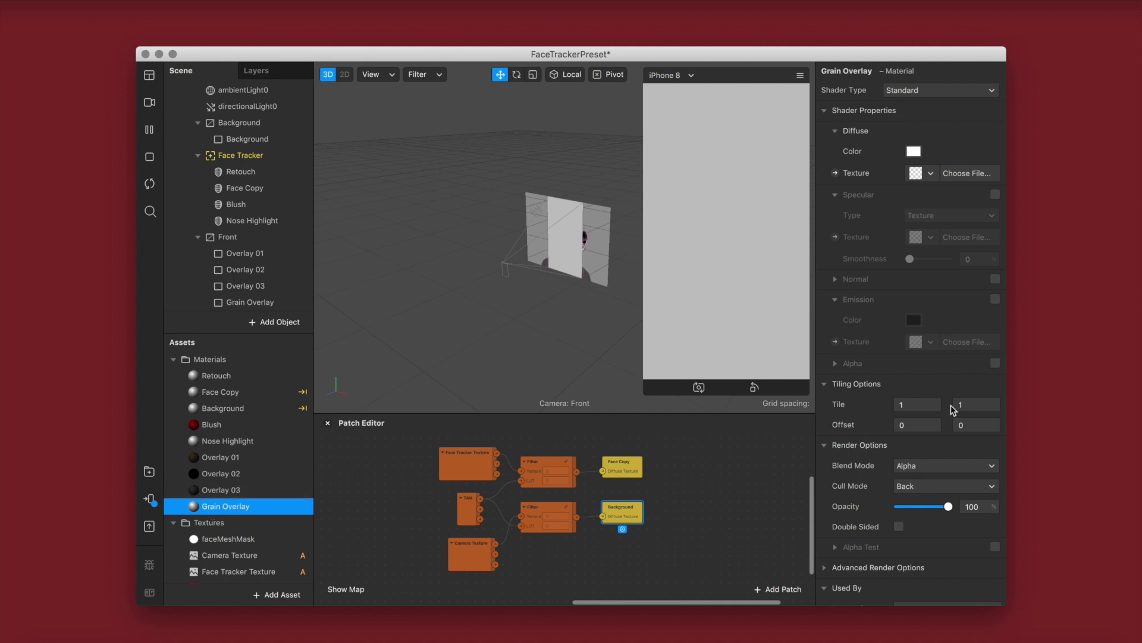
Step: Set the Grain Overlay material's shader to Flat and disable its depth test and depth writing
left_click(905, 90)
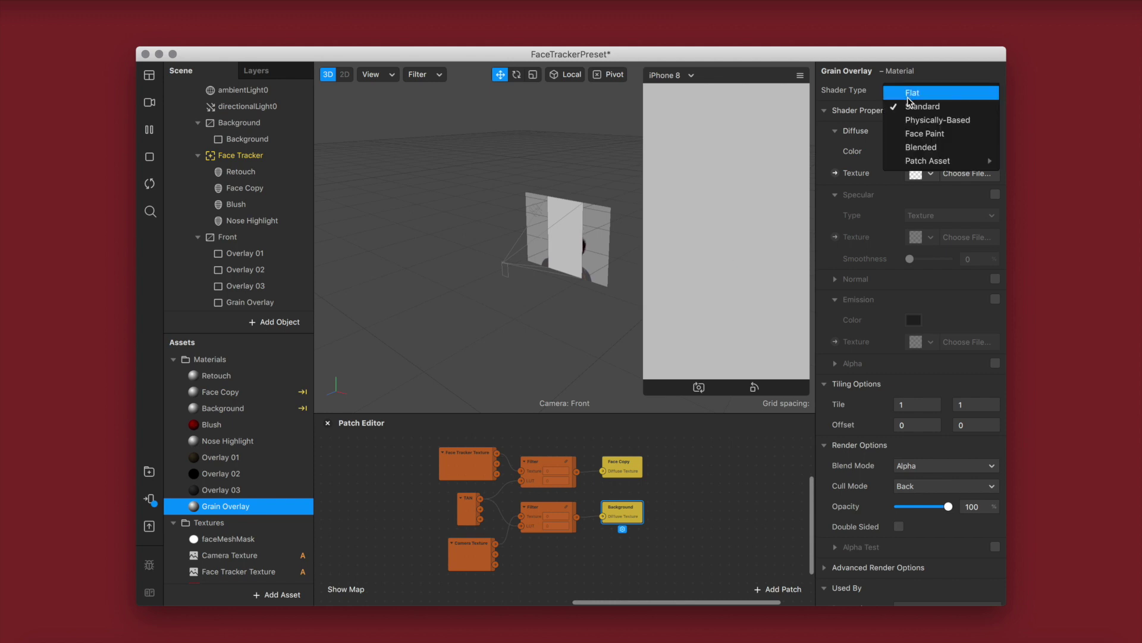
left_click(911, 93)
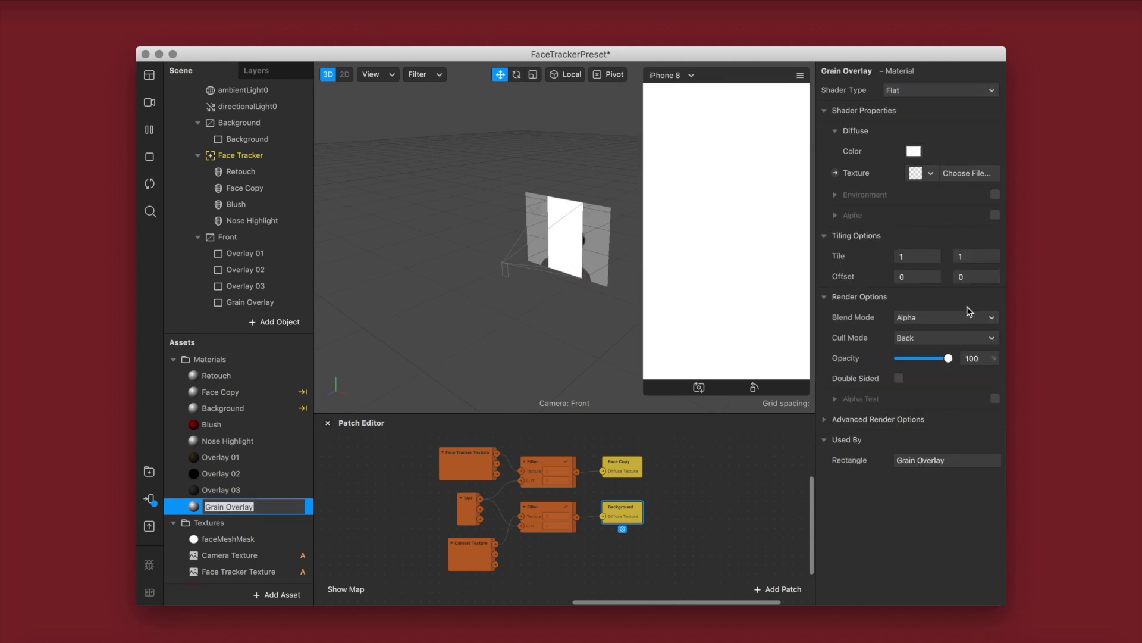
left_click(825, 419)
left_click(899, 459)
left_click(900, 480)
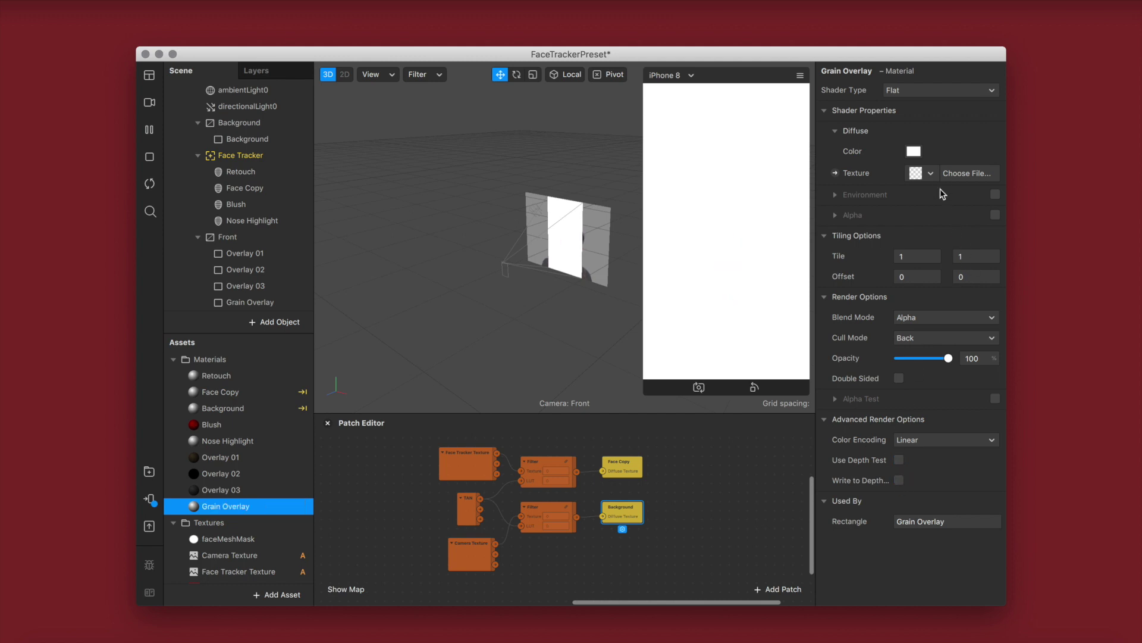
Step: Load Noise.png from the TEXTURES folder as the Grain Overlay material's diffuse texture
left_click(945, 174)
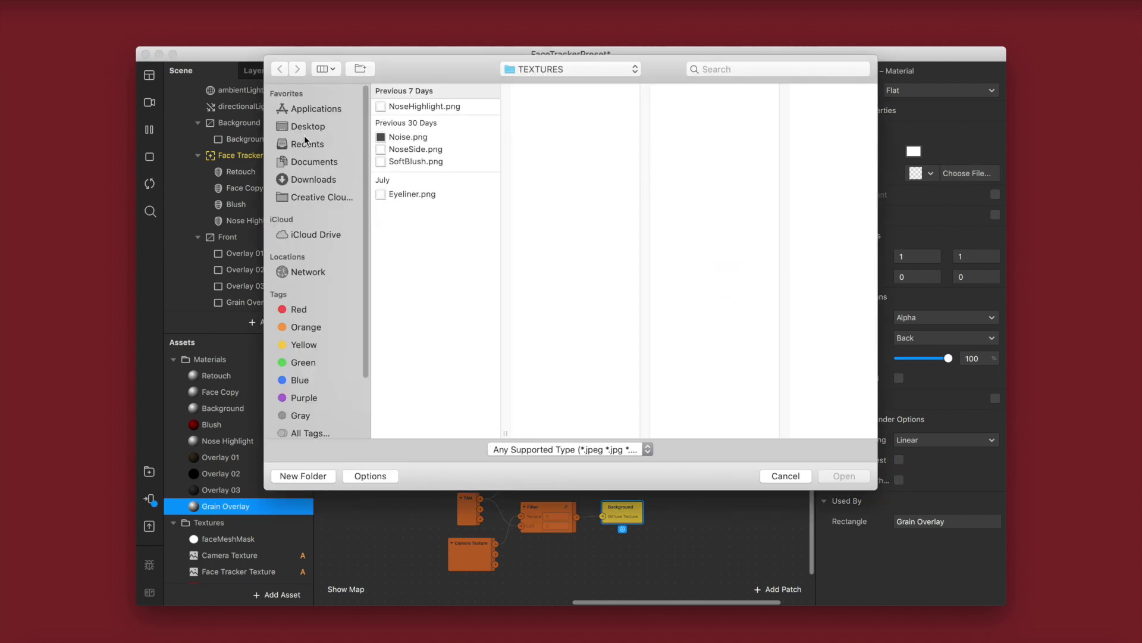
left_click(430, 137)
double_click(429, 137)
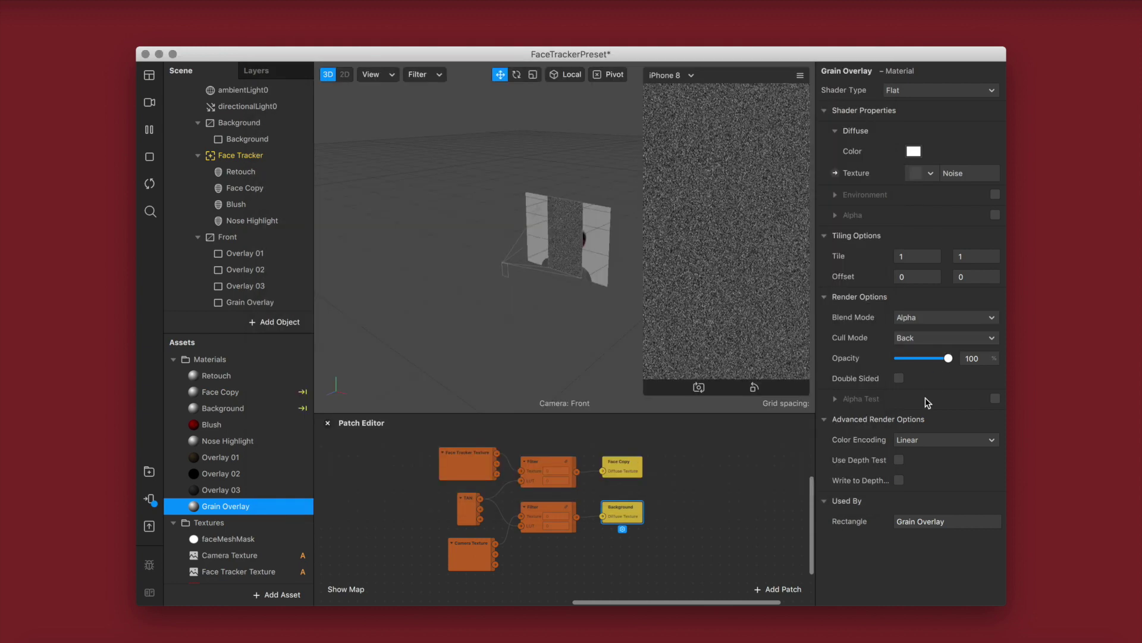
Step: Enable No compression for the Noise texture asset
scroll(244, 518, "down", 3)
left_click(237, 545)
left_click(899, 401)
scroll(244, 512, "up", 2)
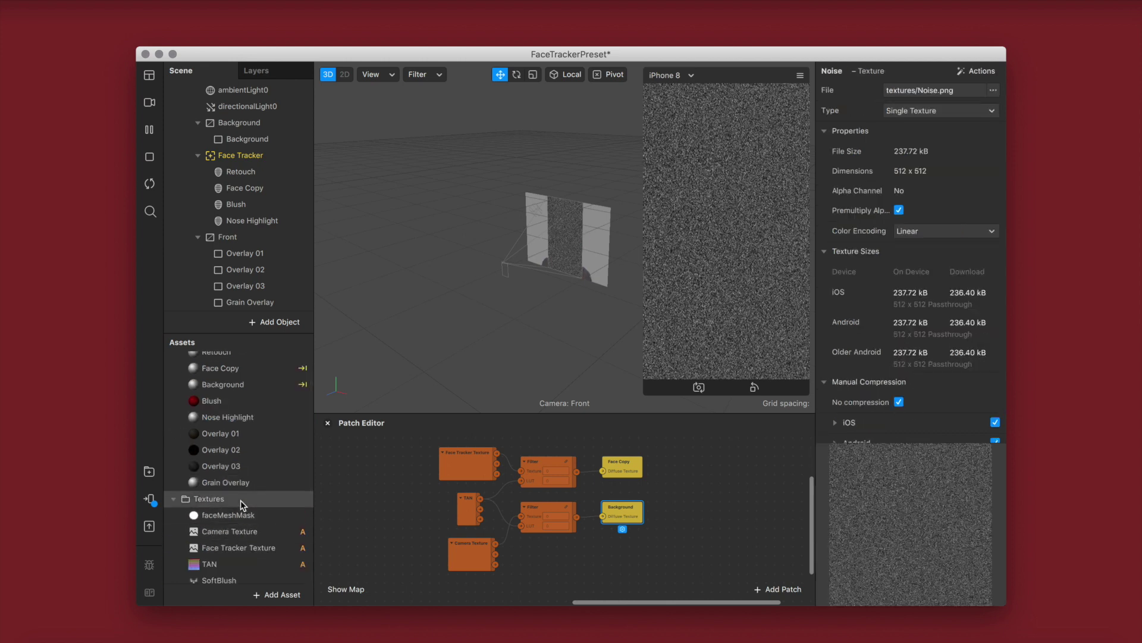
Step: Set the Grain Overlay material's blend mode to Multiply and lower its opacity to 13%
left_click(226, 482)
left_click(946, 317)
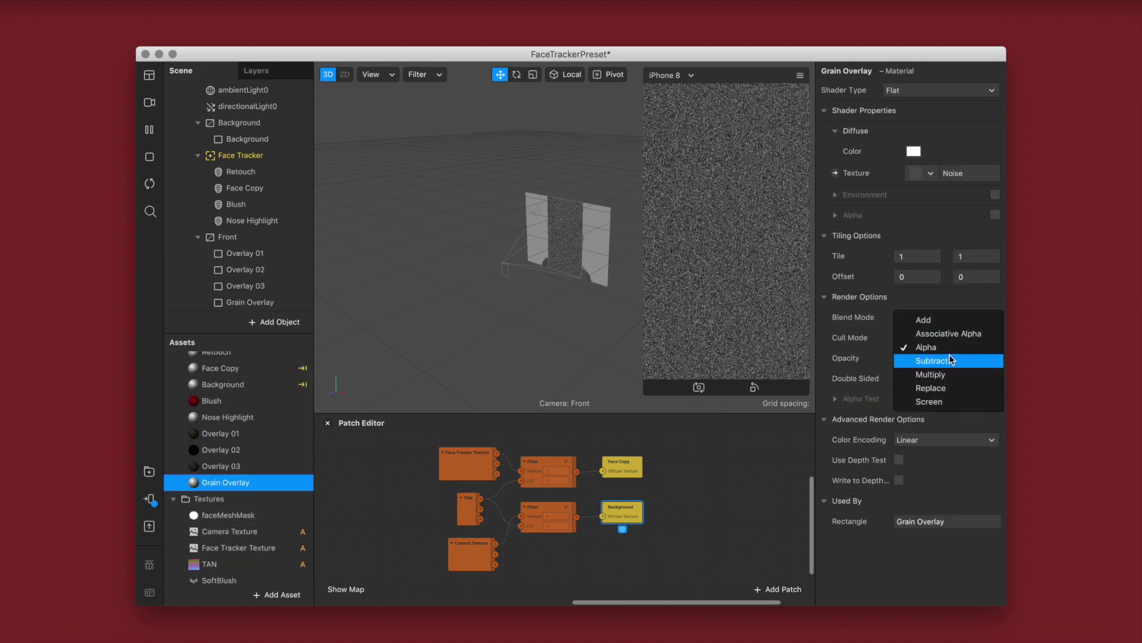
left_click(945, 402)
left_click(929, 317)
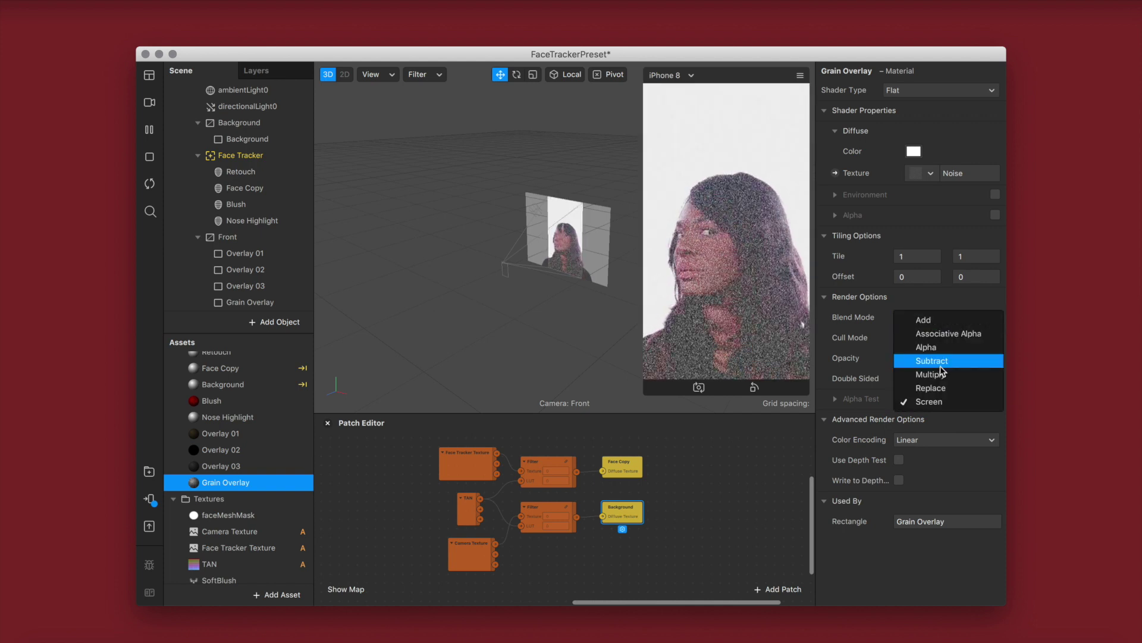
left_click(940, 374)
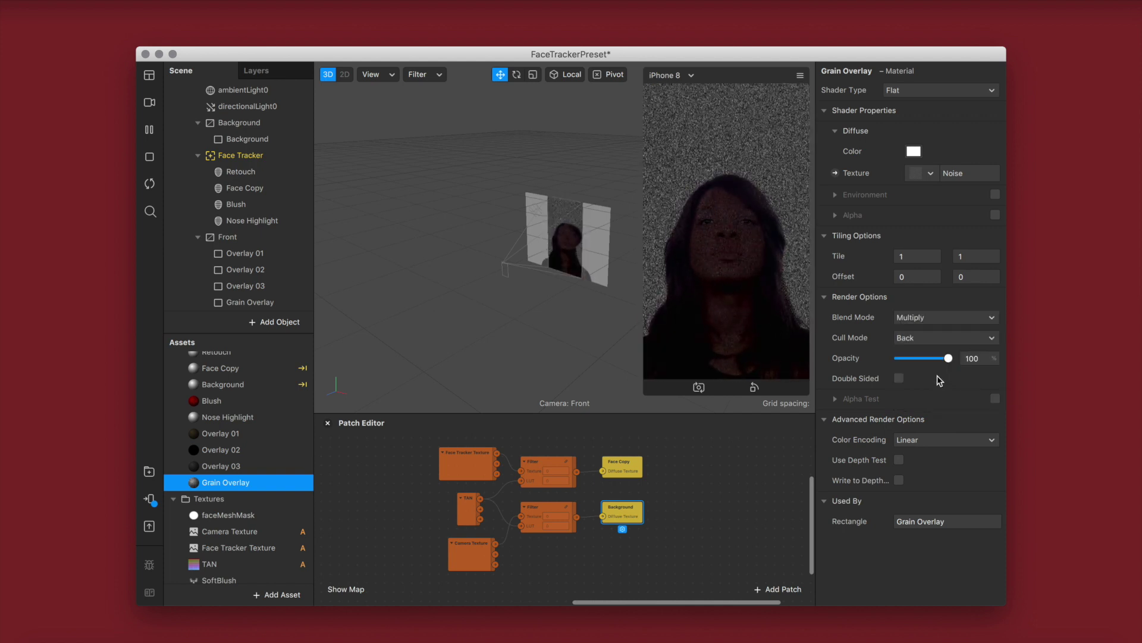
left_click_drag(922, 358, 907, 359)
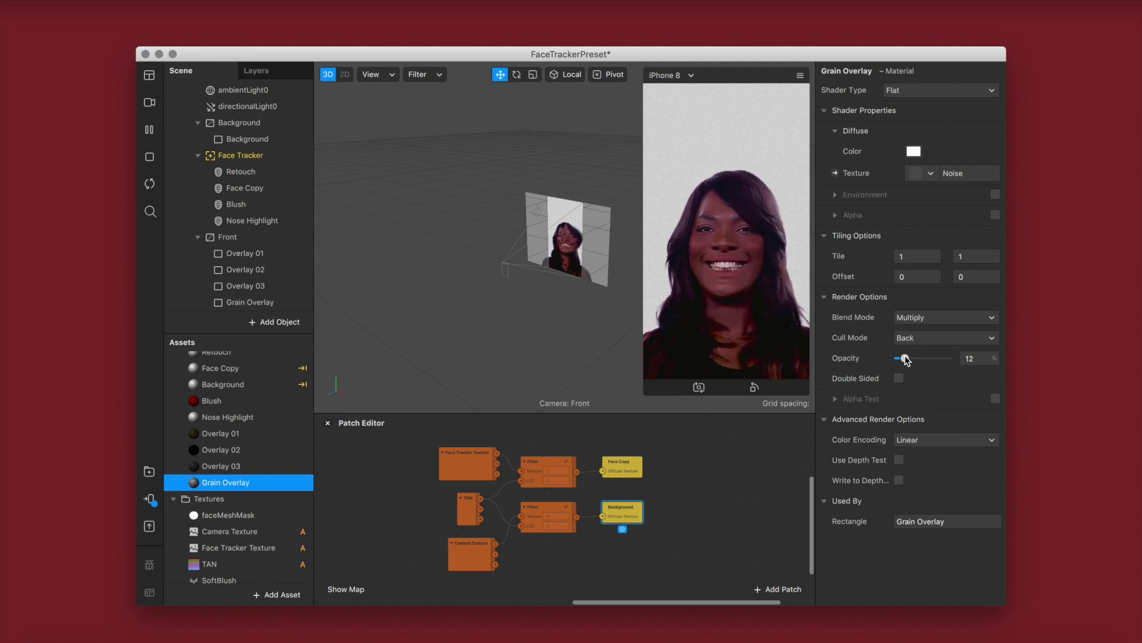
Step: Send the effect to the connected device for preview on Spark AR Player
left_click(157, 499)
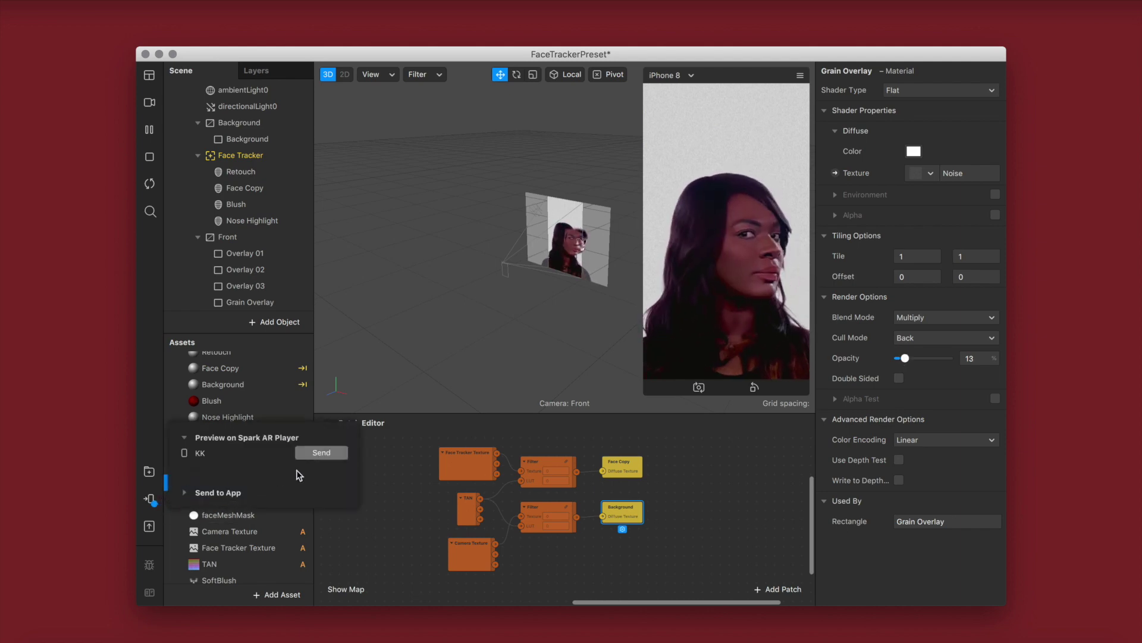
left_click(318, 453)
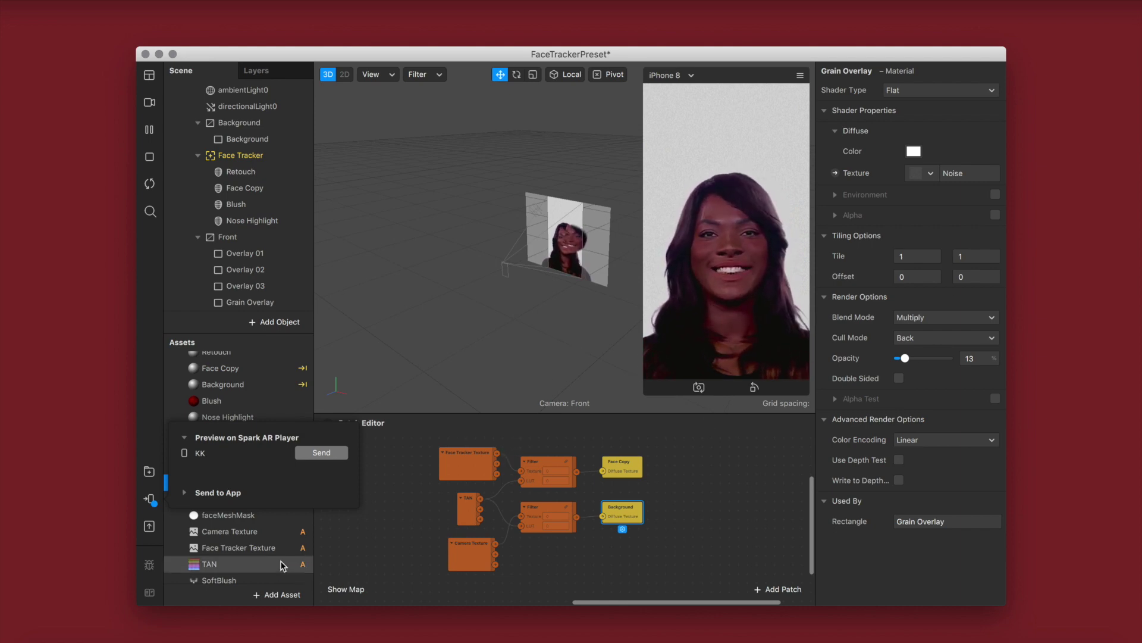
scroll(242, 383, "up", 2)
left_click(245, 391)
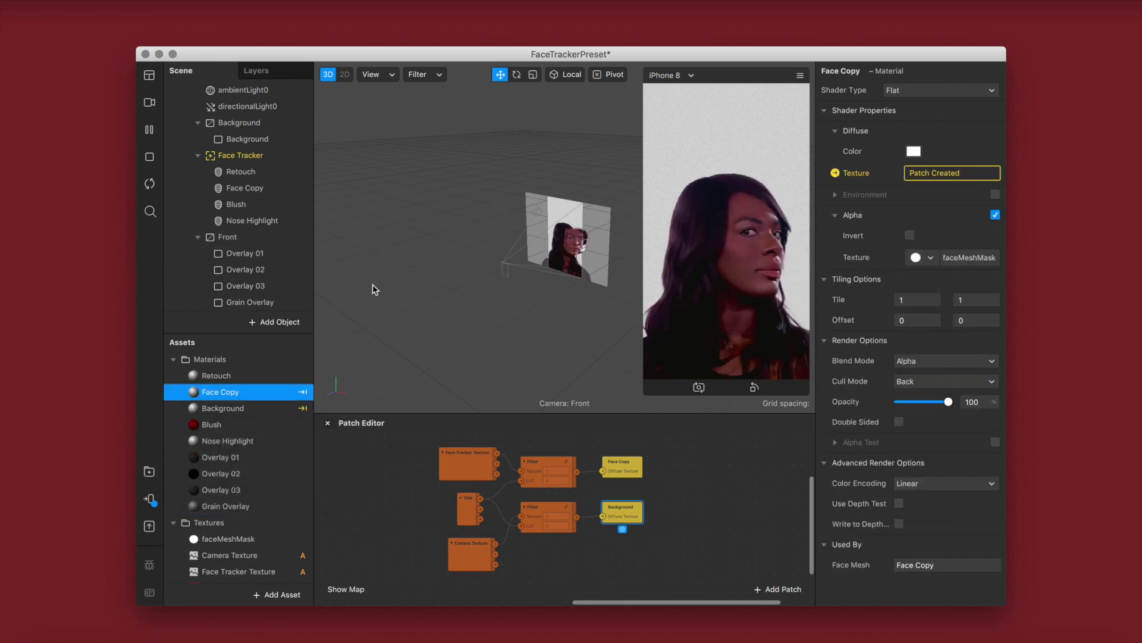
left_click(234, 238)
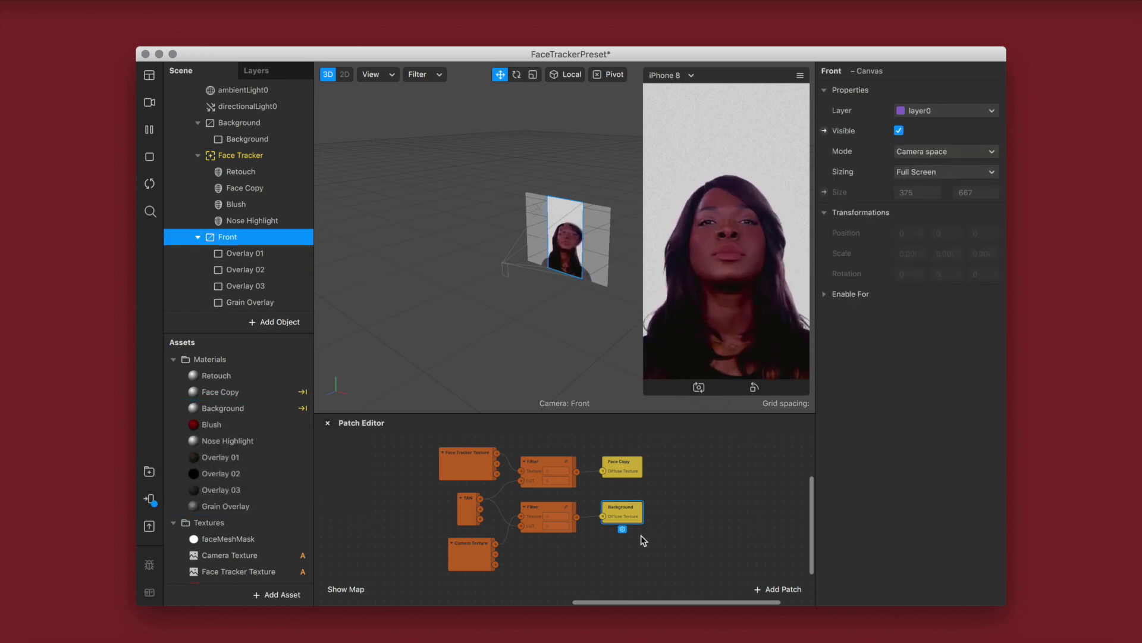
Step: Shift the whole patch network to the right in the Patch Editor and deselect it
key("super+a")
left_click_drag(464, 462, 551, 470)
left_click(485, 470)
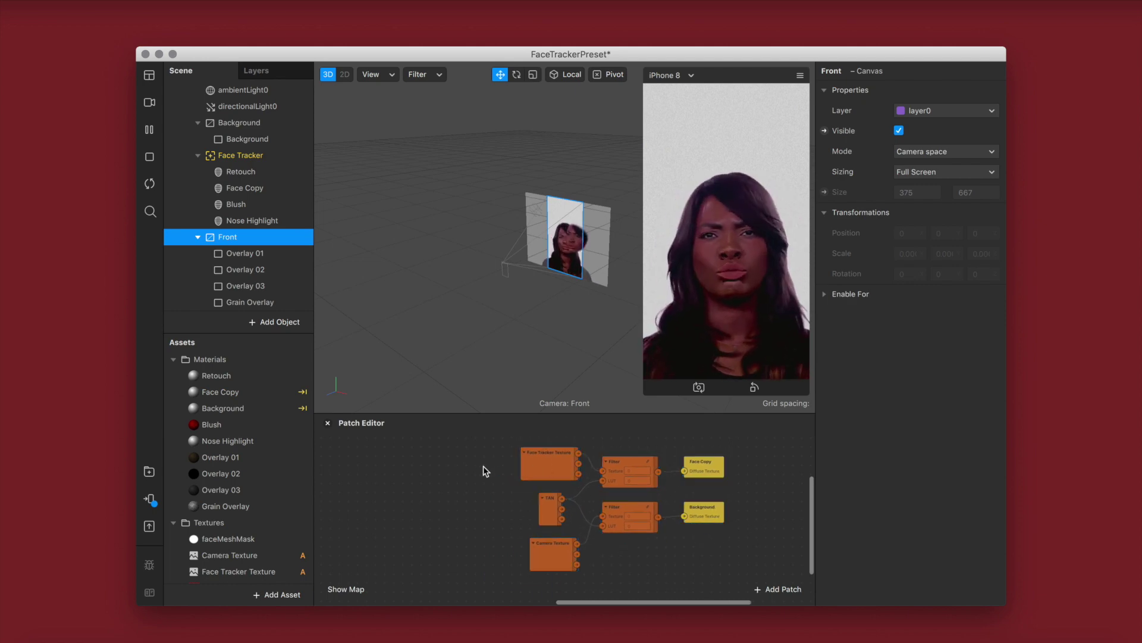
Step: Open a new browser window and go to the SculptGL web sculpting app
right_click(400, 640)
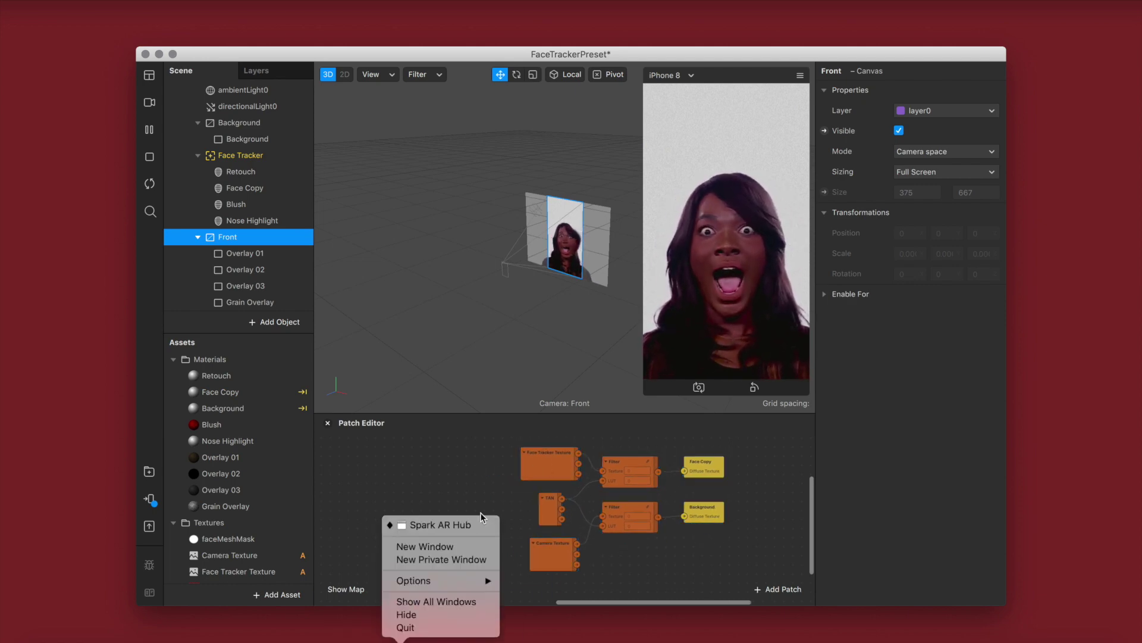
left_click(463, 544)
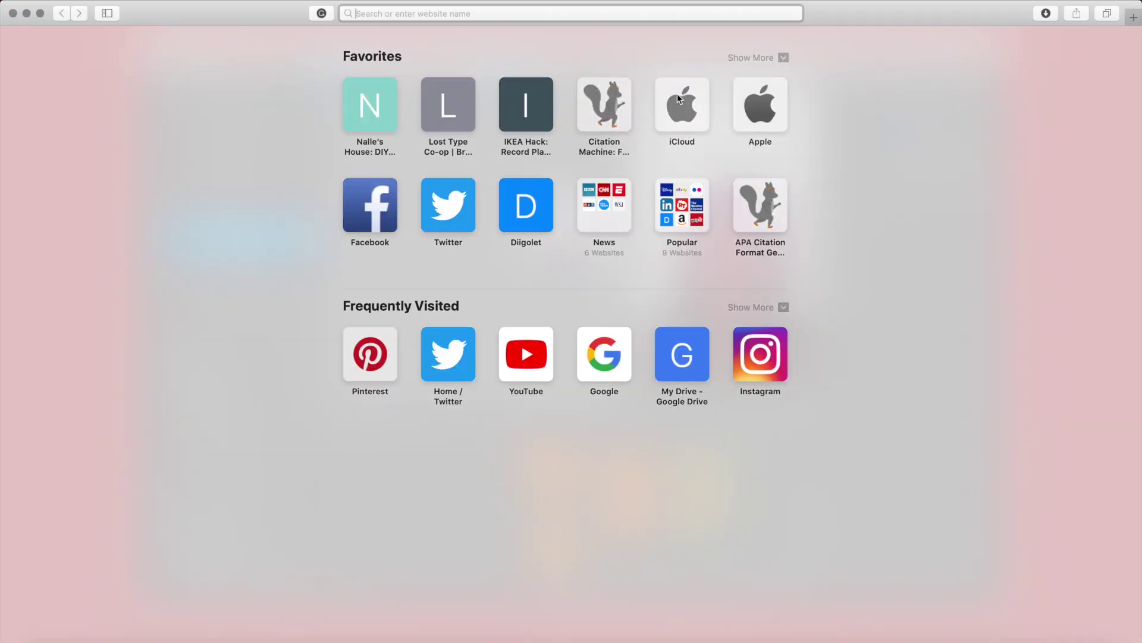
type("sculpt")
key("Return")
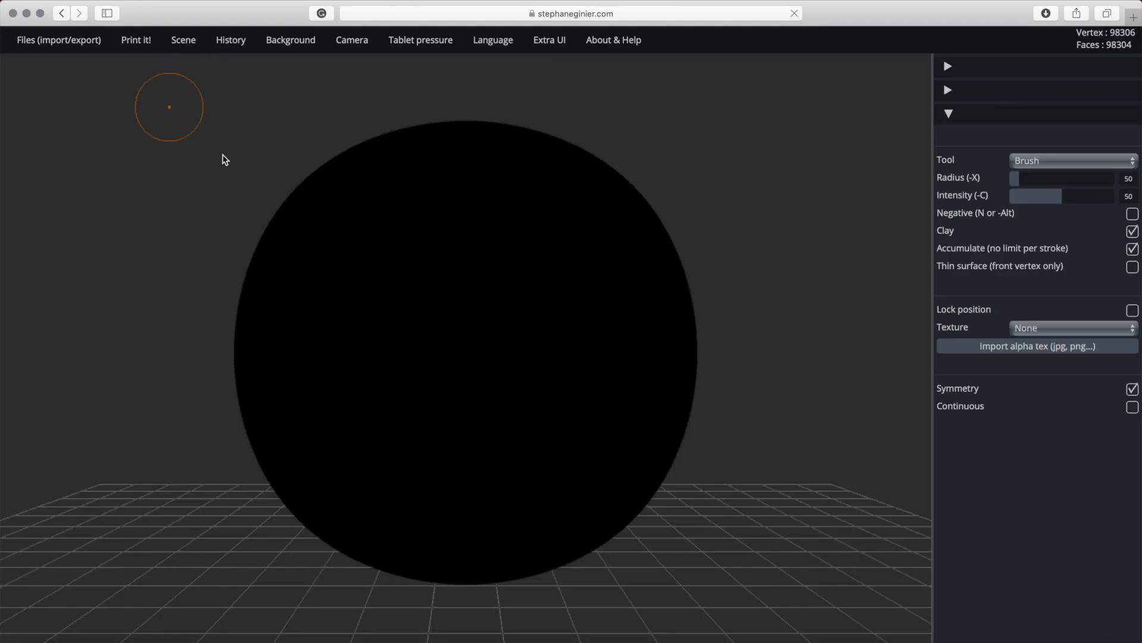
Step: Clear the default sphere from the SculptGL scene
mouse_move(226, 48)
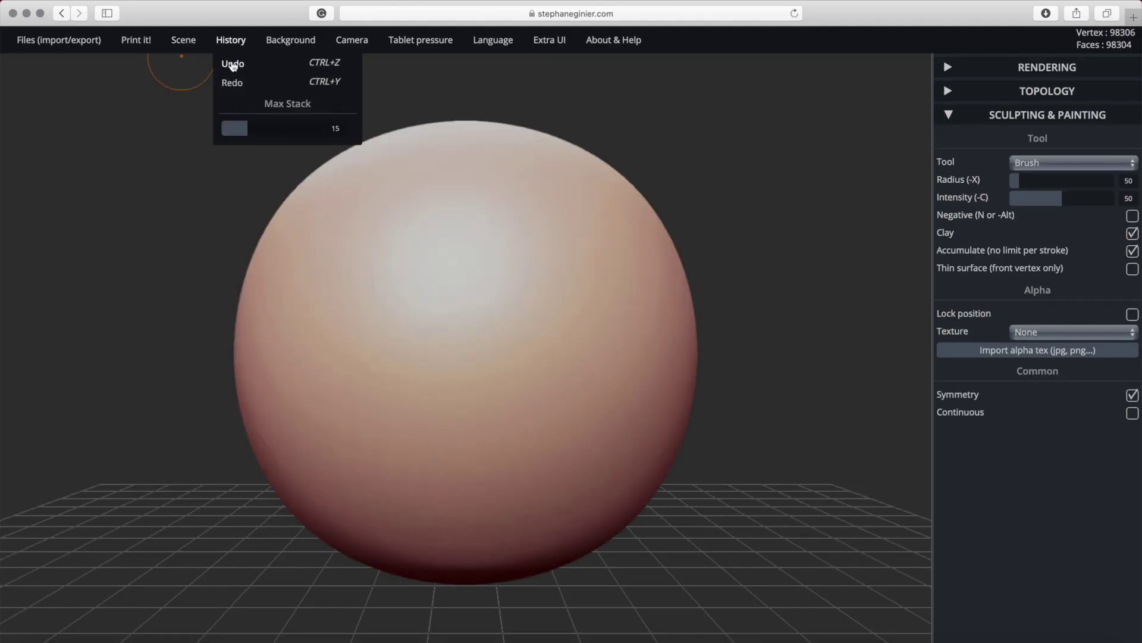
mouse_move(184, 40)
left_click(196, 63)
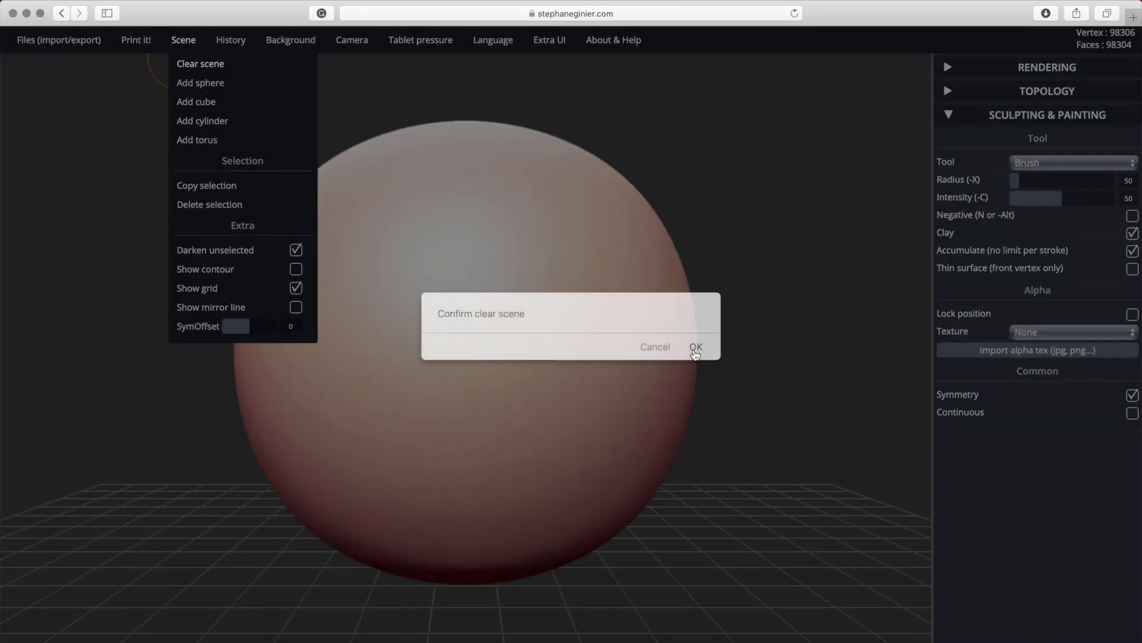
left_click(696, 348)
Step: Import faceMesh.obj from the Mesh folder of FACE ASSETS in FILTERS into the empty scene, and close the file browser
left_click(53, 637)
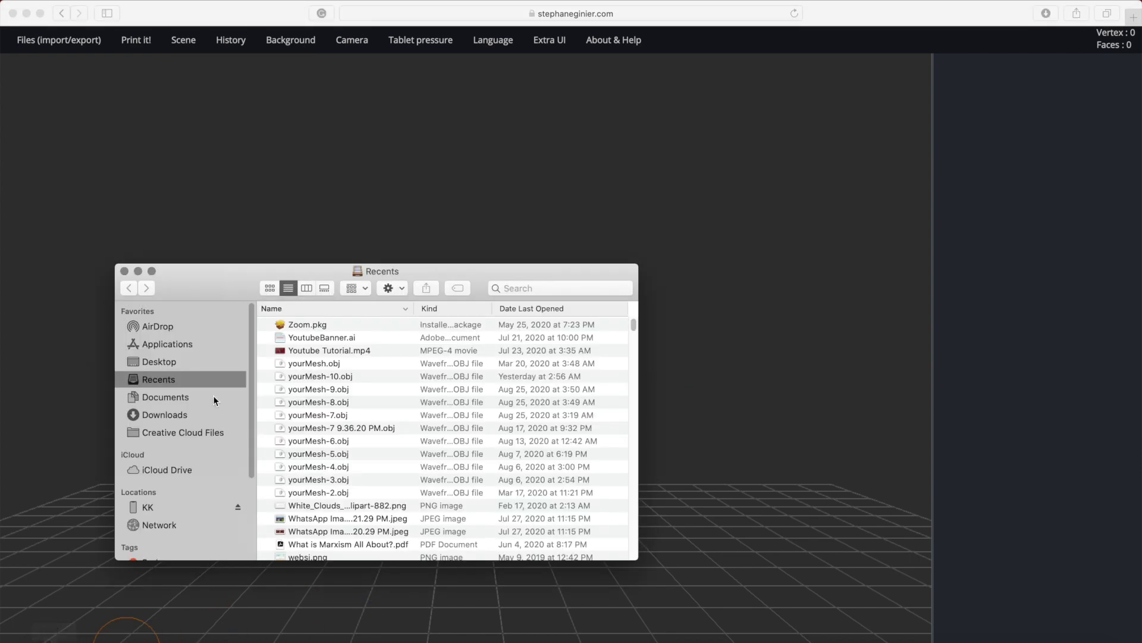
left_click(148, 361)
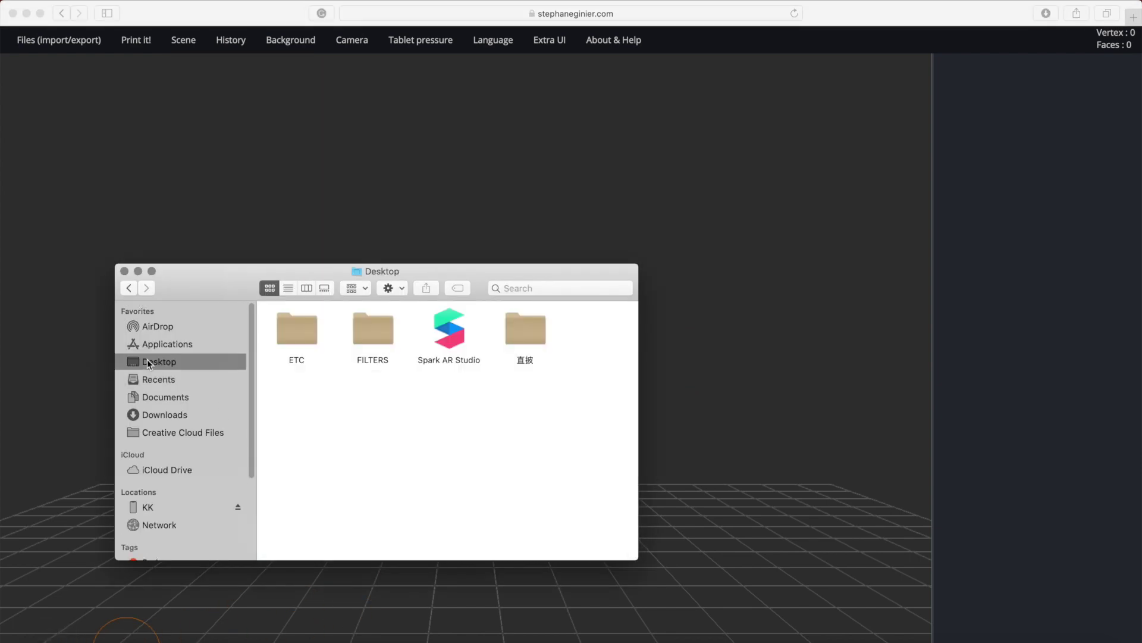
double_click(375, 333)
left_click(296, 346)
double_click(296, 342)
double_click(380, 343)
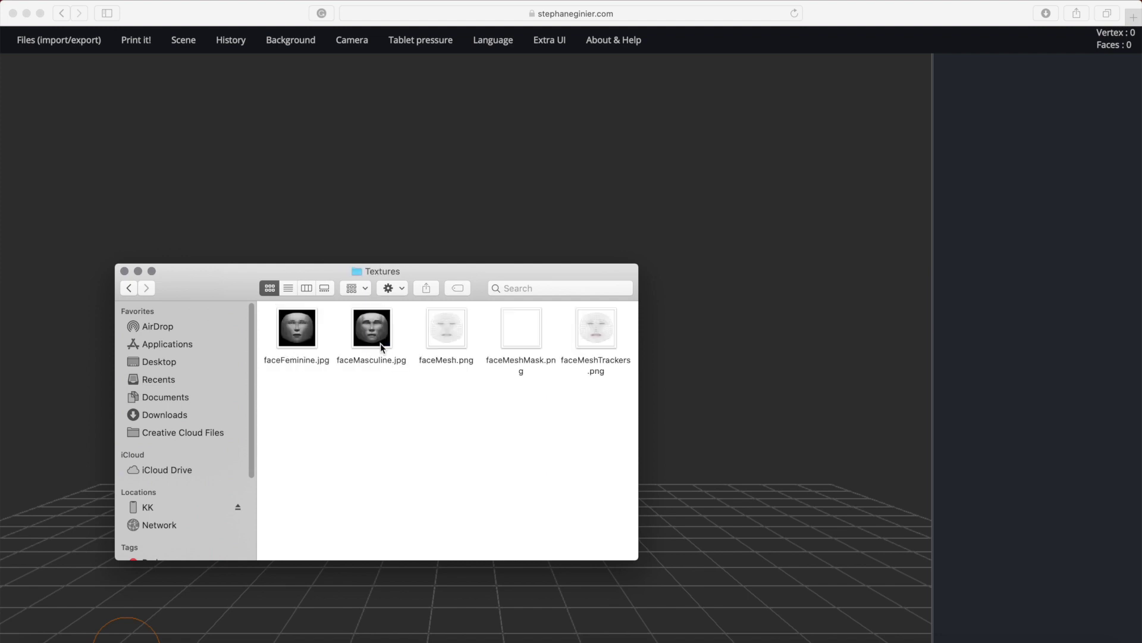
left_click(136, 288)
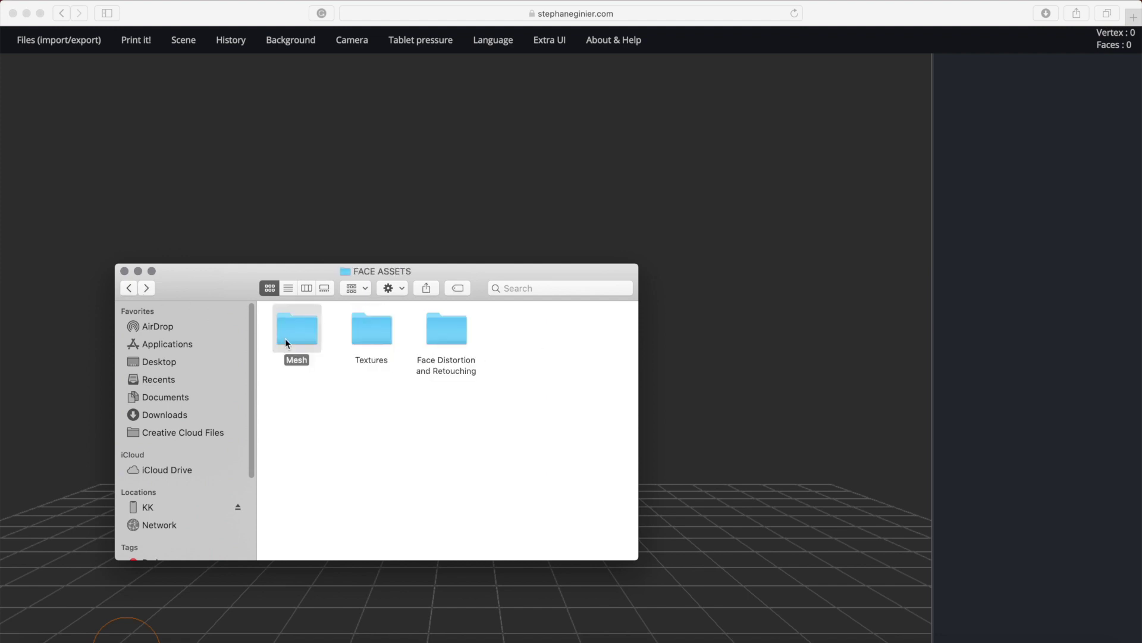
double_click(280, 338)
left_click(441, 338)
left_click_drag(441, 338, 719, 351)
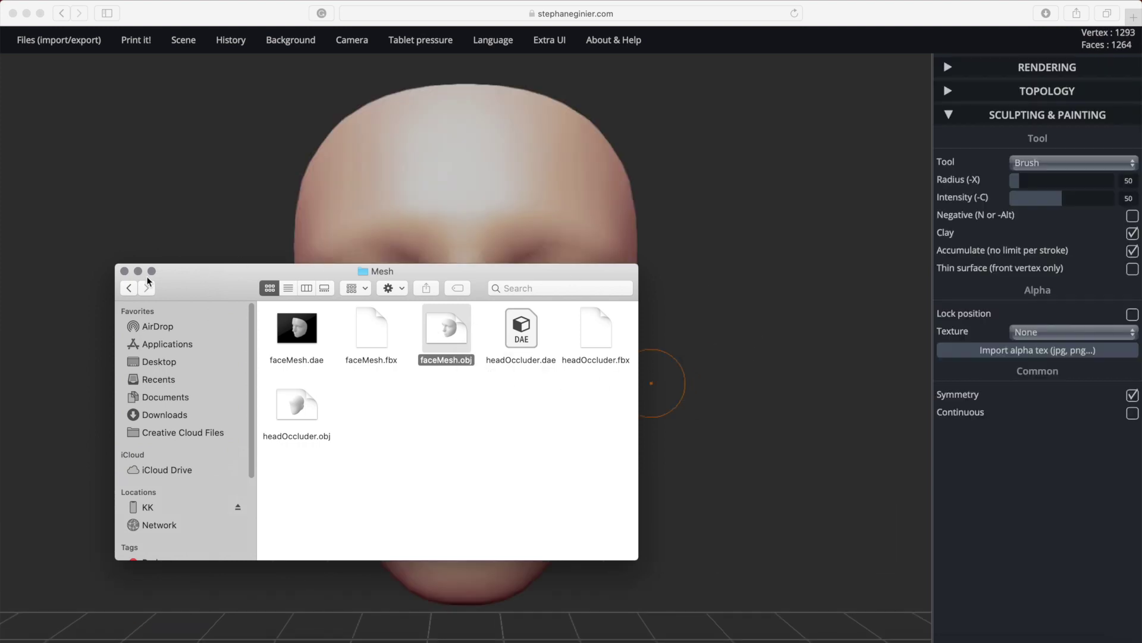
left_click(125, 271)
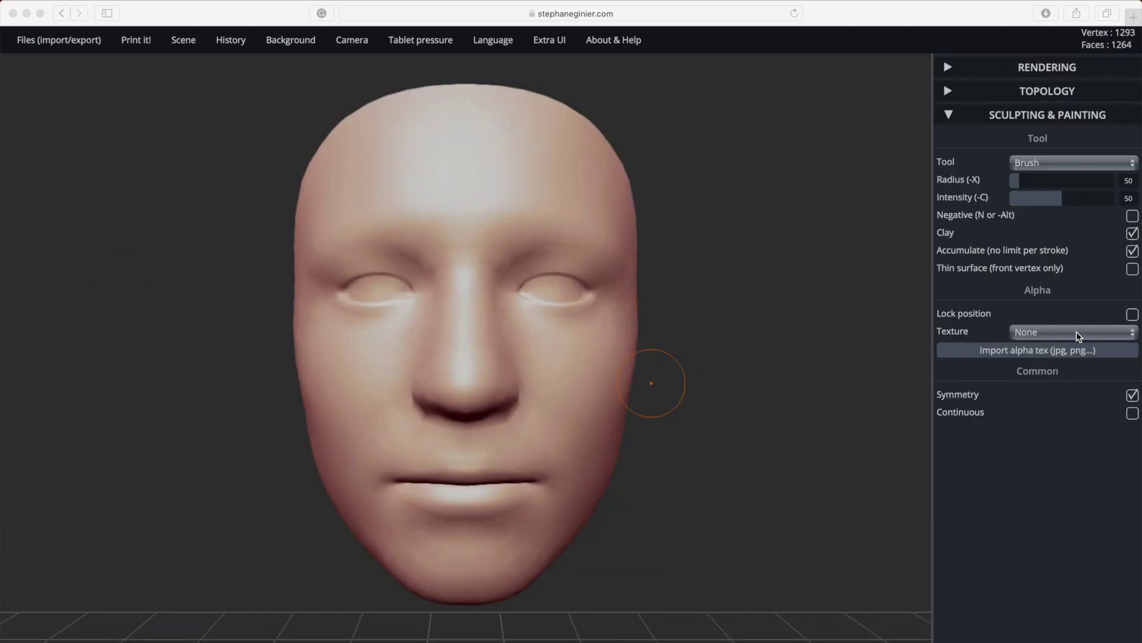
Step: Switch the sculpting tool to Move
left_click(1092, 168)
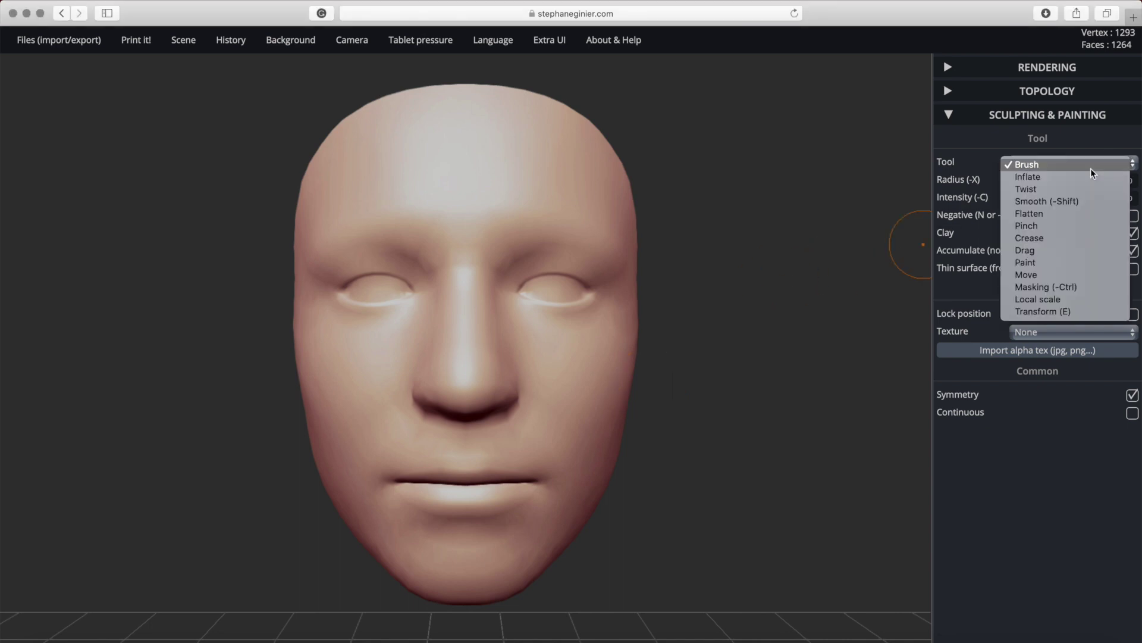
left_click(1050, 275)
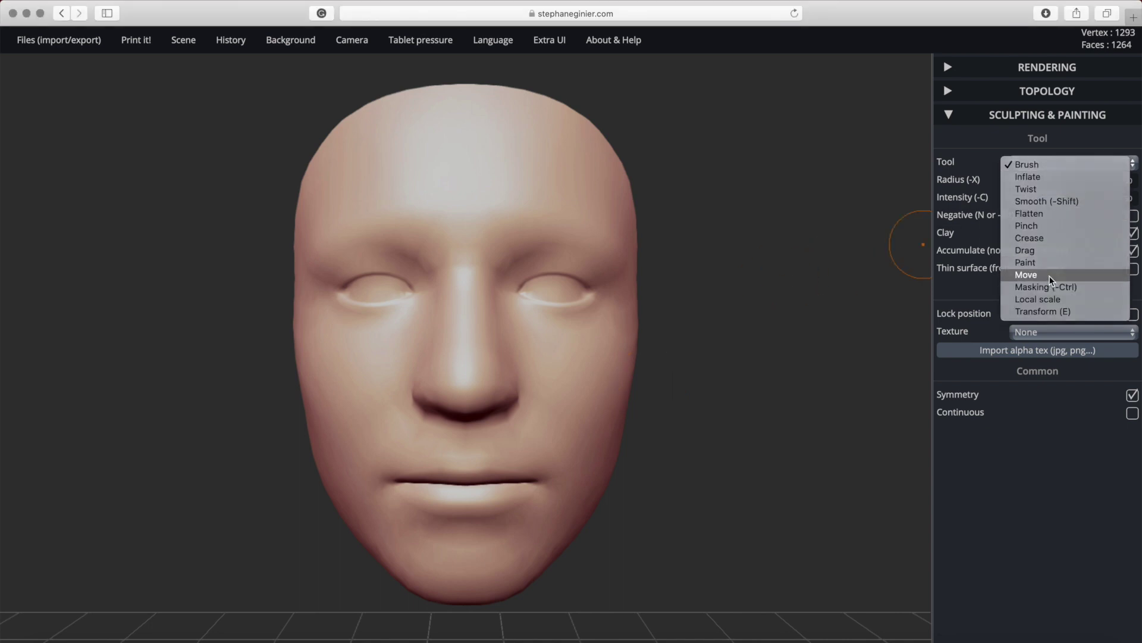
Step: Import faceFeminine.jpg from the FACE ASSETS Textures folder as the face mesh's matcap material
left_click(946, 68)
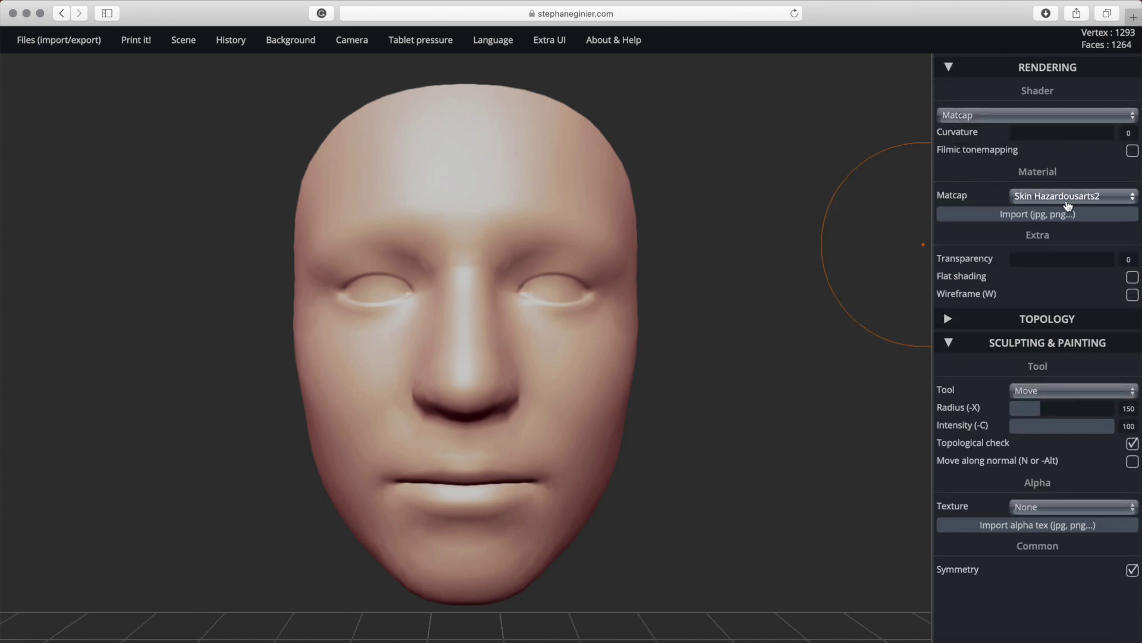
left_click(1088, 200)
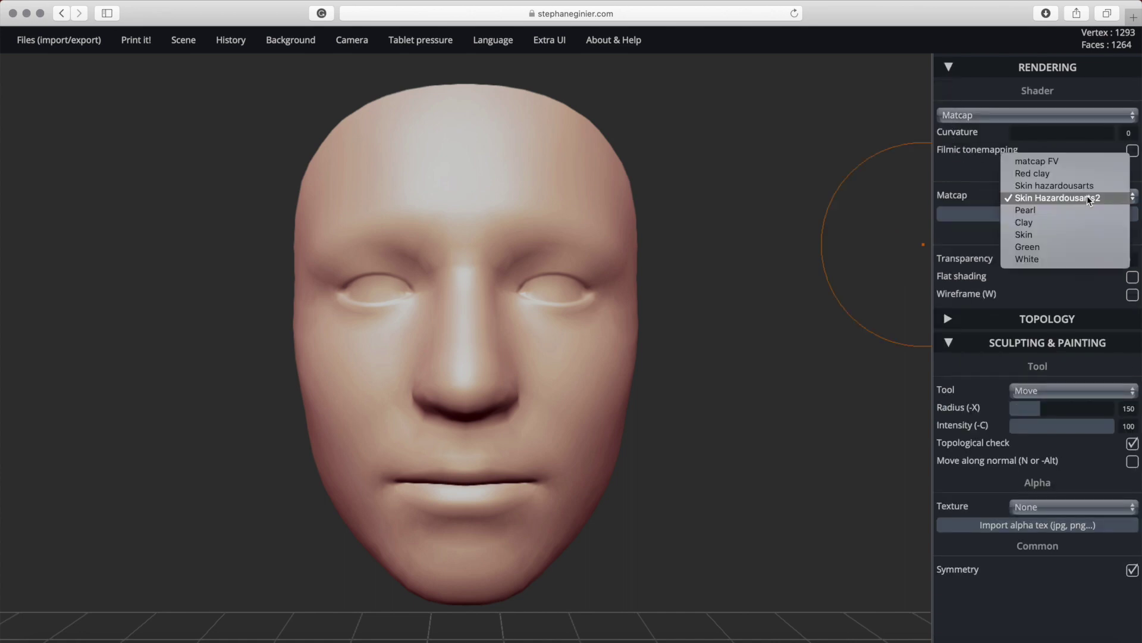
left_click(1057, 197)
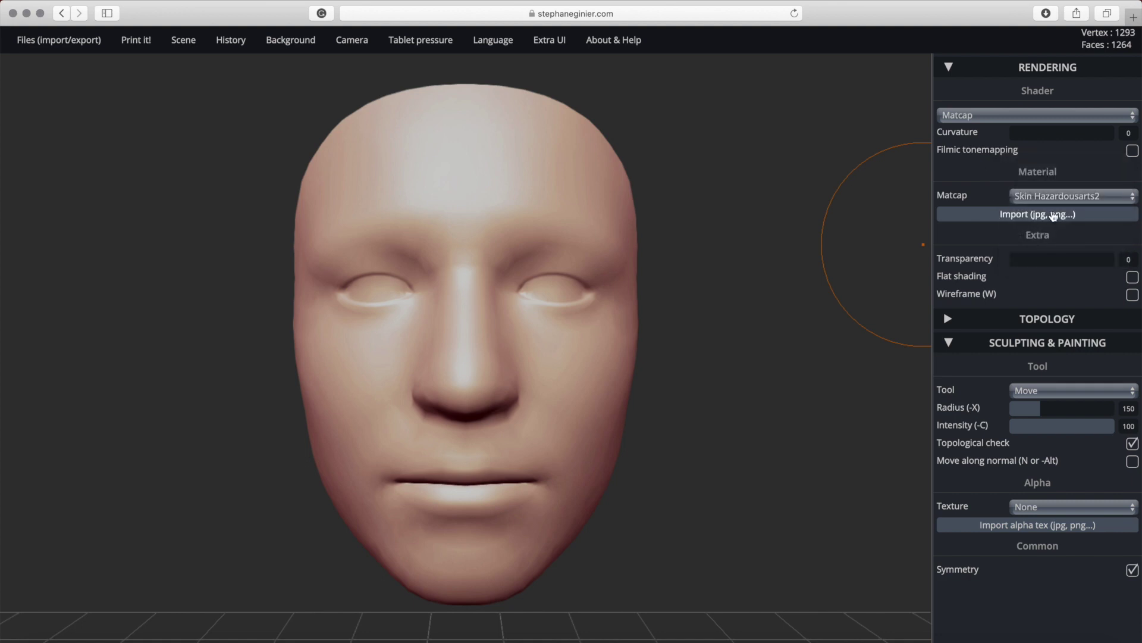
left_click(1054, 215)
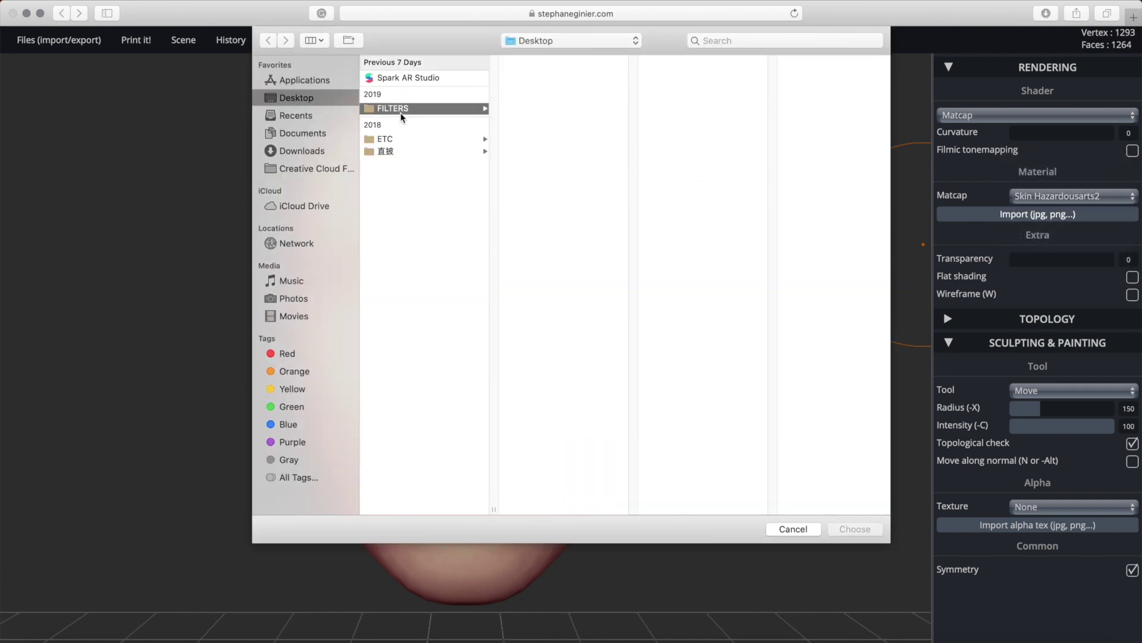
left_click(538, 90)
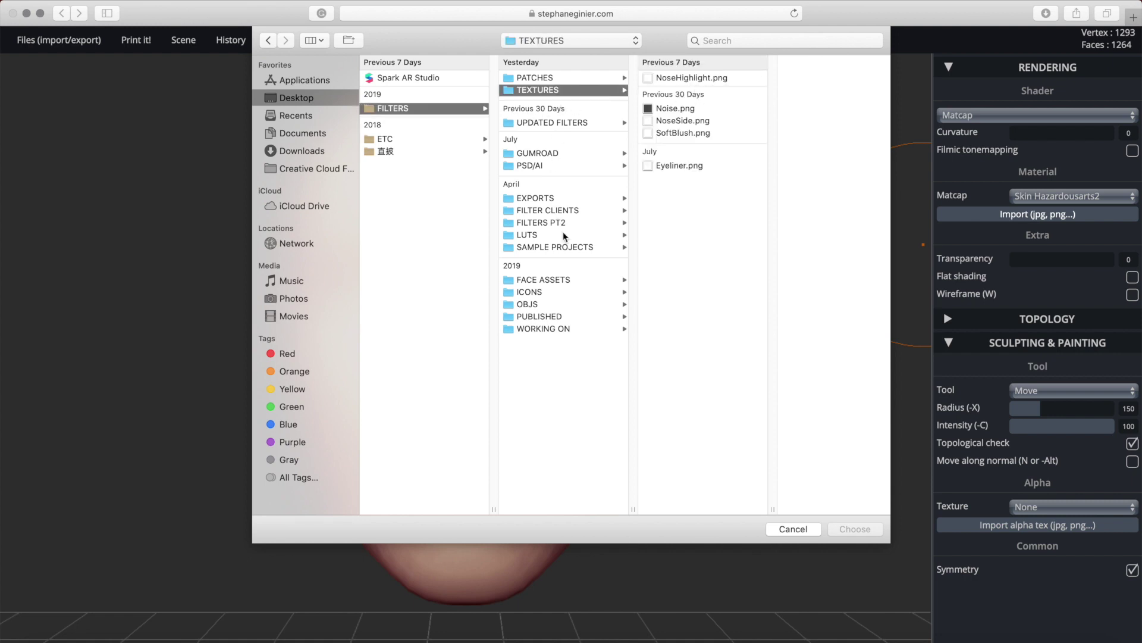
left_click(562, 280)
left_click(667, 90)
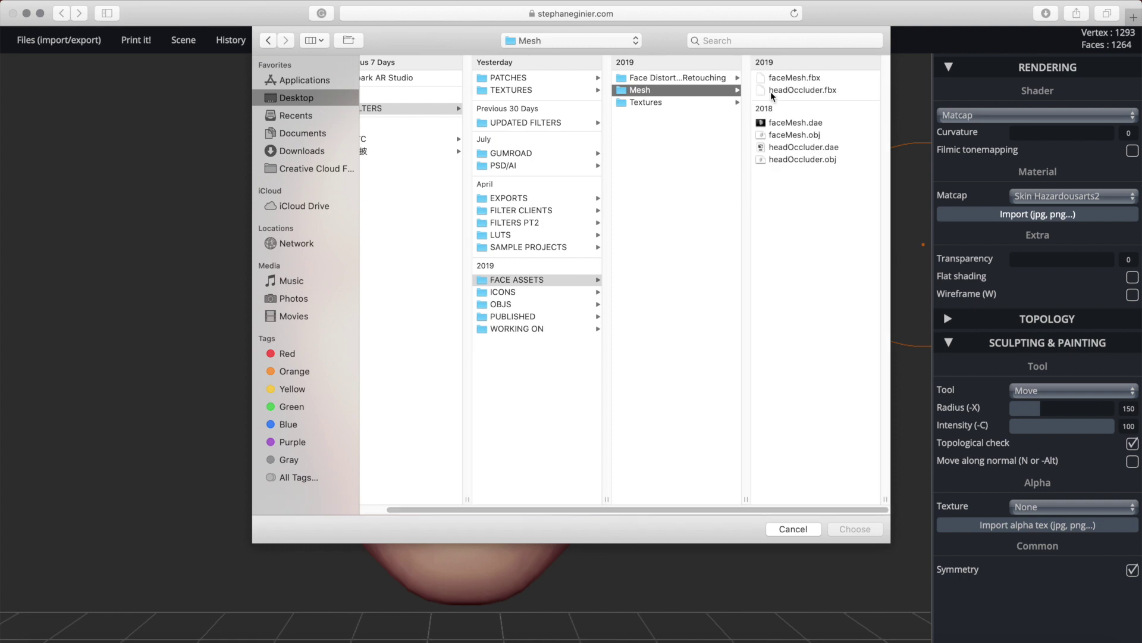
left_click(681, 102)
double_click(801, 108)
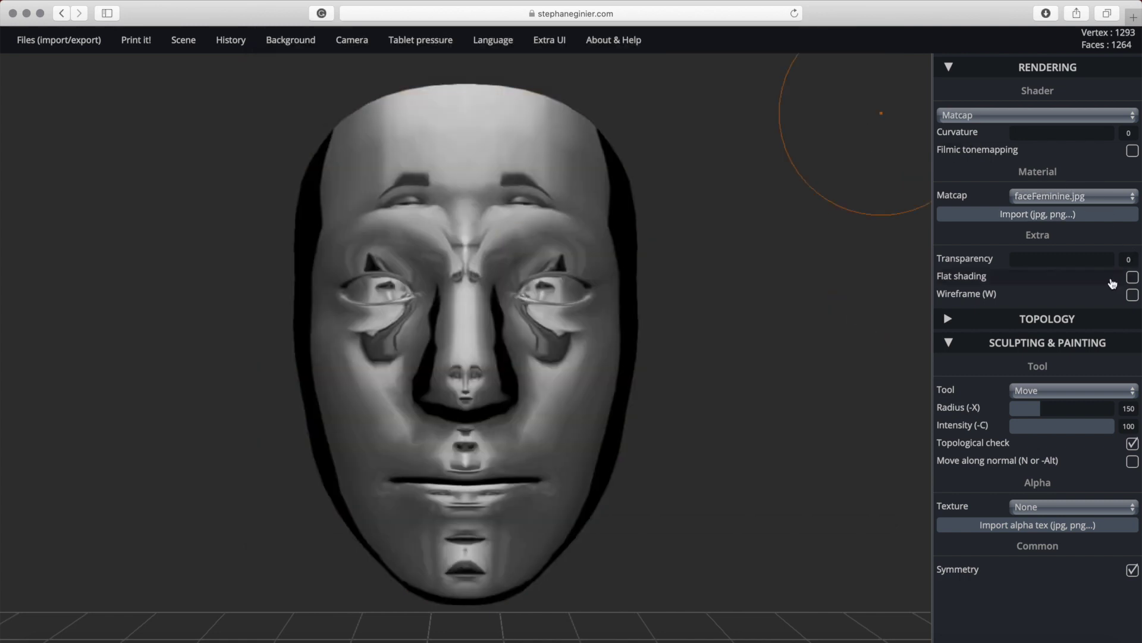
left_click(1062, 202)
left_click(1062, 195)
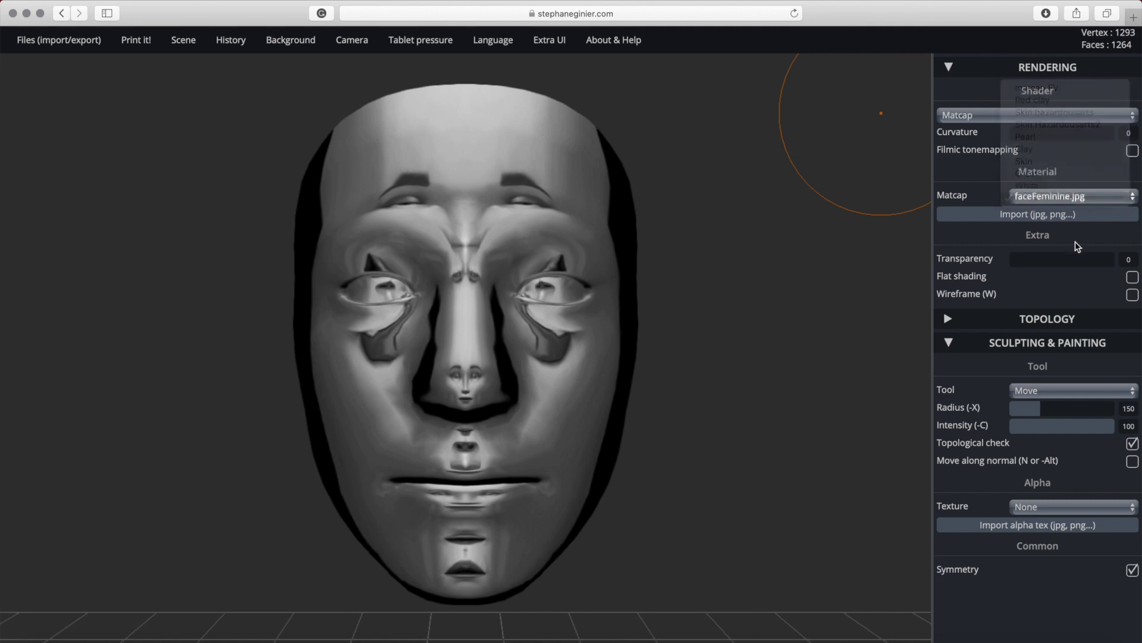
left_click(1100, 136)
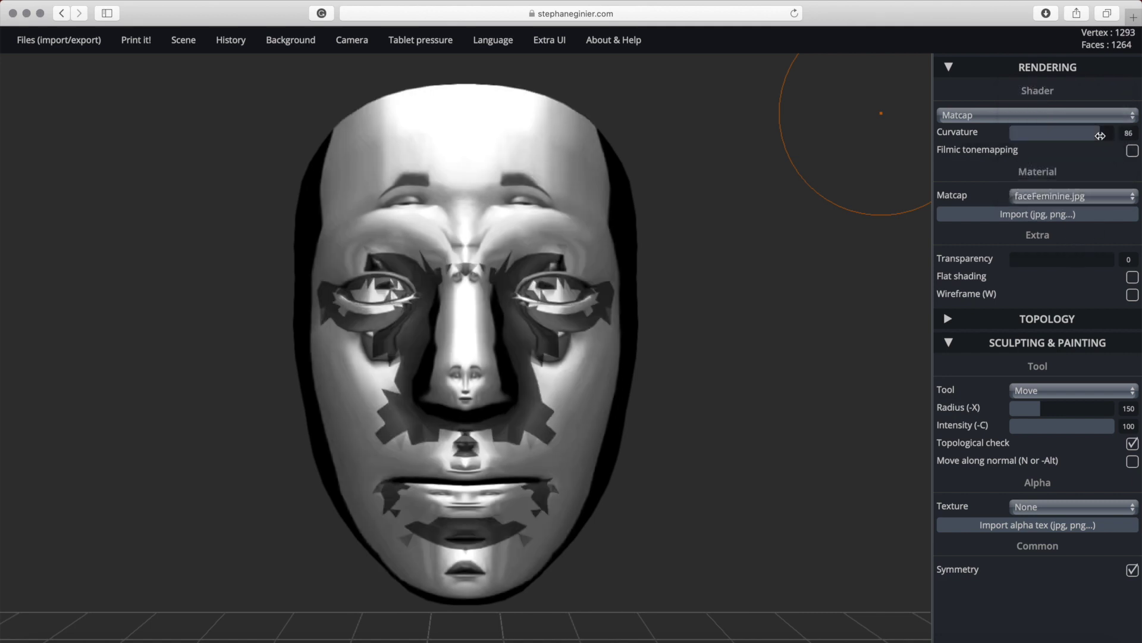
left_click_drag(1101, 136, 952, 138)
Step: Change the face mesh's shader from Matcap to UV shader and import the face texture image onto it
left_click(1048, 120)
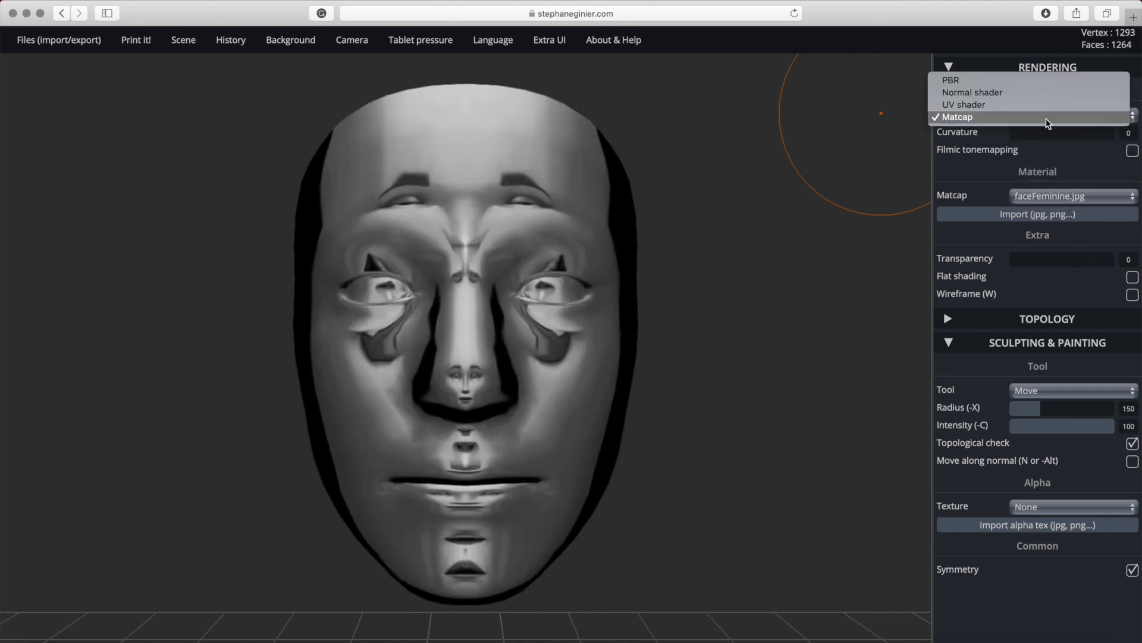
left_click(1036, 102)
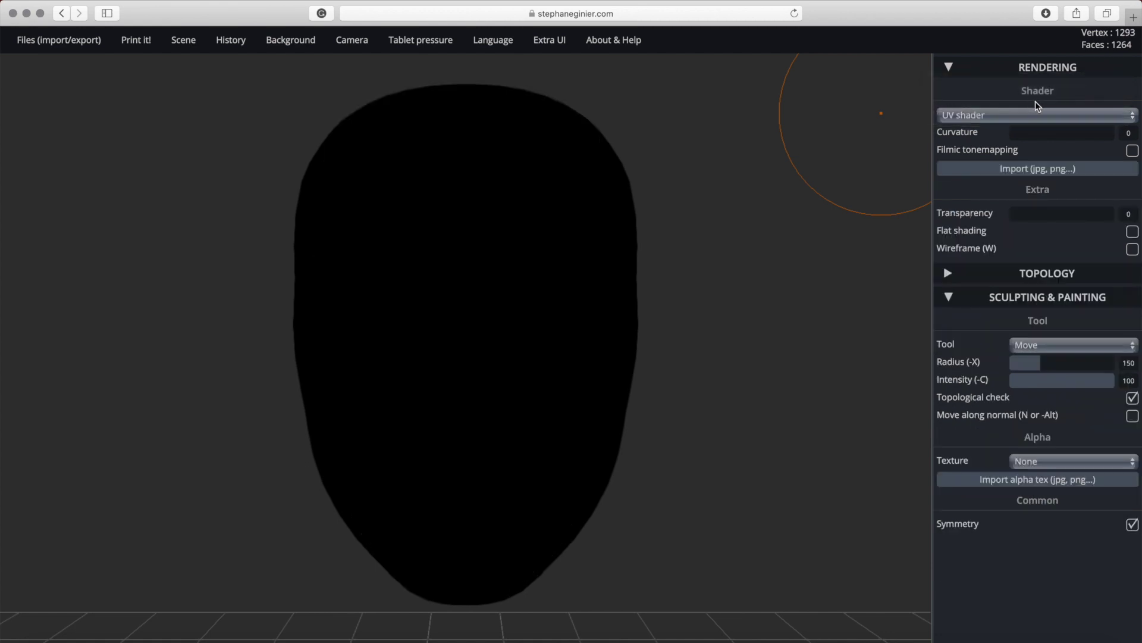
left_click(1034, 122)
left_click(1023, 103)
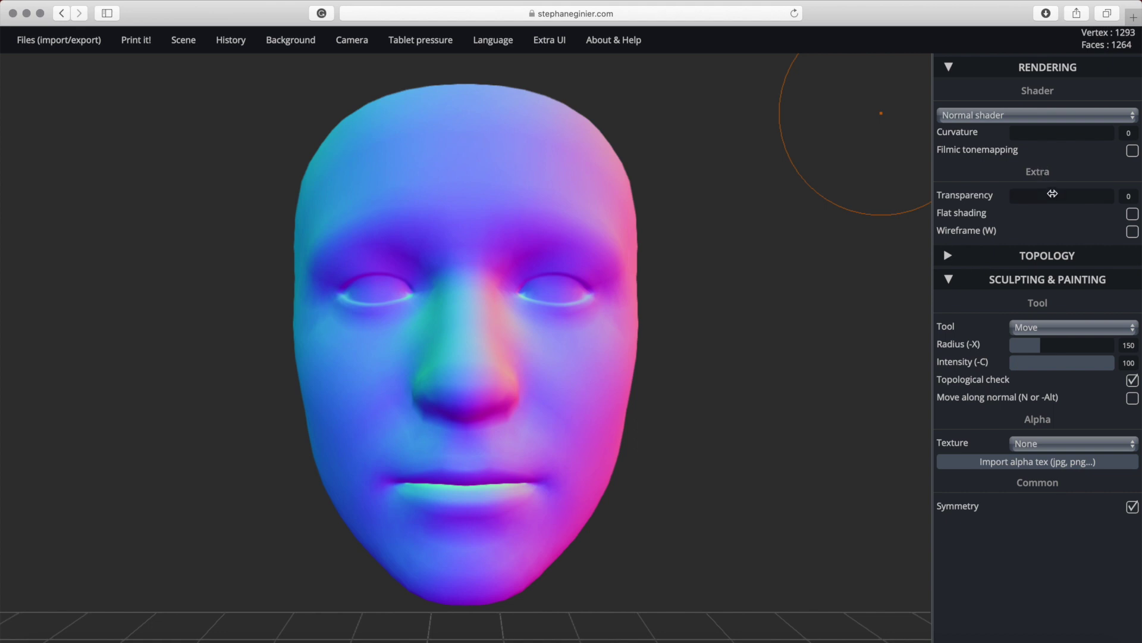
left_click(1050, 116)
left_click(1033, 130)
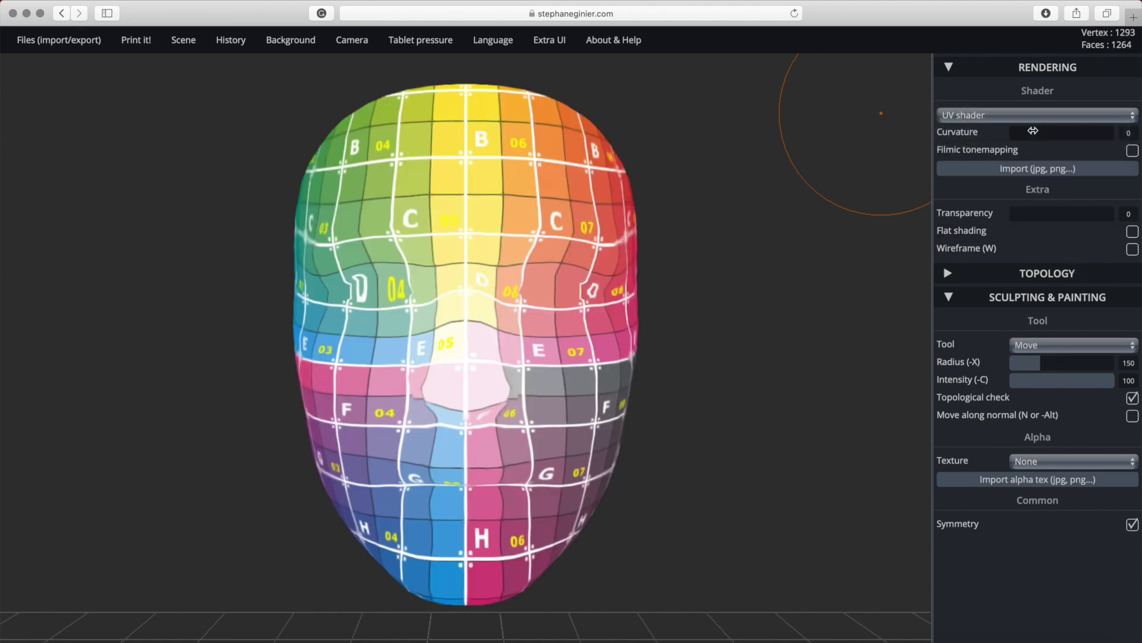
left_click(1038, 170)
double_click(411, 109)
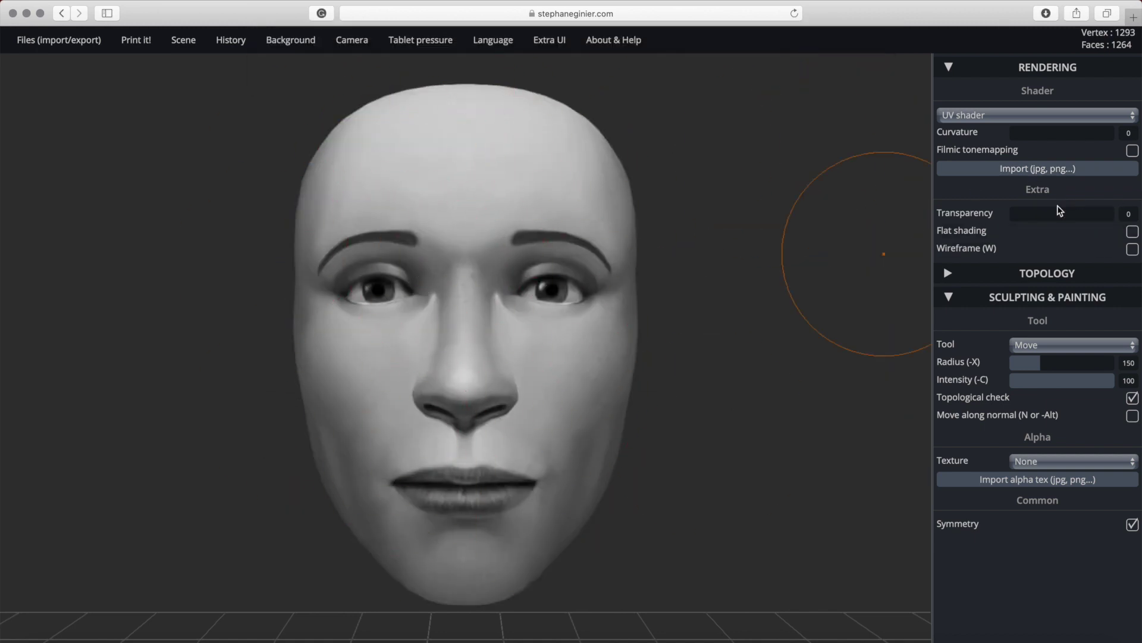
Step: Collapse the rendering settings and lower the Move tool's intensity to 62
left_click(954, 74)
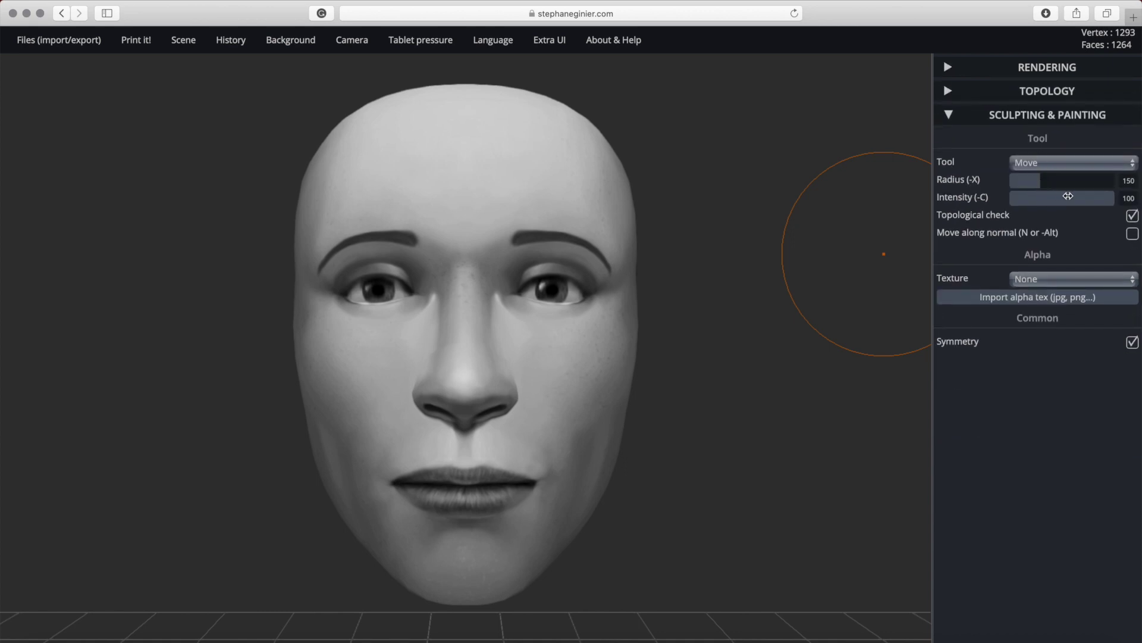
left_click_drag(1067, 195, 1074, 197)
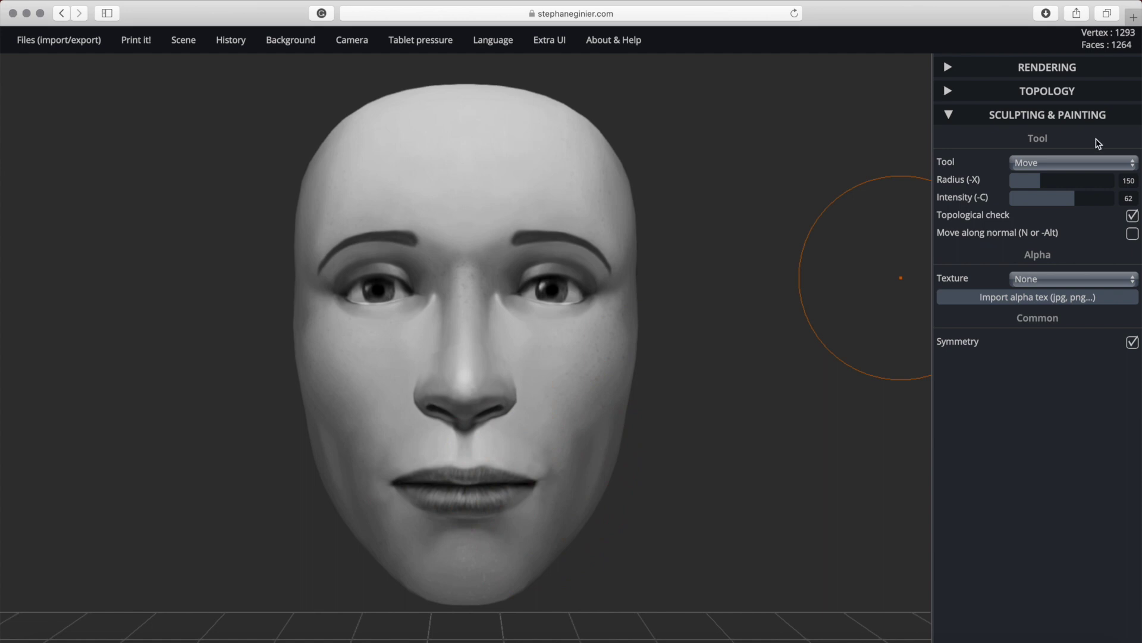
Step: Smooth the bridge of the nose using the Smooth tool with a radius of 140
left_click(1065, 162)
left_click(1046, 89)
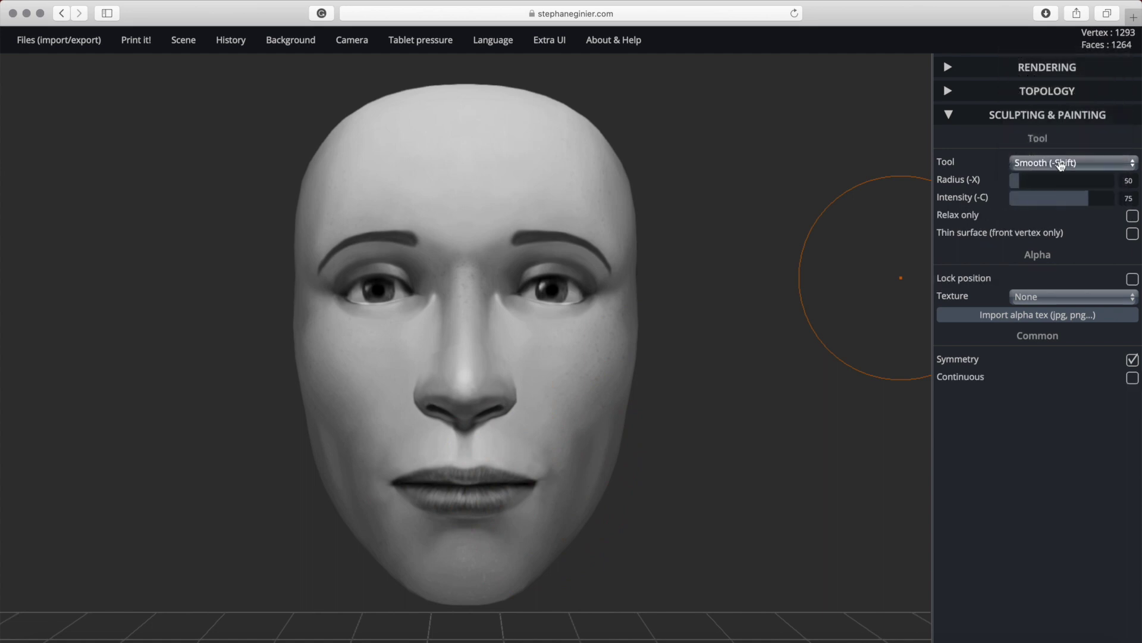
left_click(1042, 185)
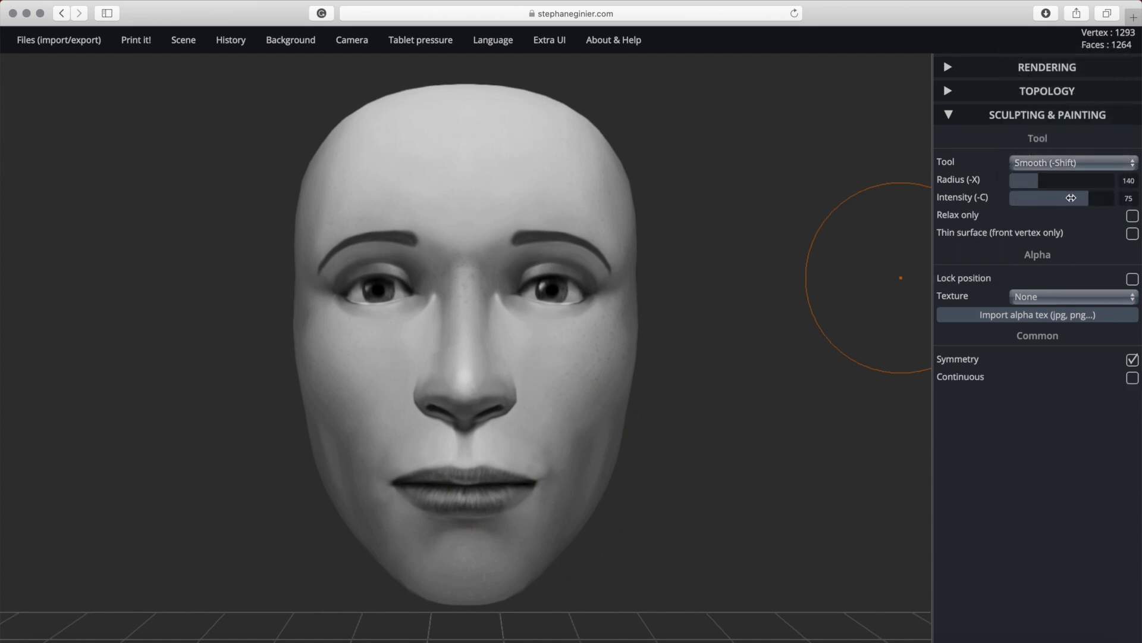
left_click_drag(484, 311, 499, 304)
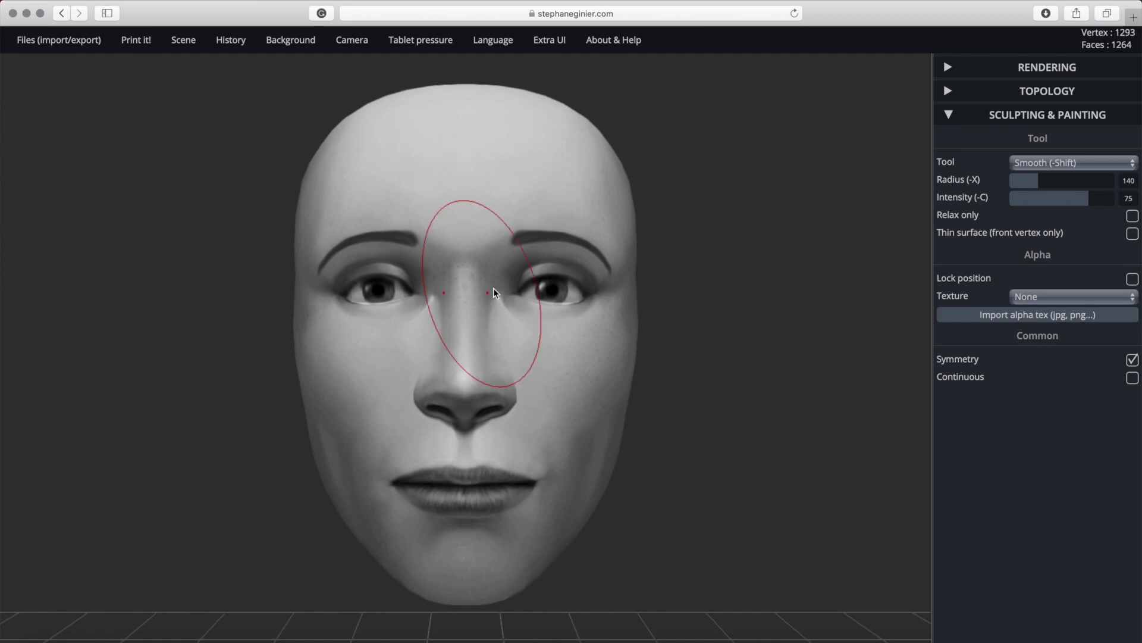
Step: Return to the Move tool and sculpt the lips of the face mesh slightly fuller
left_click(1068, 164)
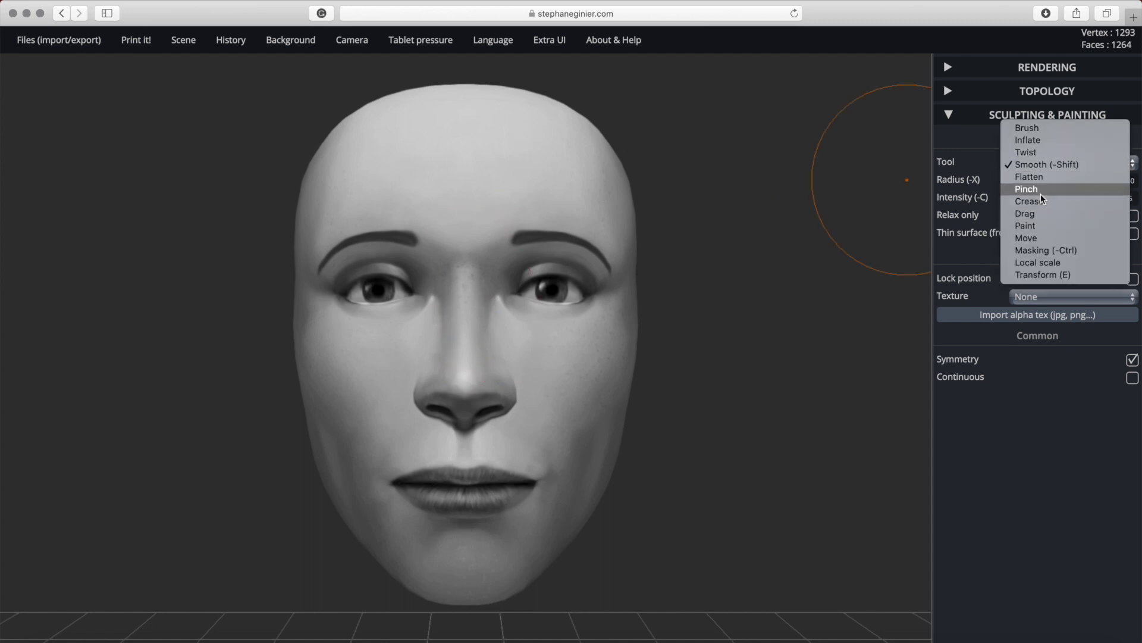
left_click(1032, 238)
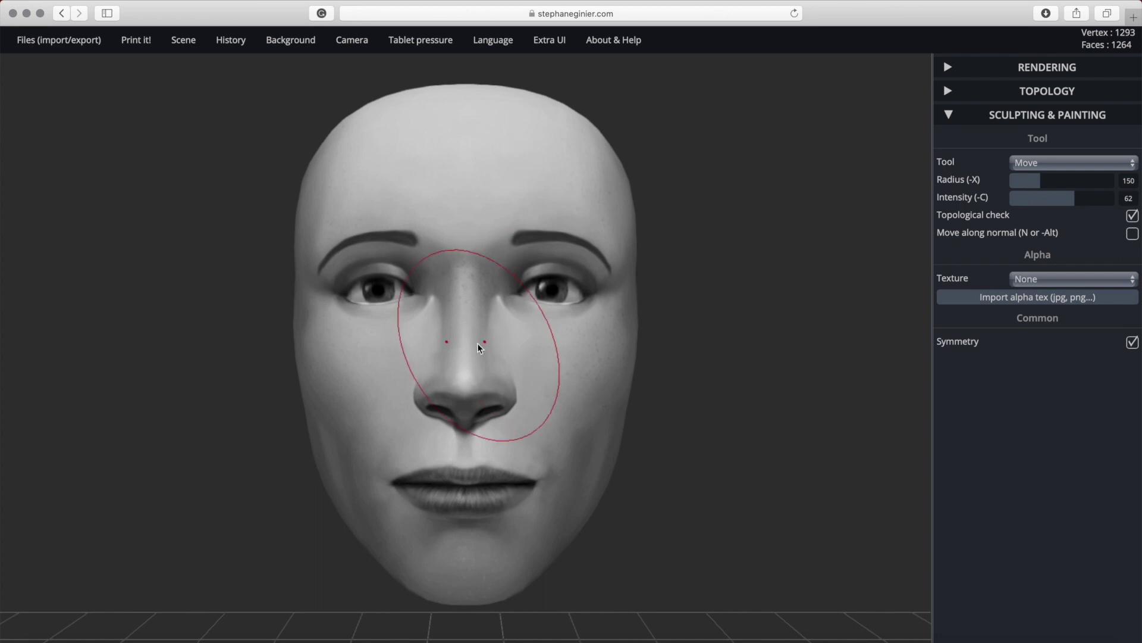
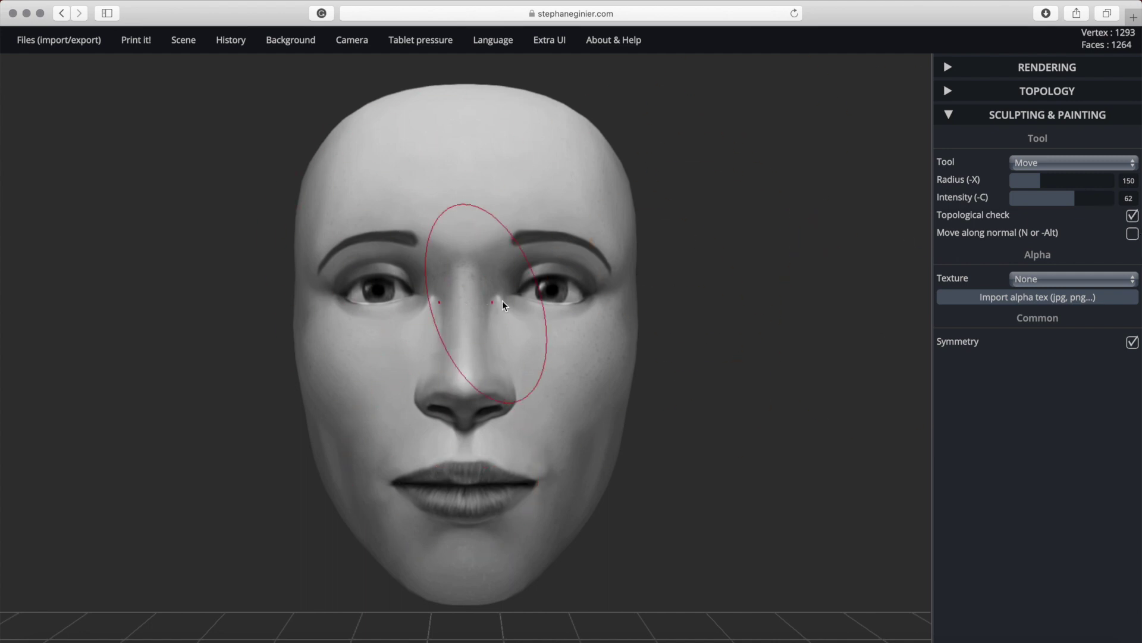
left_click(1067, 161)
left_click(969, 182)
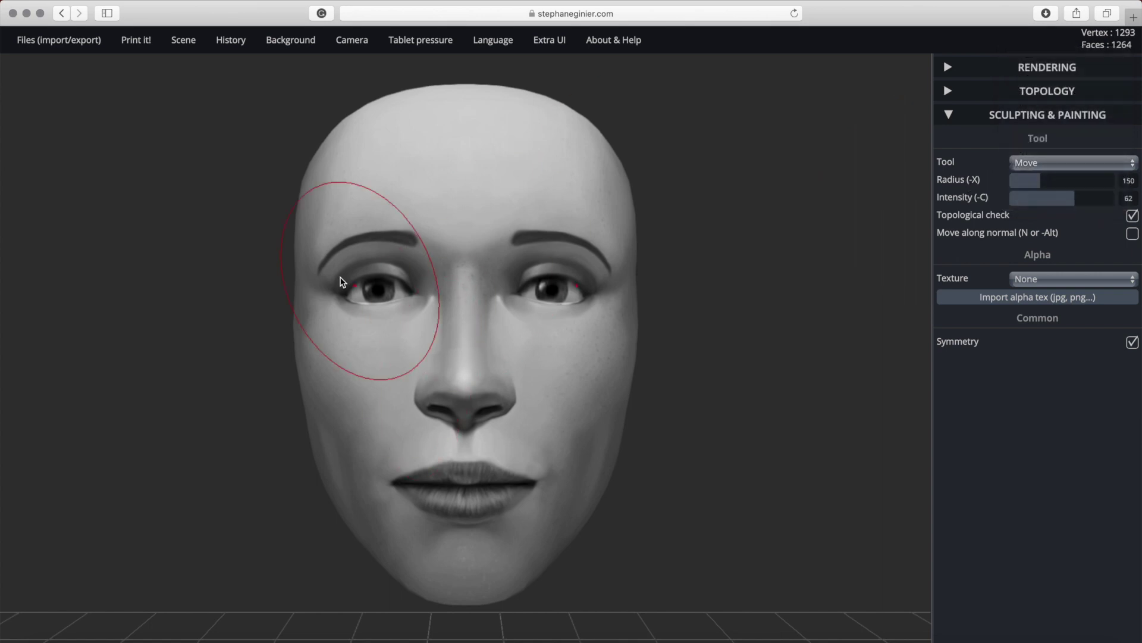
Step: Export the sculpted face mesh from SculptGL as an OBJ file
mouse_move(51, 43)
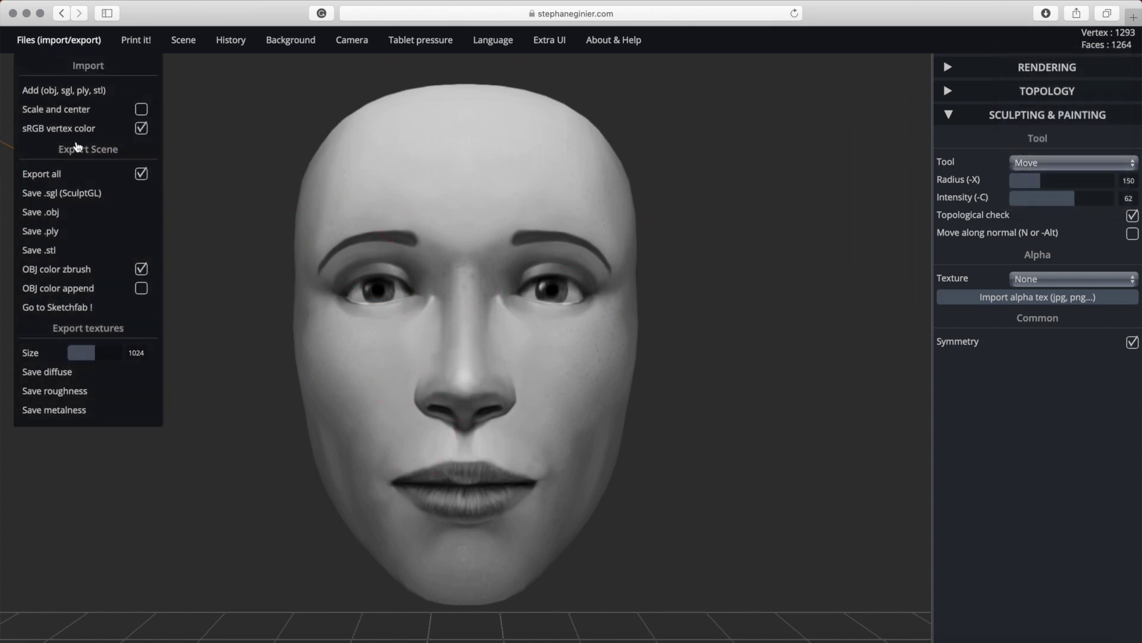
left_click(53, 219)
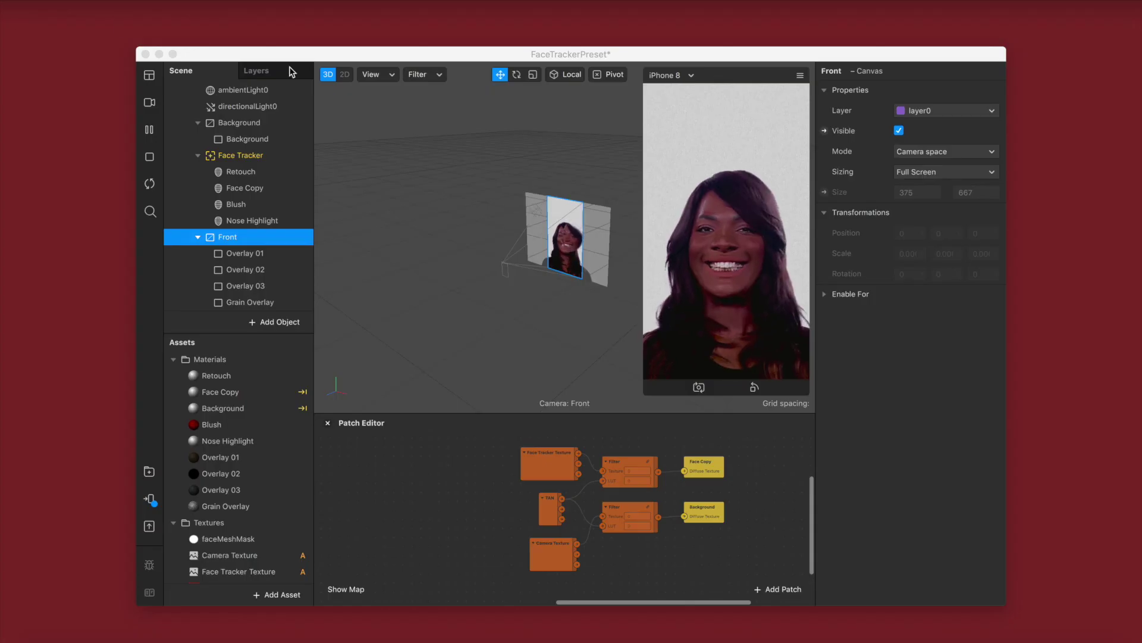
Step: Switch to Spark AR Studio and add a deformation to the Face Copy mesh using yourMesh-10.obj from Downloads
left_click(625, 103)
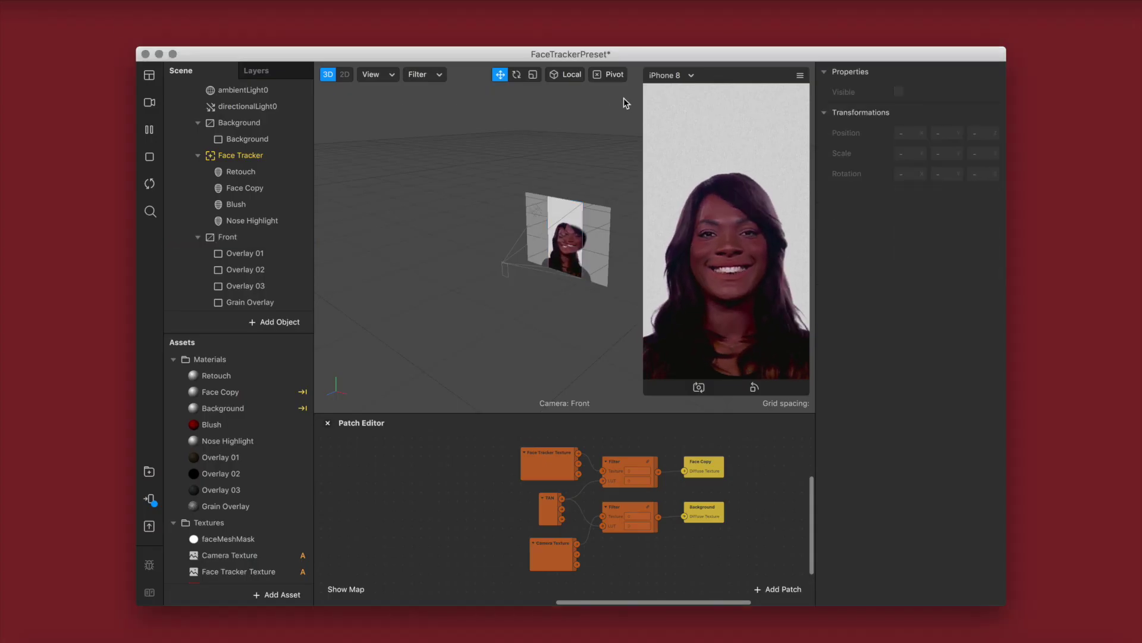
left_click(257, 187)
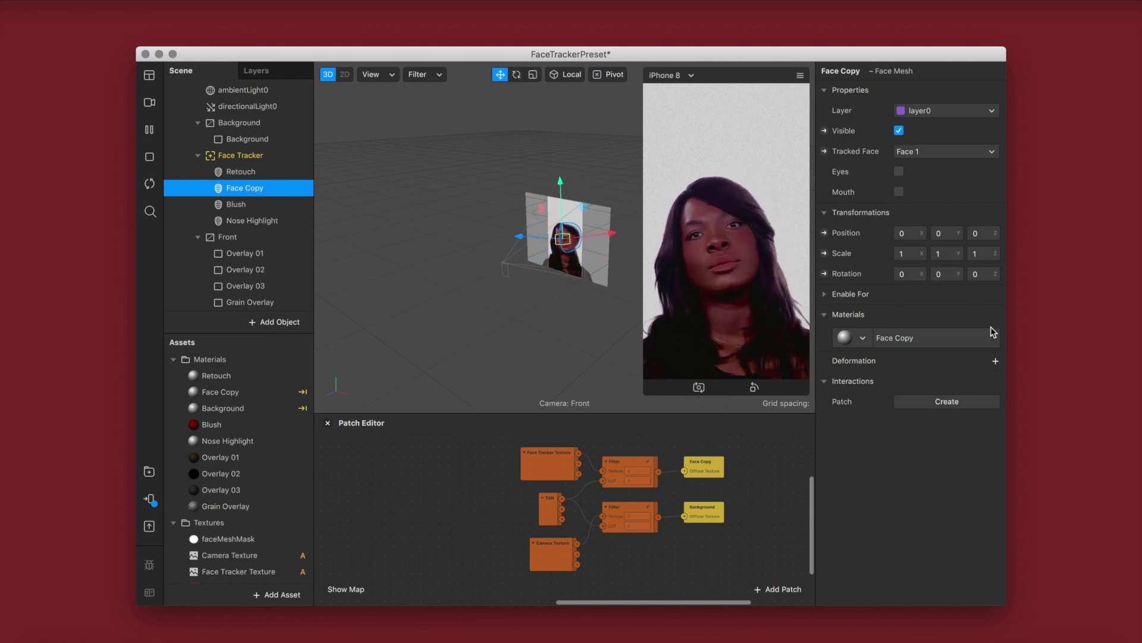
left_click(996, 360)
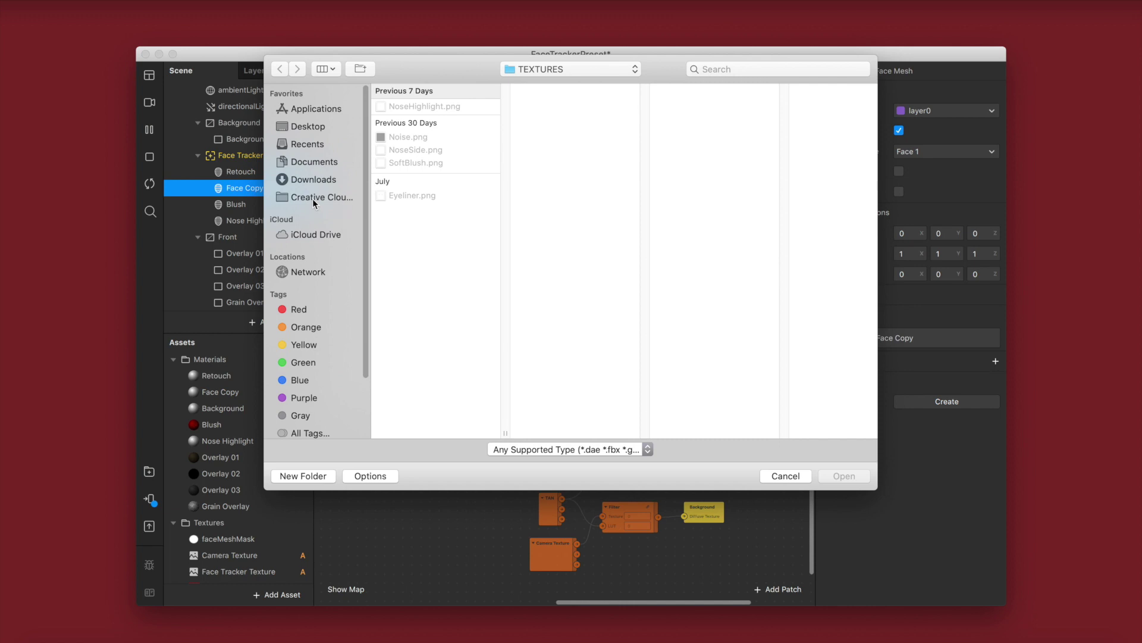
left_click(307, 179)
left_click(414, 148)
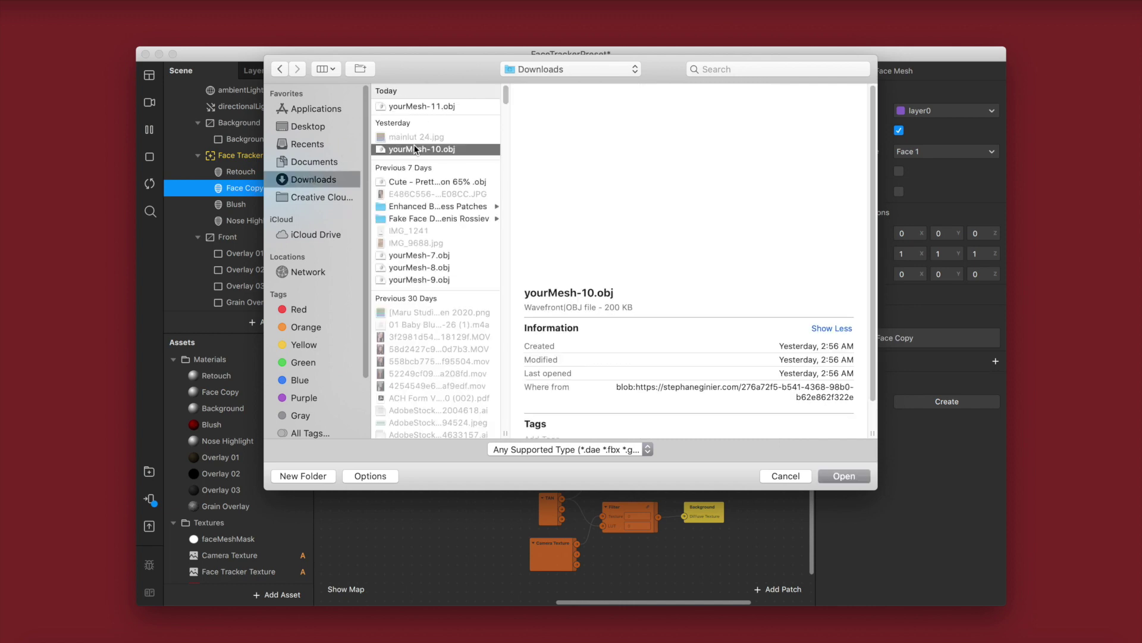
double_click(415, 149)
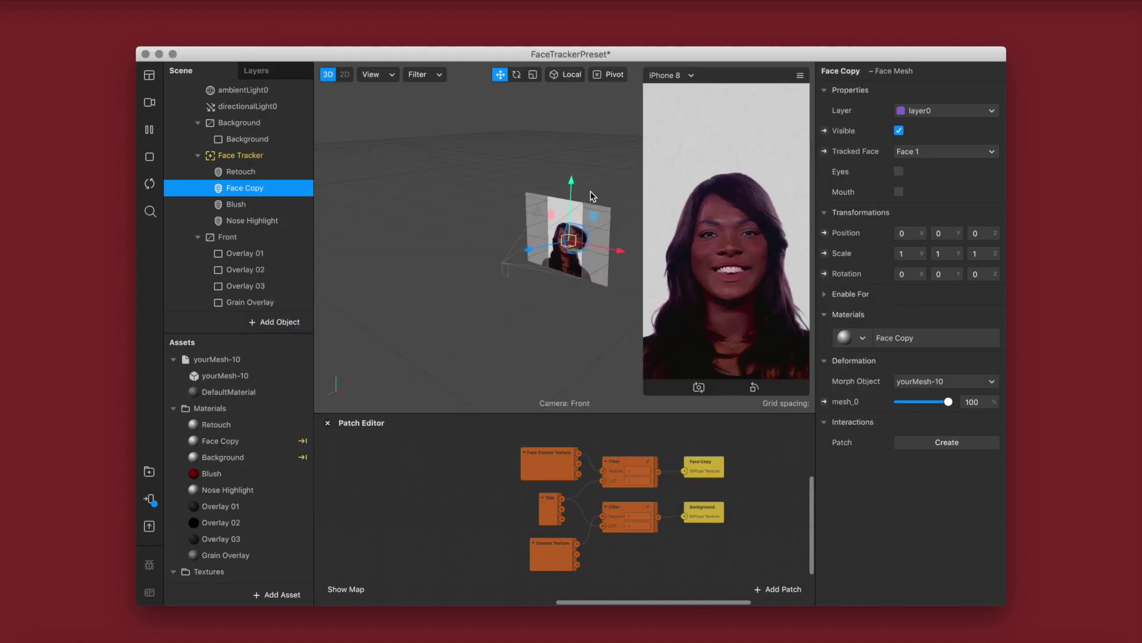
Step: Enlarge the simulator preview to inspect the deformed face, and shrink it back
left_click_drag(643, 392, 558, 546)
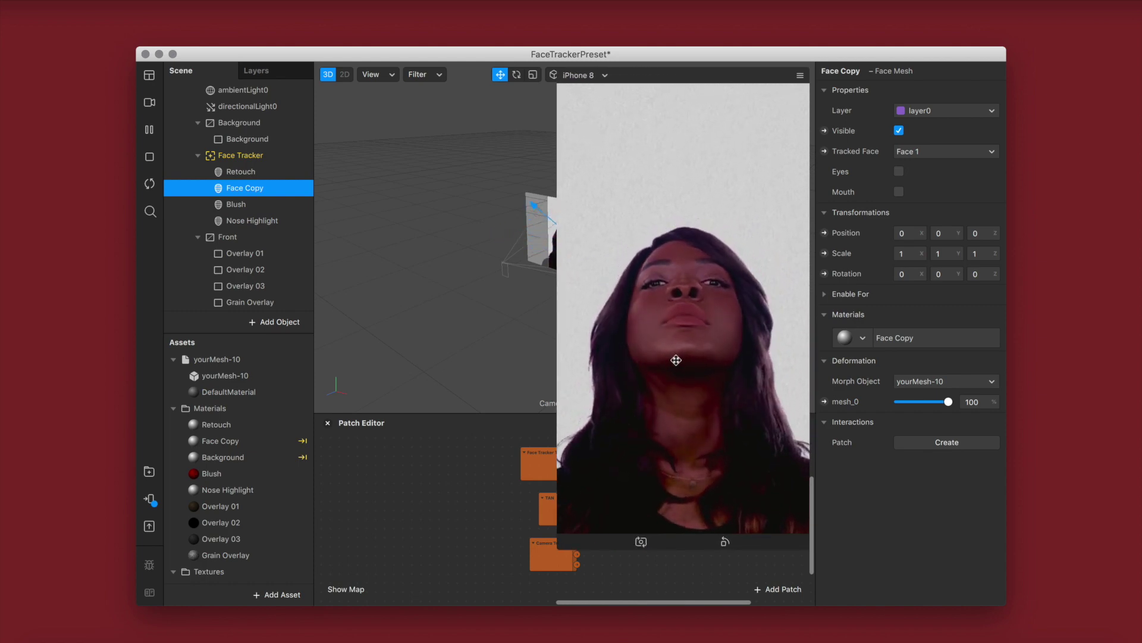
left_click_drag(562, 538, 647, 288)
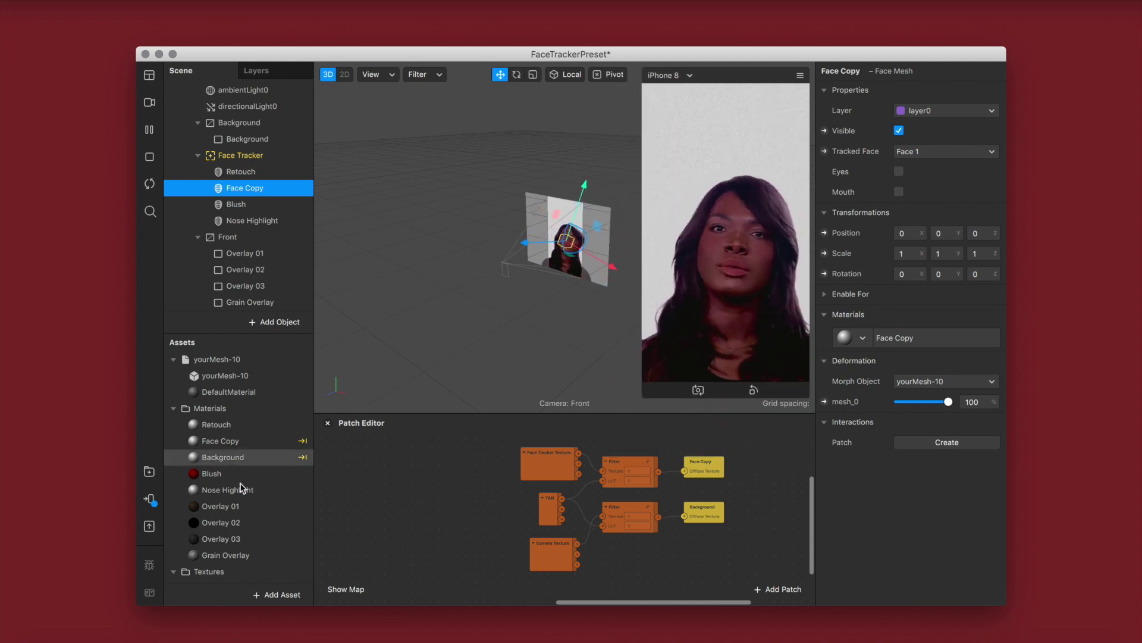
Step: Send the effect to the connected phone for a preview on Spark AR Player
left_click(149, 499)
left_click(321, 453)
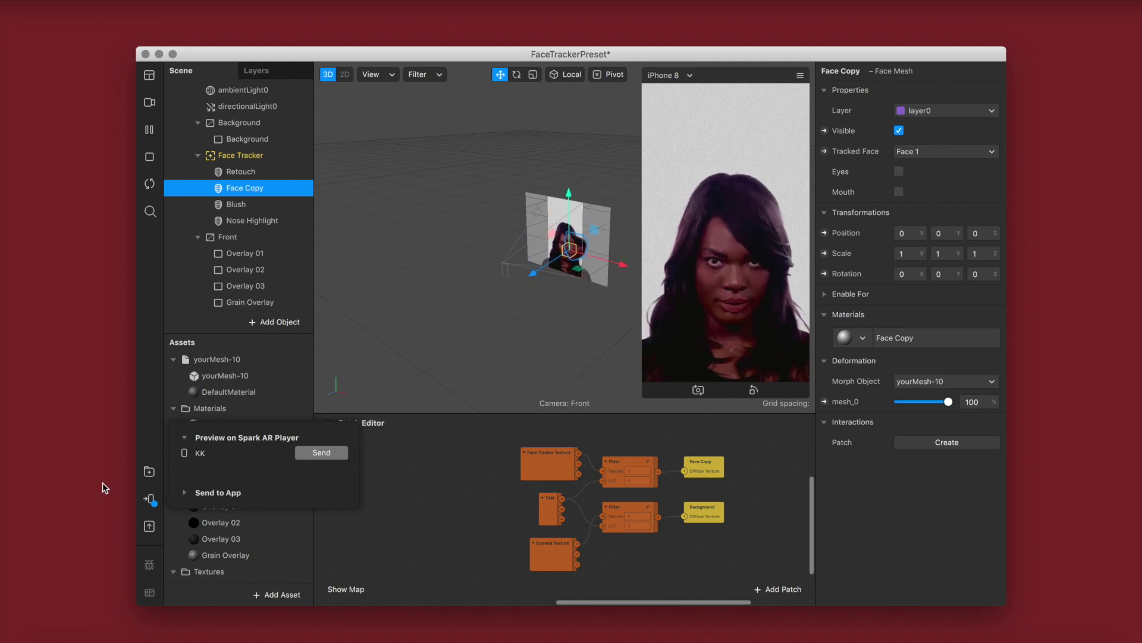
left_click(483, 521)
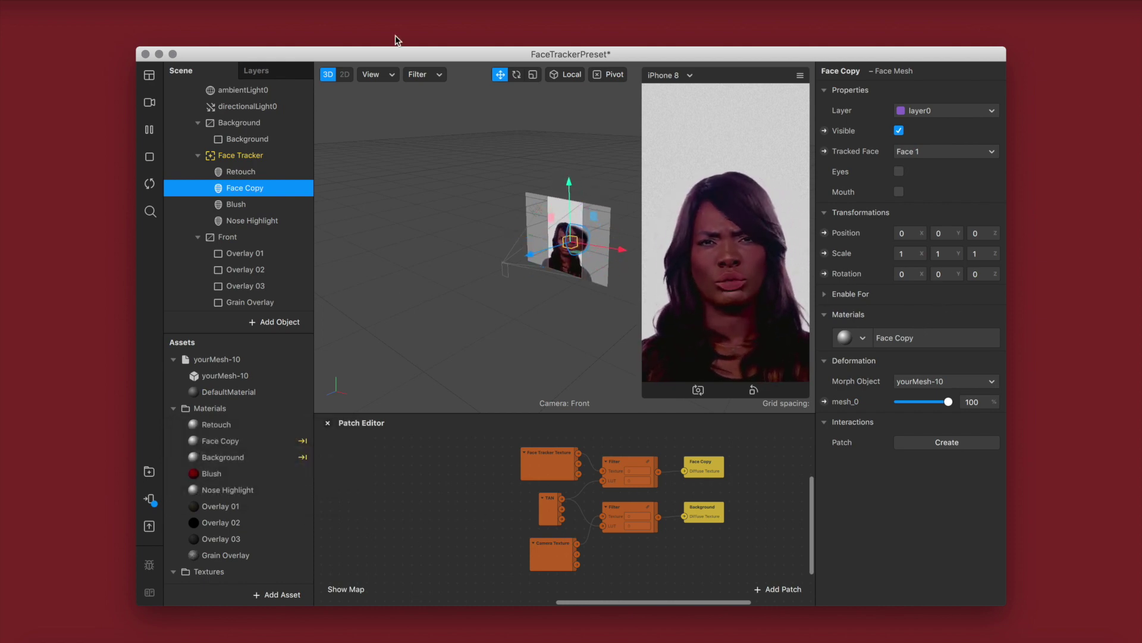
Step: Set the Face Tracking accuracy to High in the project's capabilities
left_click(262, 1)
left_click(275, 10)
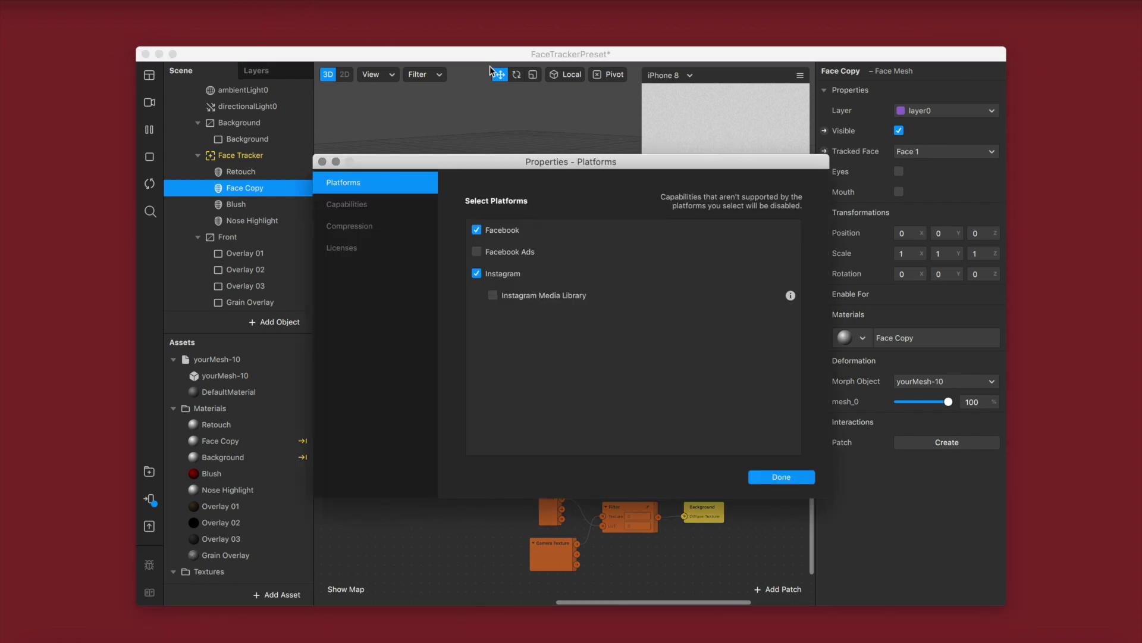
left_click(357, 205)
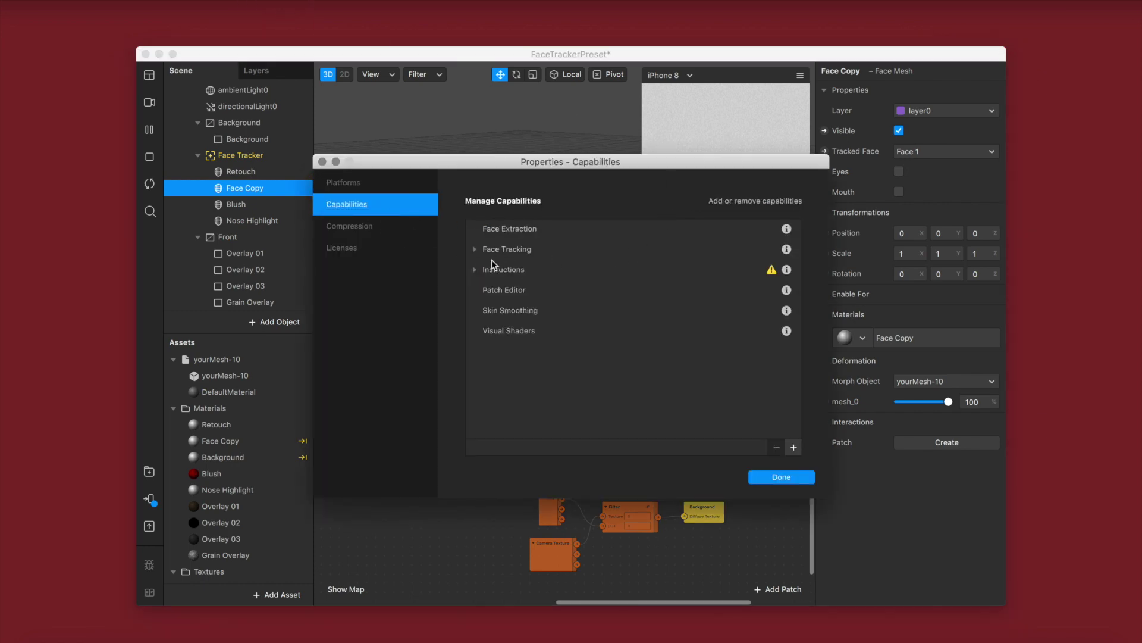
left_click(476, 250)
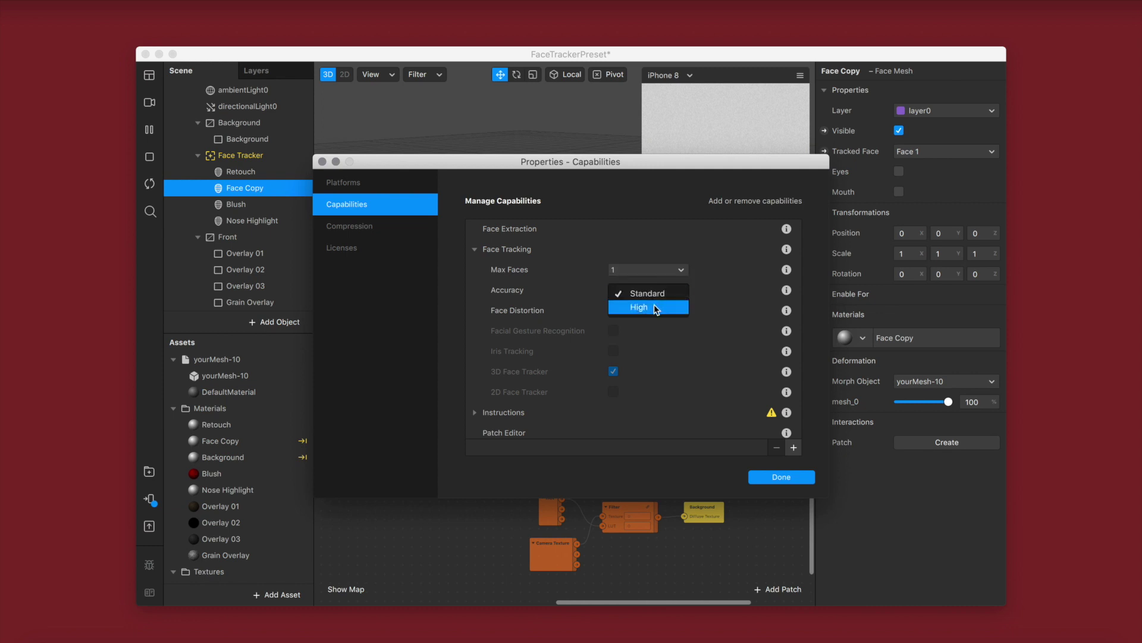
left_click(655, 305)
Step: Review the automatic and custom options of the Instructions capability, and close the project properties
scroll(536, 316, "down", 1)
scroll(532, 333, "down", 3)
left_click(475, 367)
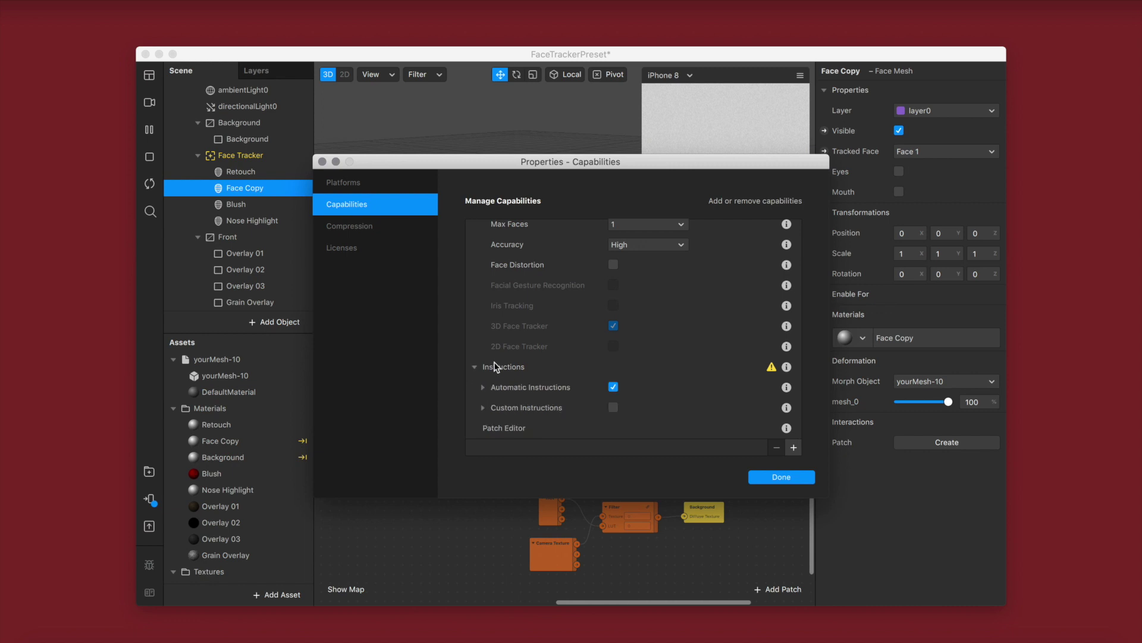
scroll(598, 365, "down", 3)
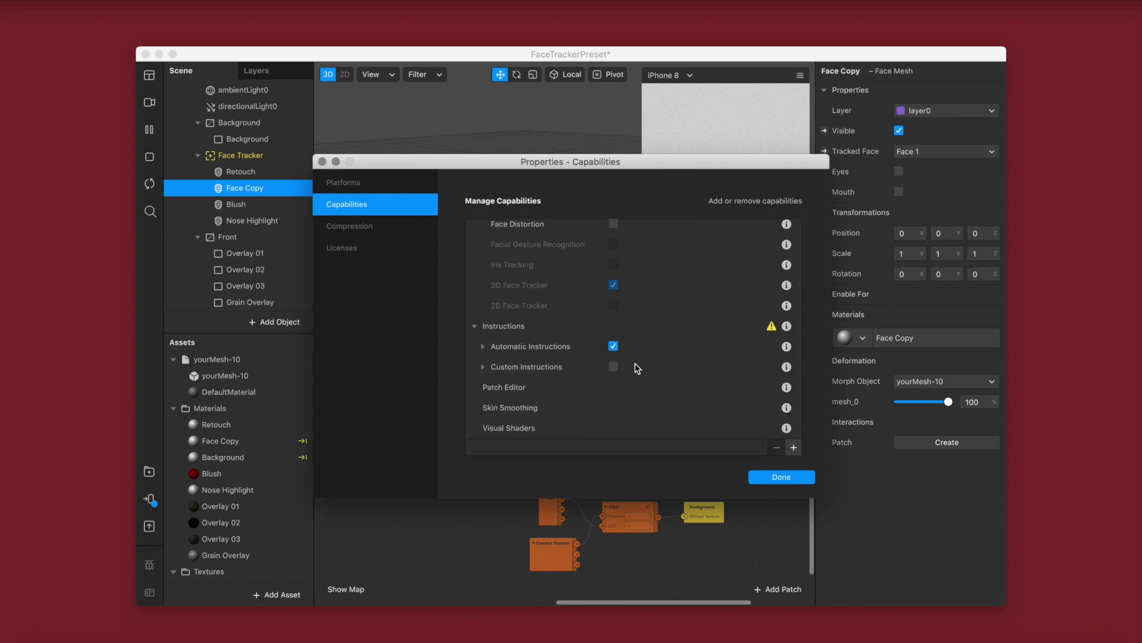
left_click(780, 476)
Step: Set the Device's custom instruction shown on opening to "Tap to change"
scroll(253, 189, "up", 3)
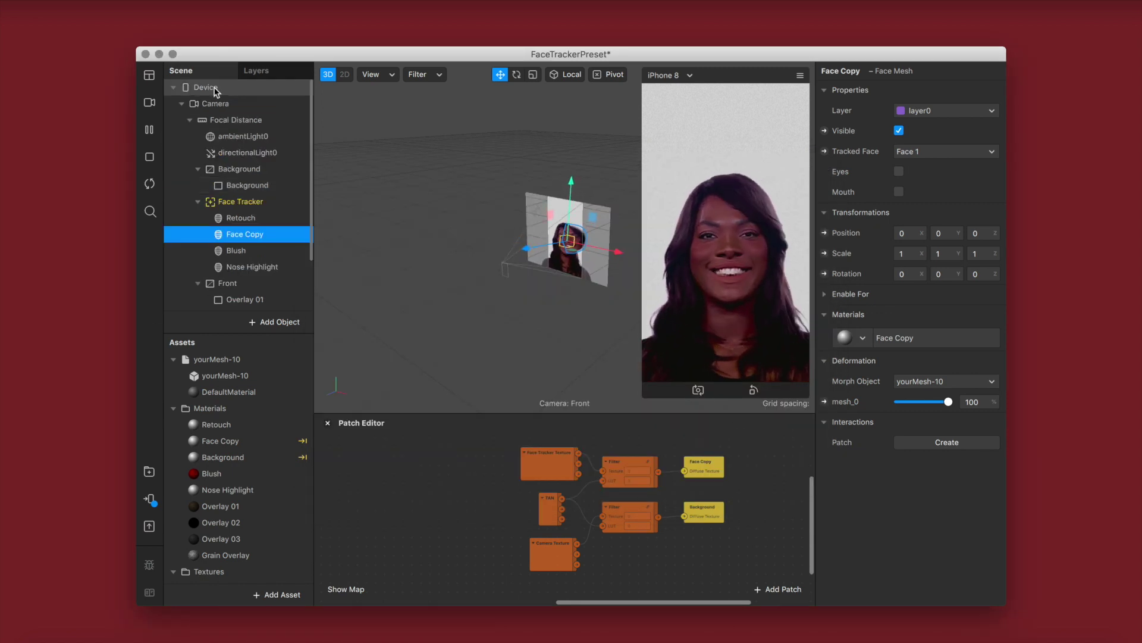
left_click(216, 87)
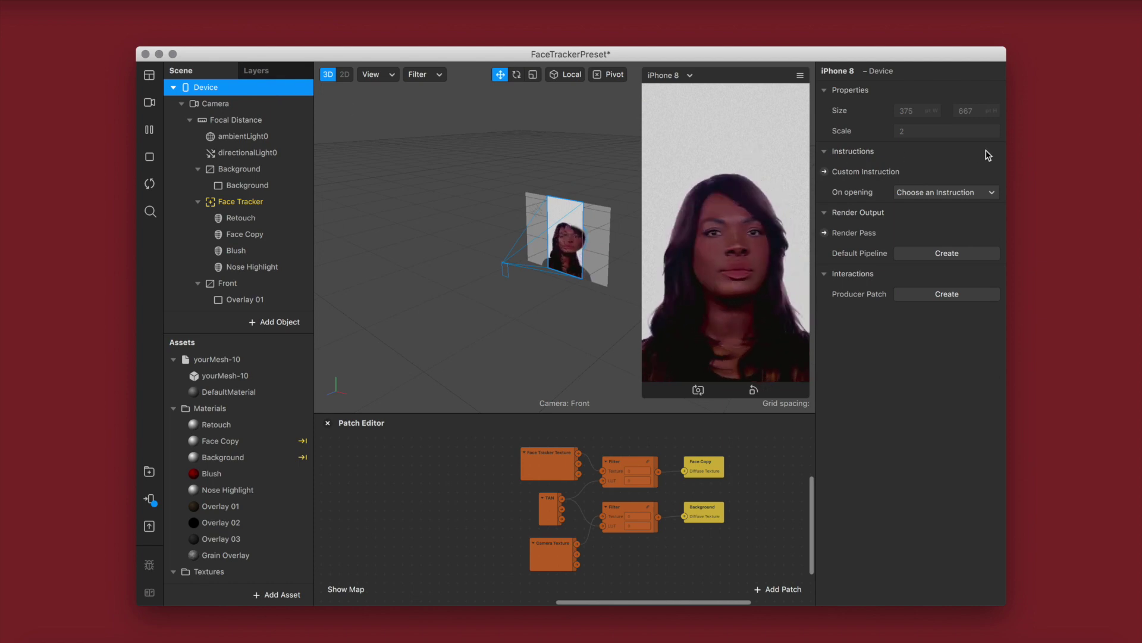
left_click(947, 194)
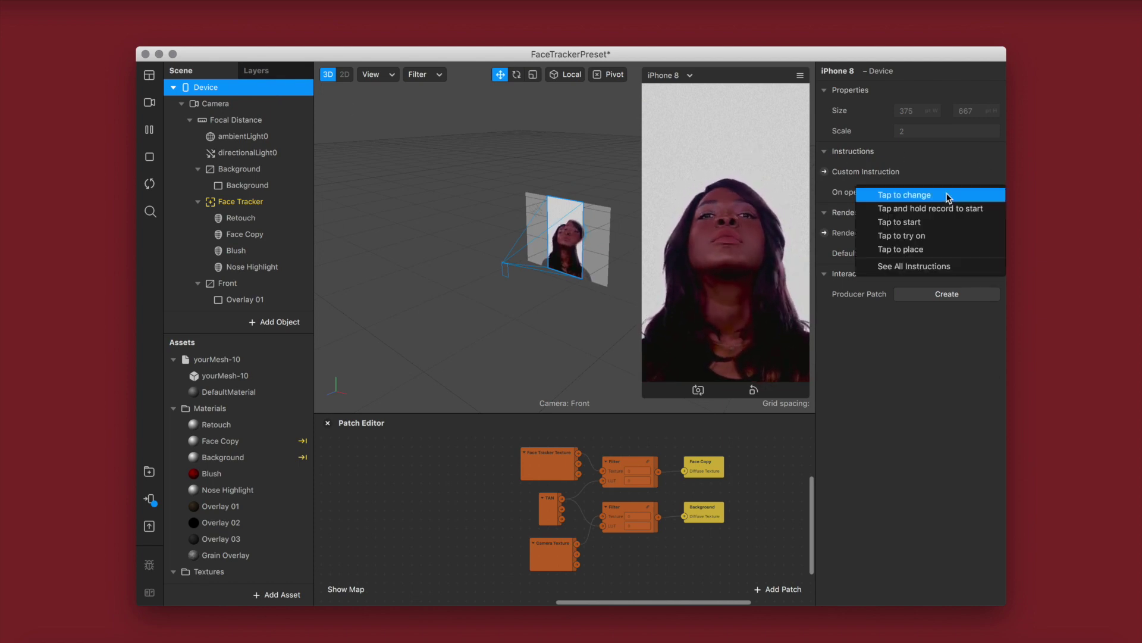
left_click(947, 196)
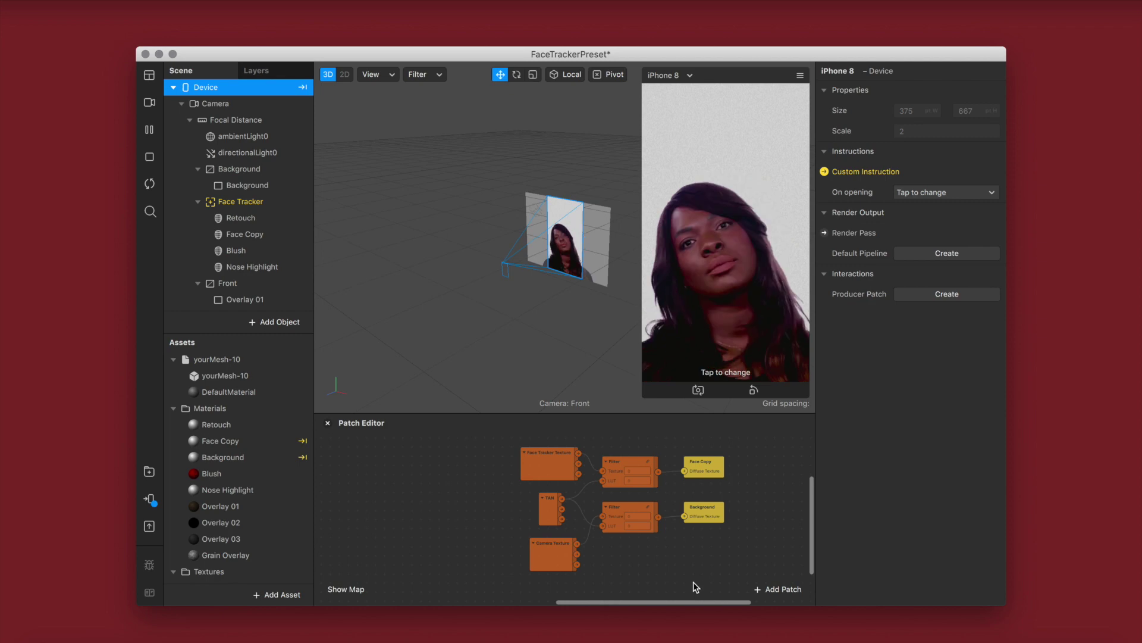
Step: Move the connected Runtime, Less Than and Device patches as a group closer to the filter patches
scroll(697, 569, "down", 3)
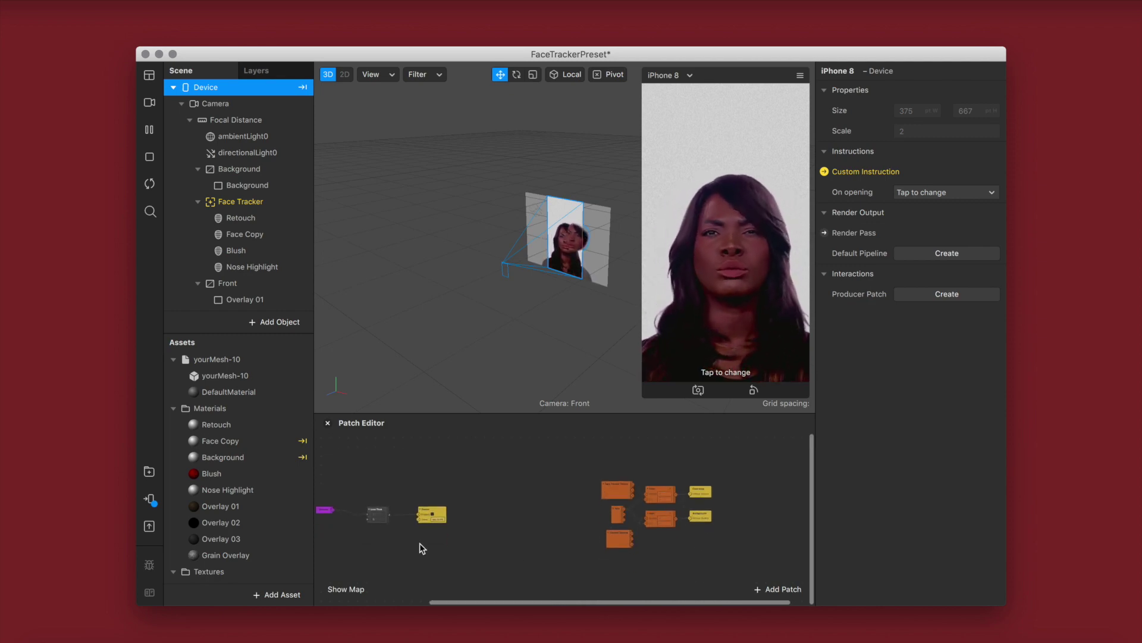
scroll(423, 545, "left", 3)
left_click_drag(503, 517, 621, 471)
scroll(657, 488, "up", 3)
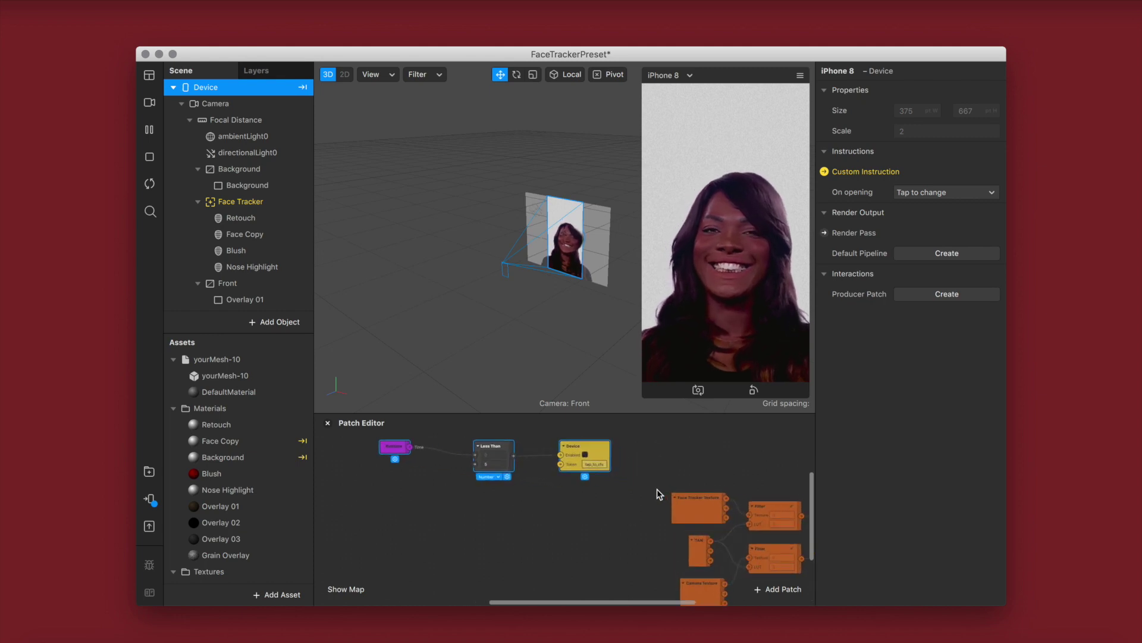
scroll(657, 488, "up", 2)
left_click_drag(379, 470, 408, 508)
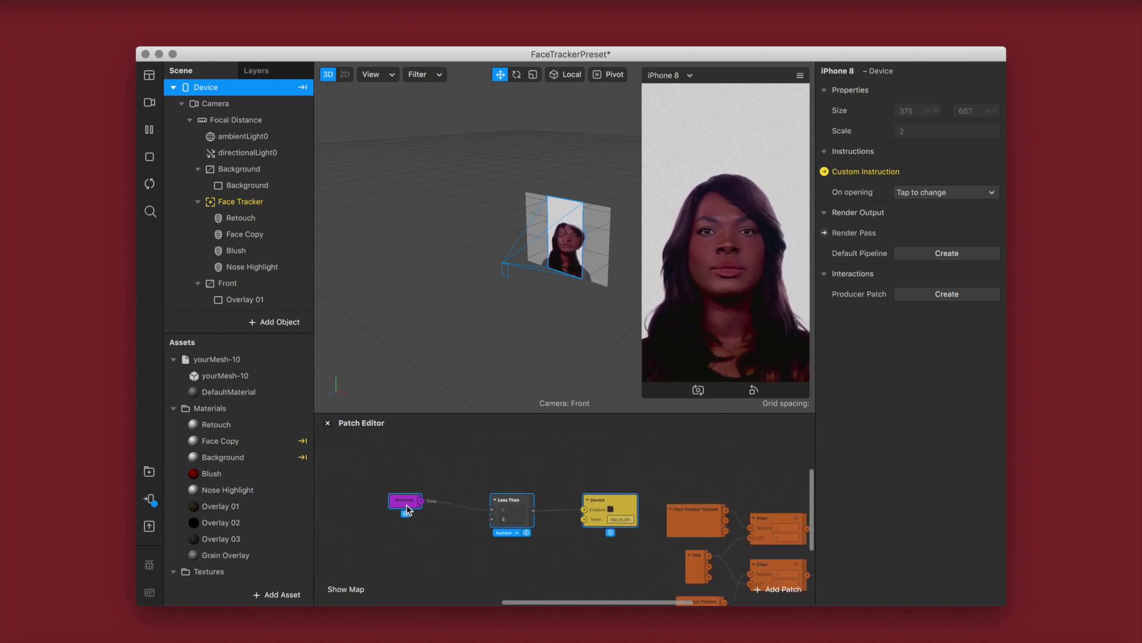
scroll(406, 506, "down", 3)
left_click(414, 551)
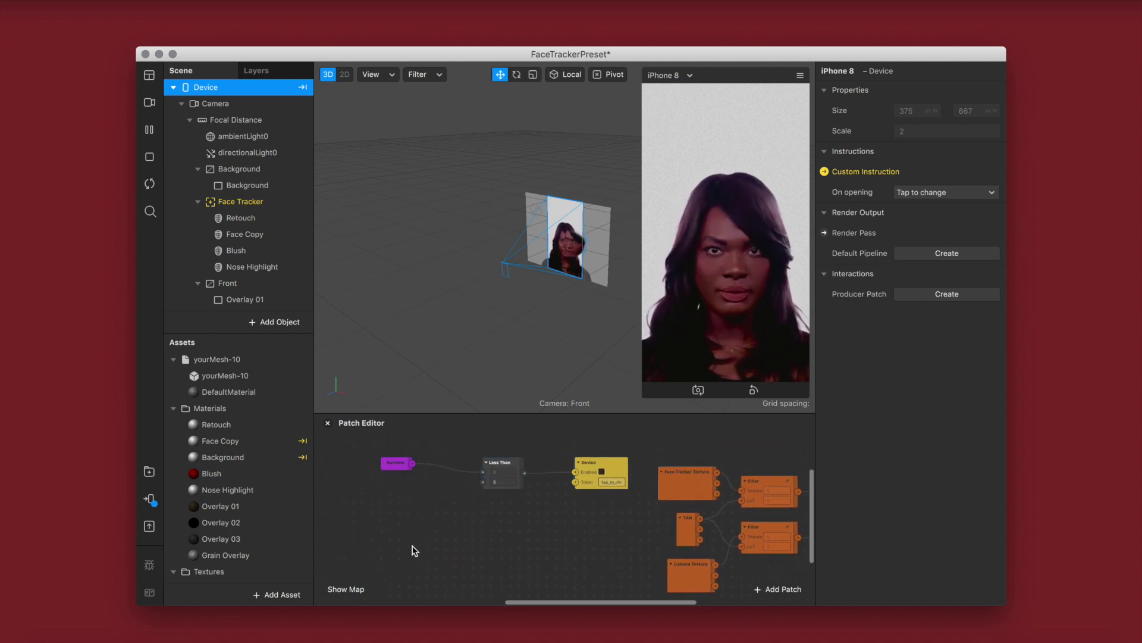
scroll(415, 551, "down", 3)
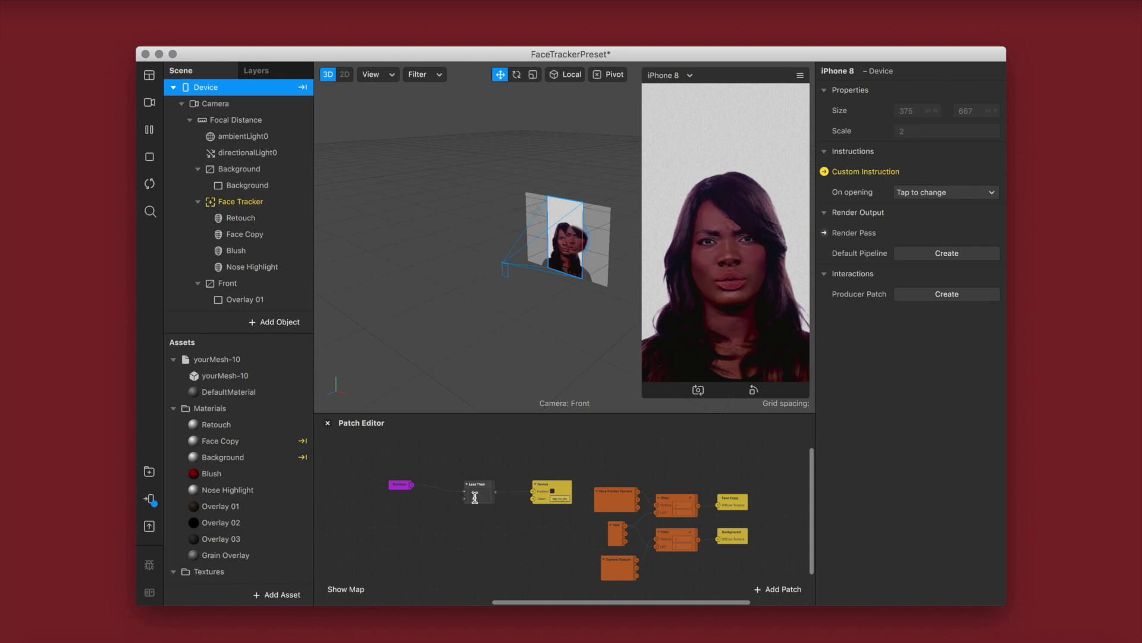
Step: Review the instructions listed under Custom Instructions in the project's capabilities, and close the project properties
left_click(257, 12)
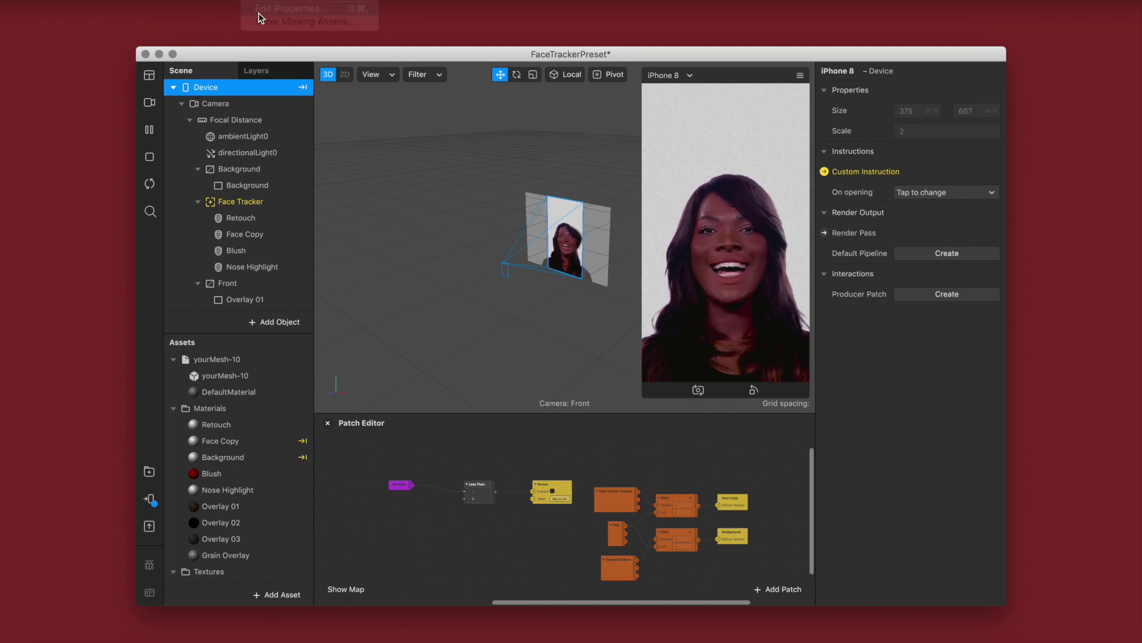
left_click(362, 206)
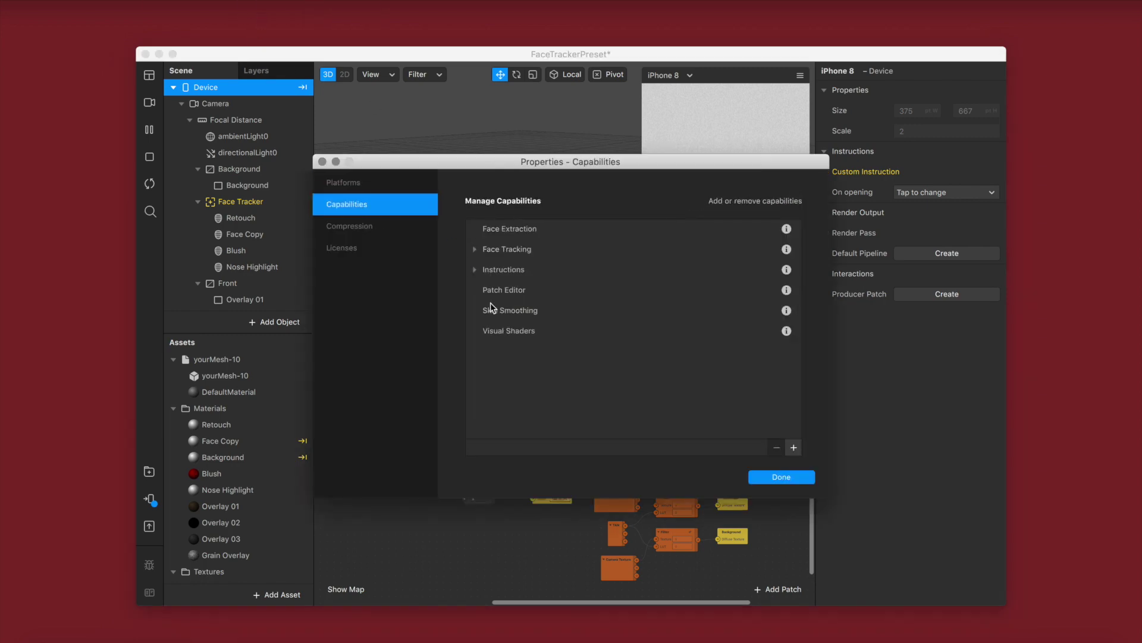
left_click(475, 271)
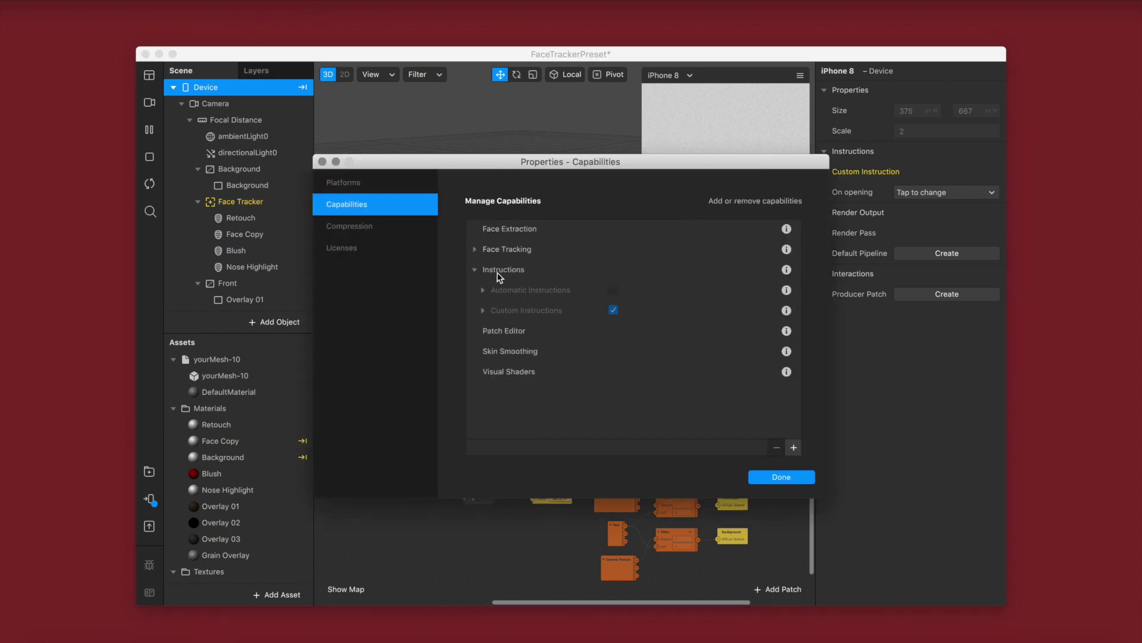
left_click(483, 311)
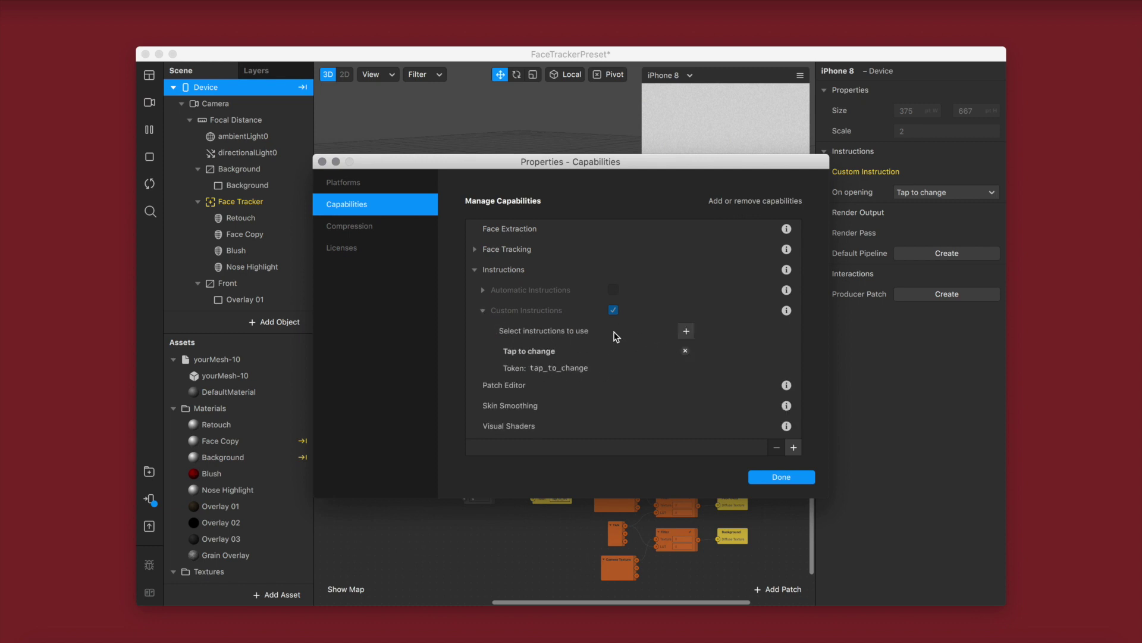
left_click(781, 476)
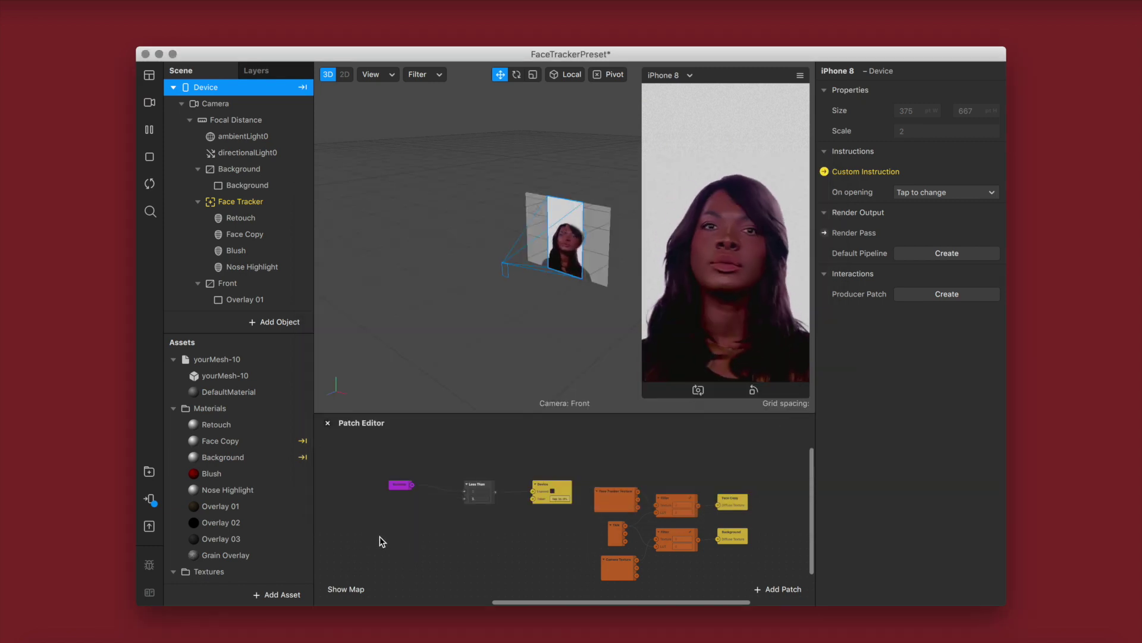
Step: Add a Screen Tap patch and place it in the free space below the Runtime patch
right_click(380, 538)
type("scren")
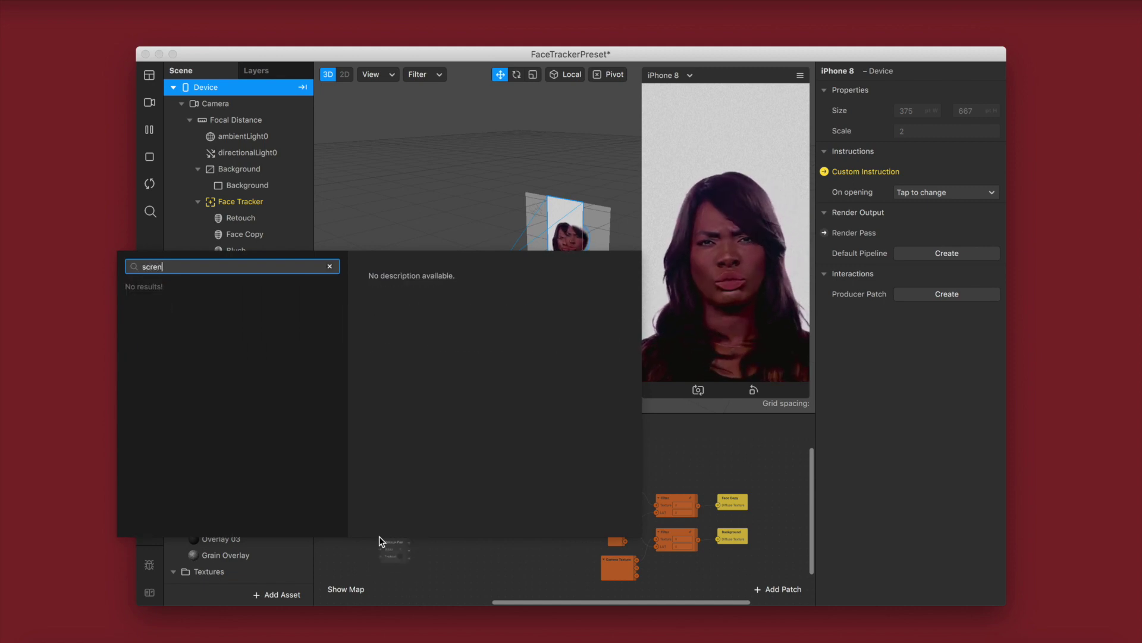
key("BackSpace")
key("BackSpace")
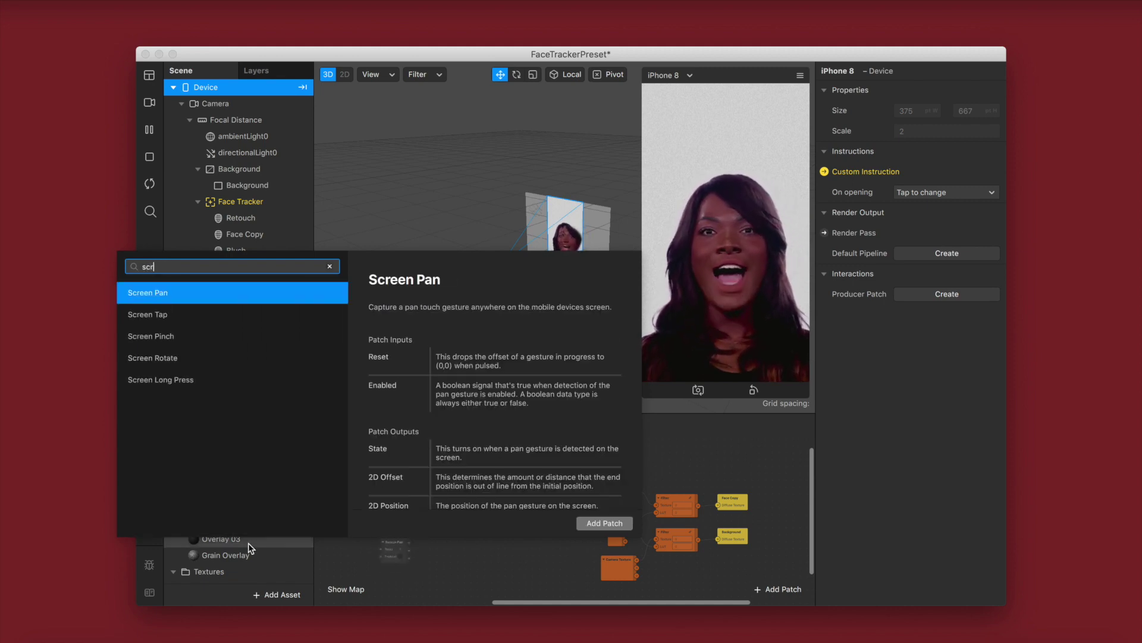
double_click(148, 314)
left_click_drag(389, 548, 379, 531)
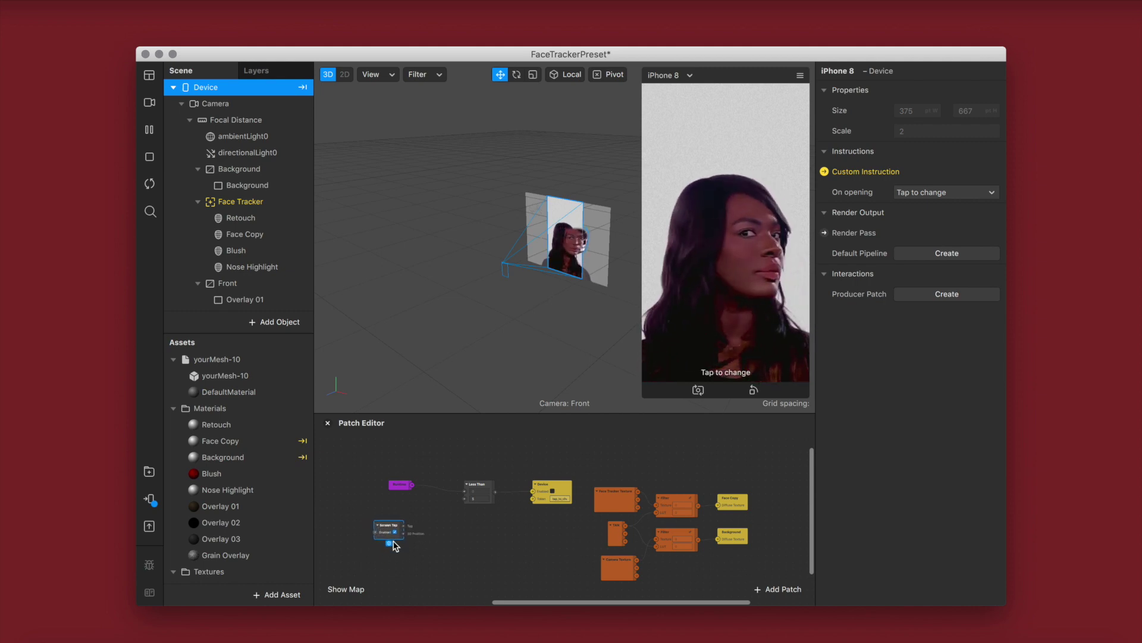
scroll(394, 545, "up", 5)
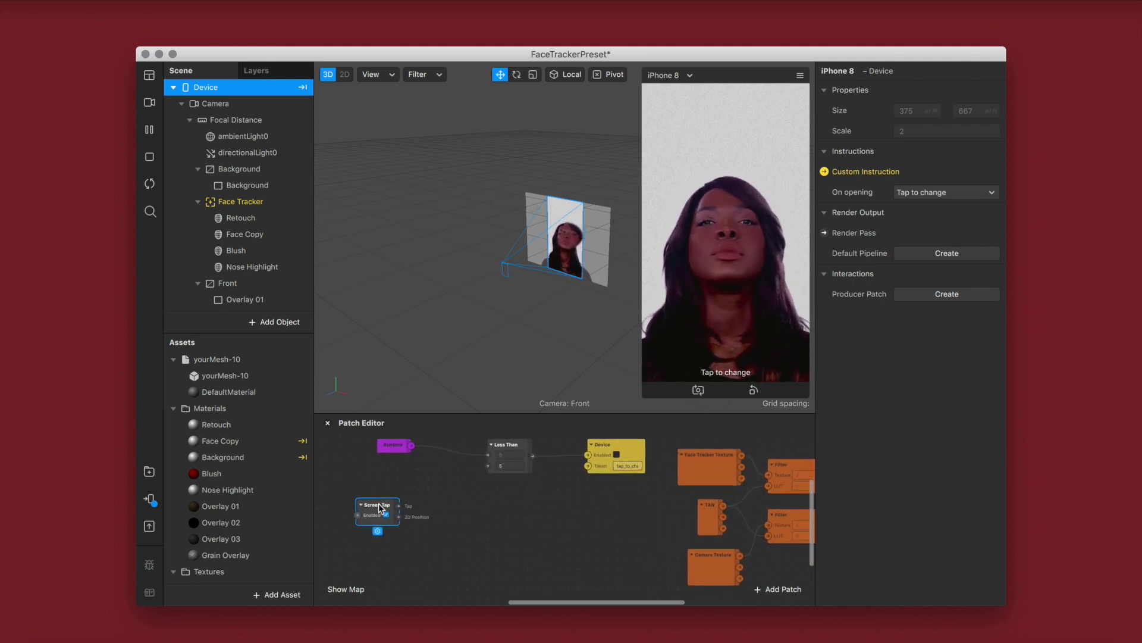
left_click_drag(380, 522, 380, 535)
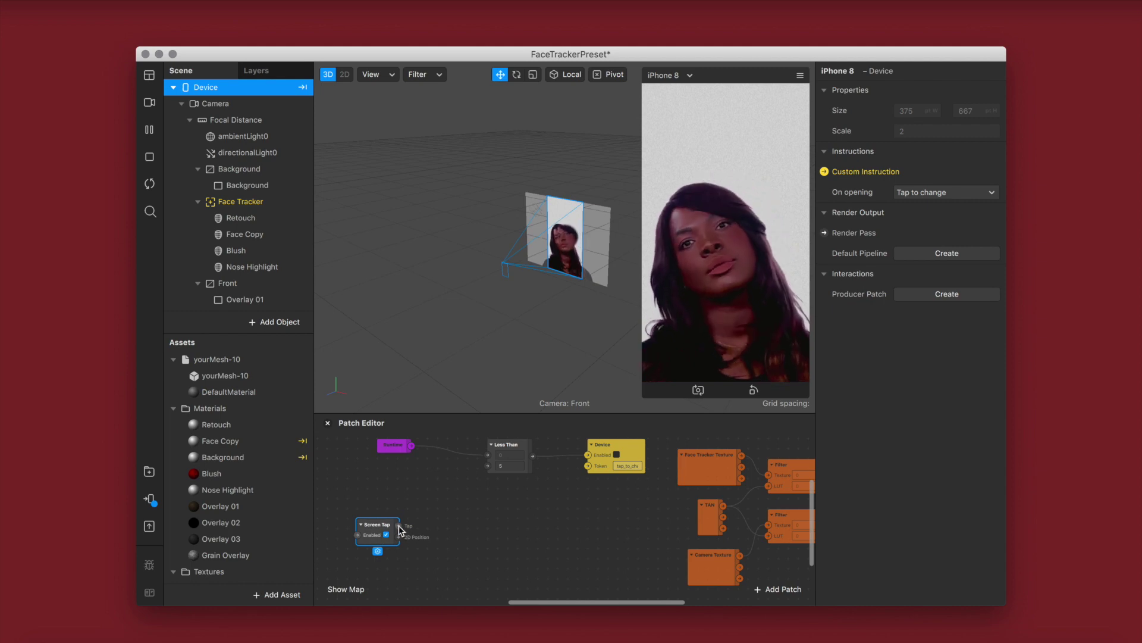
Step: Add a Counter patch driven by the Screen Tap's Tap output through its Increase input, and arrange the two patches
double_click(423, 514)
type("counter")
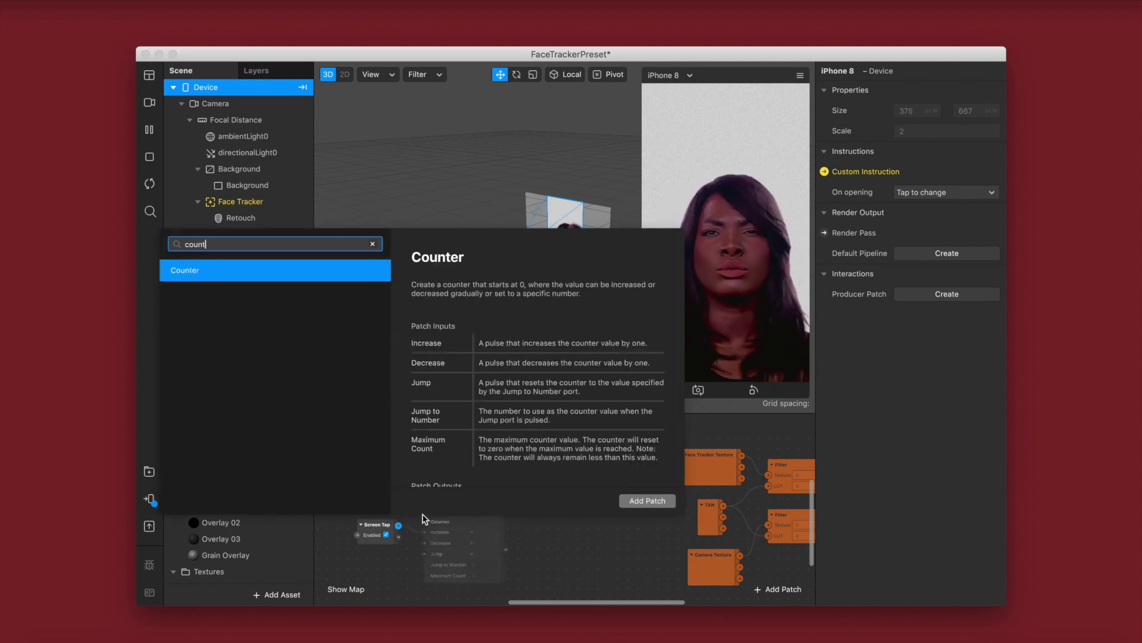
key("Return")
scroll(658, 513, "up", 5)
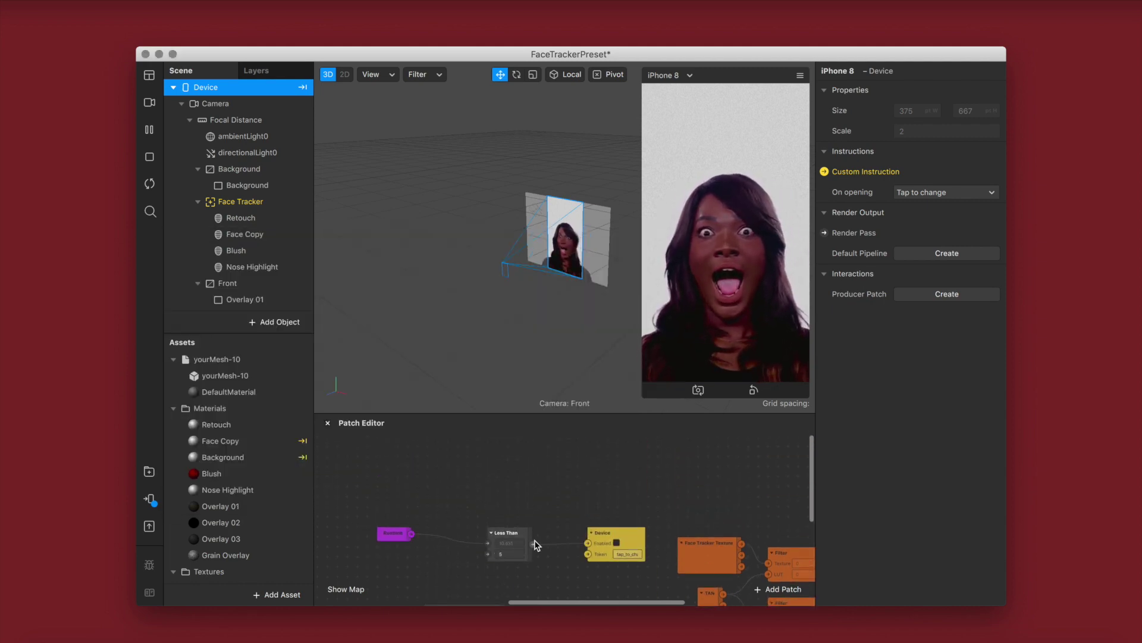
scroll(536, 543, "down", 5)
scroll(535, 542, "down", 2)
scroll(535, 541, "up", 3)
mouse_move(483, 536)
left_mouse_down()
mouse_move(481, 517)
mouse_move(486, 530)
left_mouse_up()
left_click_drag(373, 538, 362, 548)
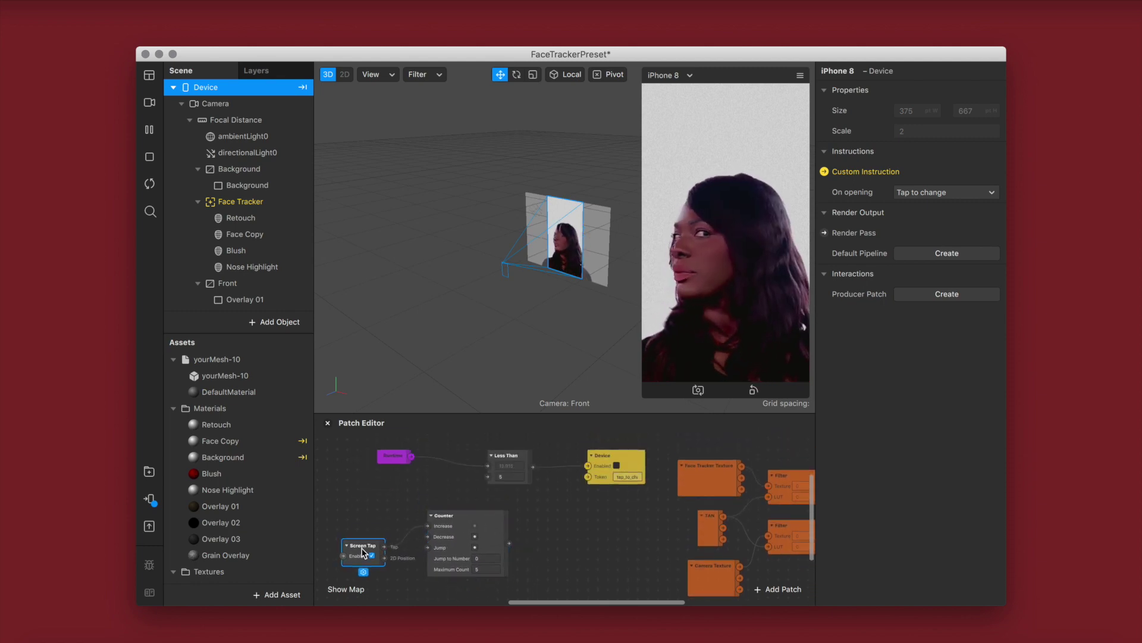
left_click_drag(474, 537, 465, 548)
Step: Set the Counter patch's Maximum Count to 2
left_click(476, 579)
type("2")
left_click(541, 548)
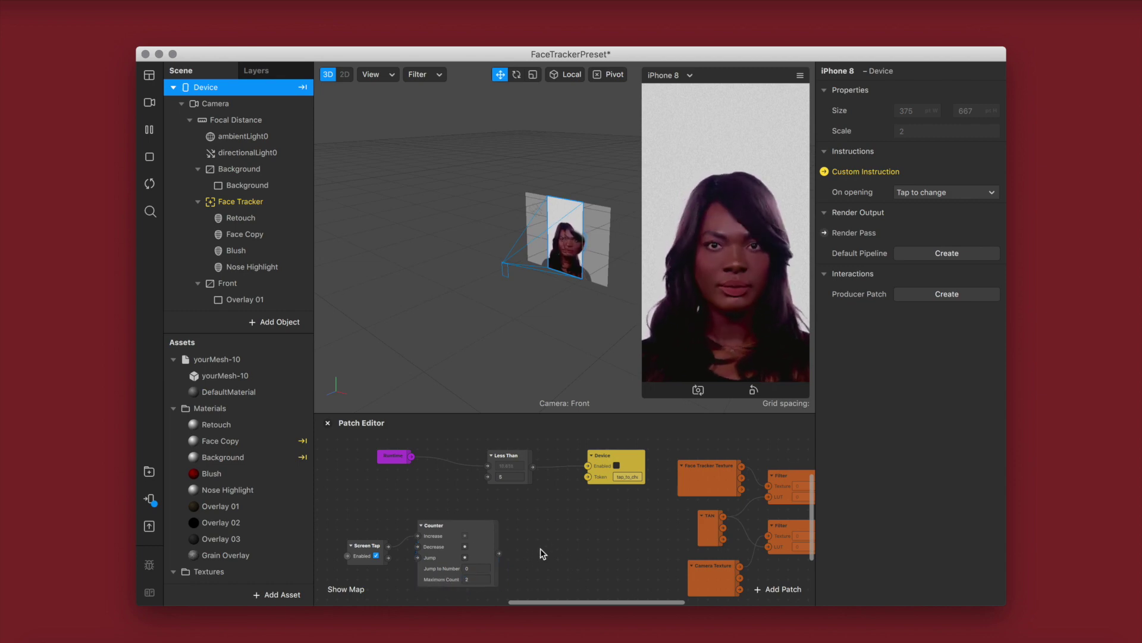
Step: Add an Equals Exactly patch connected to the Counter's output
left_click_drag(527, 531, 528, 532)
type("equal")
key("Down")
key("Down")
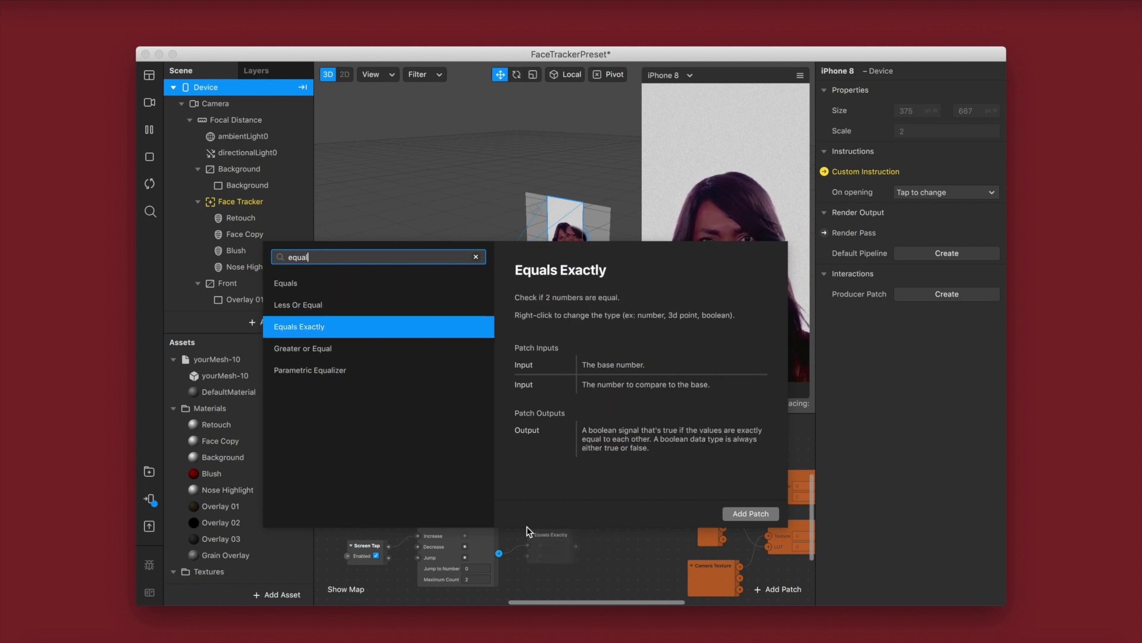
key("Return")
Step: Place a second Equals Exactly patch fed by the Counter below the first, with its comparison value set to 1
left_click_drag(545, 510, 547, 569)
left_click_drag(550, 512, 550, 502)
left_click(558, 568)
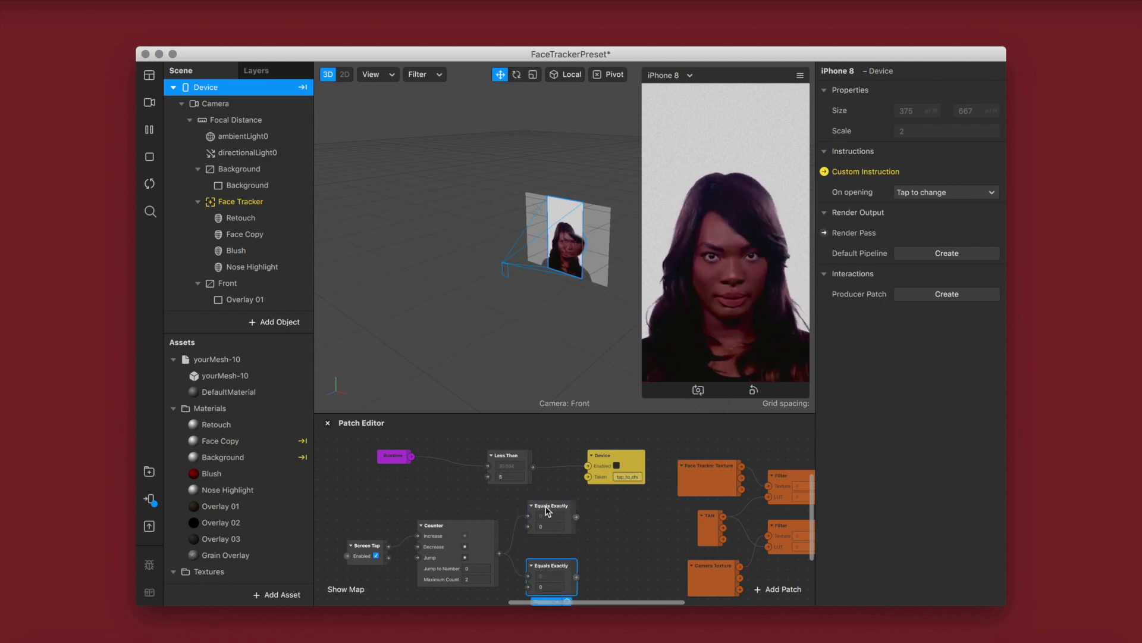
key("ctrl+z")
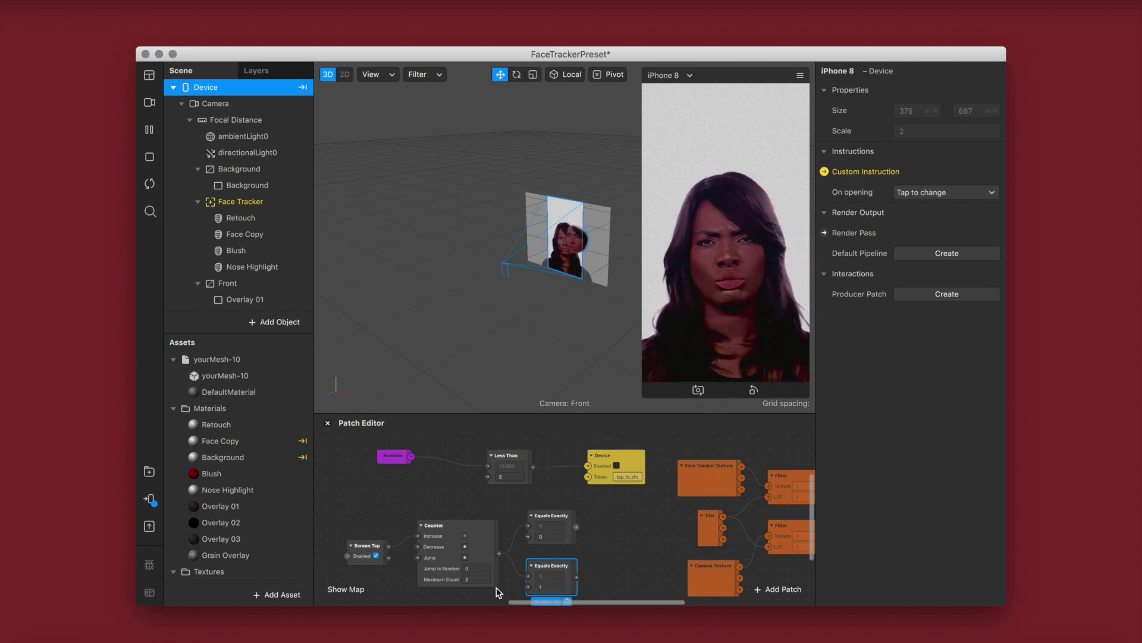
left_click(633, 550)
Step: Create a patch for the Grain Overlay's Visible property and connect the Equals Exactly patch comparing to 0 to it
scroll(250, 289, "down", 3)
left_click(249, 287)
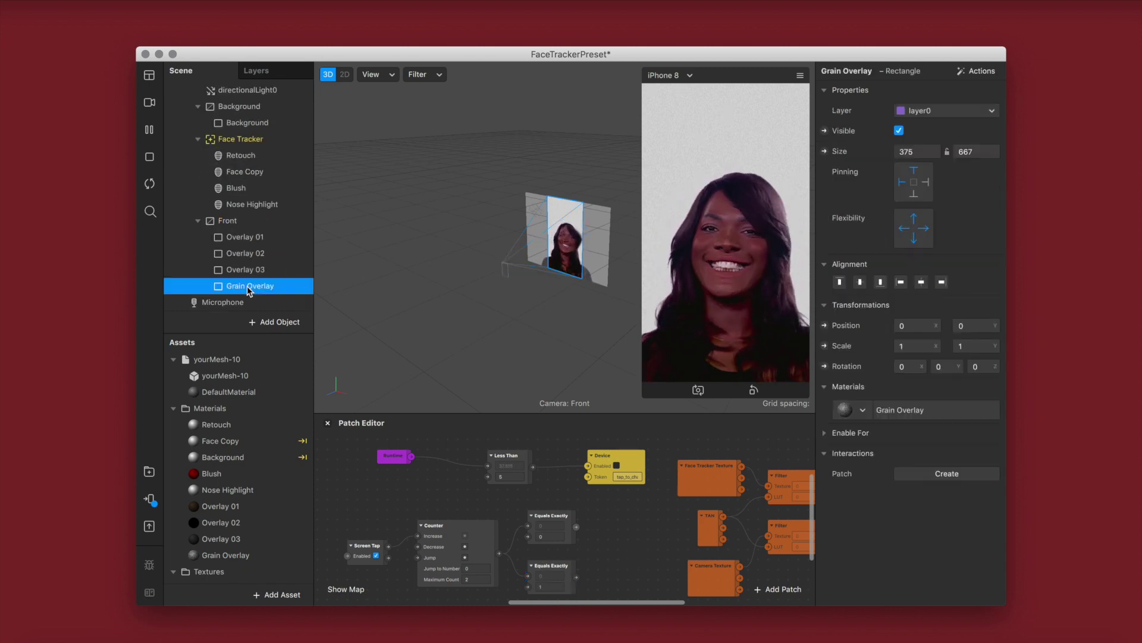
left_click(824, 131)
left_click_drag(590, 553, 607, 525)
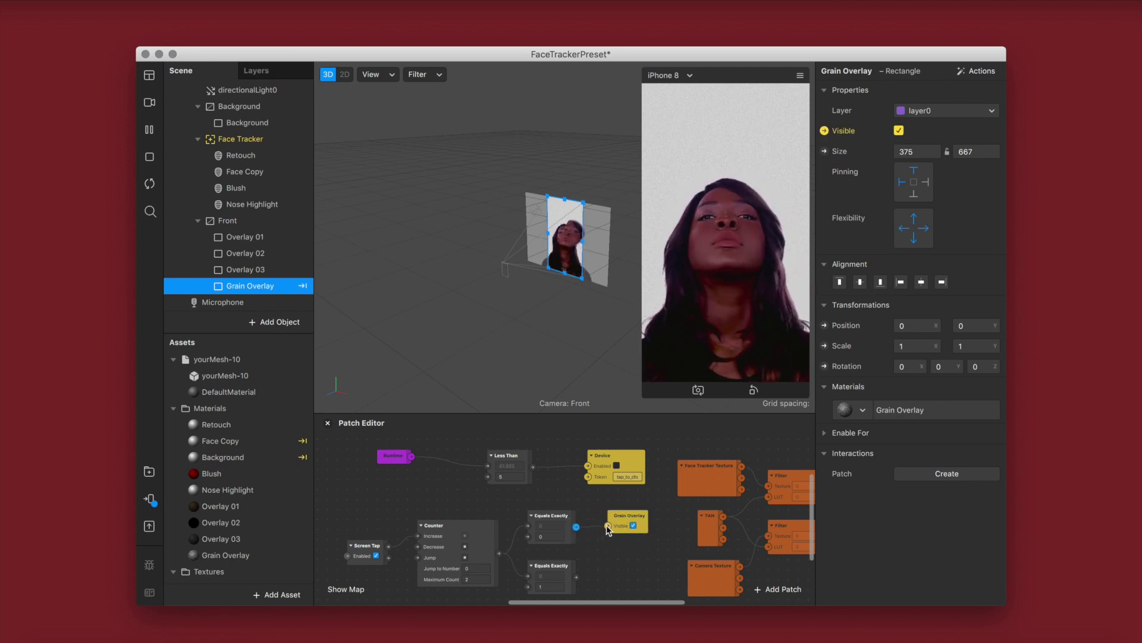
Step: Switch the simulator to Simulate Touch and test tapping the enlarged preview to toggle the grain overlay
left_click(800, 75)
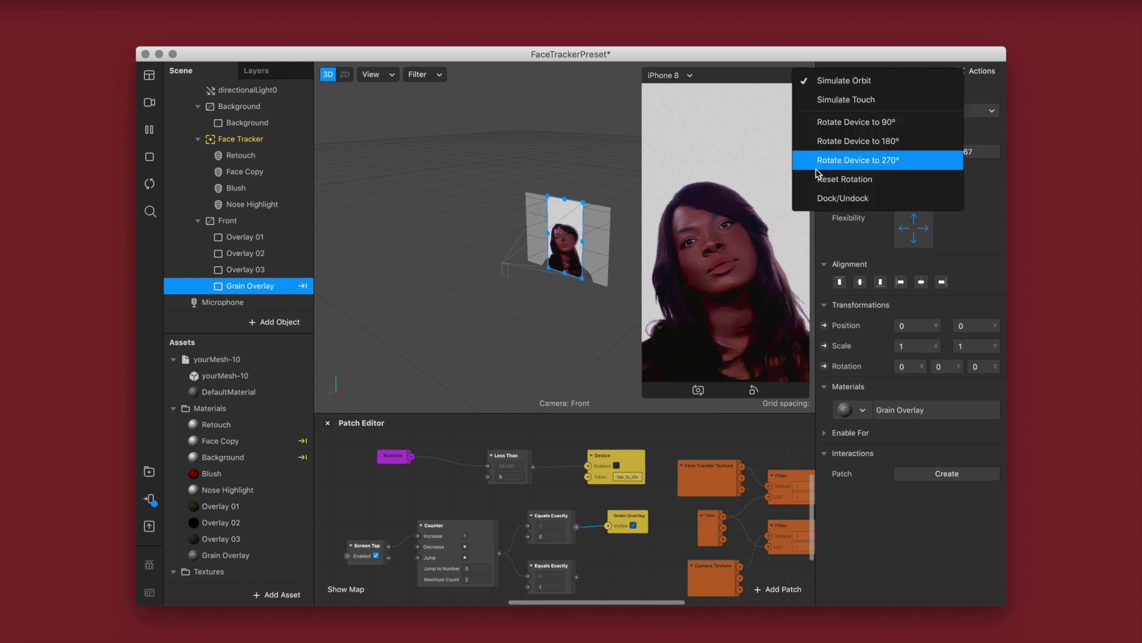
left_click(847, 100)
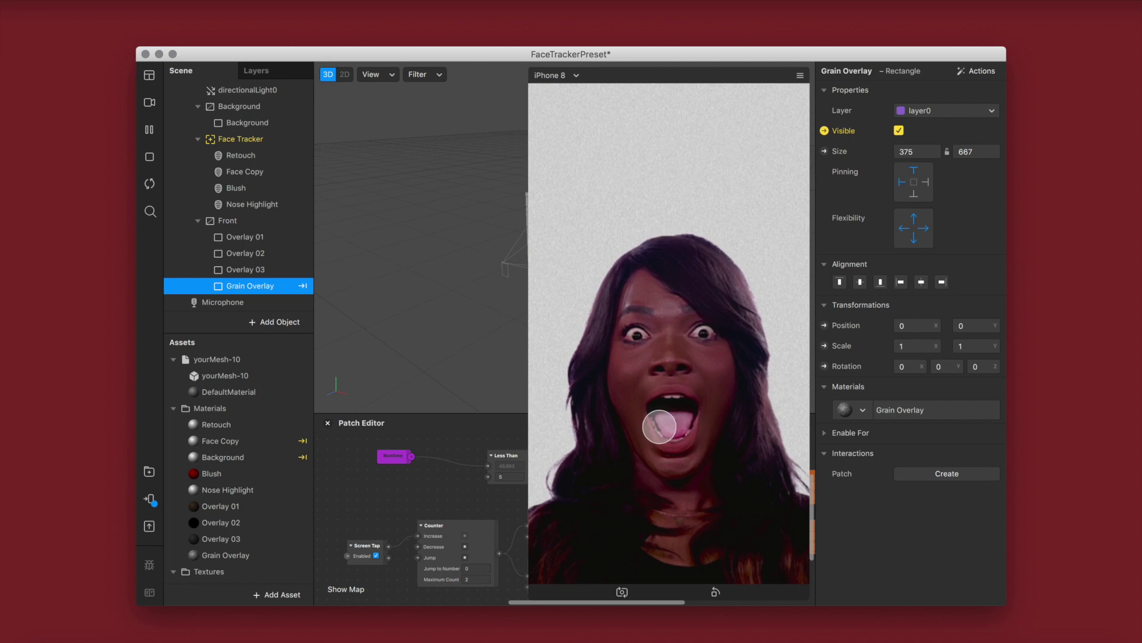
left_click(676, 345)
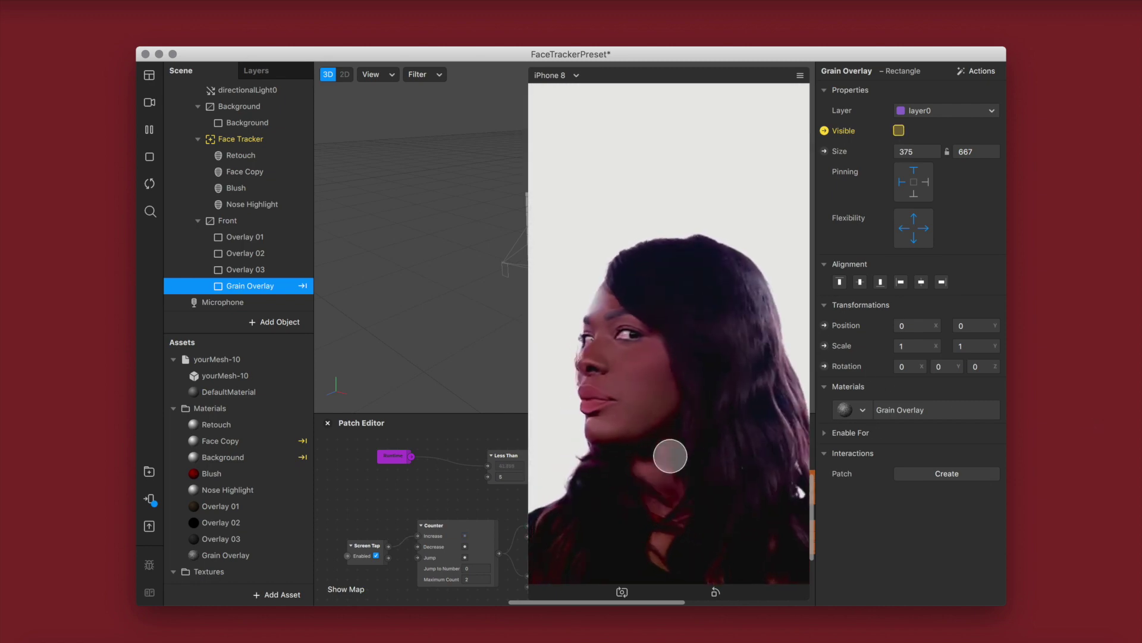
left_click(668, 395)
left_click(534, 591)
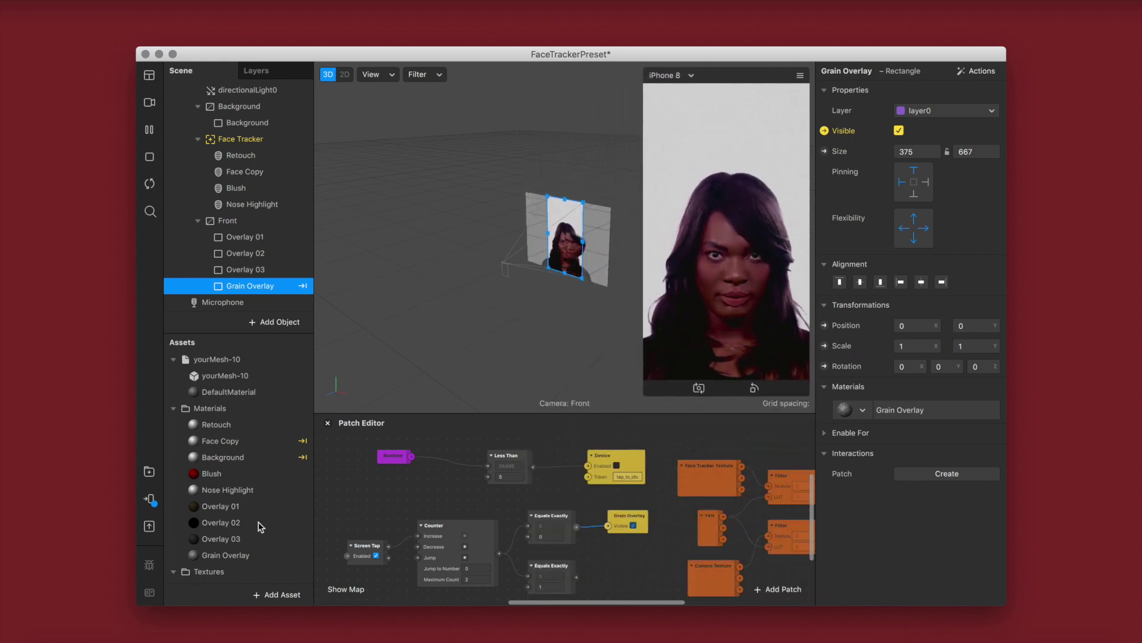
Step: Send the updated tap-to-change effect to the connected phone through Spark AR Player, and hide the project window
left_click(149, 498)
left_click(304, 455)
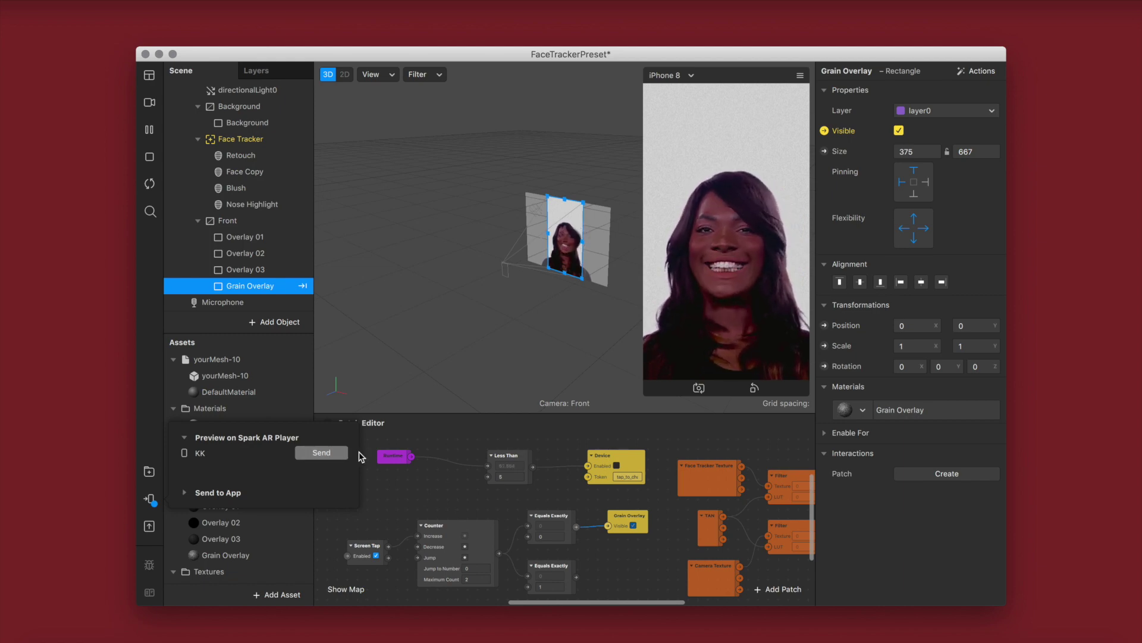
left_click(360, 311)
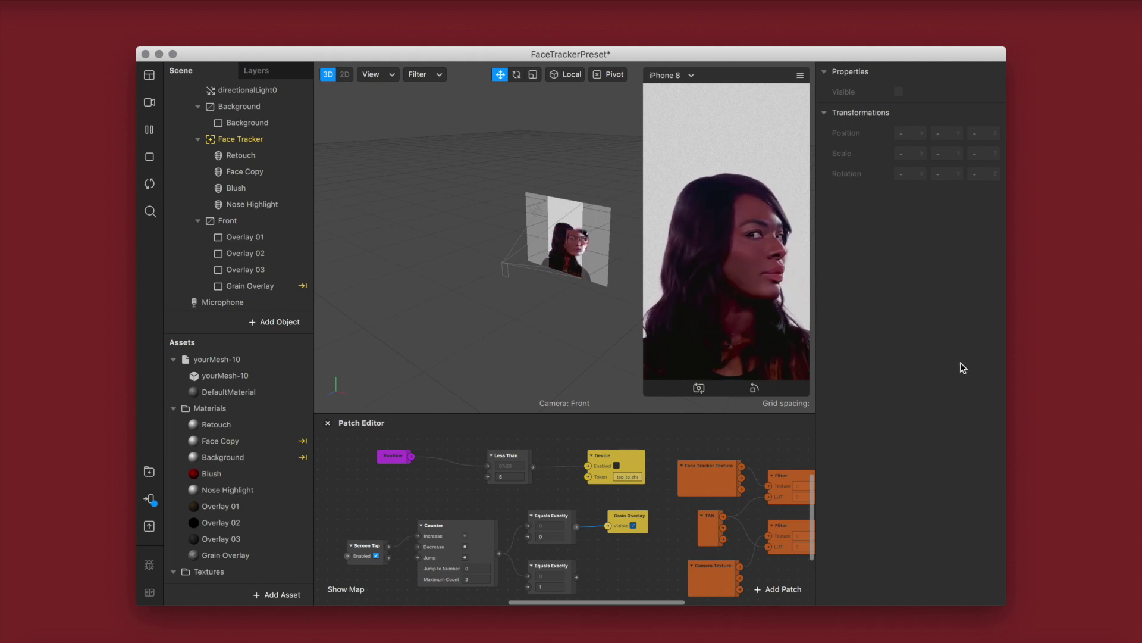
left_click(167, 53)
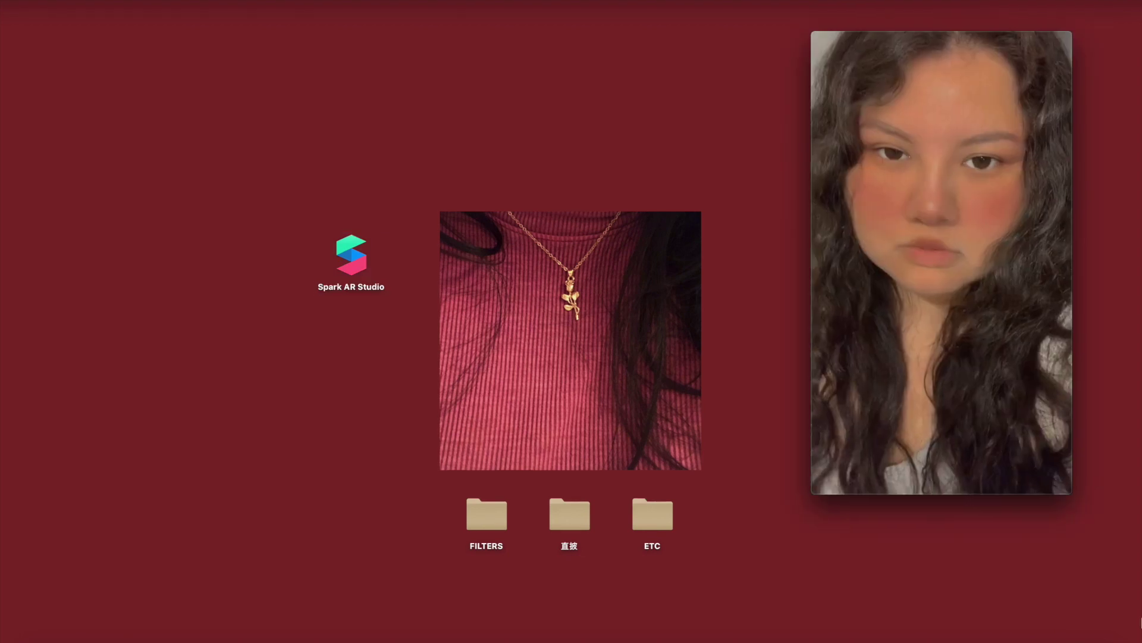